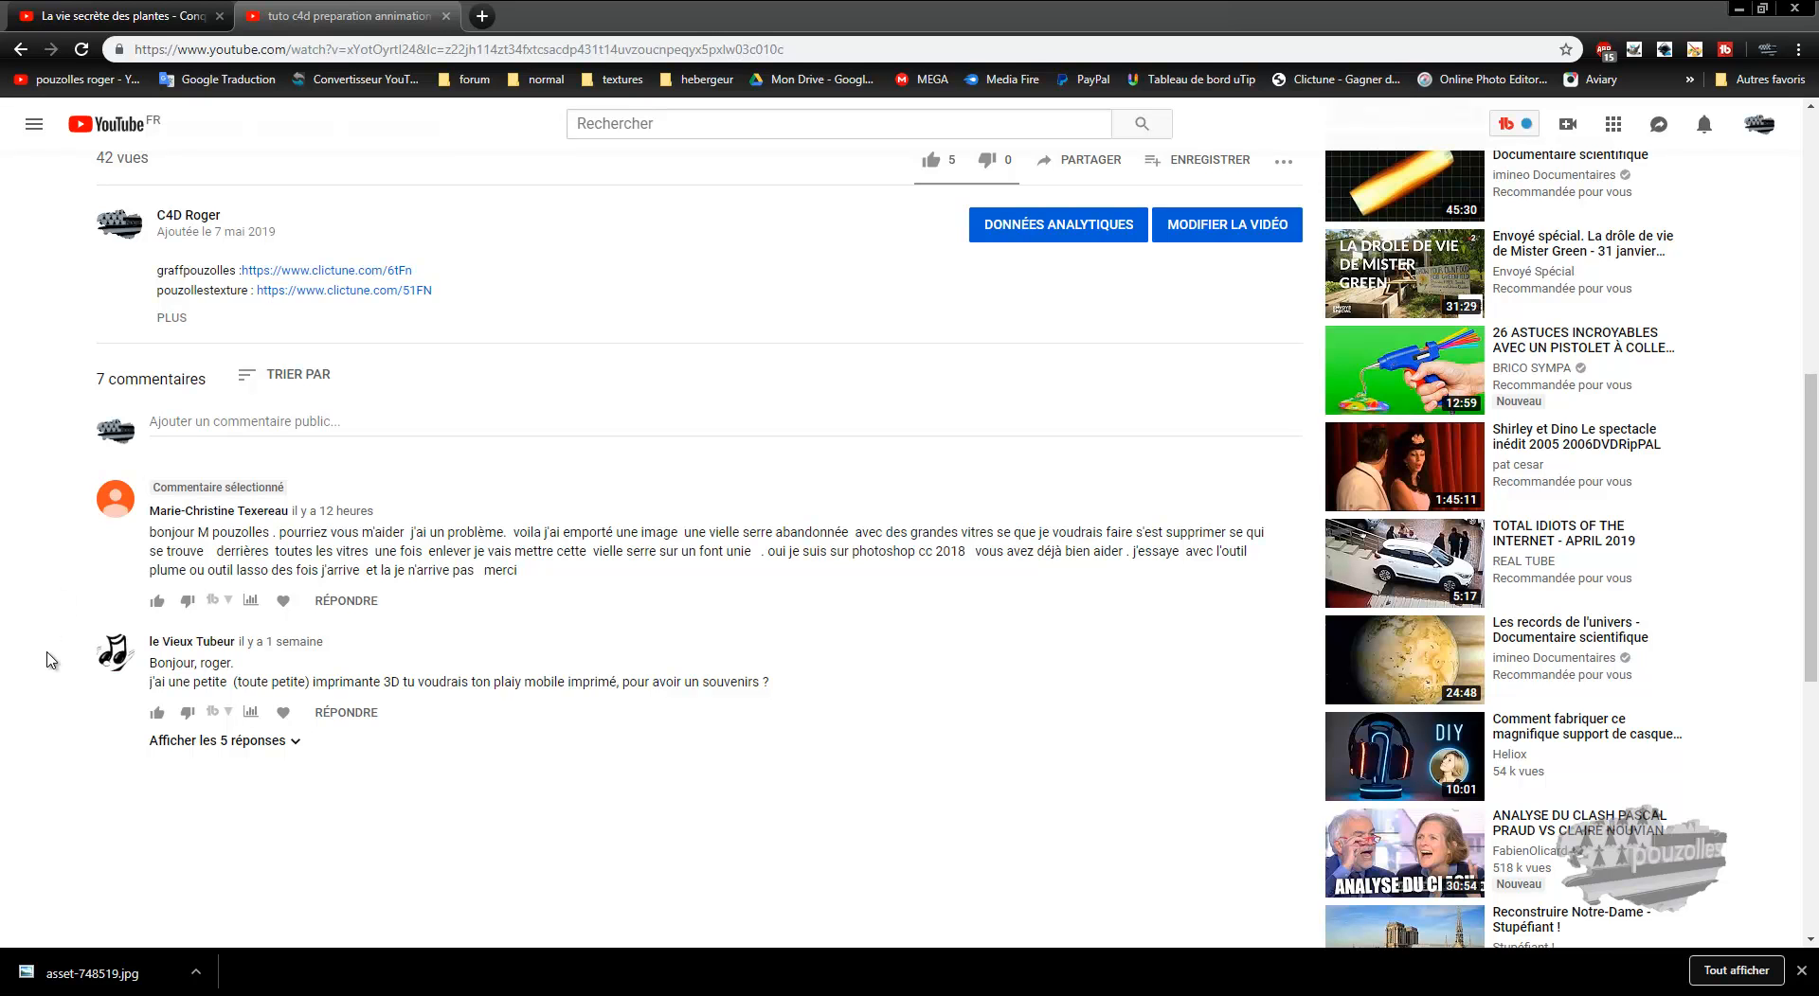
# Switch to Photoshop, look at the greenhouse photo asset-748519.jpg, and return to the black document Sans titre-1
pyautogui.click(504, 990)
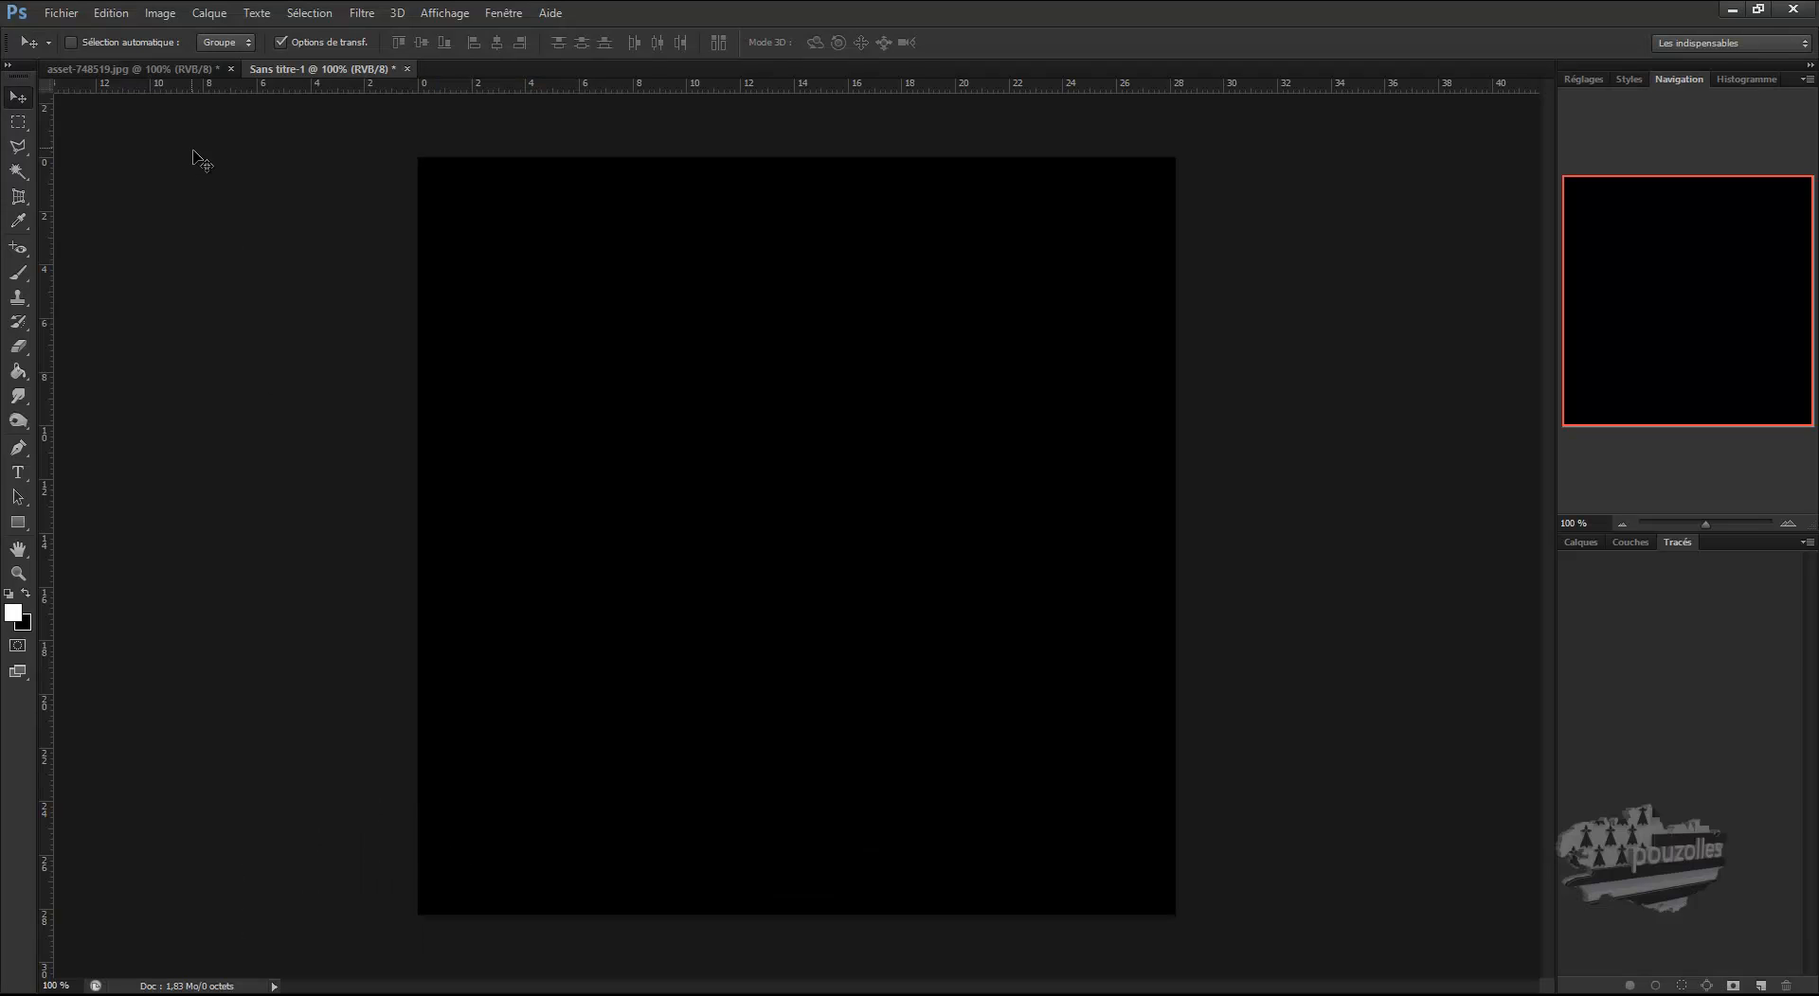
pyautogui.click(157, 72)
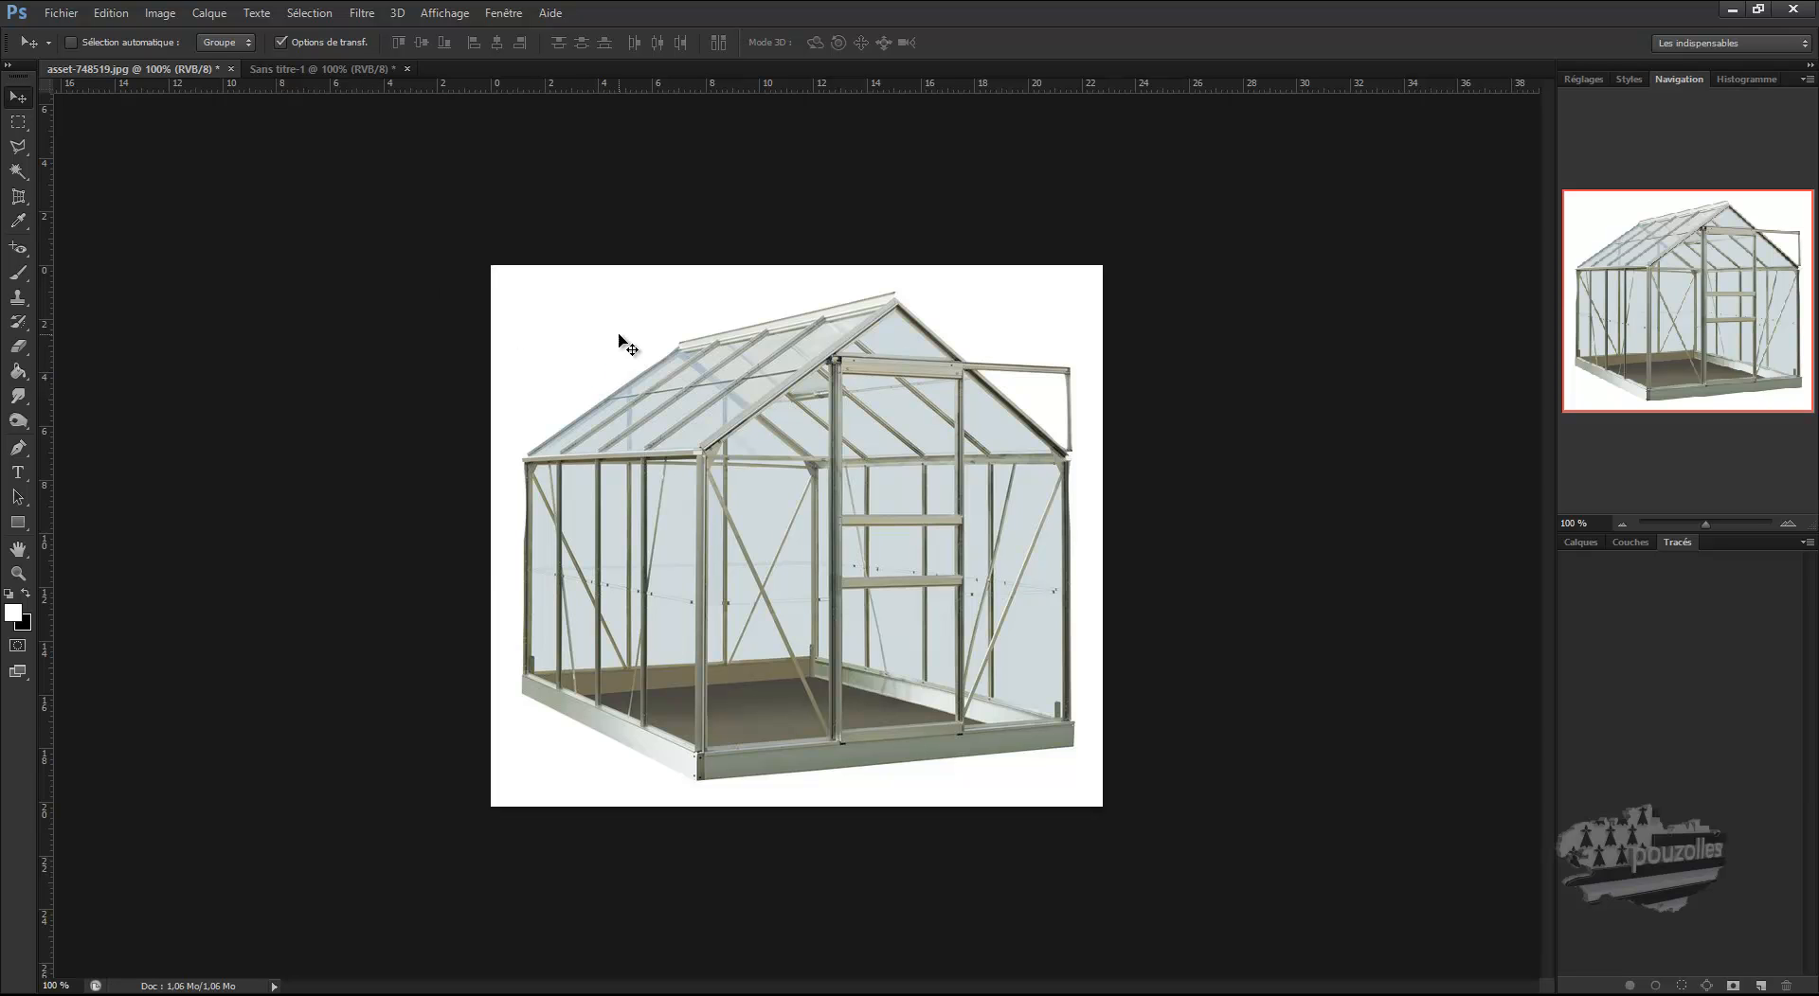
pyautogui.click(298, 68)
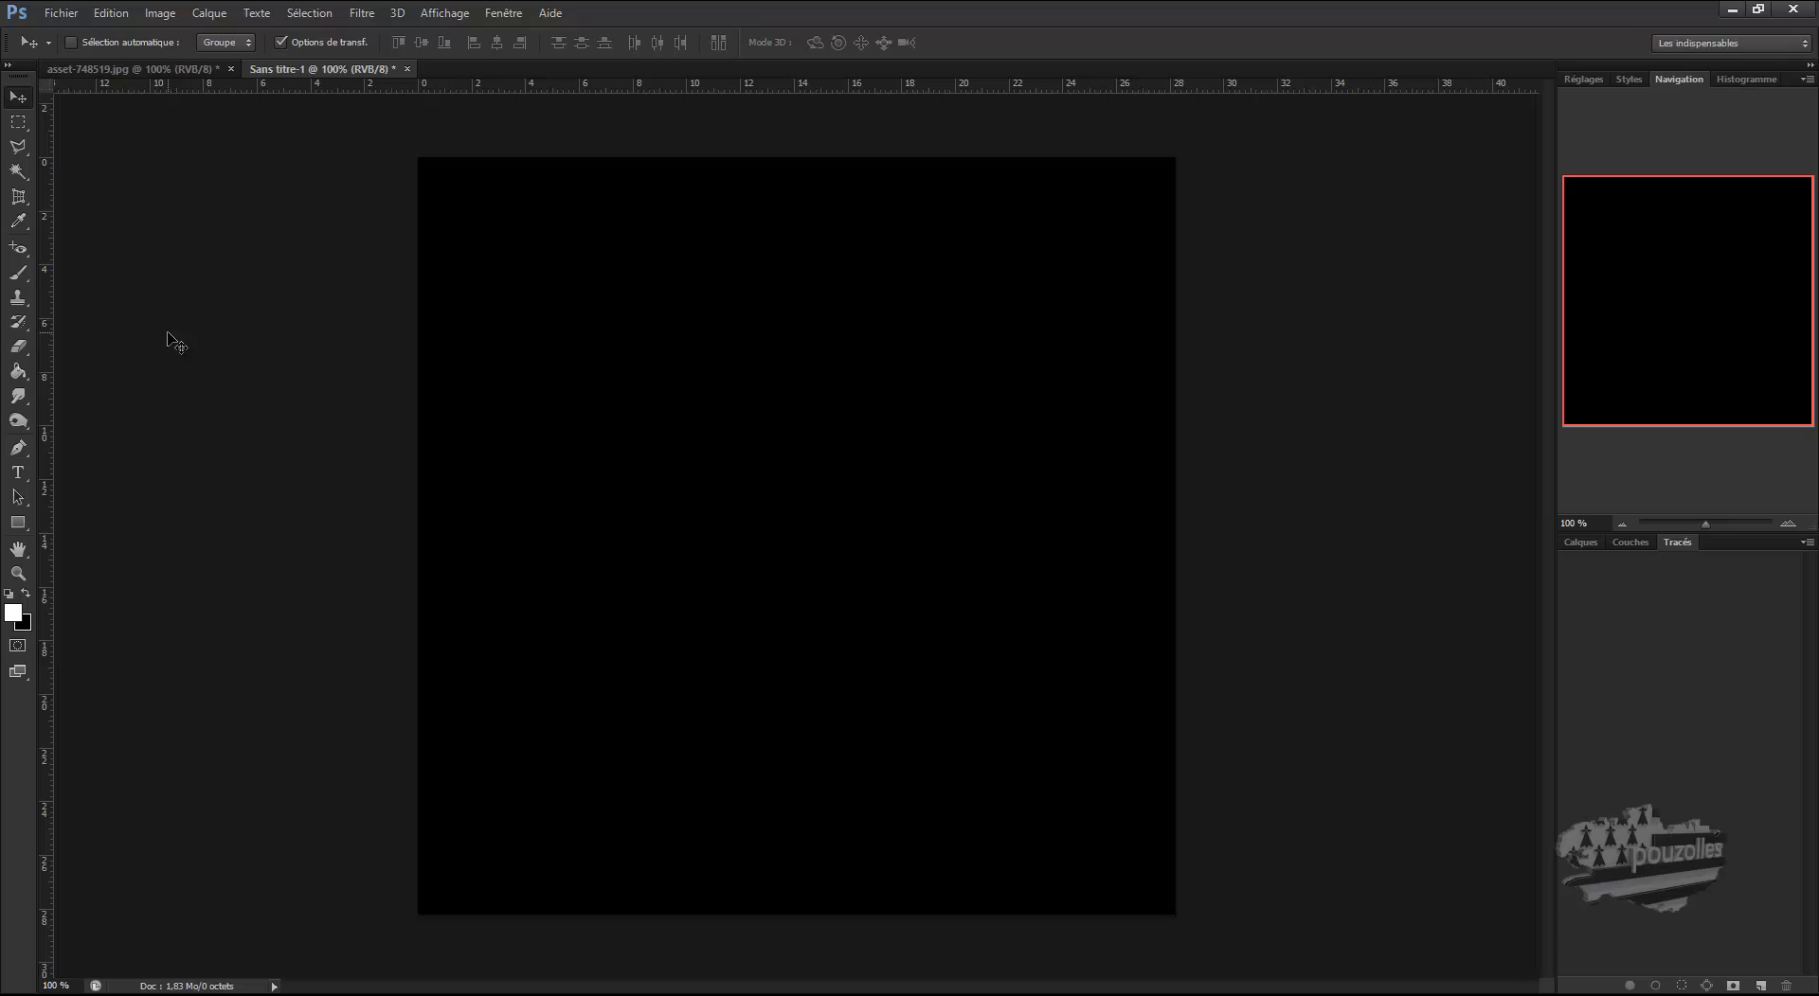
# Draw a closed oval path about 15 cm wide and 16 cm high with the Pen tool, using two smooth anchor points with horizontal handles
pyautogui.click(21, 453)
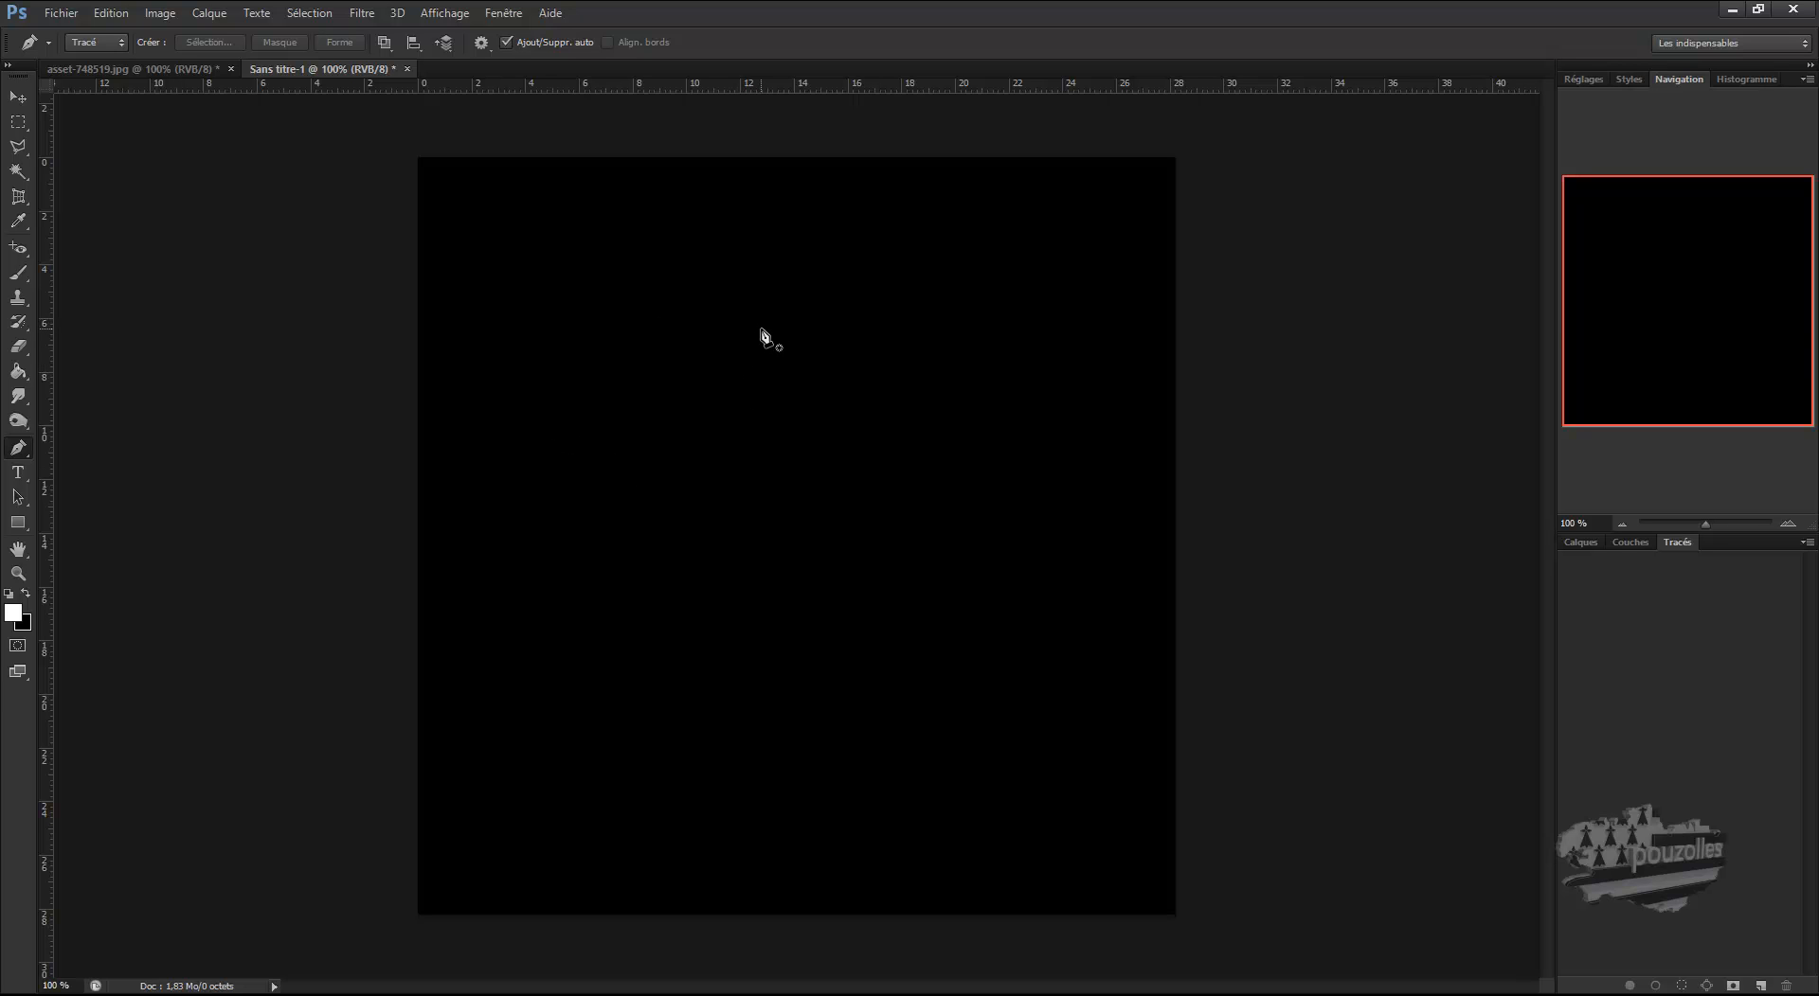
pyautogui.moveTo(774, 329); pyautogui.dragTo(1038, 243)
pyautogui.press('shift')
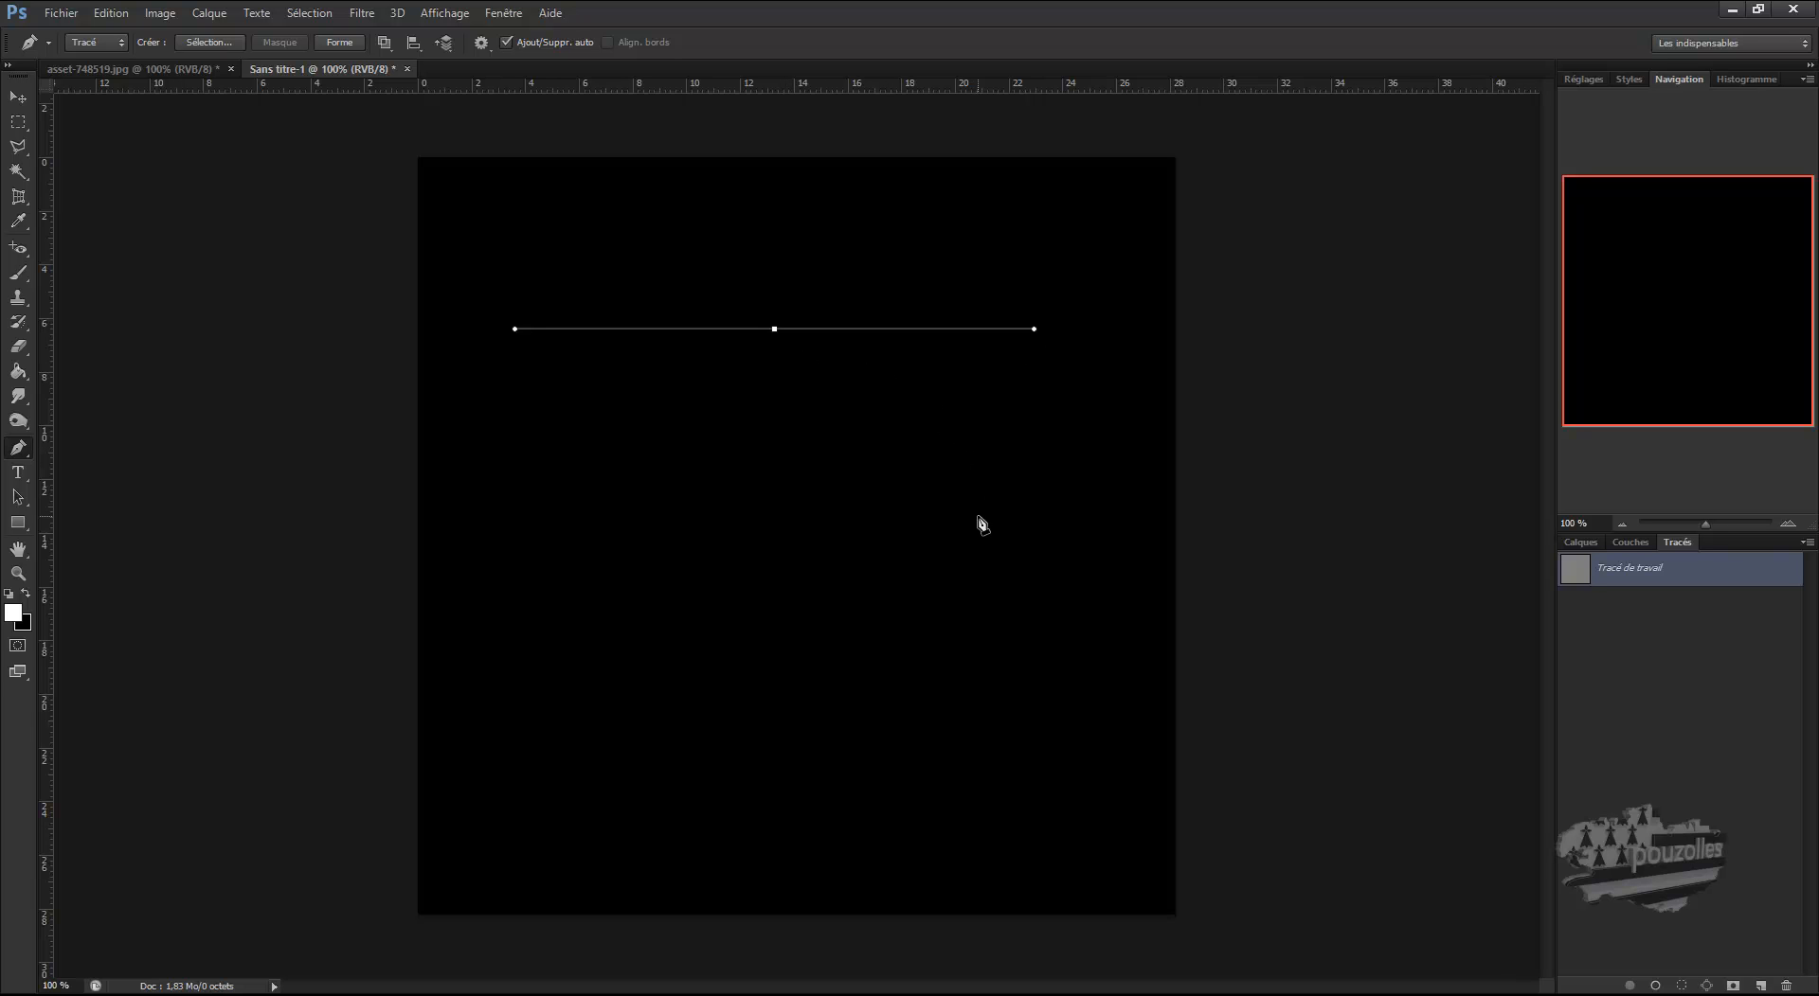
pyautogui.click(796, 768)
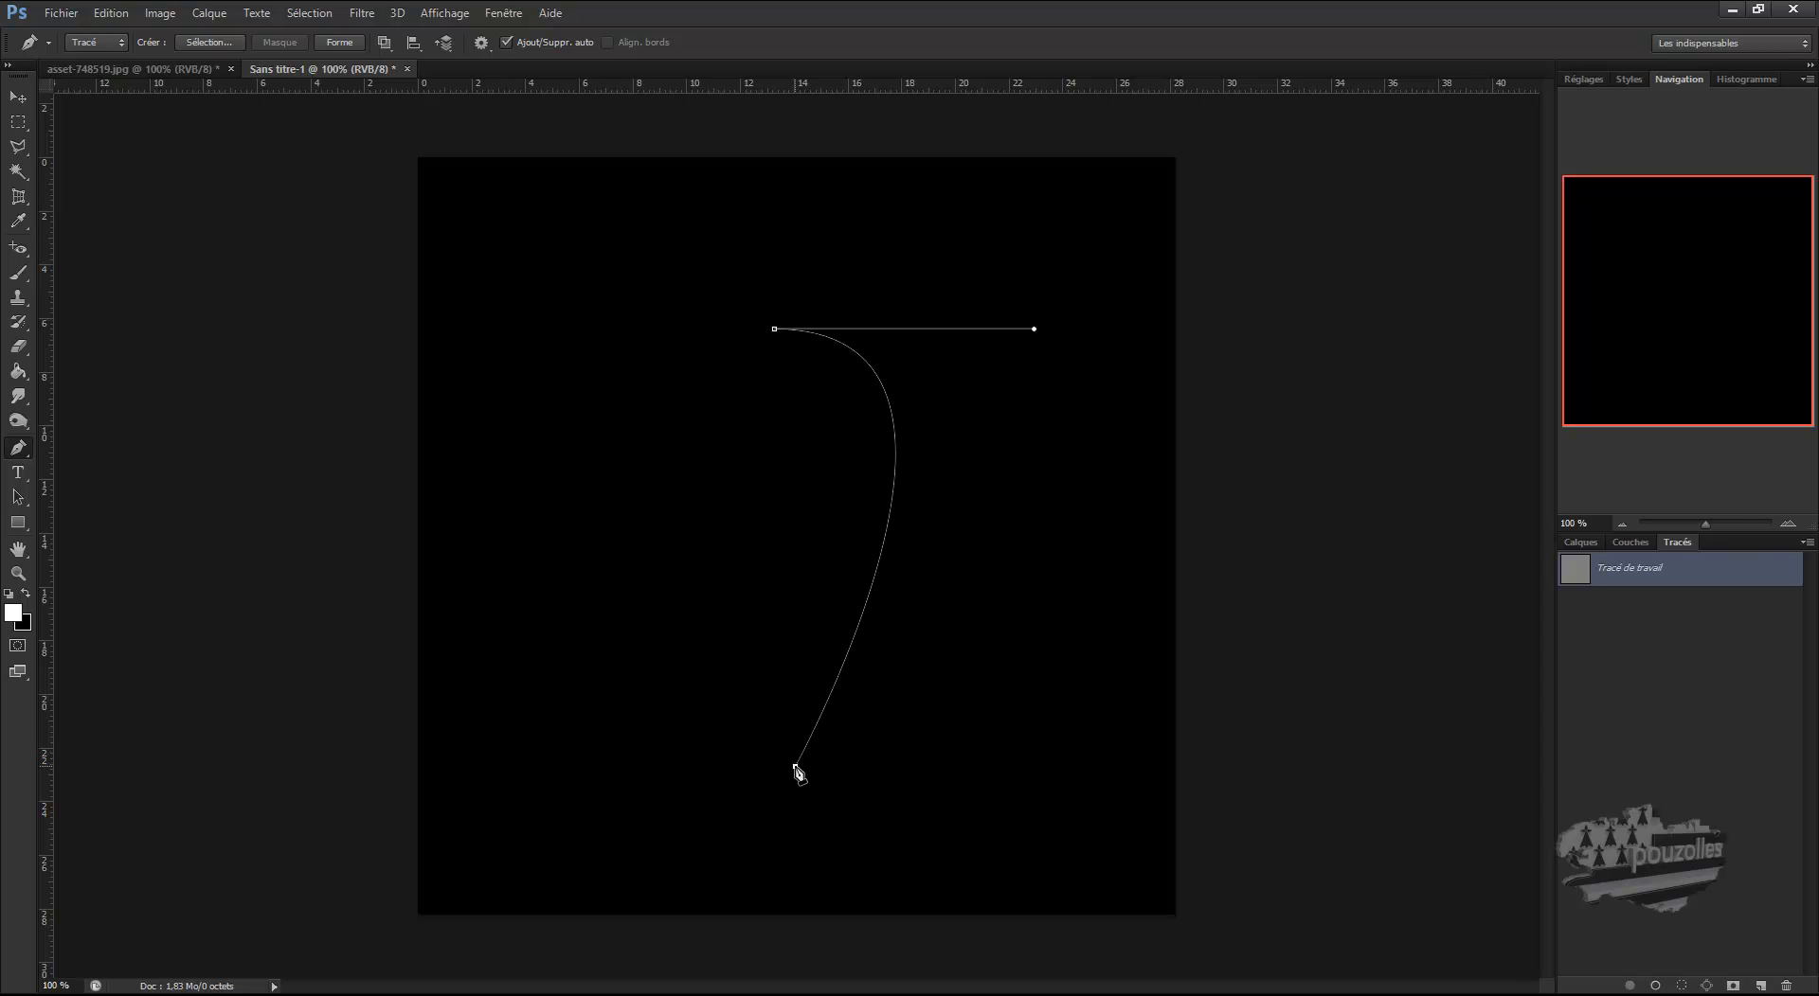
pyautogui.moveTo(797, 770); pyautogui.dragTo(528, 770)
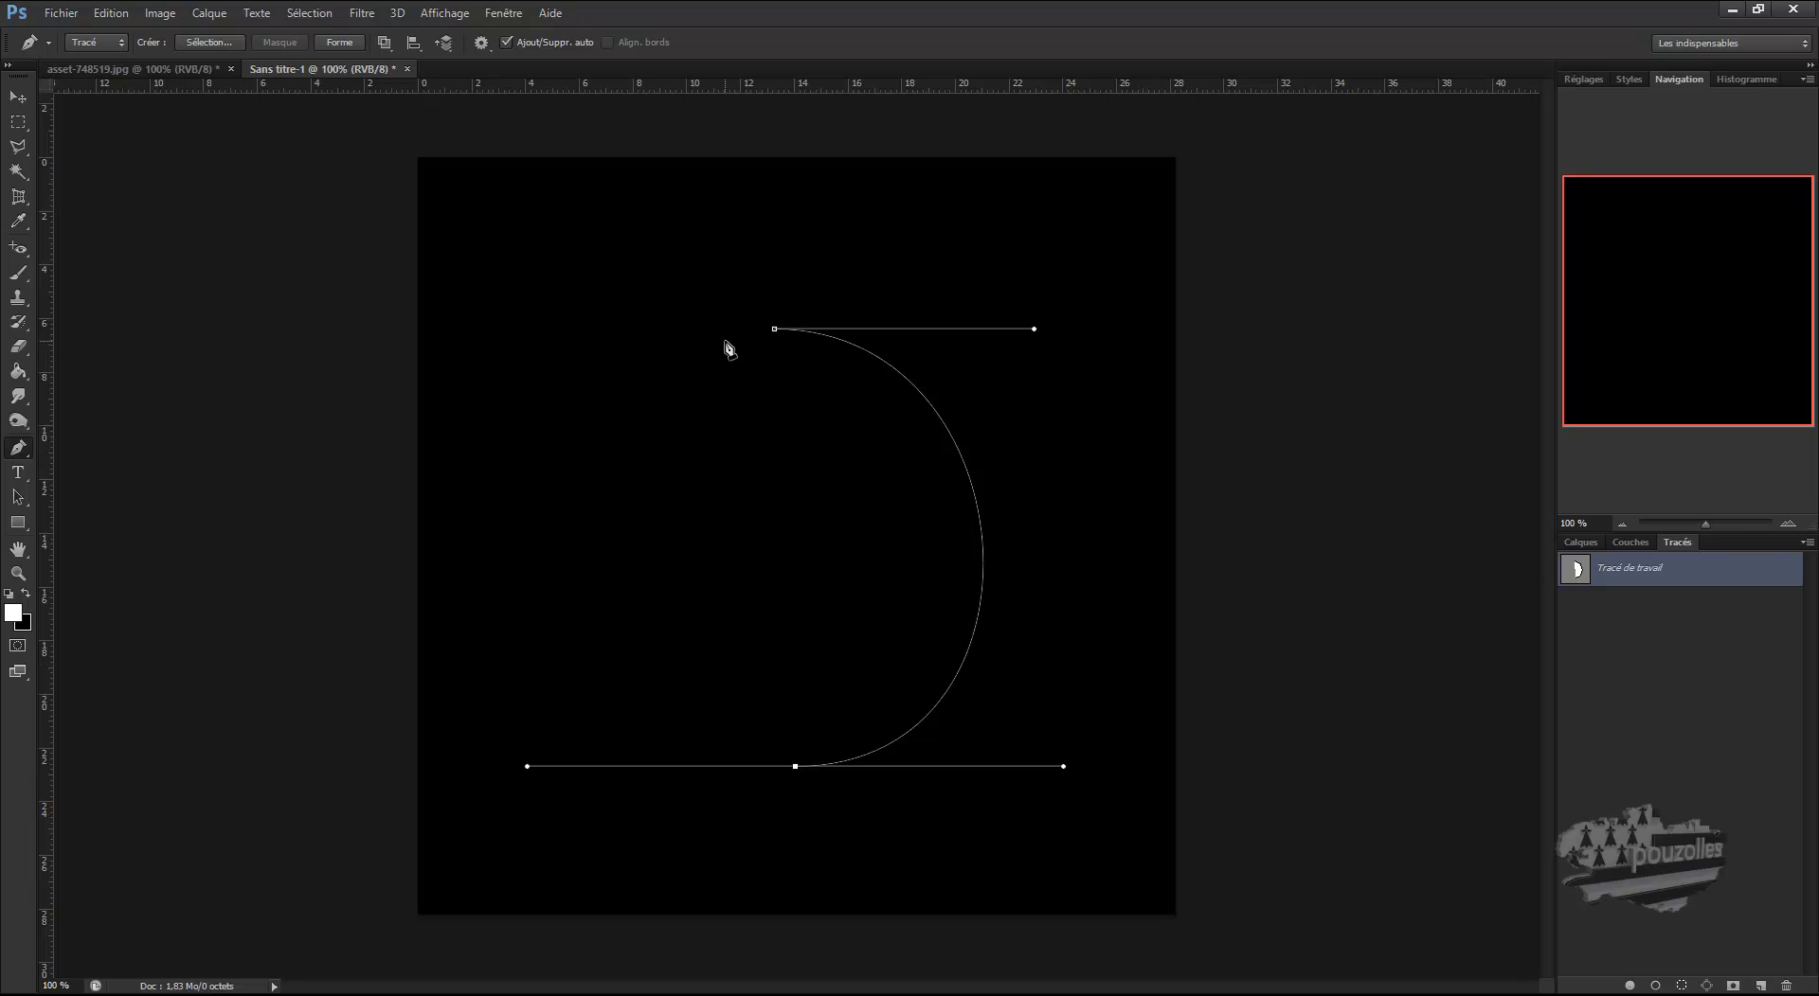
pyautogui.click(774, 330)
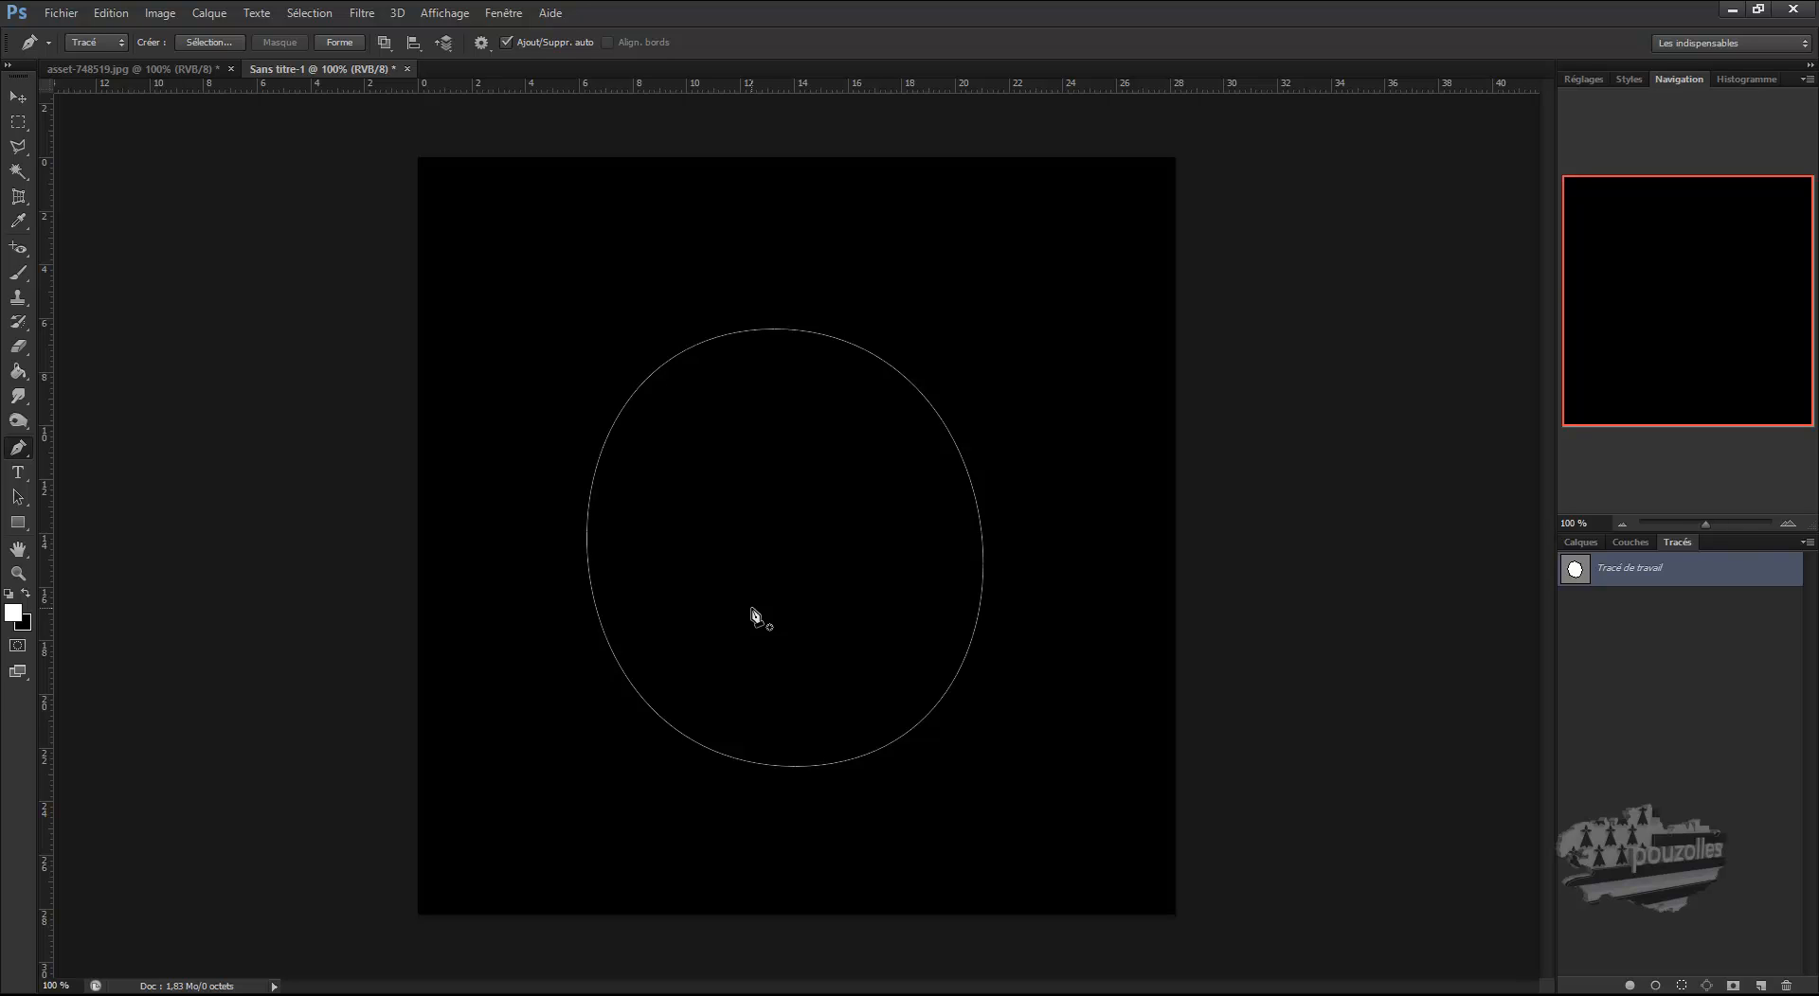
# Convert the oval's upper anchor to a corner, then to a smooth point with shorter horizontal handles so the top narrows
pyautogui.rightClick(19, 448)
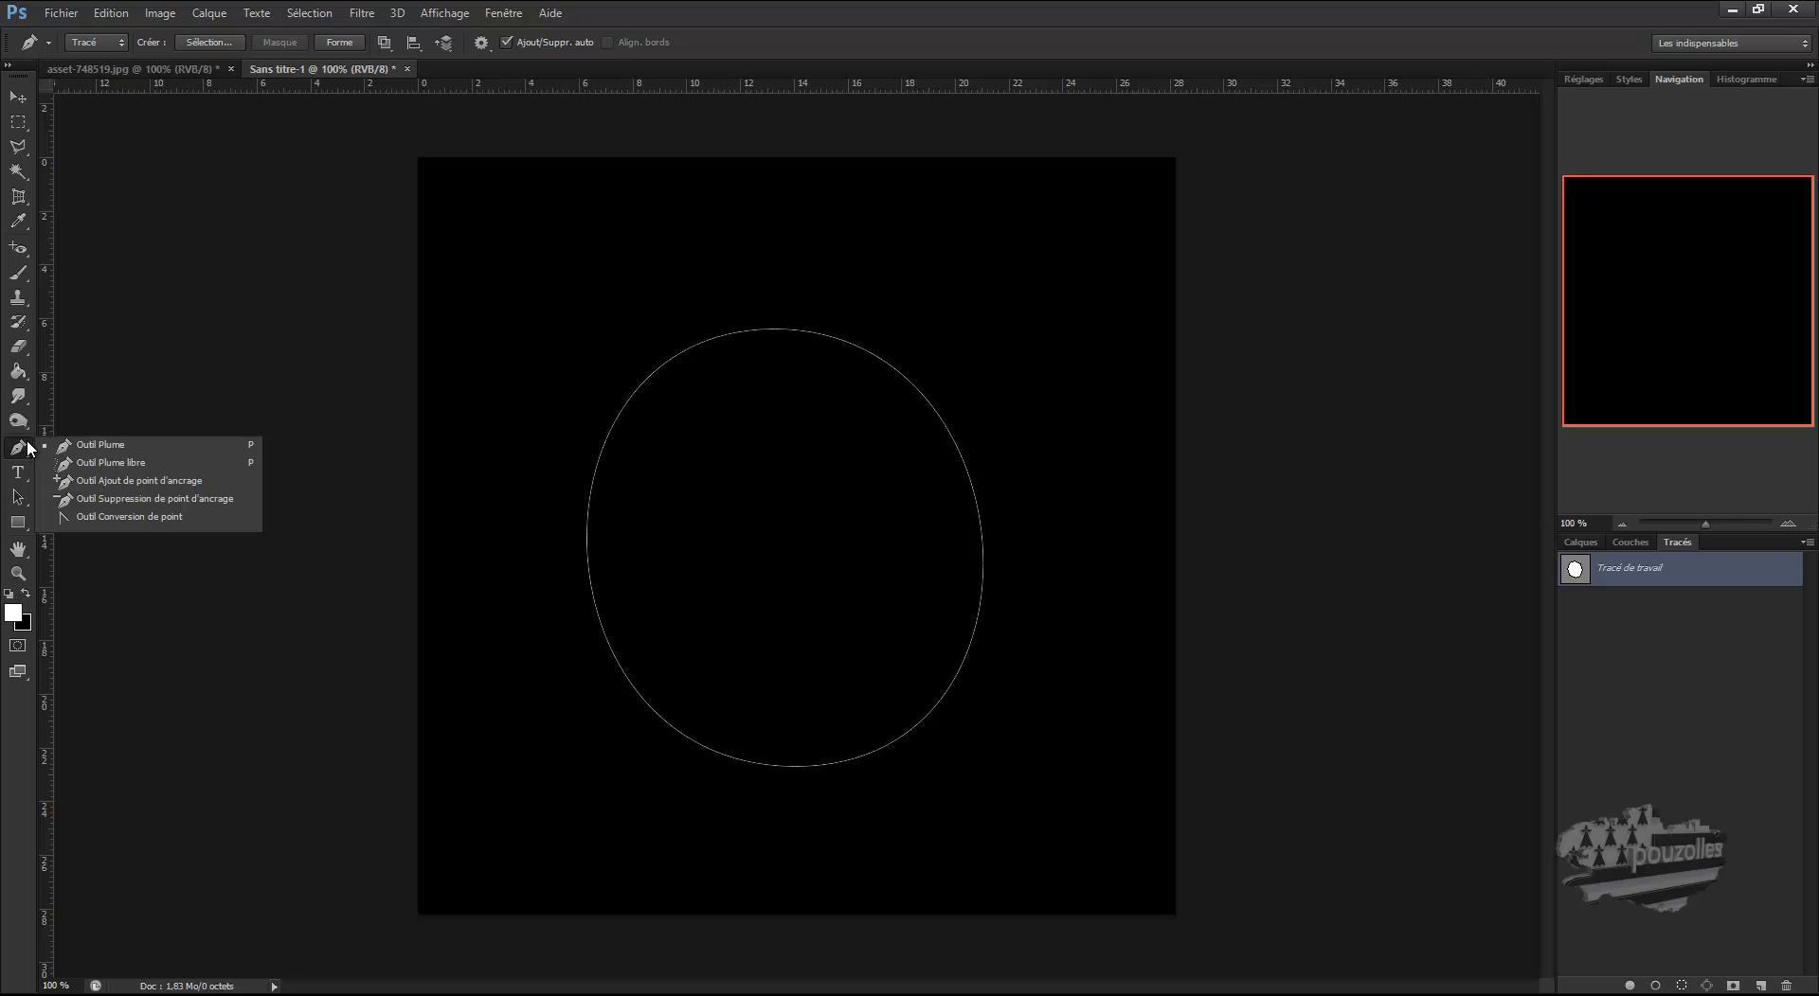
pyautogui.click(140, 518)
pyautogui.click(780, 330)
pyautogui.click(774, 330)
pyautogui.moveTo(773, 330); pyautogui.dragTo(946, 328)
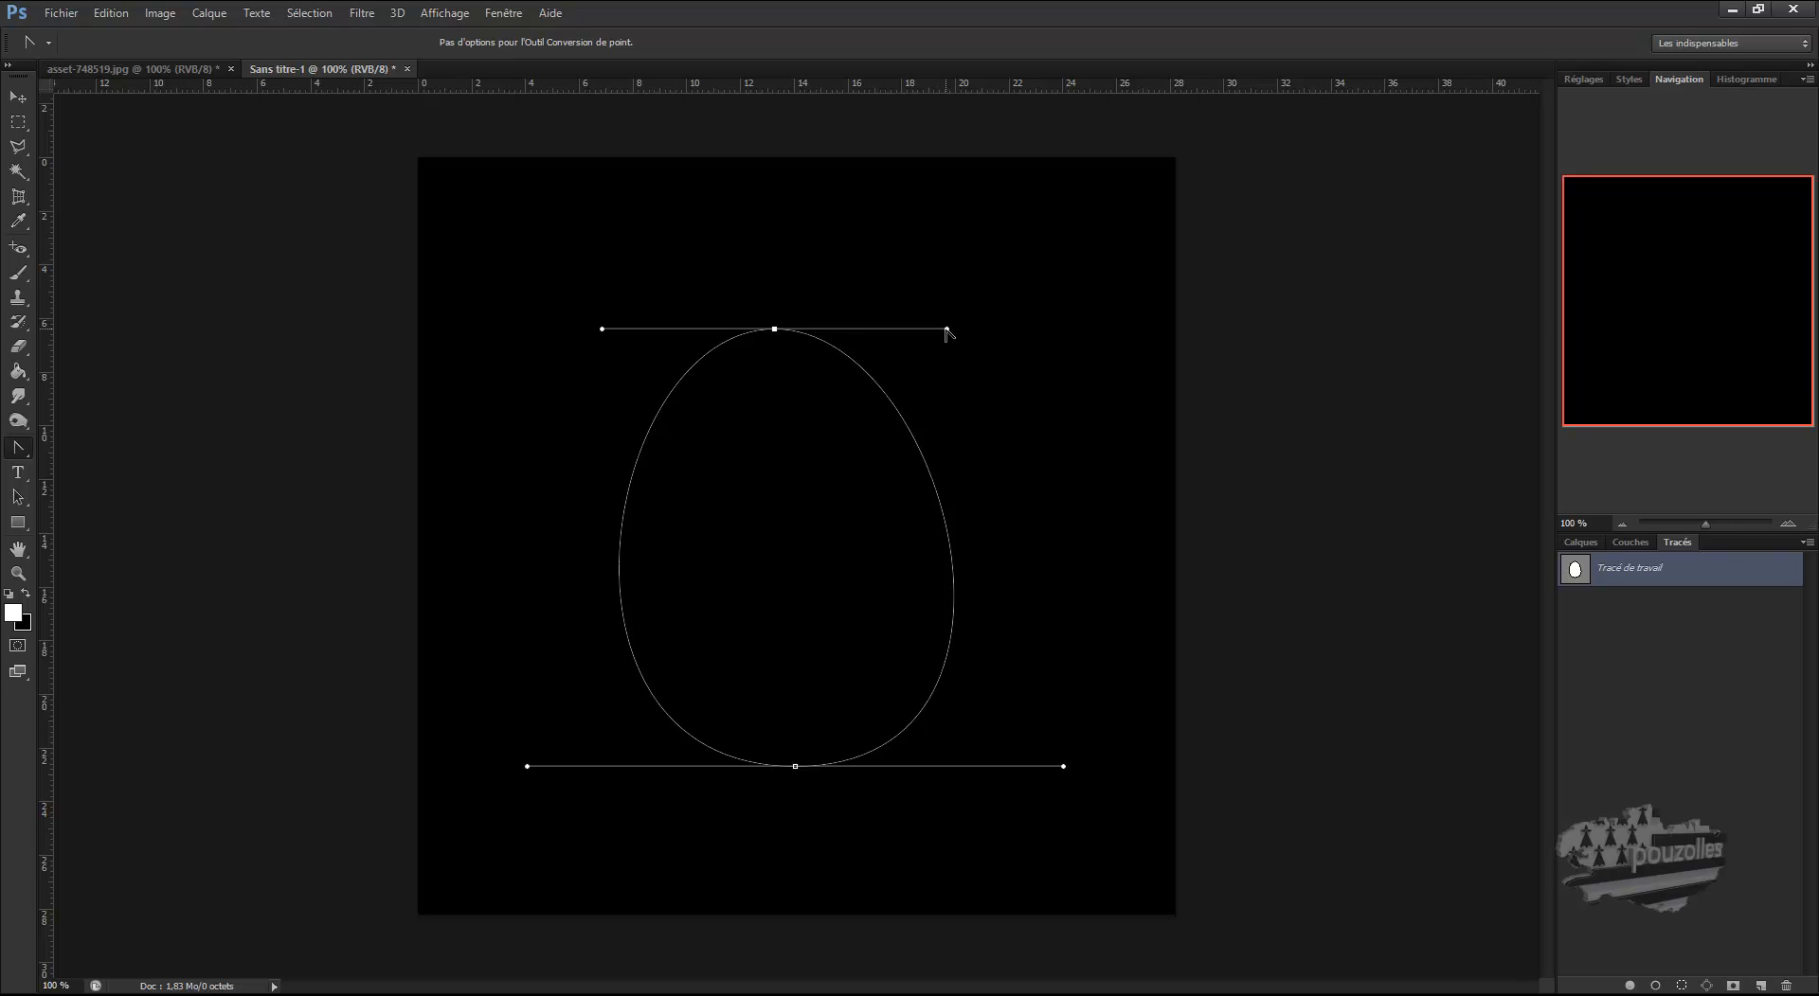
# Convert the oval's lower anchor to a corner and back to a smooth point, adjusting its near-horizontal handles to form an egg shape
pyautogui.click(795, 766)
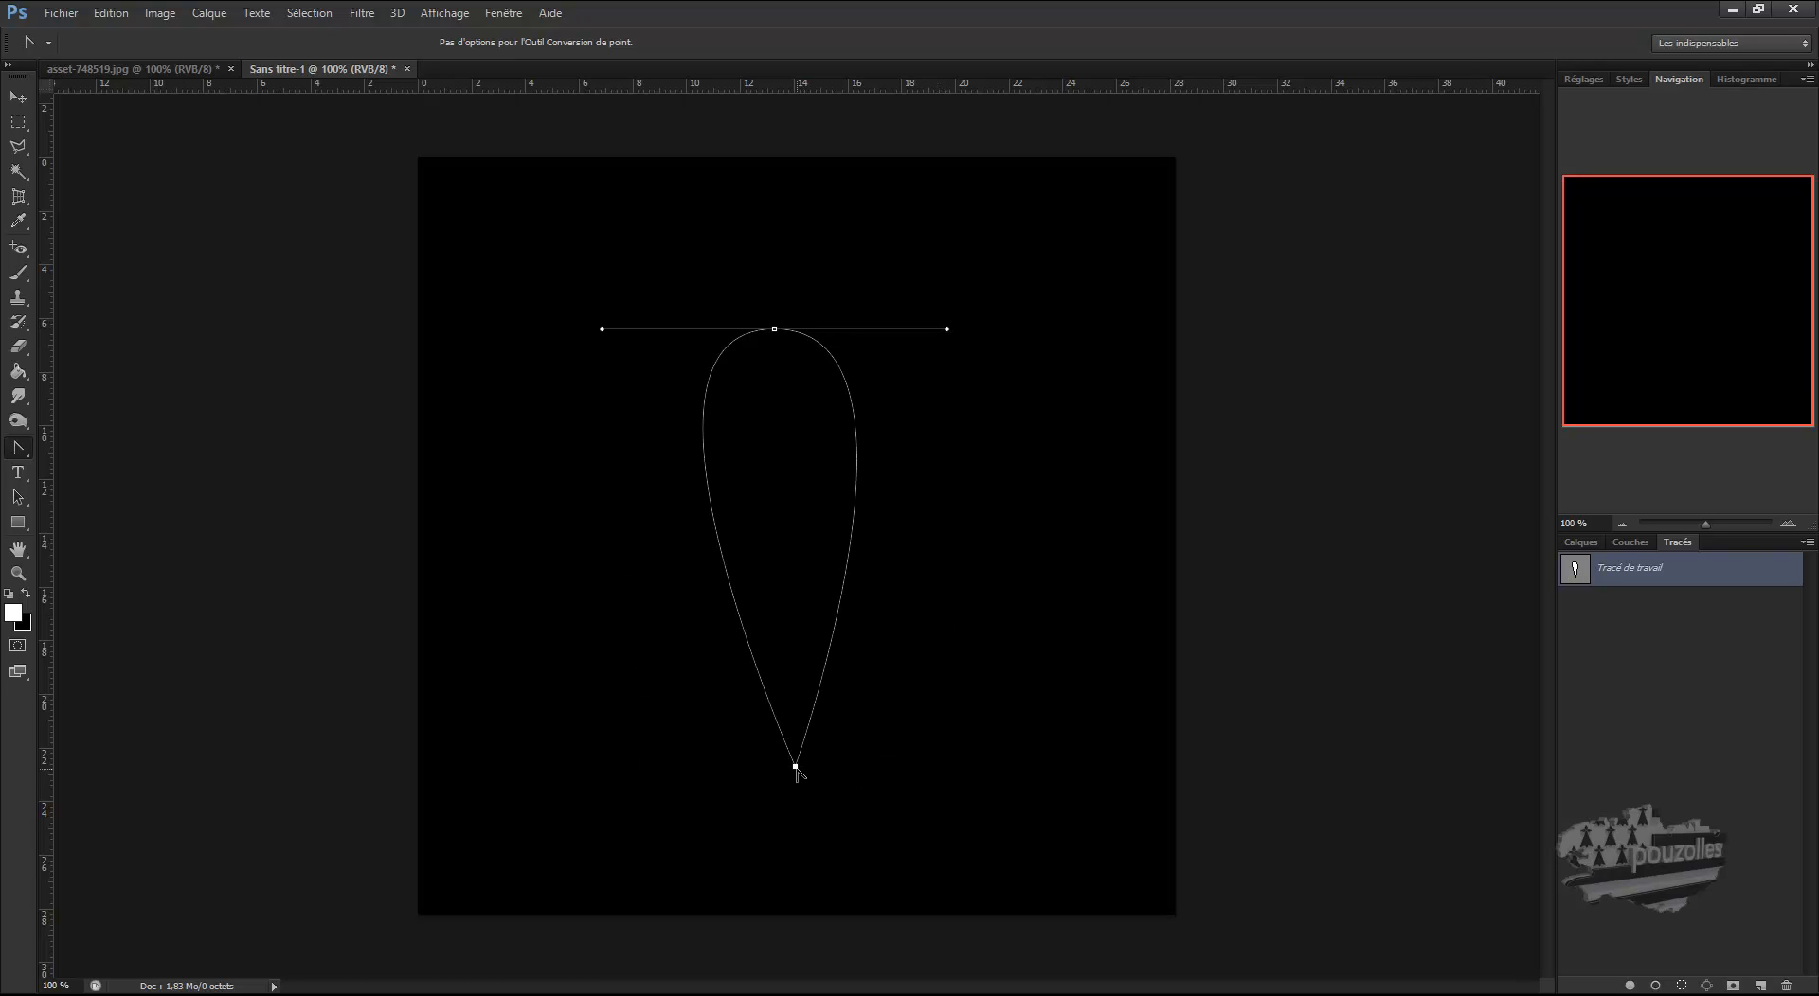
pyautogui.moveTo(796, 768); pyautogui.dragTo(495, 766)
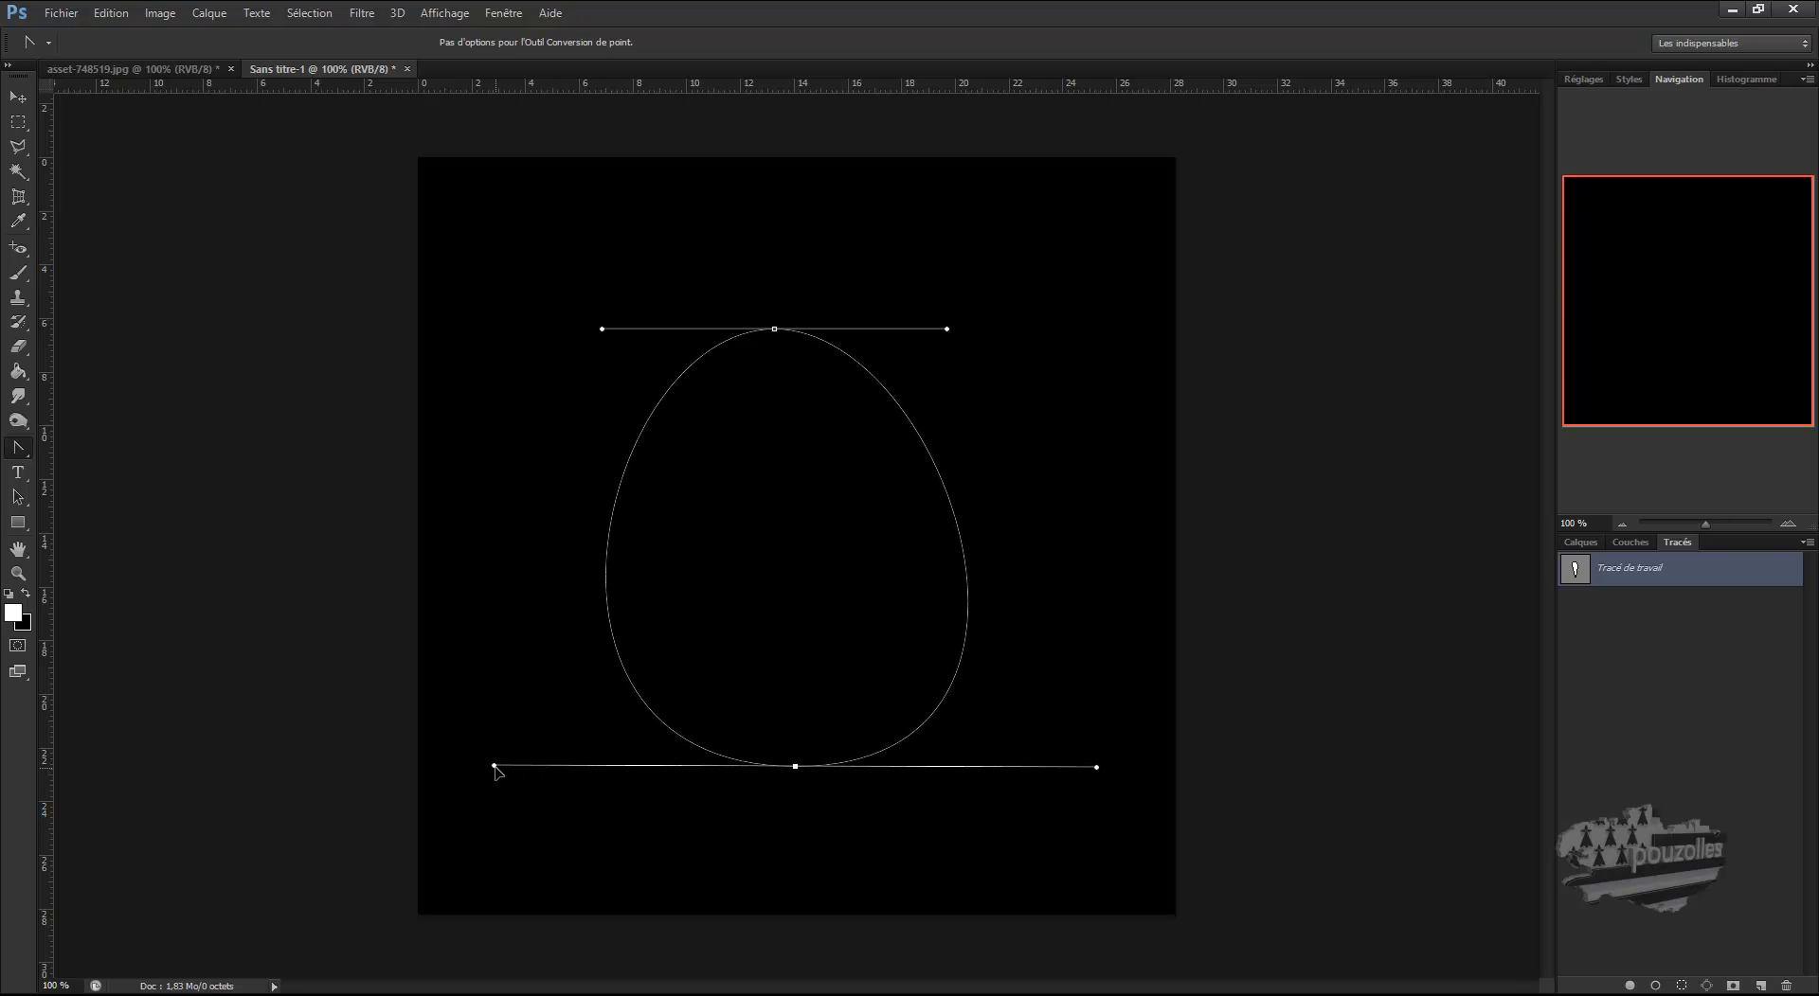
pyautogui.click(795, 767)
pyautogui.moveTo(796, 767); pyautogui.dragTo(509, 773)
pyautogui.moveTo(492, 768); pyautogui.dragTo(547, 770)
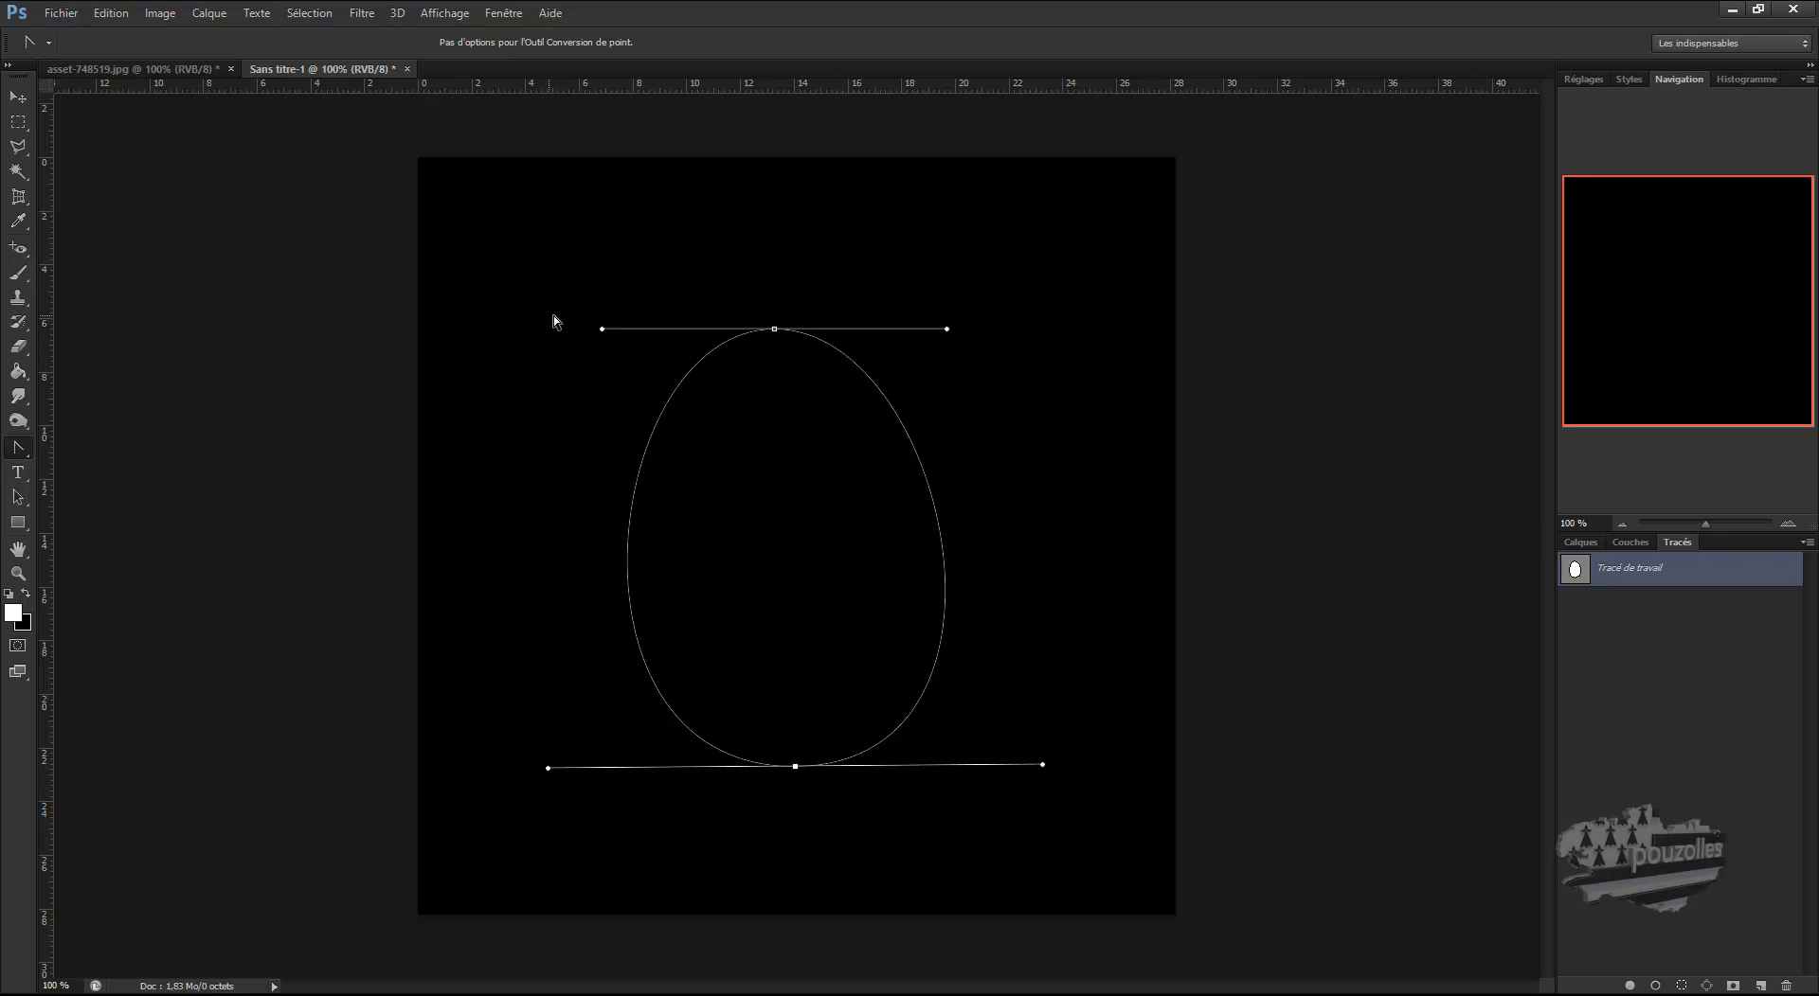
# Add an anchor point midway on each side of the egg path and tilt the right one's handle closer to vertical
pyautogui.click(24, 453)
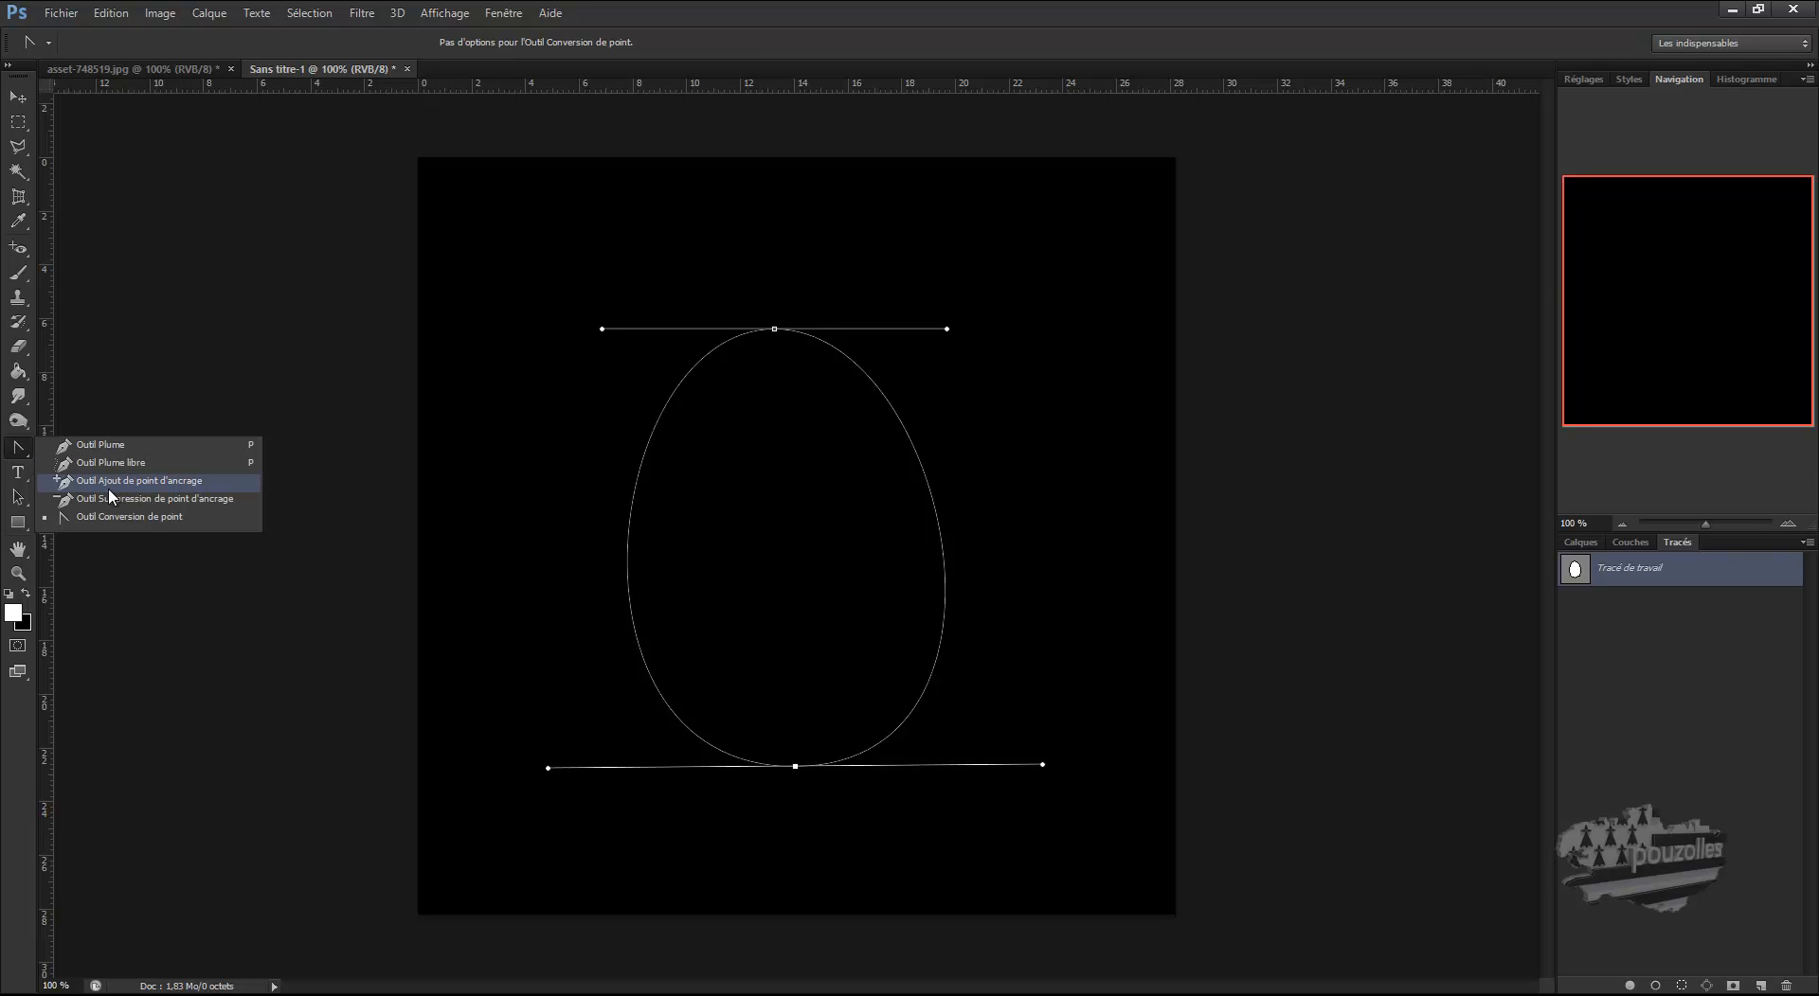
pyautogui.click(148, 481)
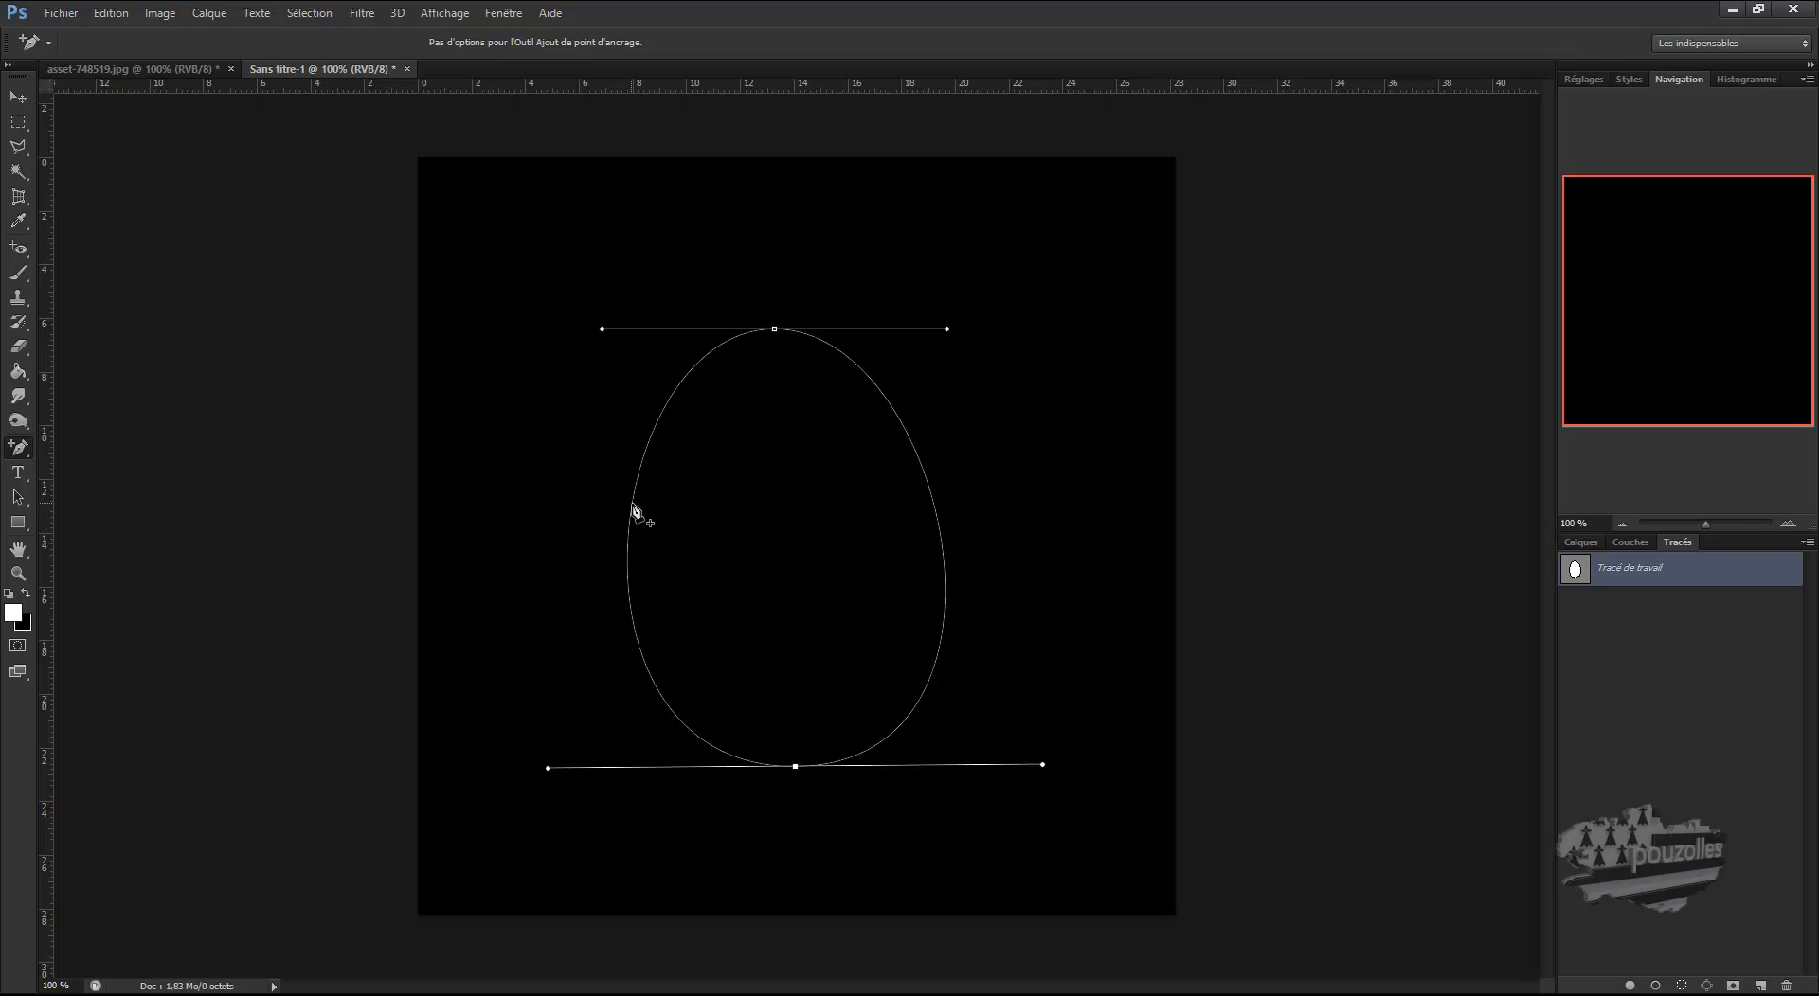
pyautogui.click(627, 553)
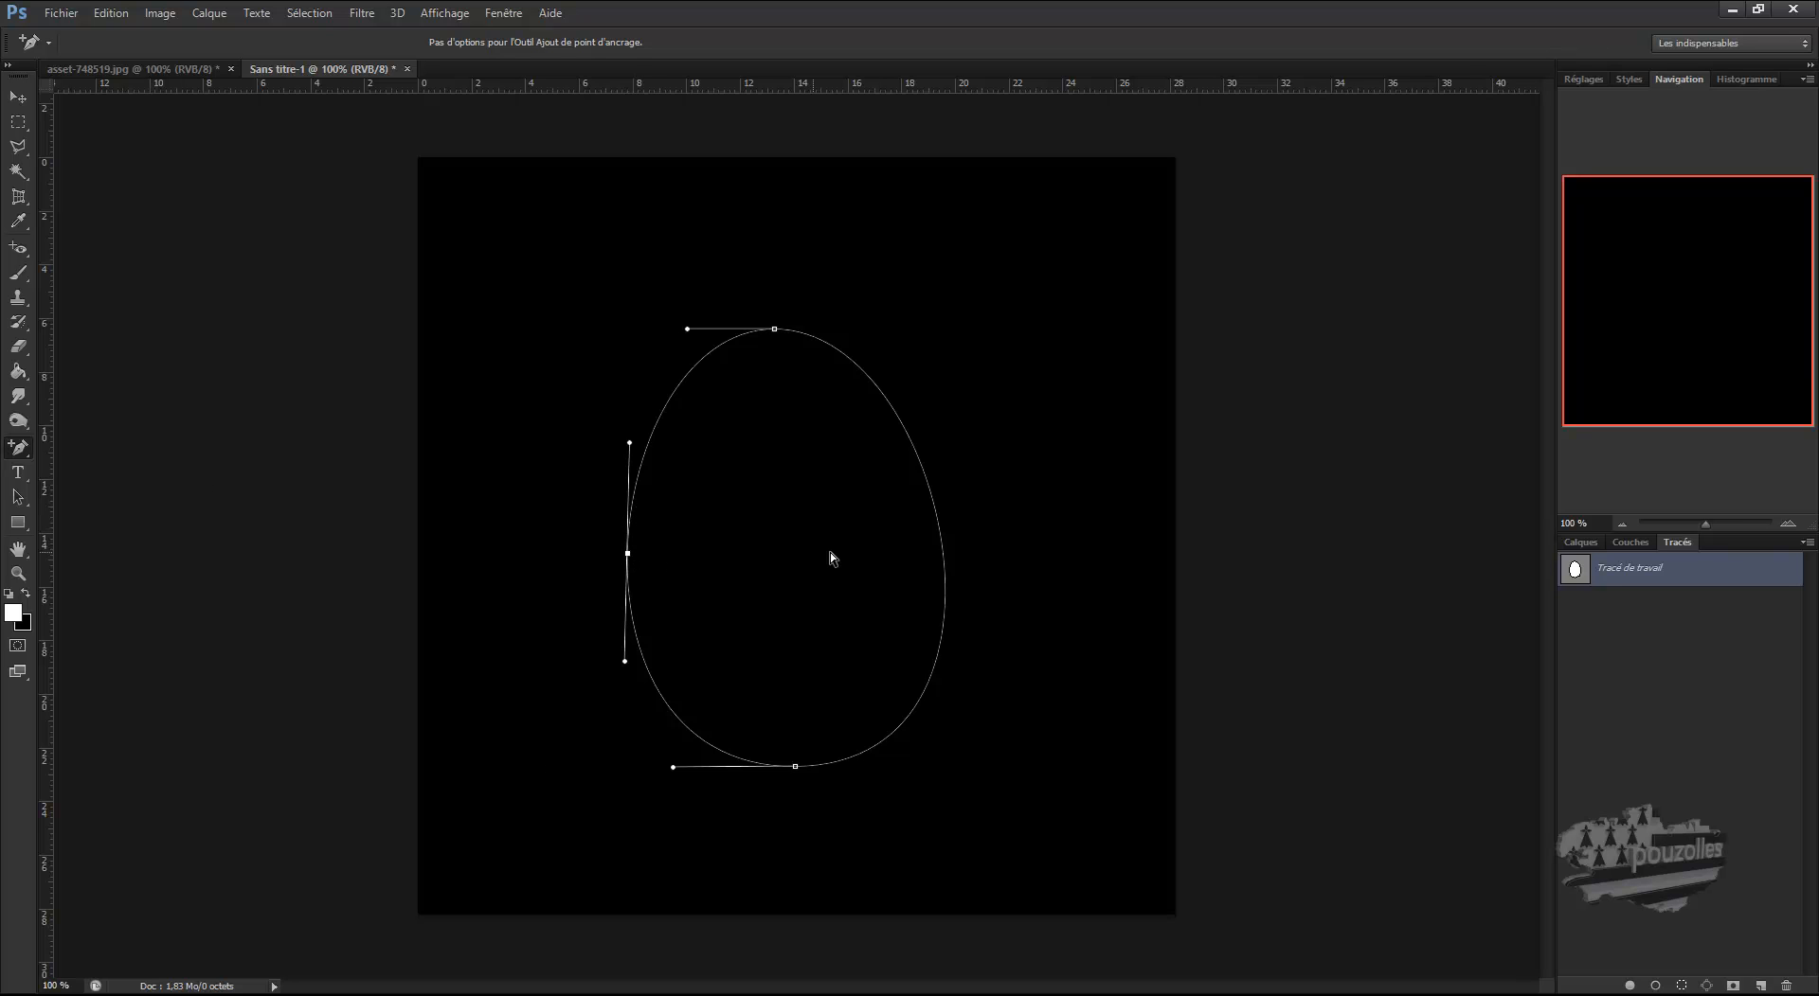
pyautogui.click(942, 545)
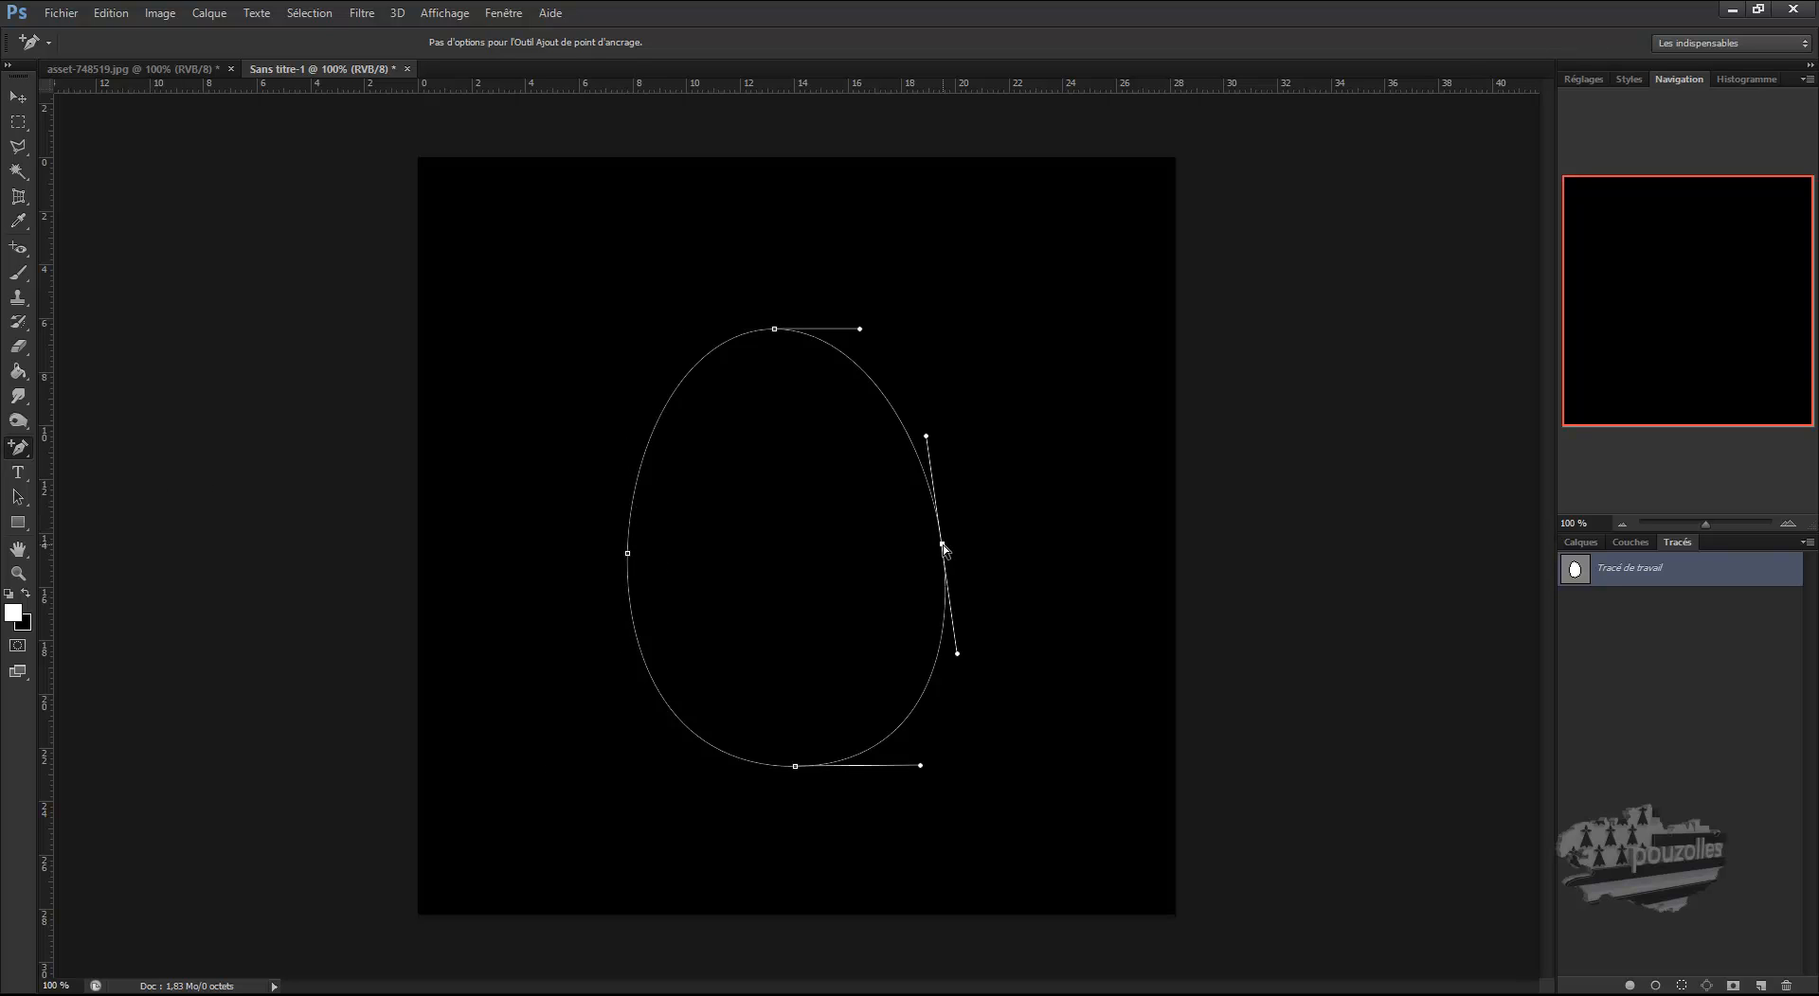
pyautogui.moveTo(928, 439)
pyautogui.mouseDown()
pyautogui.moveTo(937, 423)
pyautogui.moveTo(969, 435)
pyautogui.moveTo(932, 430)
pyautogui.moveTo(945, 441)
pyautogui.moveTo(1032, 446)
pyautogui.moveTo(908, 439)
pyautogui.moveTo(826, 460)
pyautogui.moveTo(792, 523)
pyautogui.moveTo(796, 492)
pyautogui.moveTo(877, 398)
pyautogui.moveTo(875, 427)
pyautogui.moveTo(895, 408)
pyautogui.moveTo(936, 441)
pyautogui.mouseUp()
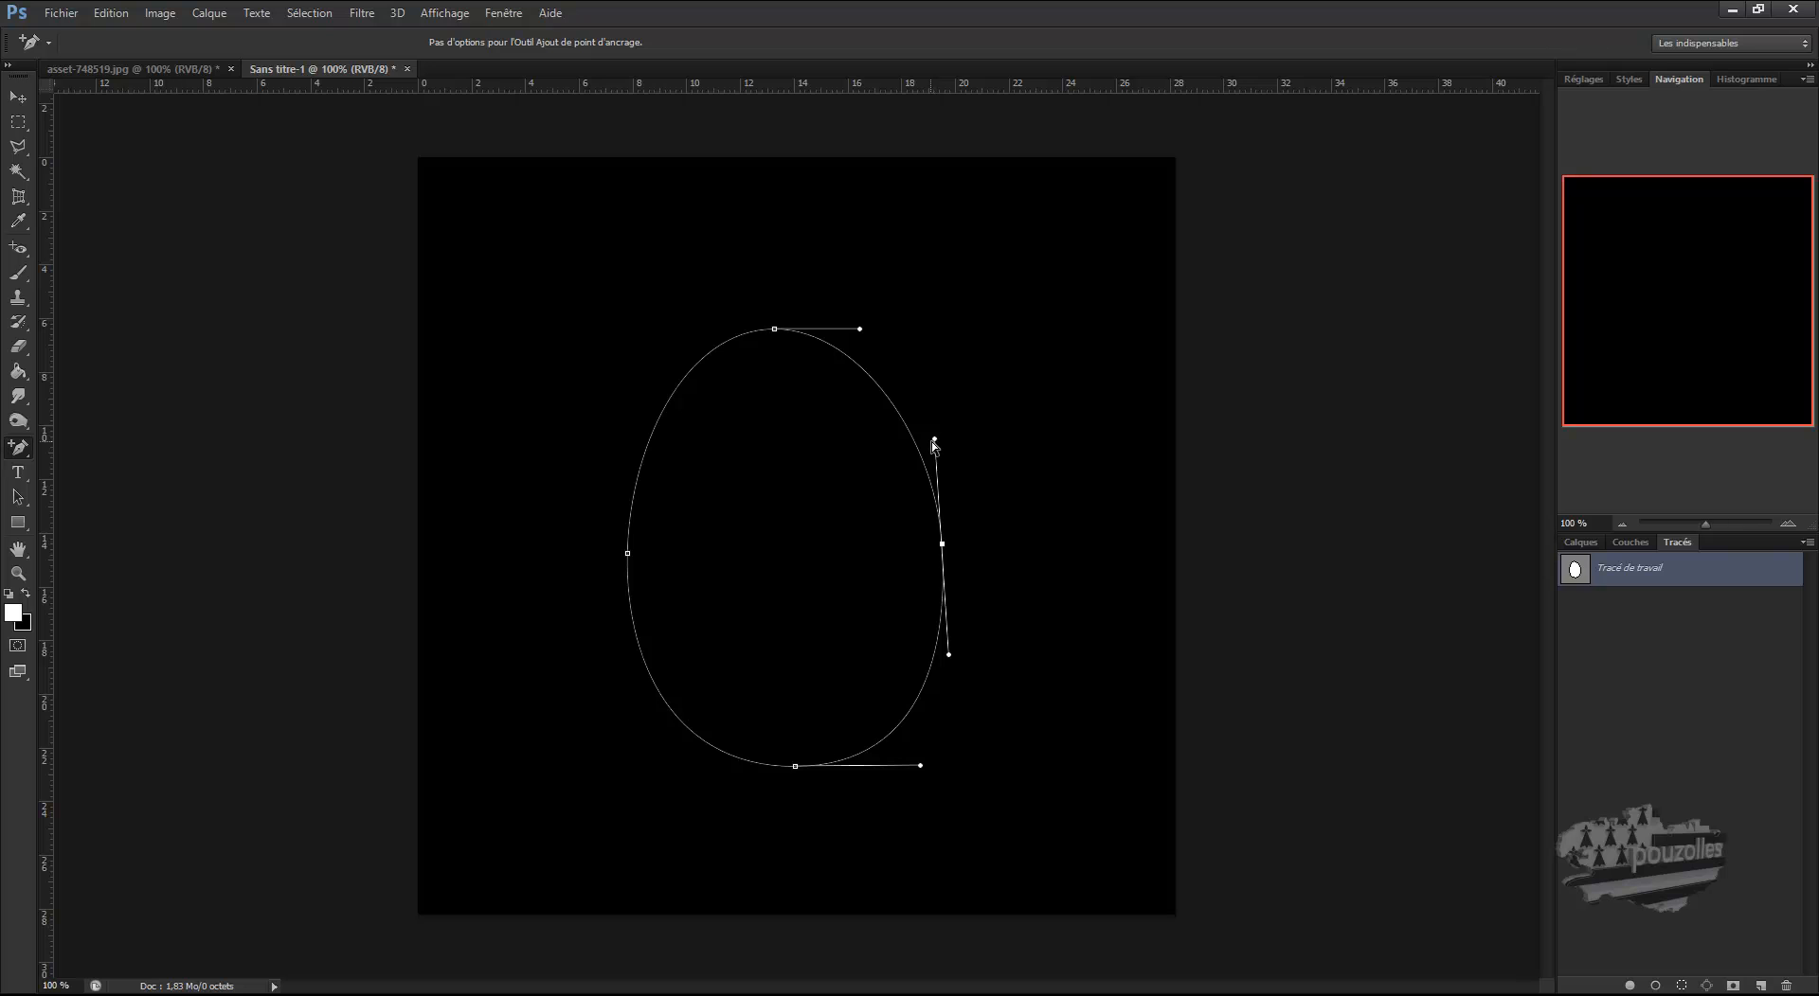
# Delete the two side anchor points from the egg path with the Delete Anchor Point tool
pyautogui.moveTo(21, 449); pyautogui.dragTo(128, 499)
pyautogui.click(628, 559)
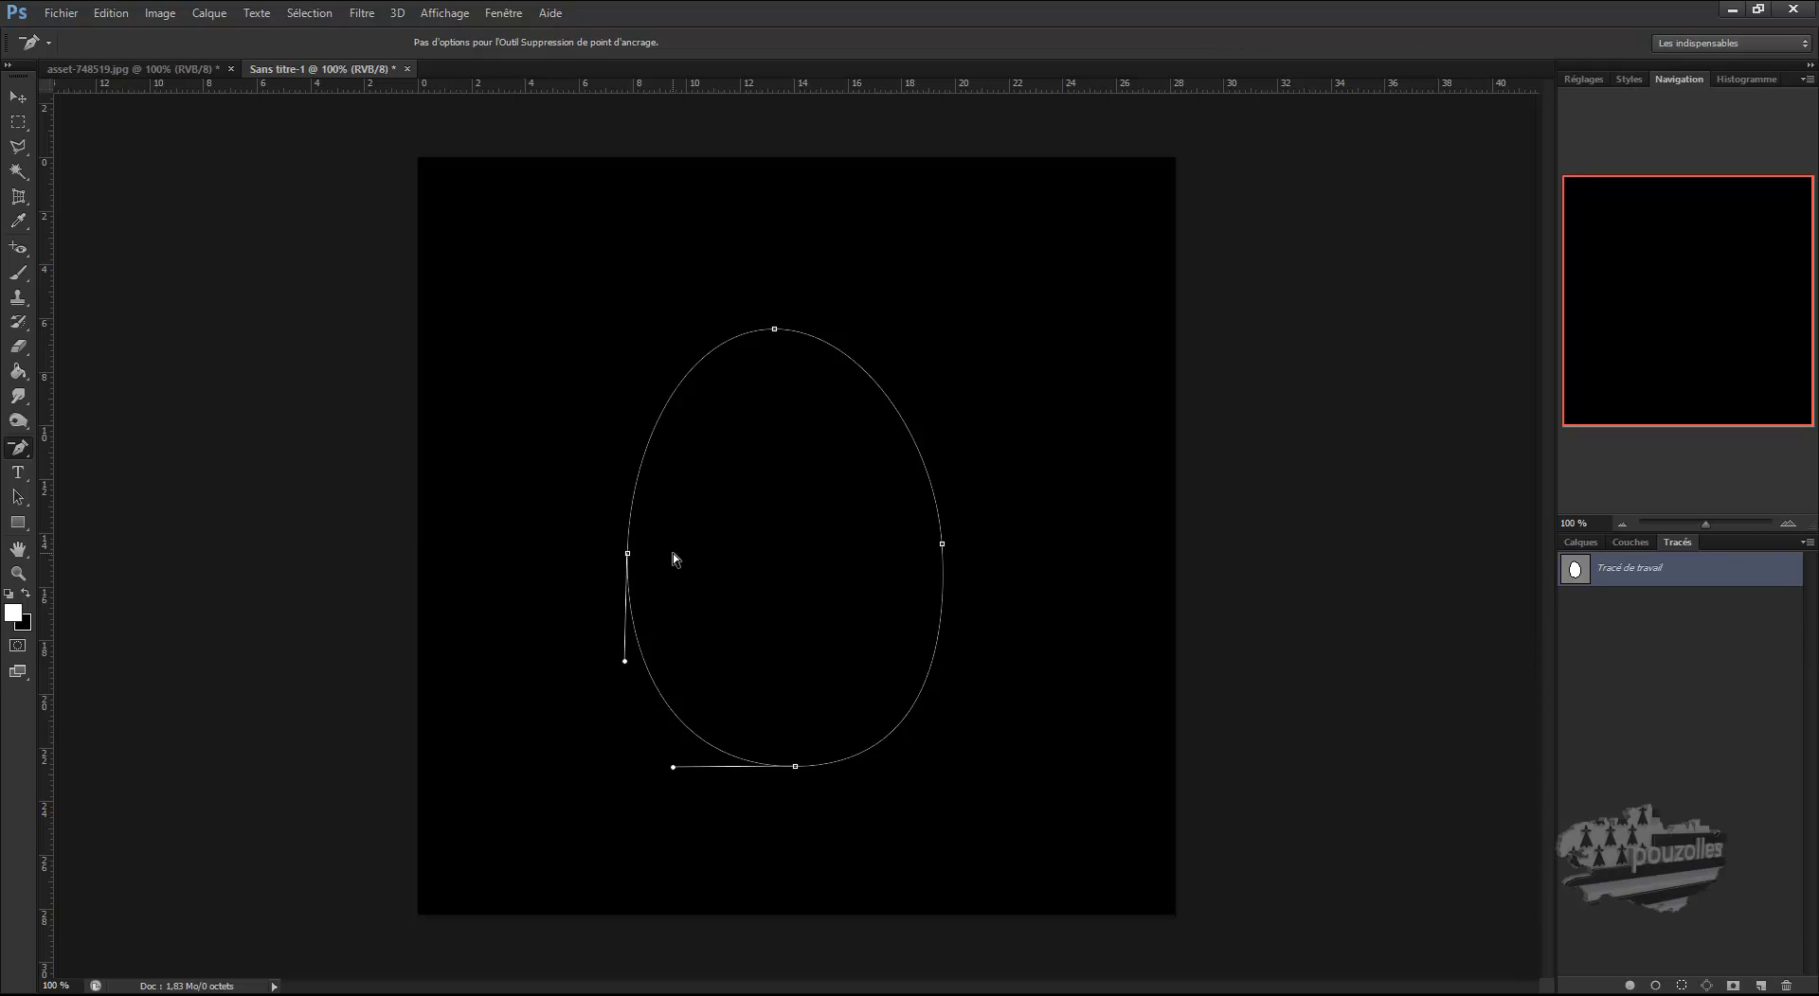
pyautogui.click(628, 554)
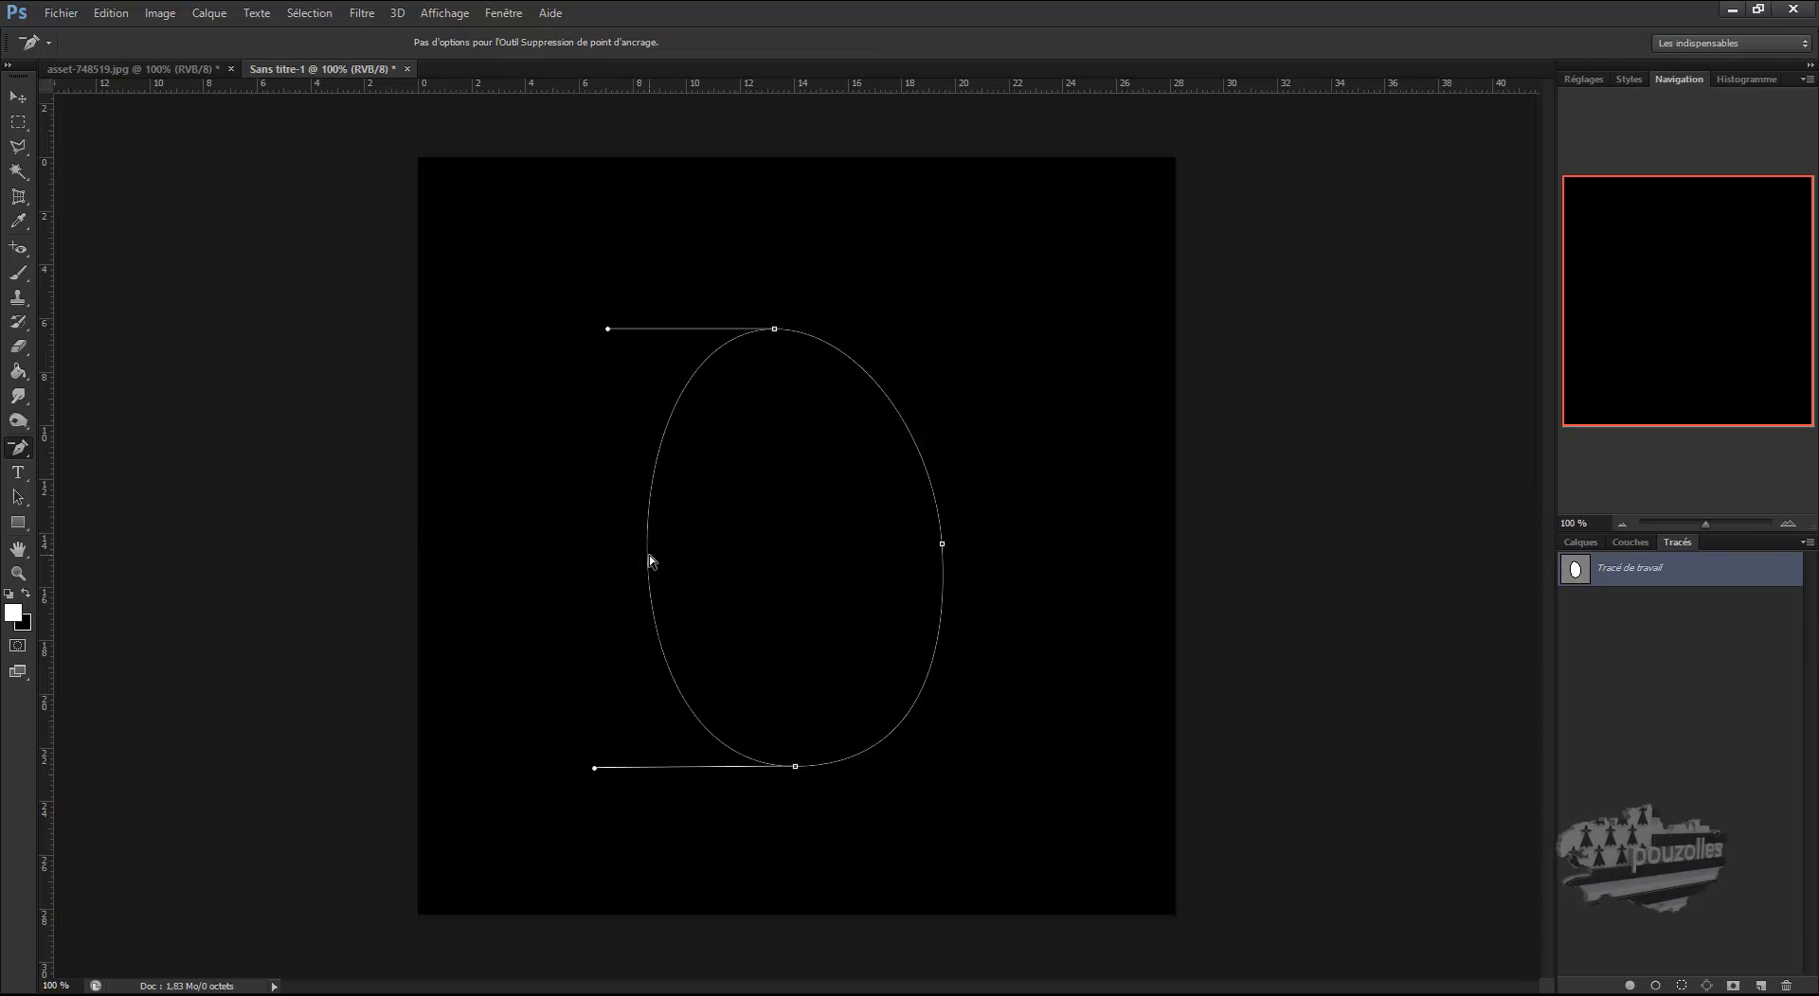
pyautogui.click(941, 545)
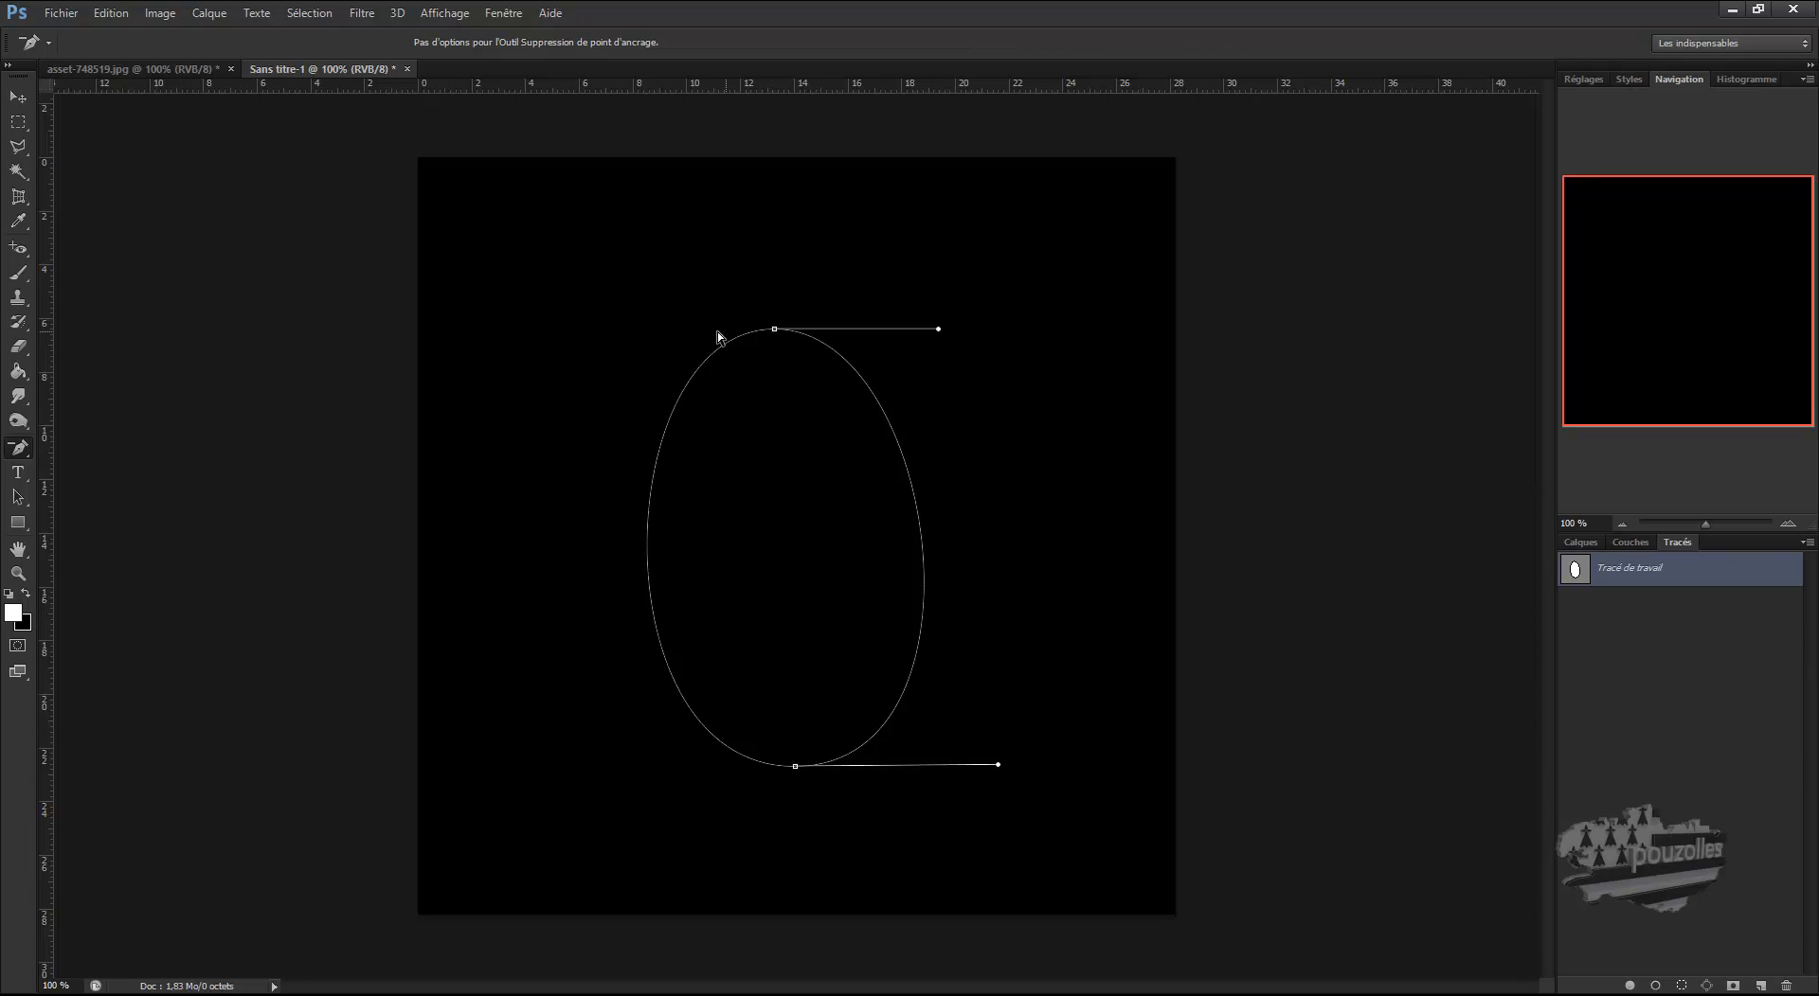
# Reset the egg path's lower anchor with the Convert Point tool and pull out new near-horizontal handles to widen the base
pyautogui.rightClick(19, 449)
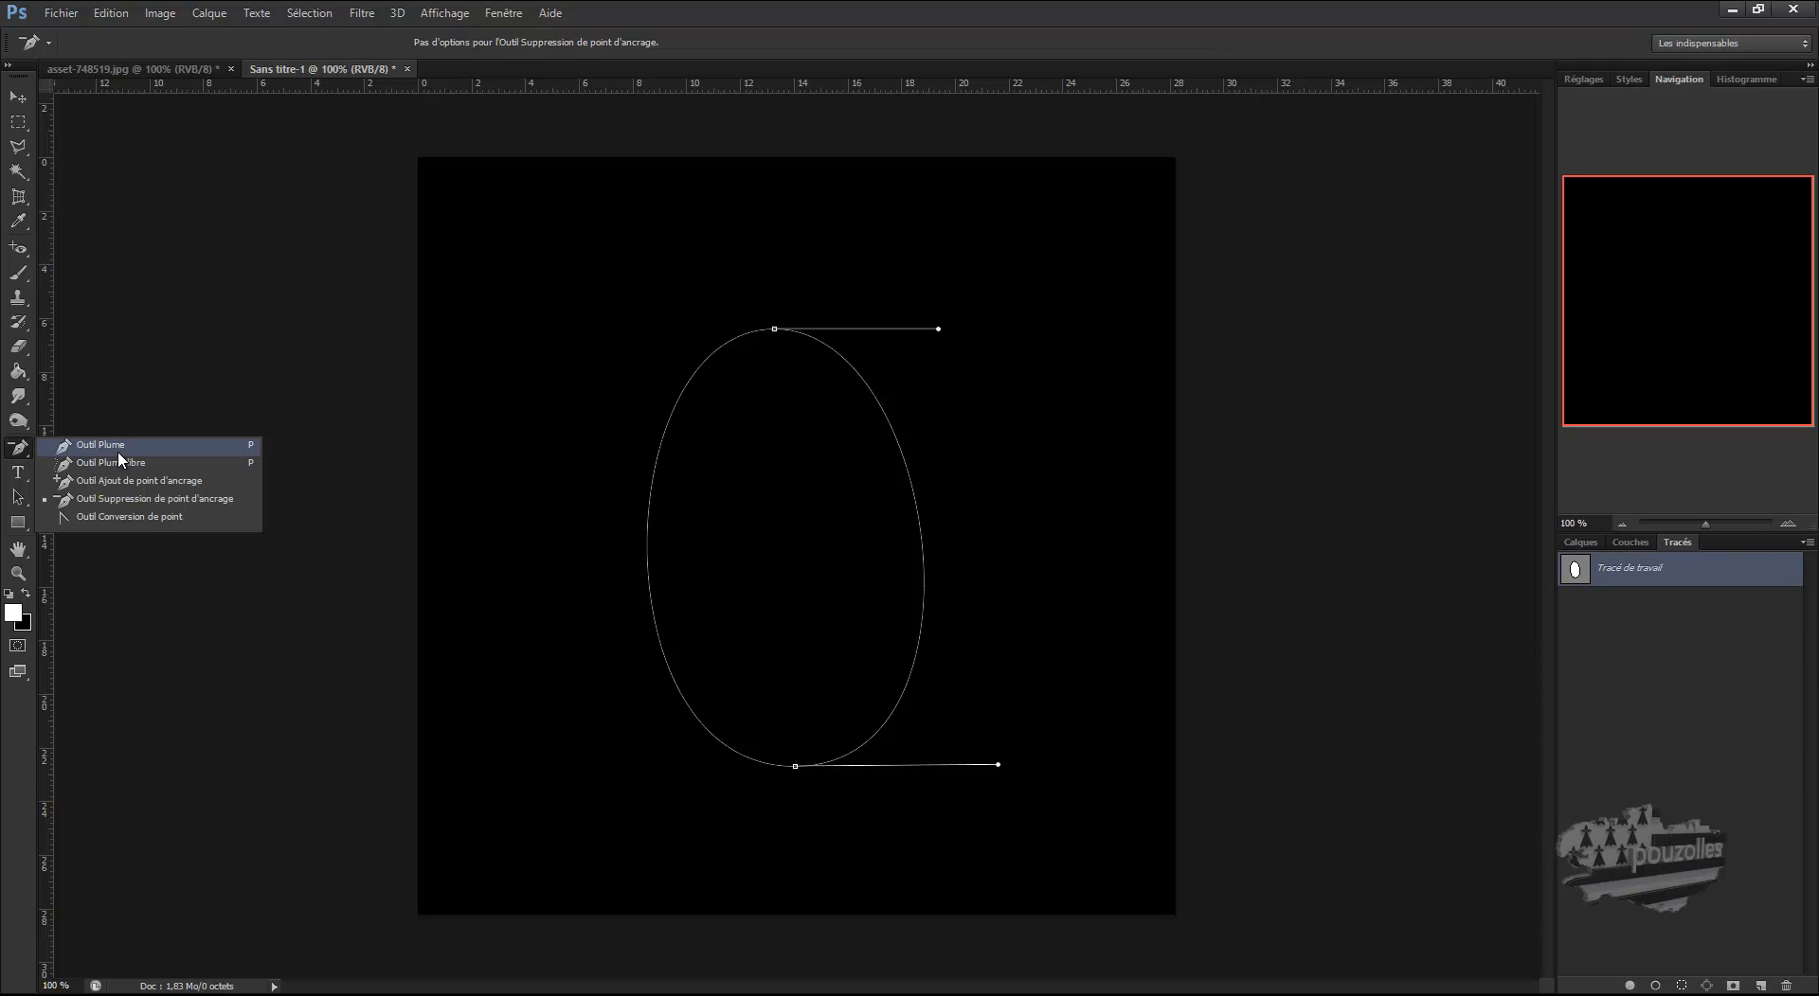
pyautogui.click(115, 518)
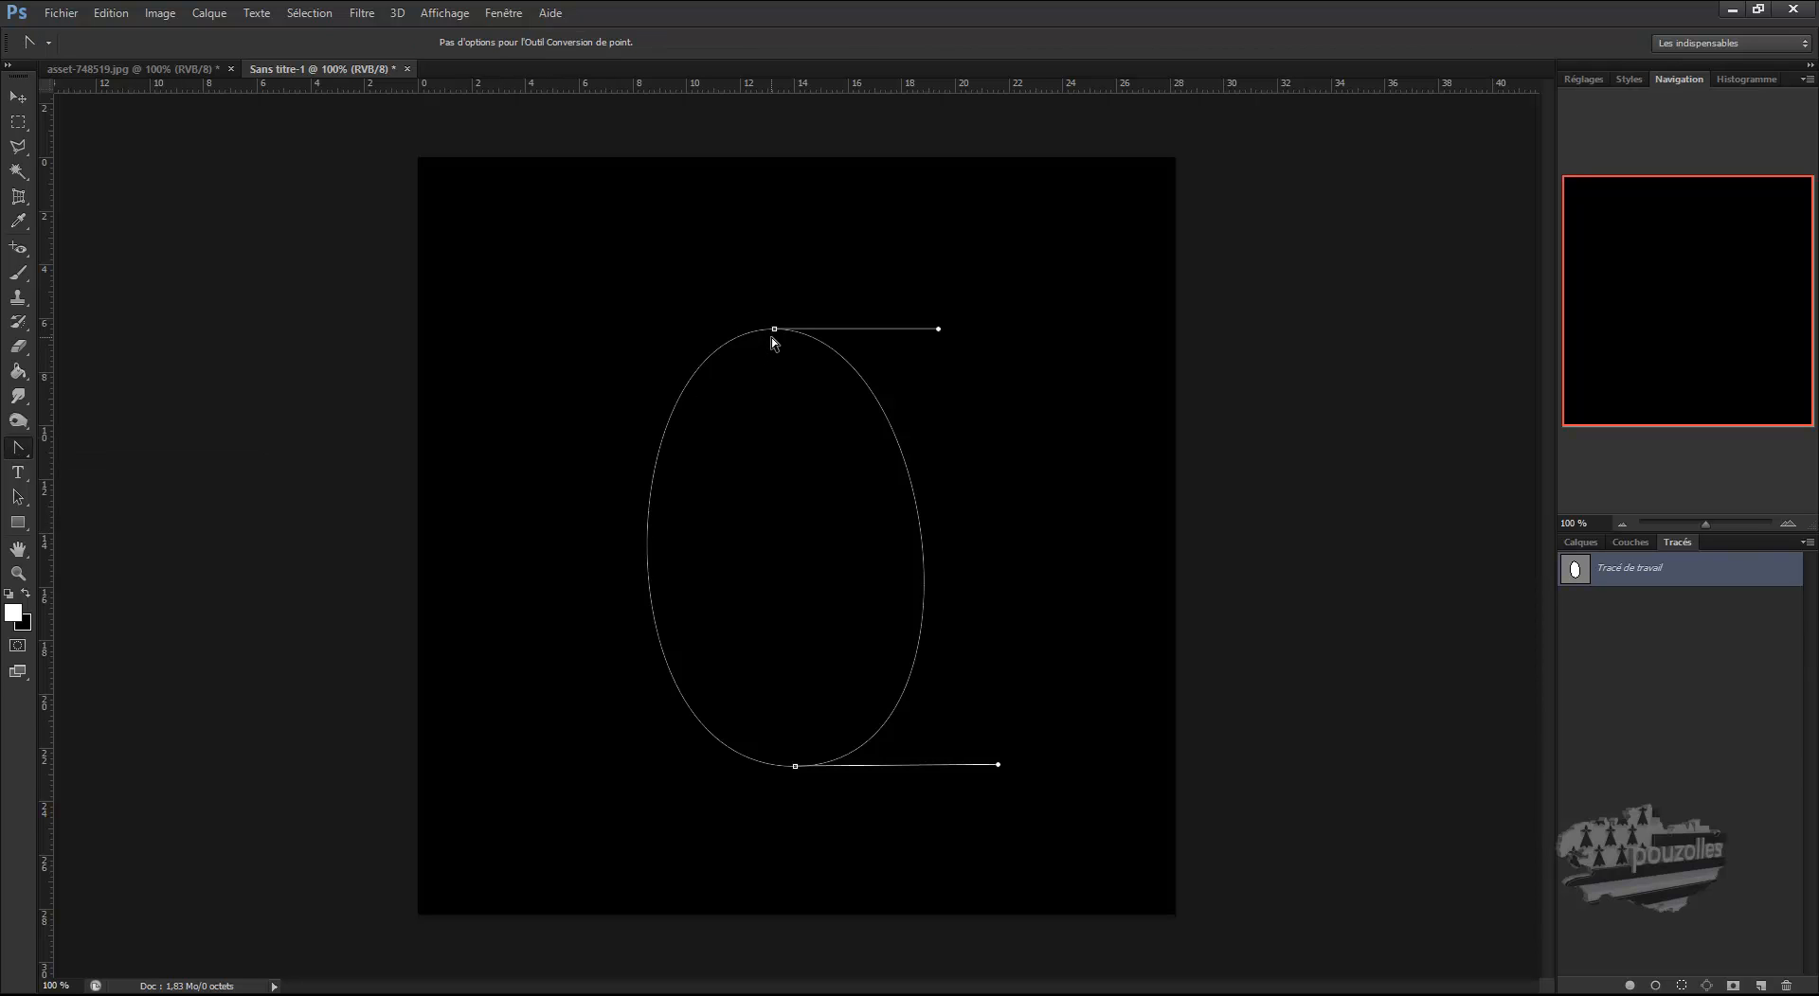
pyautogui.click(797, 769)
pyautogui.moveTo(797, 768); pyautogui.dragTo(545, 765)
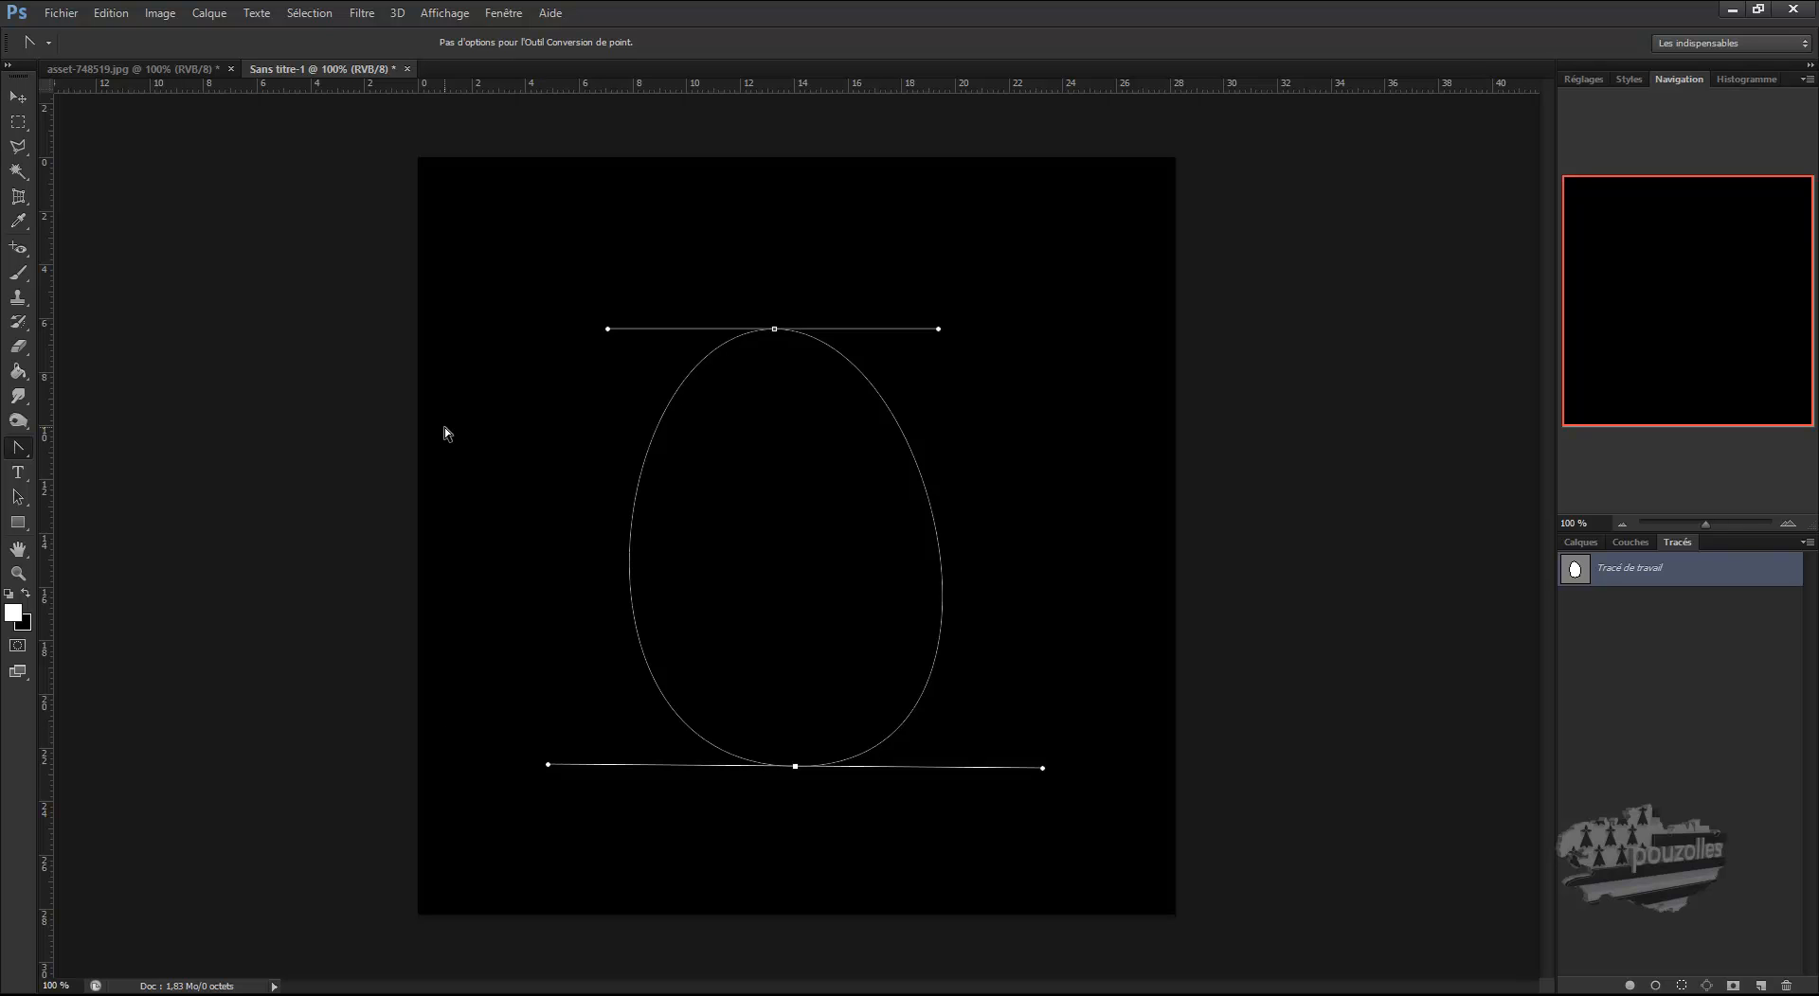
# Draw an open wavy path about 24 cm long above the egg with the Freeform Pen tool
pyautogui.rightClick(18, 447)
pyautogui.click(104, 466)
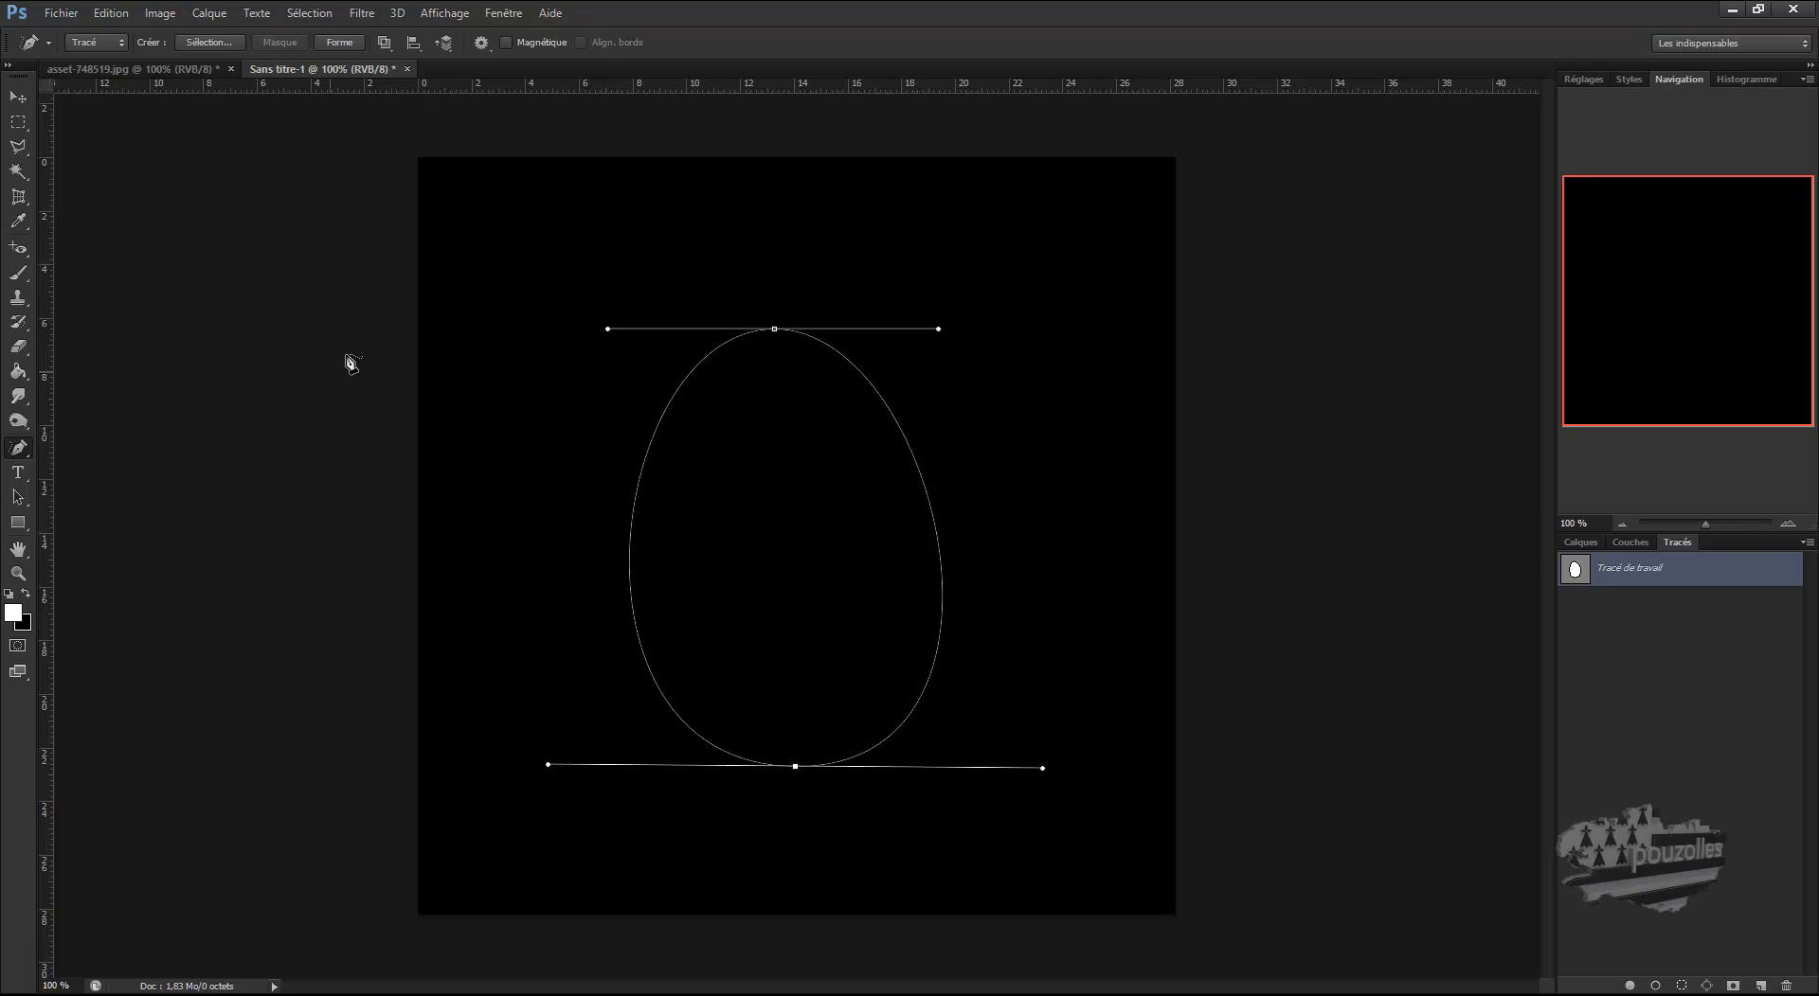
pyautogui.moveTo(519, 252)
pyautogui.mouseDown()
pyautogui.moveTo(621, 254)
pyautogui.moveTo(830, 228)
pyautogui.moveTo(937, 289)
pyautogui.moveTo(983, 364)
pyautogui.moveTo(1054, 363)
pyautogui.moveTo(1144, 289)
pyautogui.mouseUp()
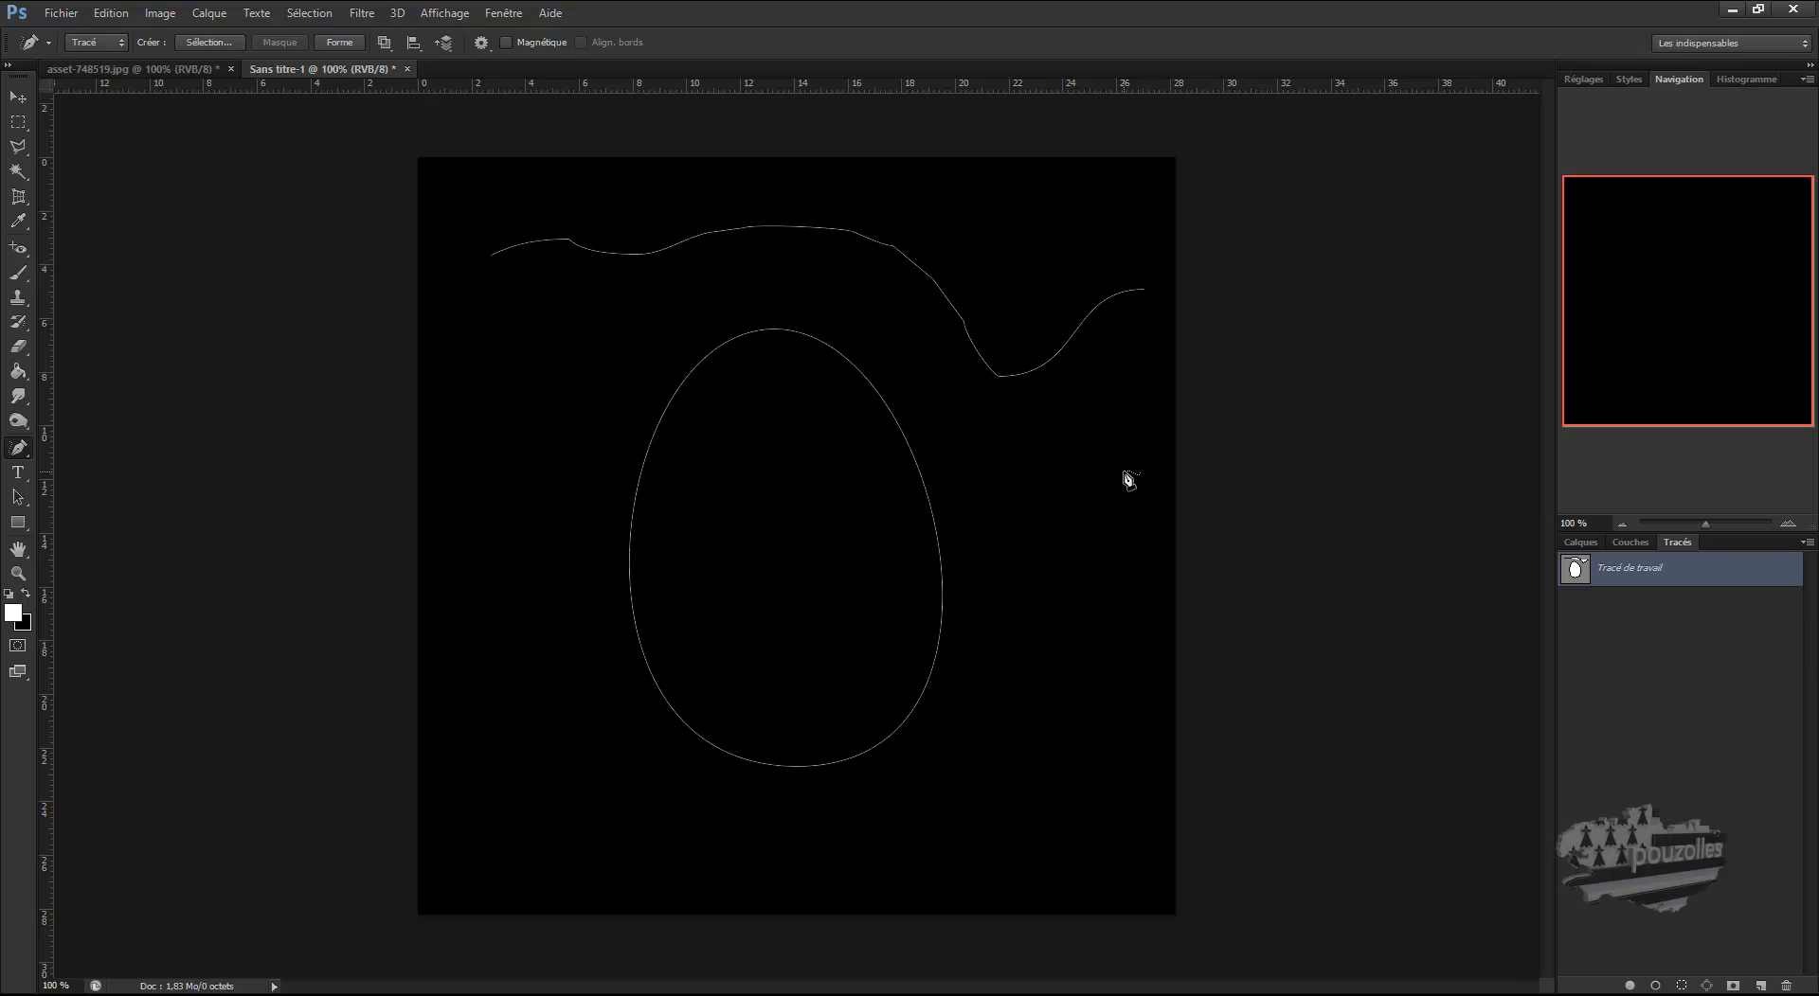
# Delete several anchor points from the wavy path and reshape the dip near its right end by adjusting the neighbouring direction handles
pyautogui.rightClick(19, 458)
pyautogui.click(110, 520)
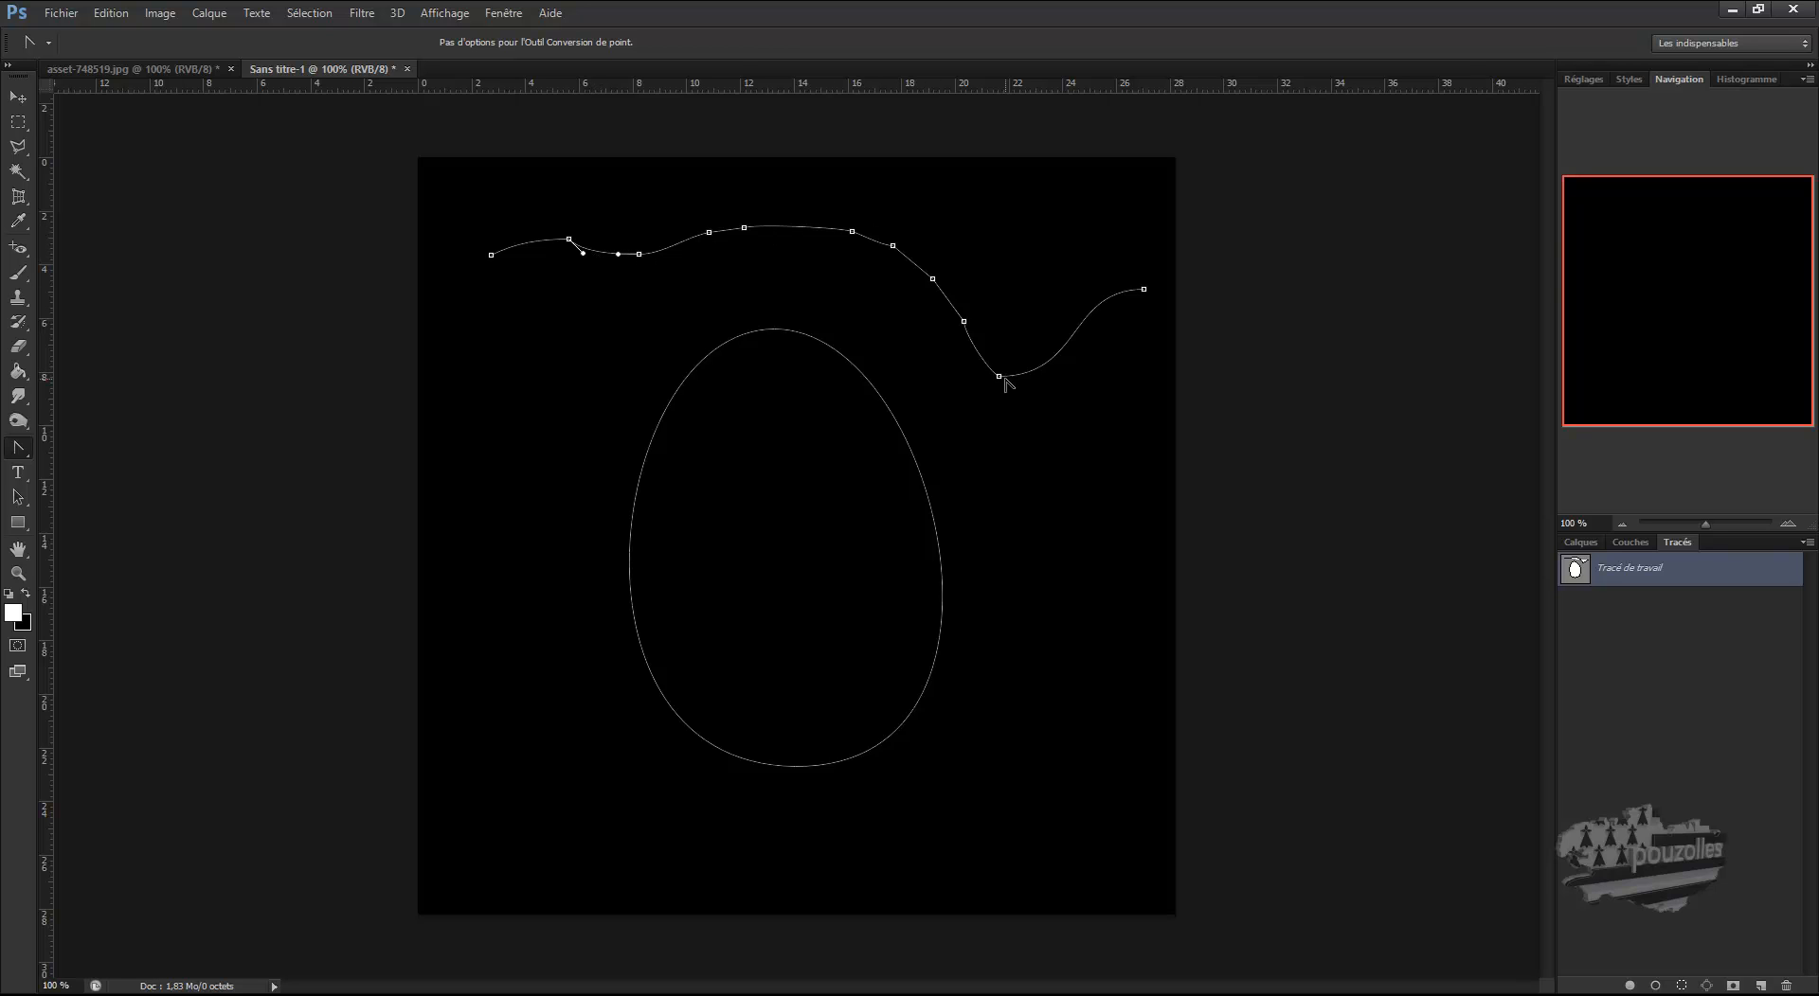
pyautogui.rightClick(17, 457)
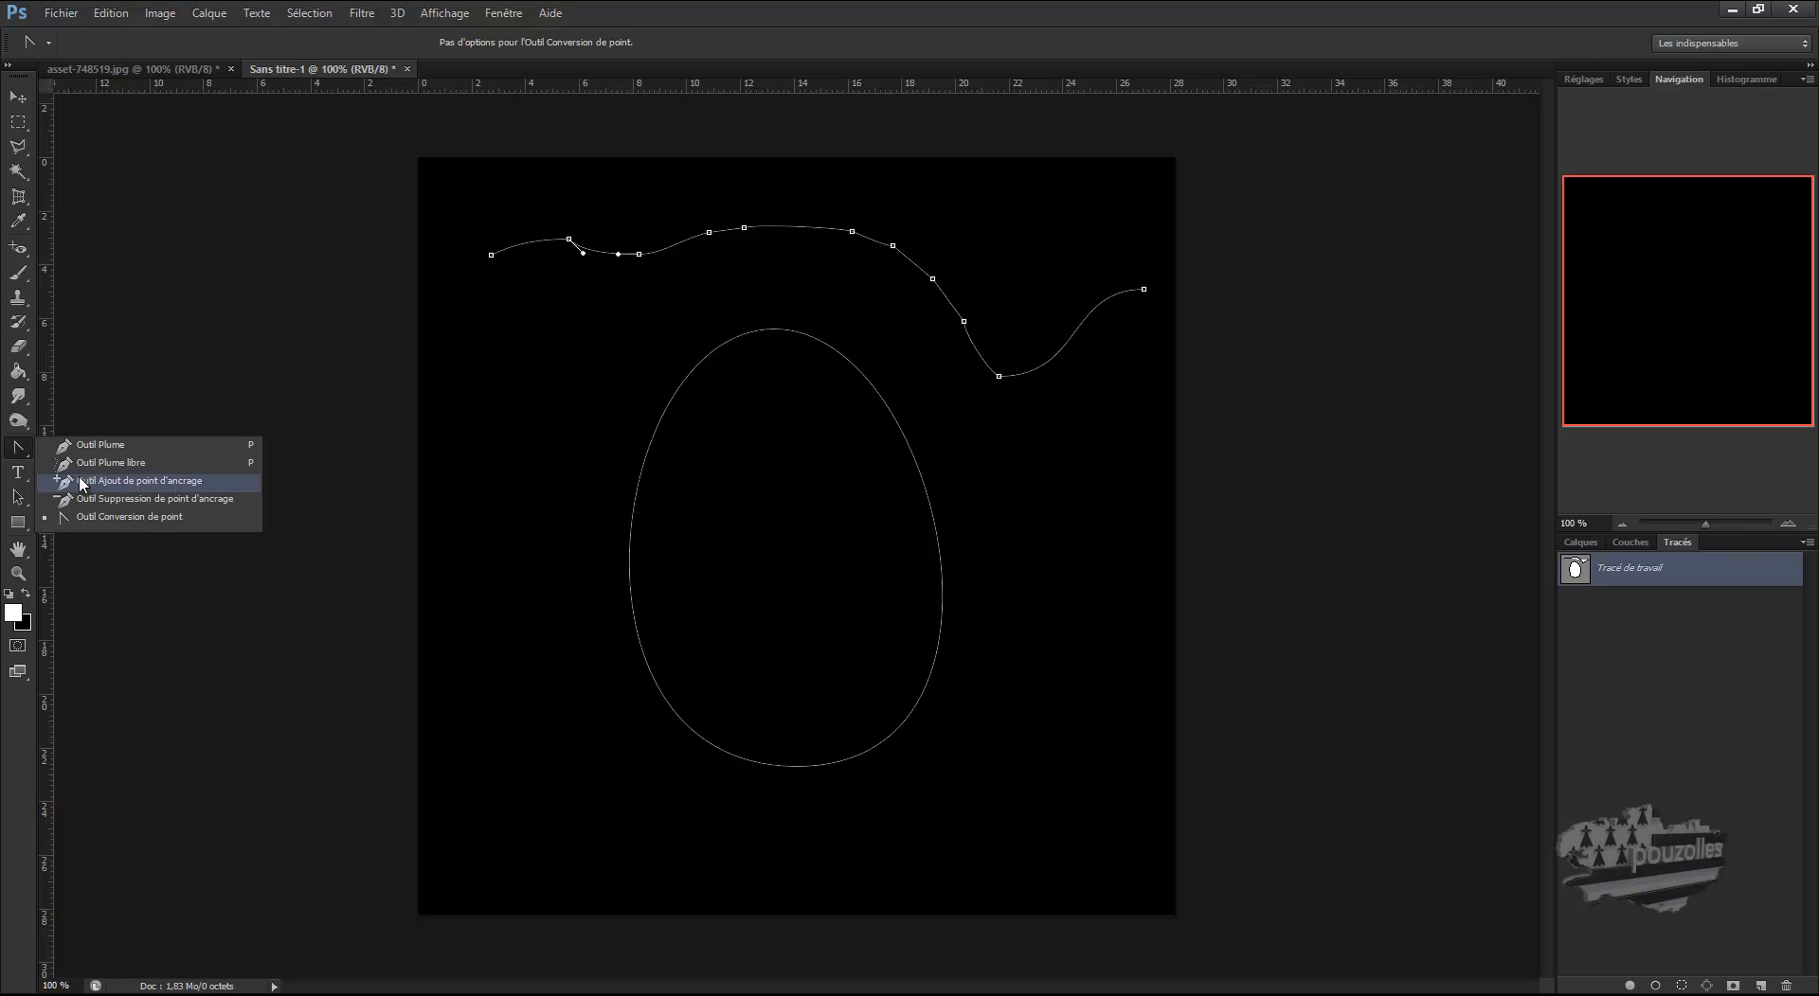
pyautogui.click(142, 498)
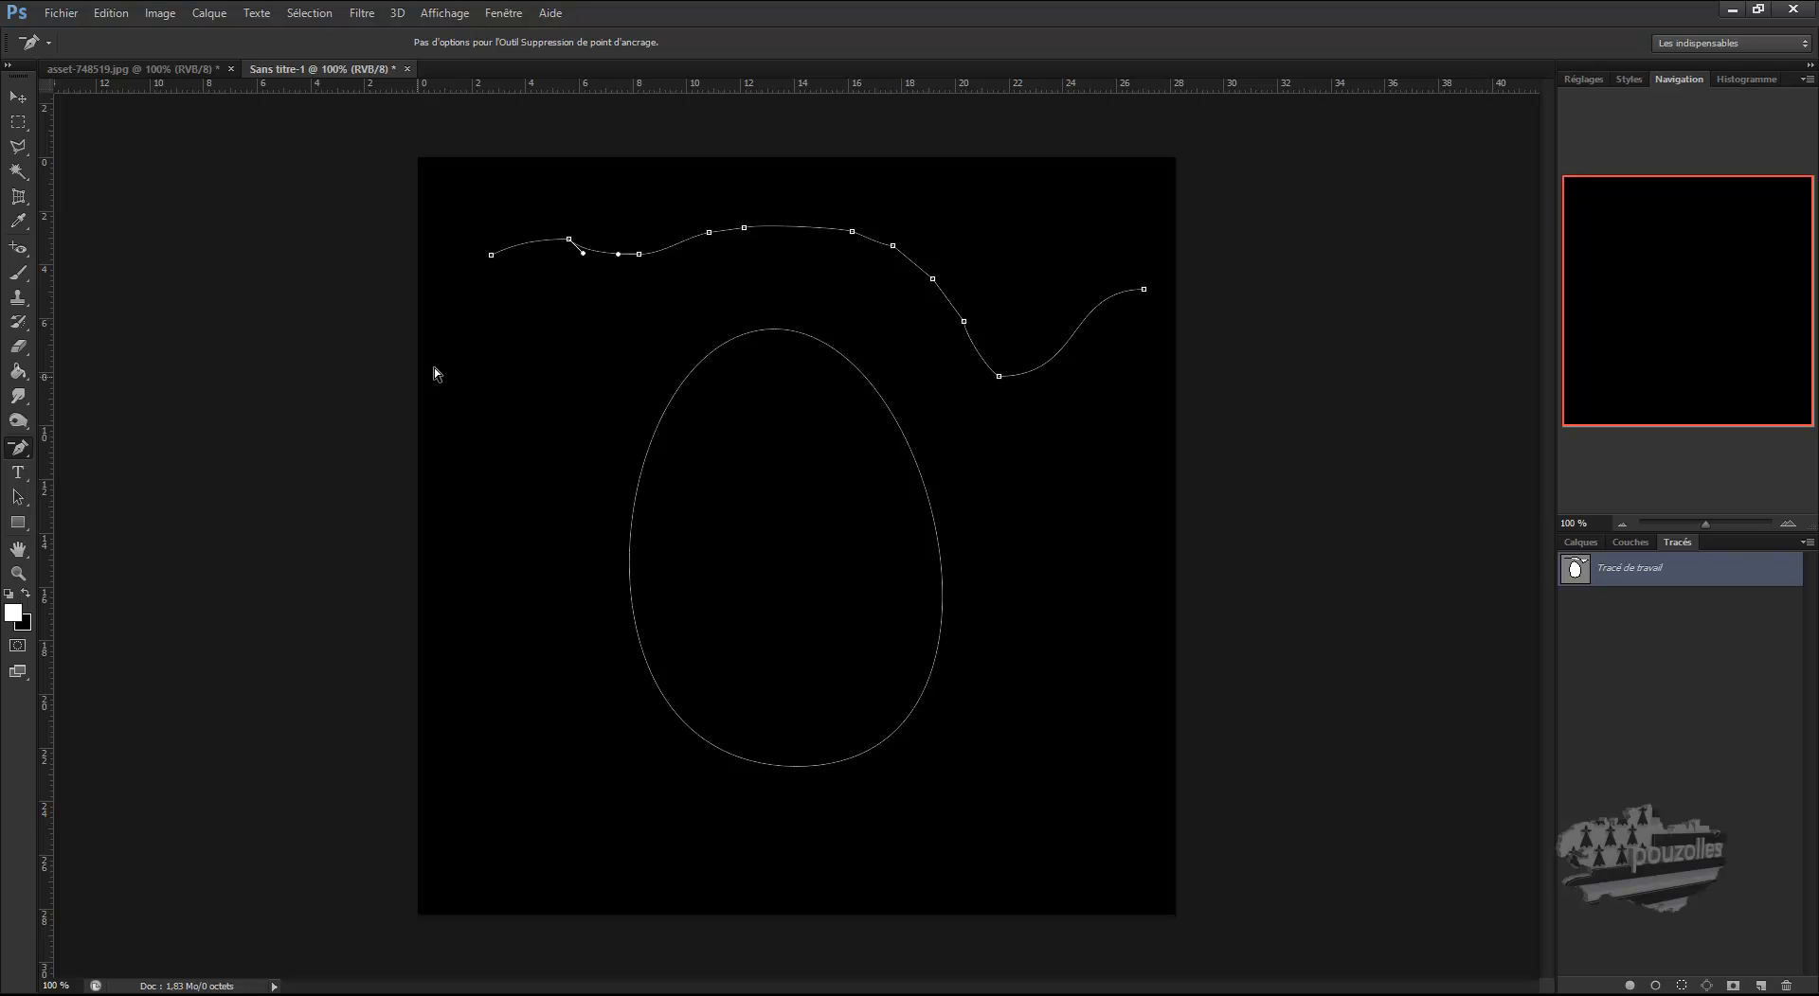
pyautogui.click(639, 254)
pyautogui.click(963, 323)
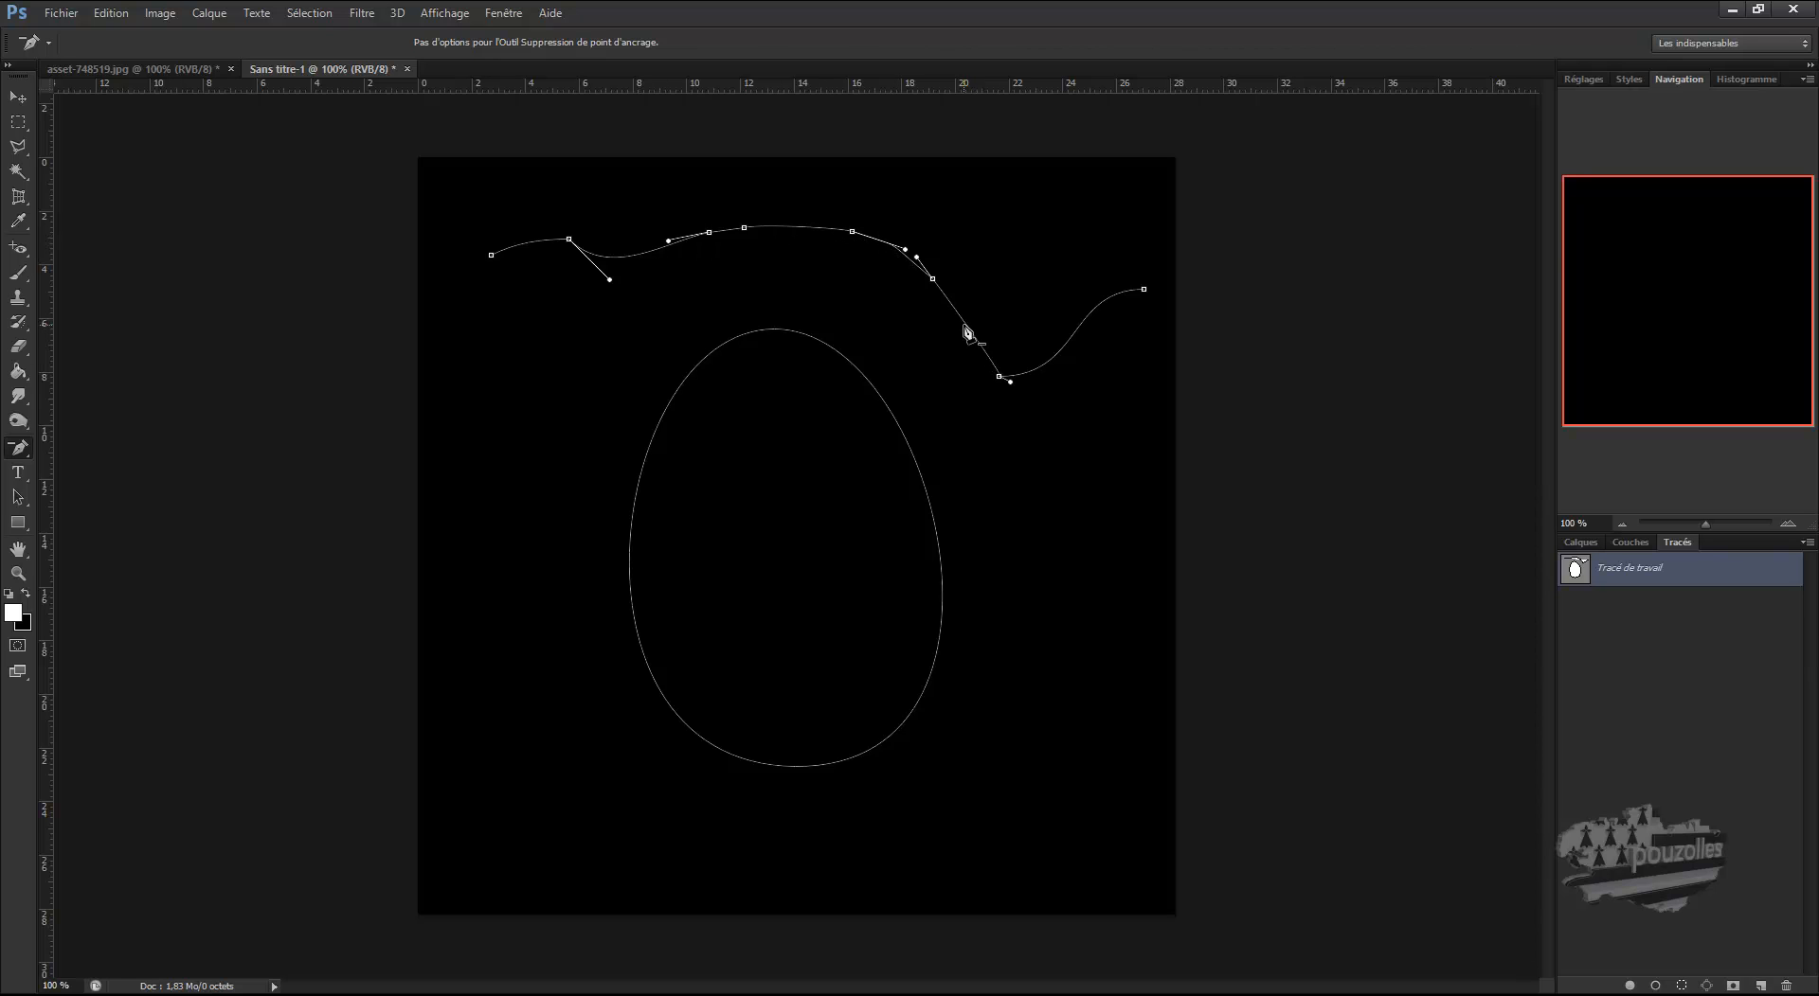
pyautogui.click(998, 378)
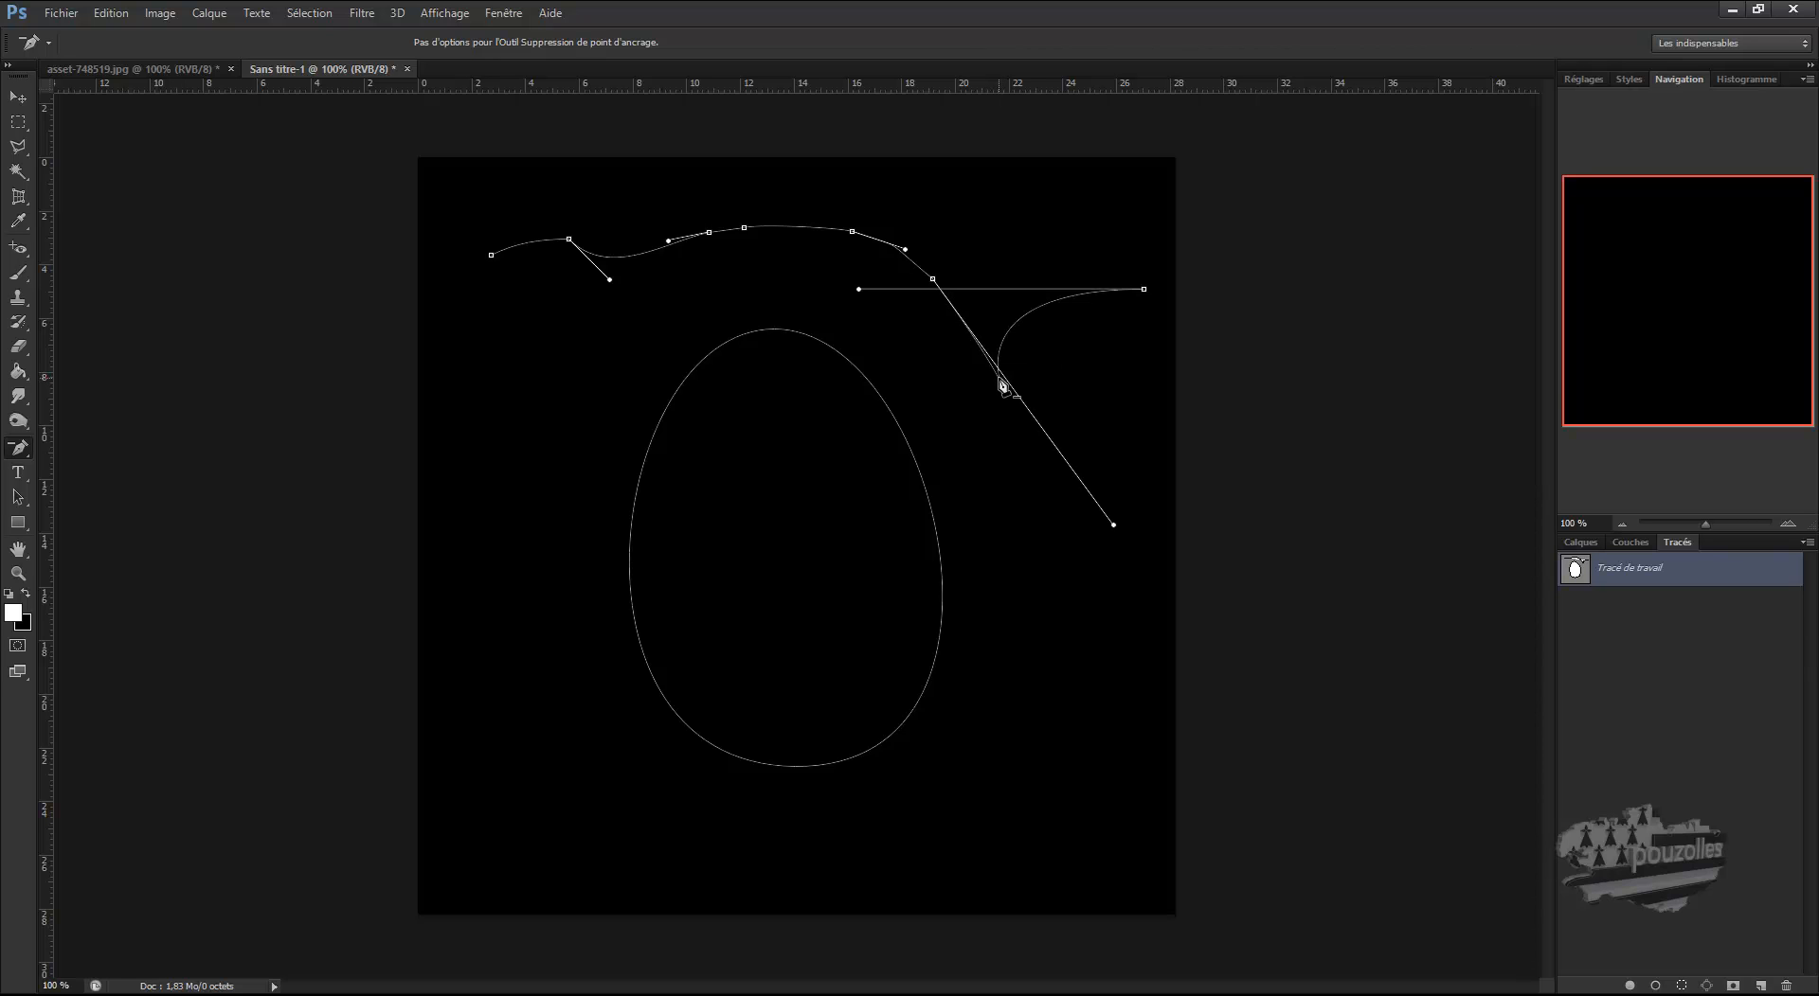
pyautogui.moveTo(859, 290); pyautogui.dragTo(1122, 288)
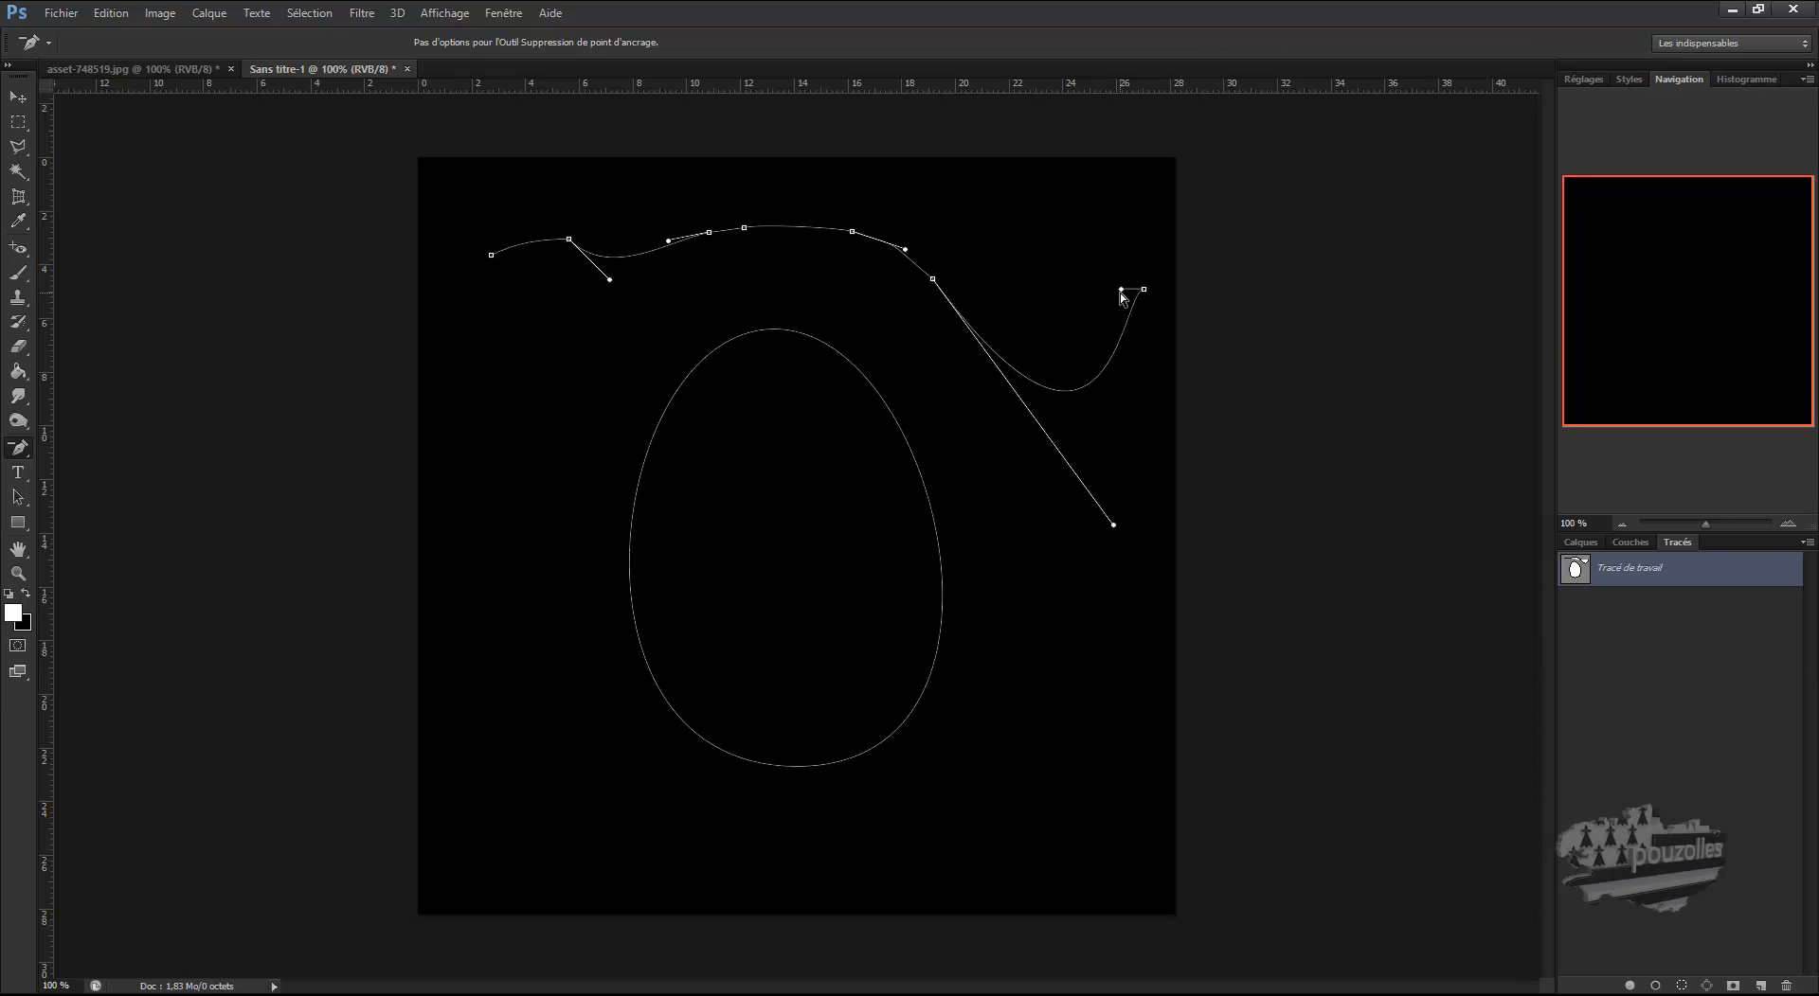
pyautogui.moveTo(1114, 526); pyautogui.dragTo(1041, 431)
# Return to the greenhouse image asset-748519.jpg, restore the standard Pen tool, activate the Move tool and show the image's layers
pyautogui.click(210, 72)
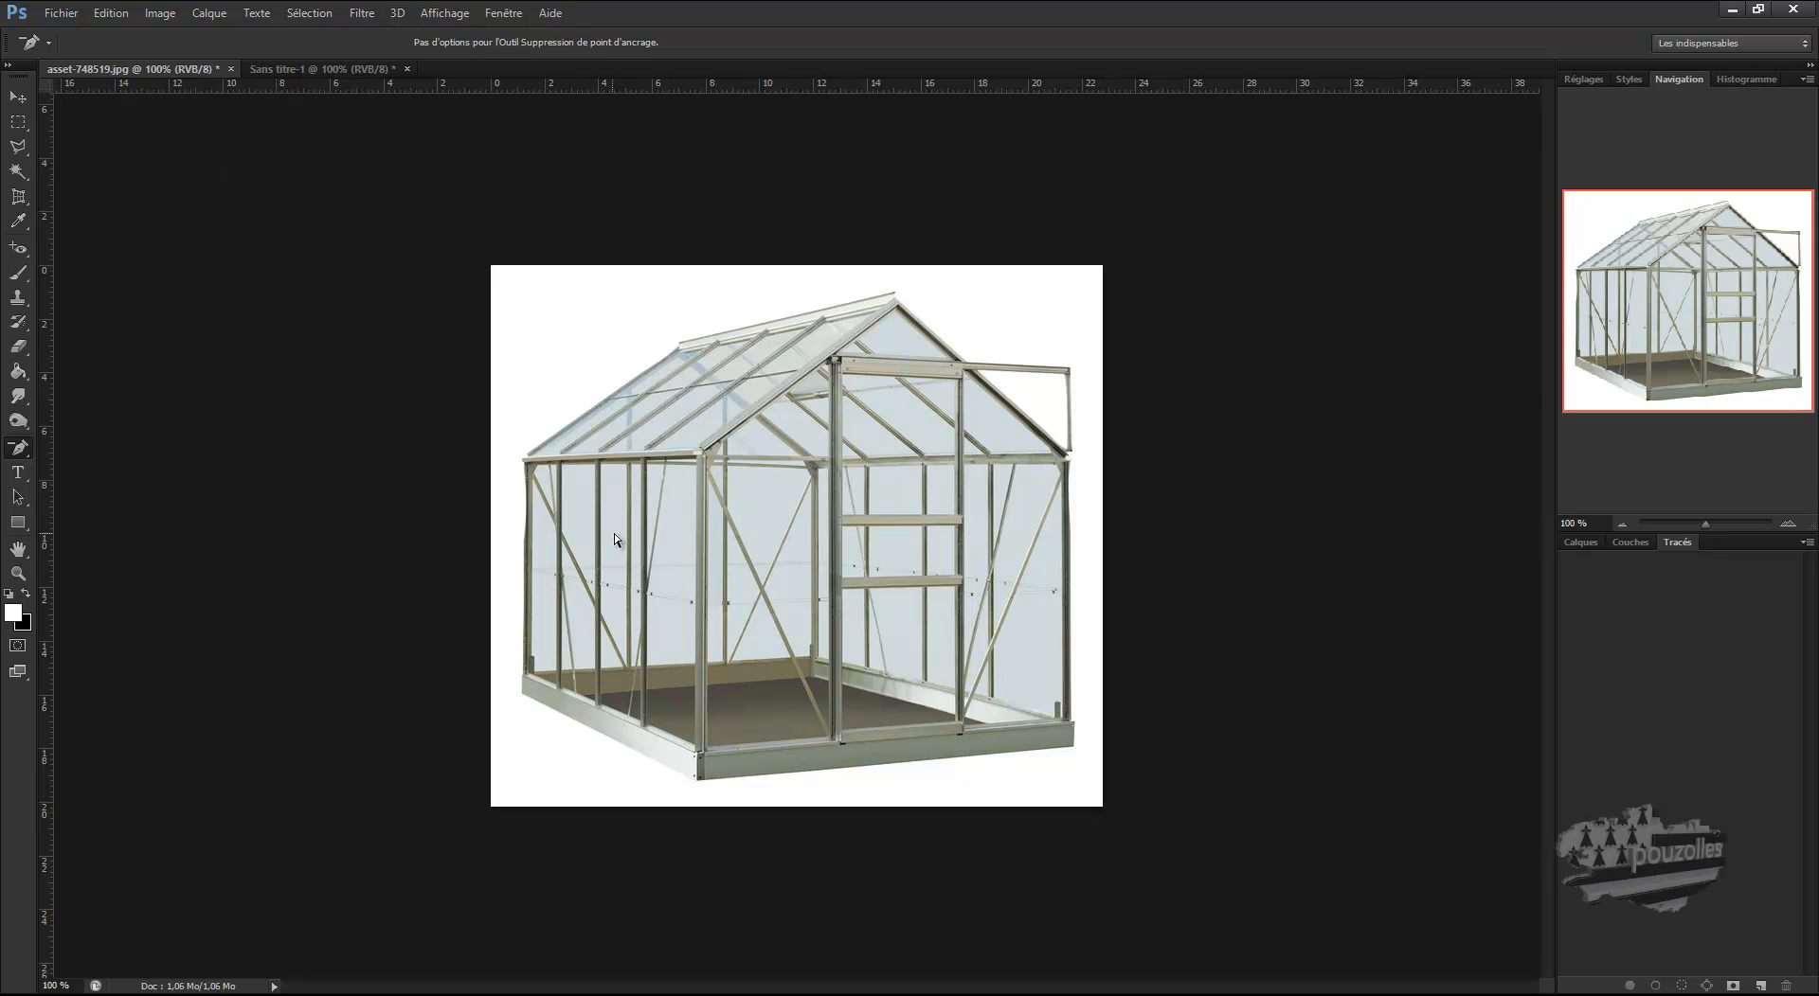
pyautogui.rightClick(15, 452)
pyautogui.click(109, 447)
pyautogui.click(17, 97)
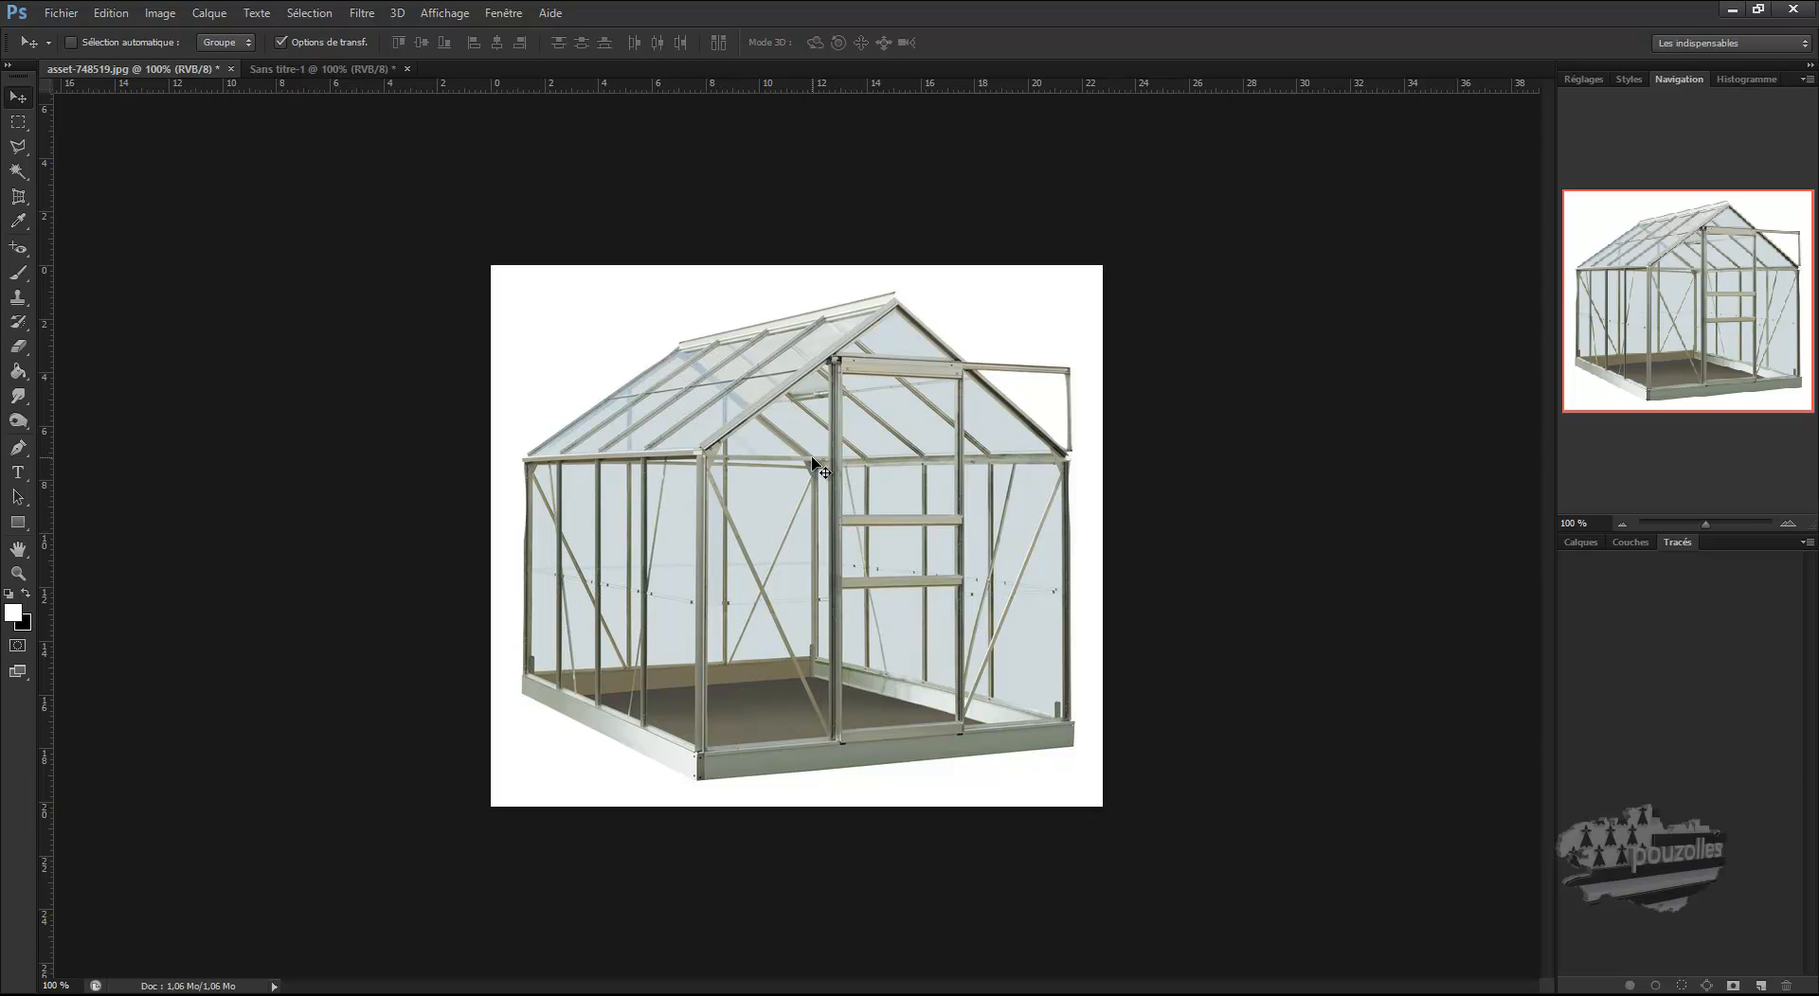
pyautogui.click(1596, 548)
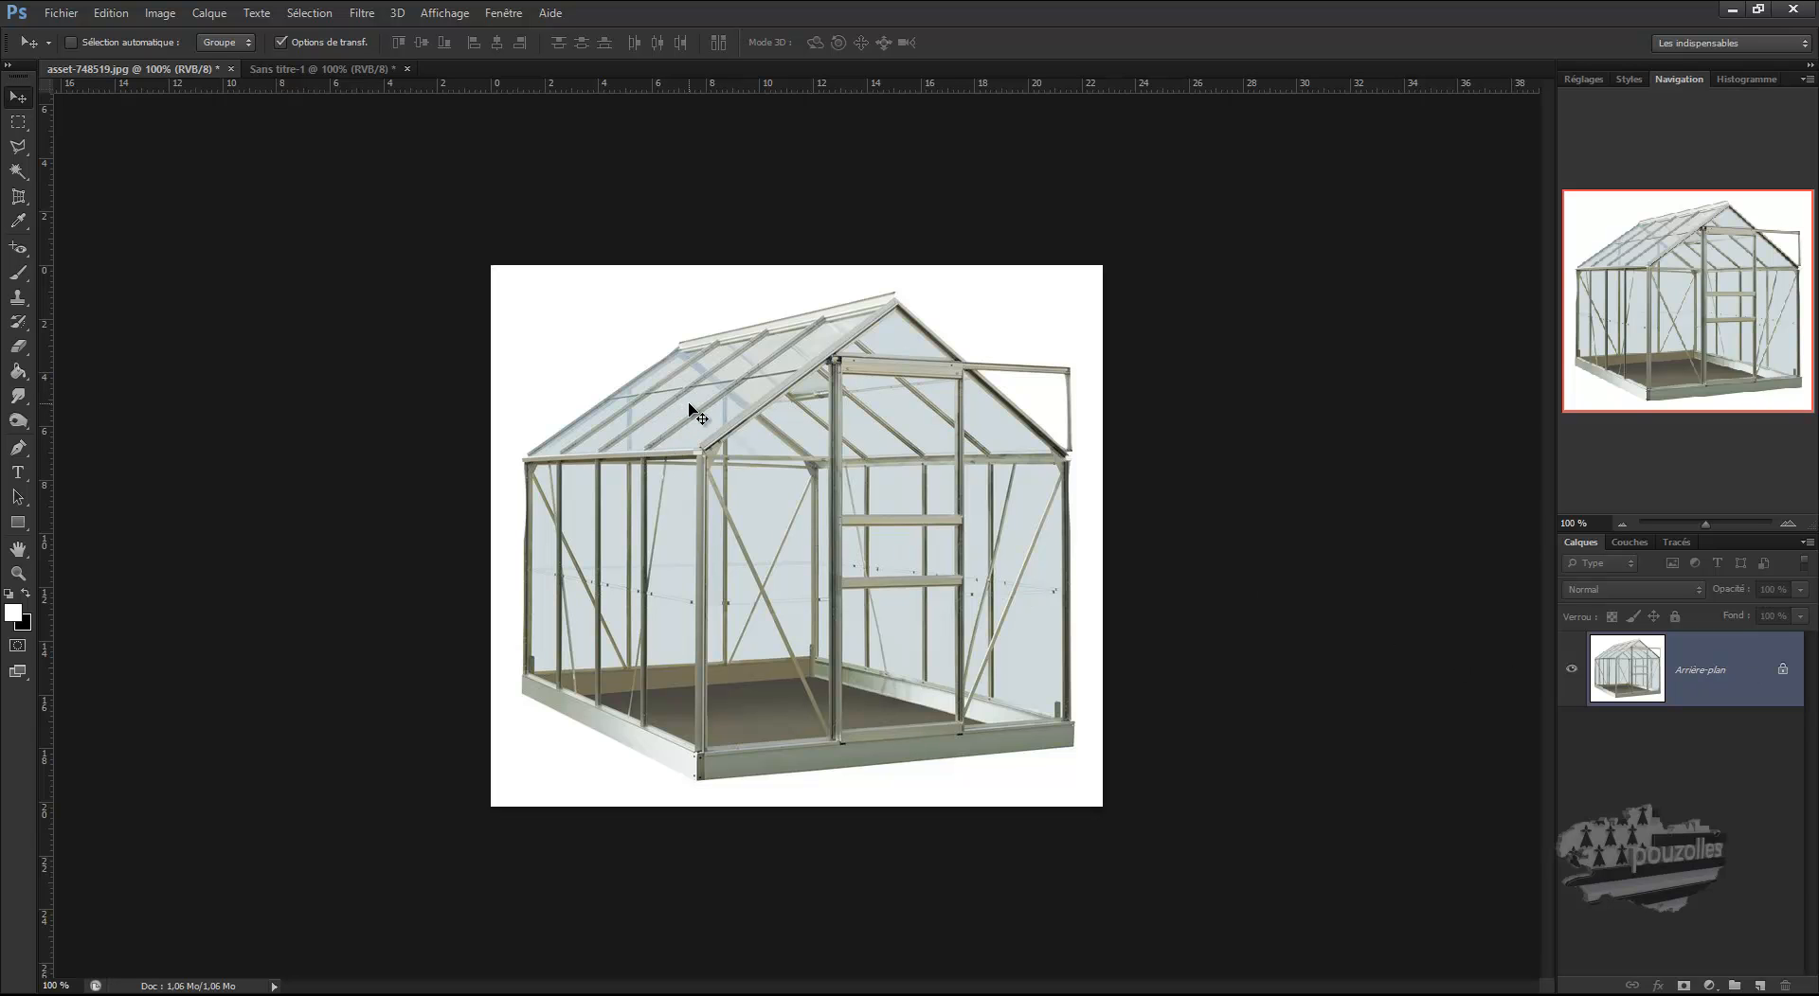
# Zoom in on the greenhouse and convert the locked background into a normal layer named Calque 0
pyautogui.keyDown('ctrl'); pyautogui.click(711, 416); pyautogui.keyUp('ctrl')
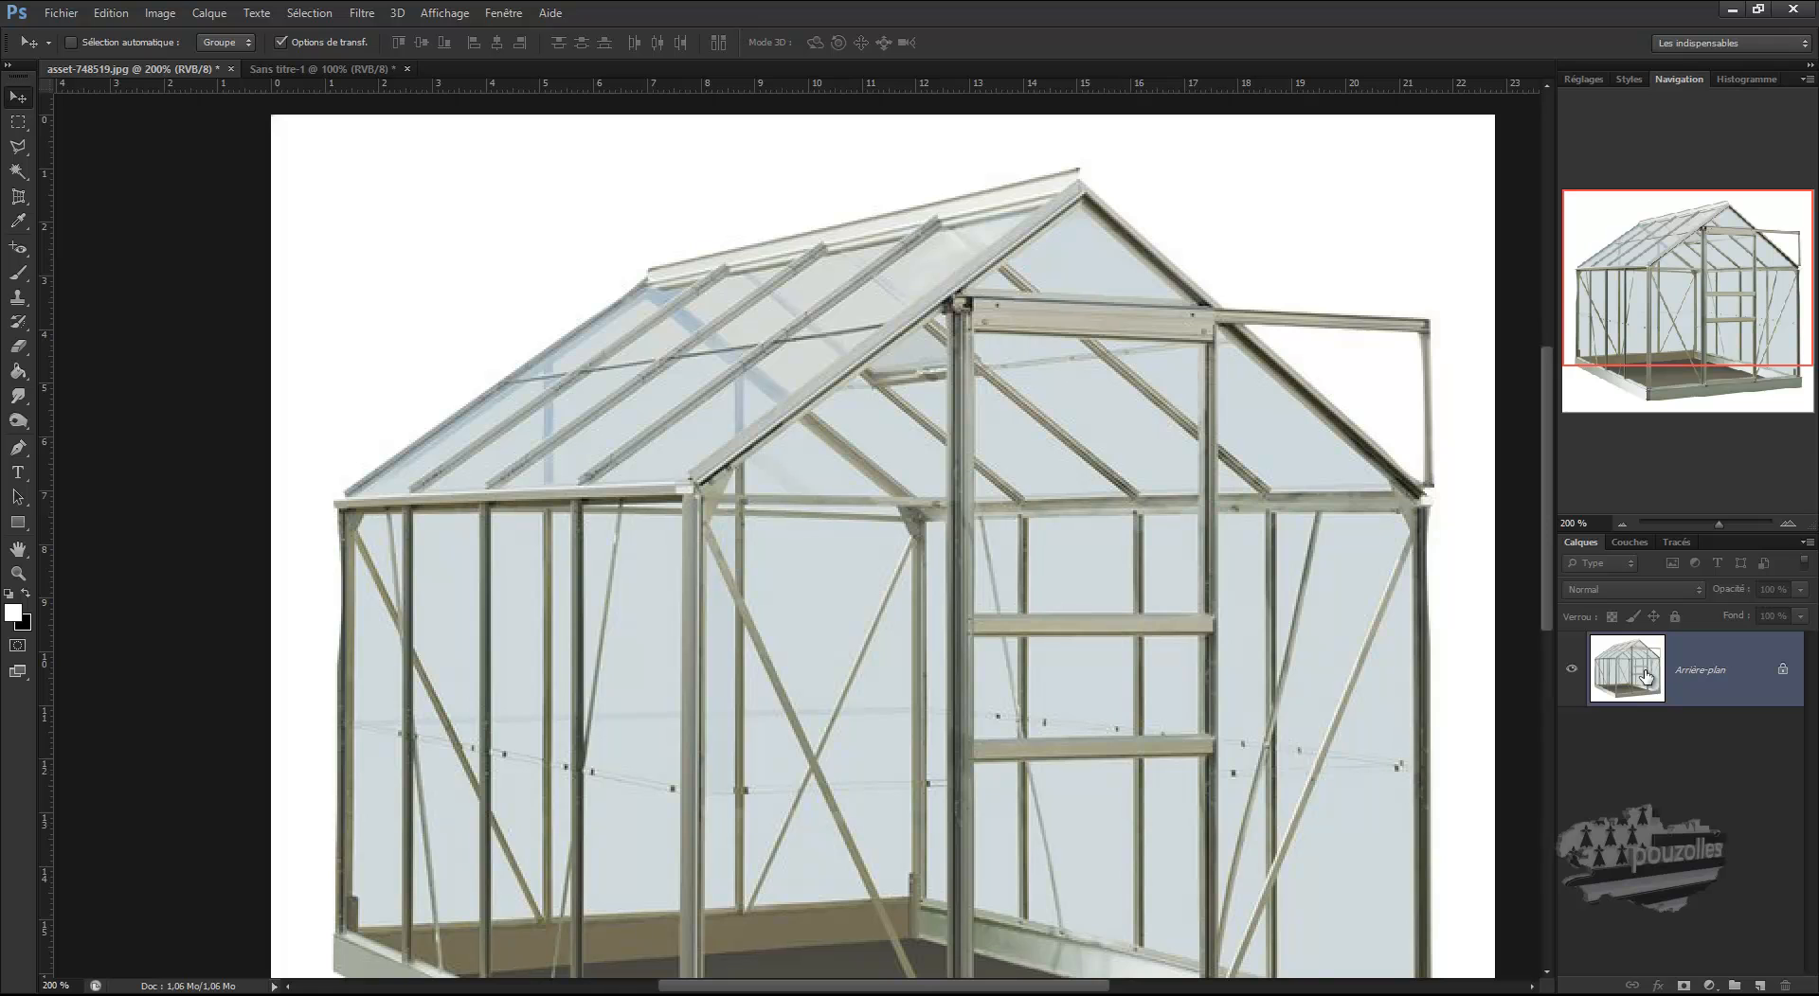
pyautogui.doubleClick(1686, 679)
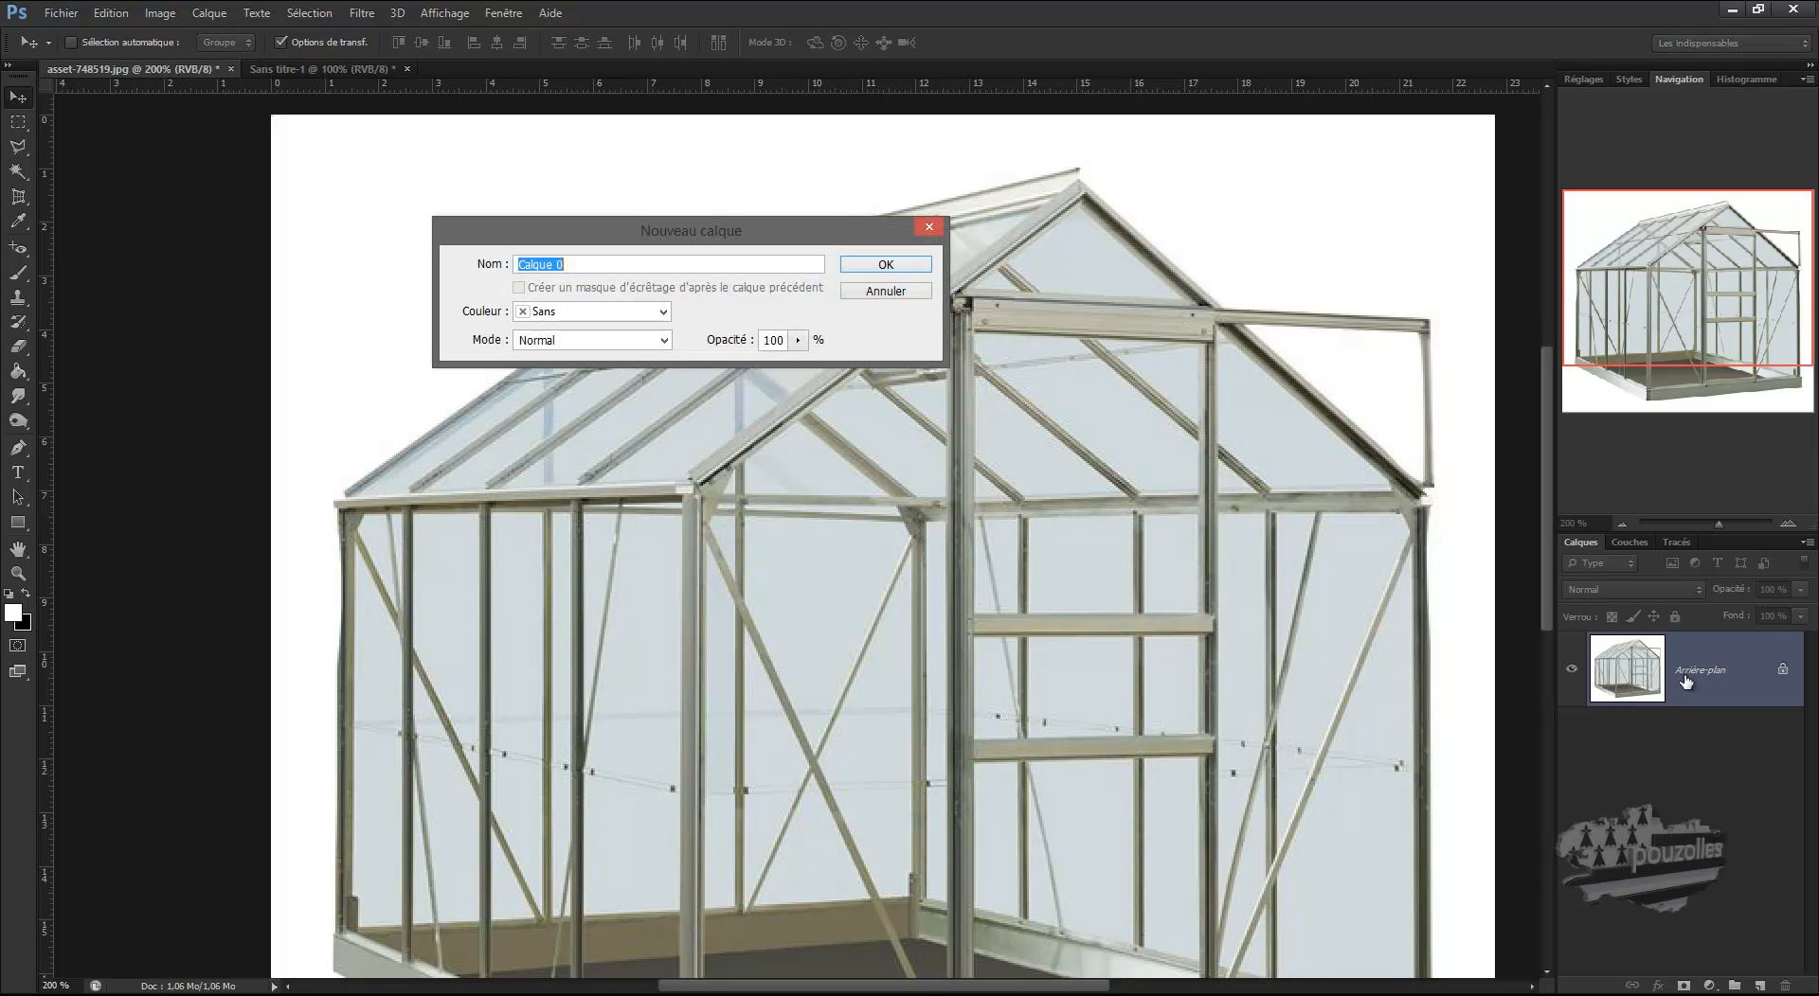
pyautogui.click(881, 266)
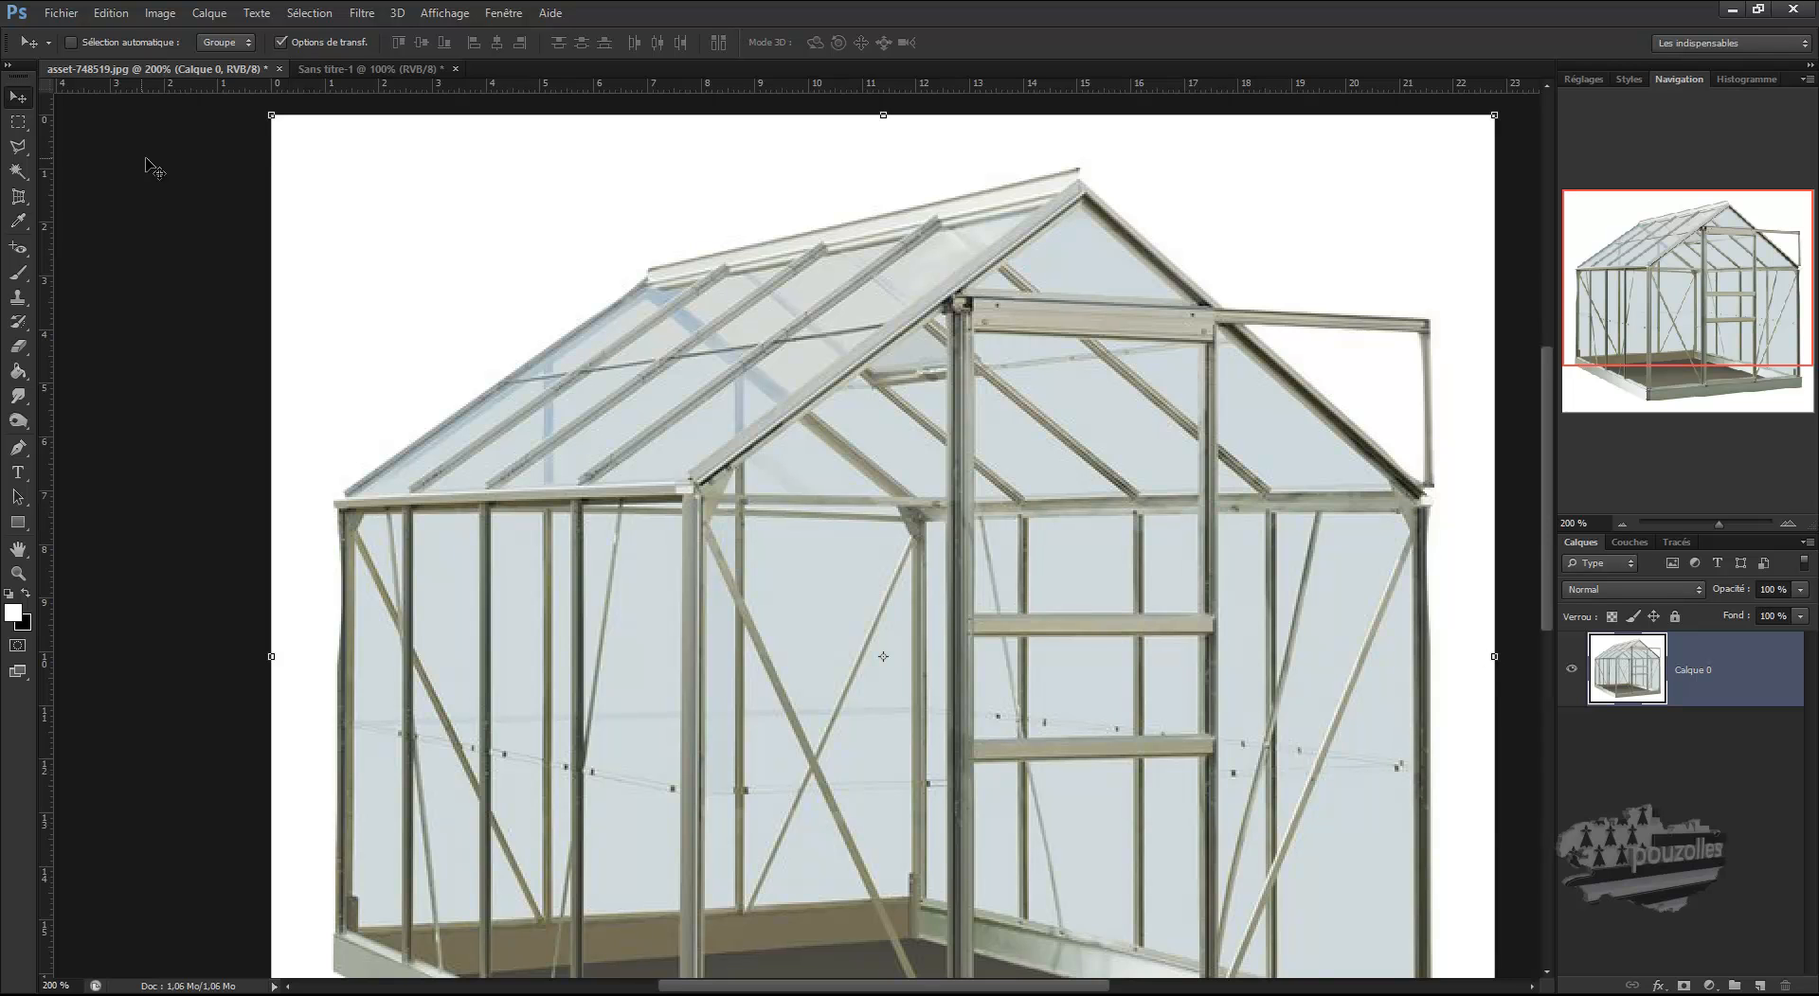
# Outline the diagonal beam below the front roof edge with the Polygonal Lasso and copy it to a new layer
pyautogui.click(20, 149)
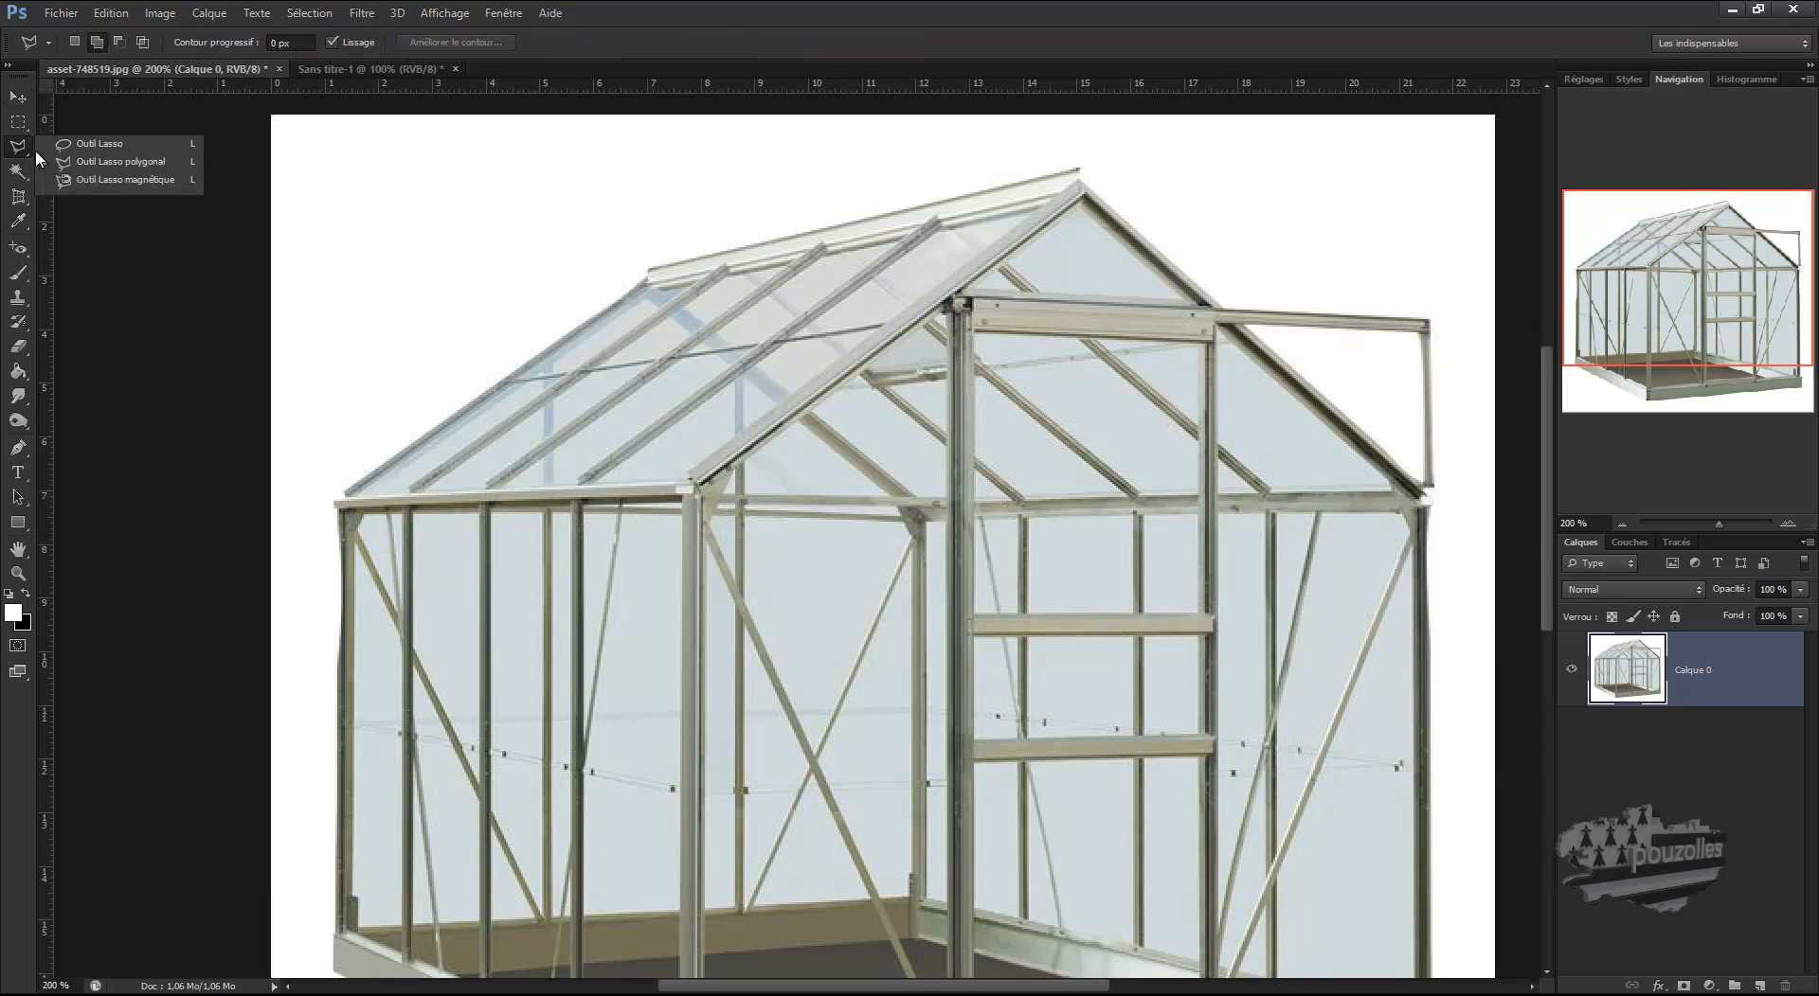
pyautogui.click(110, 170)
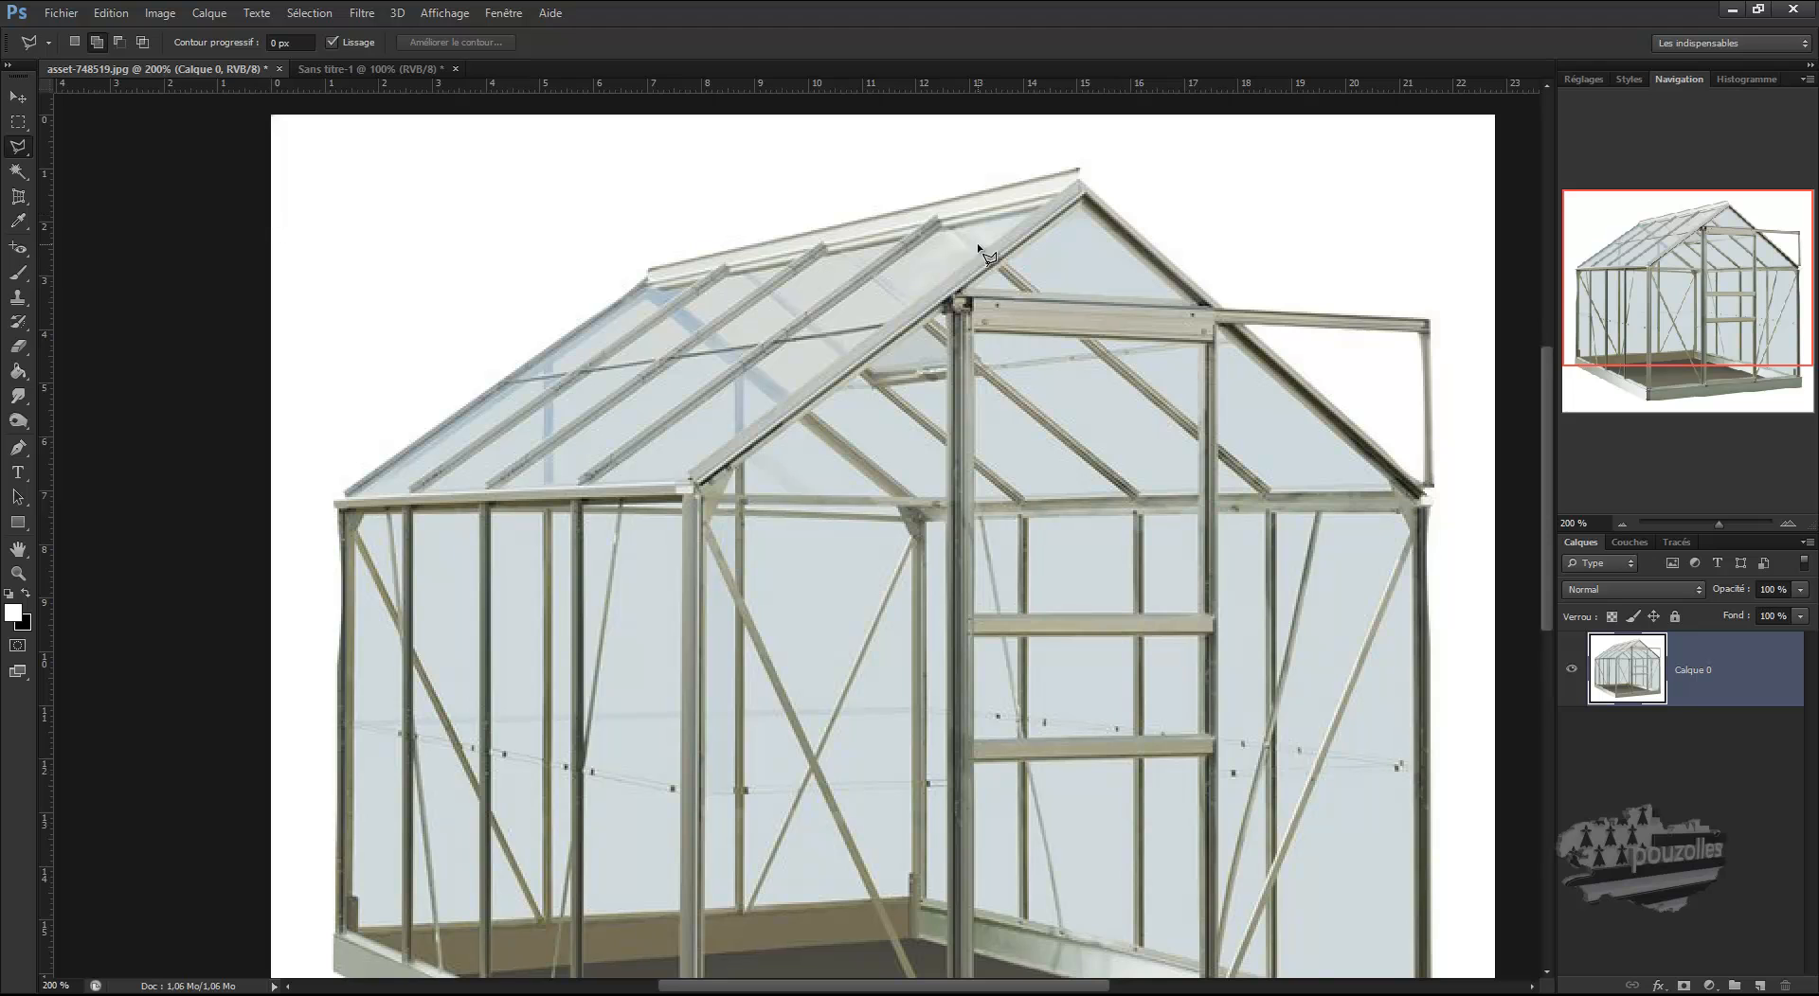
pyautogui.click(828, 438)
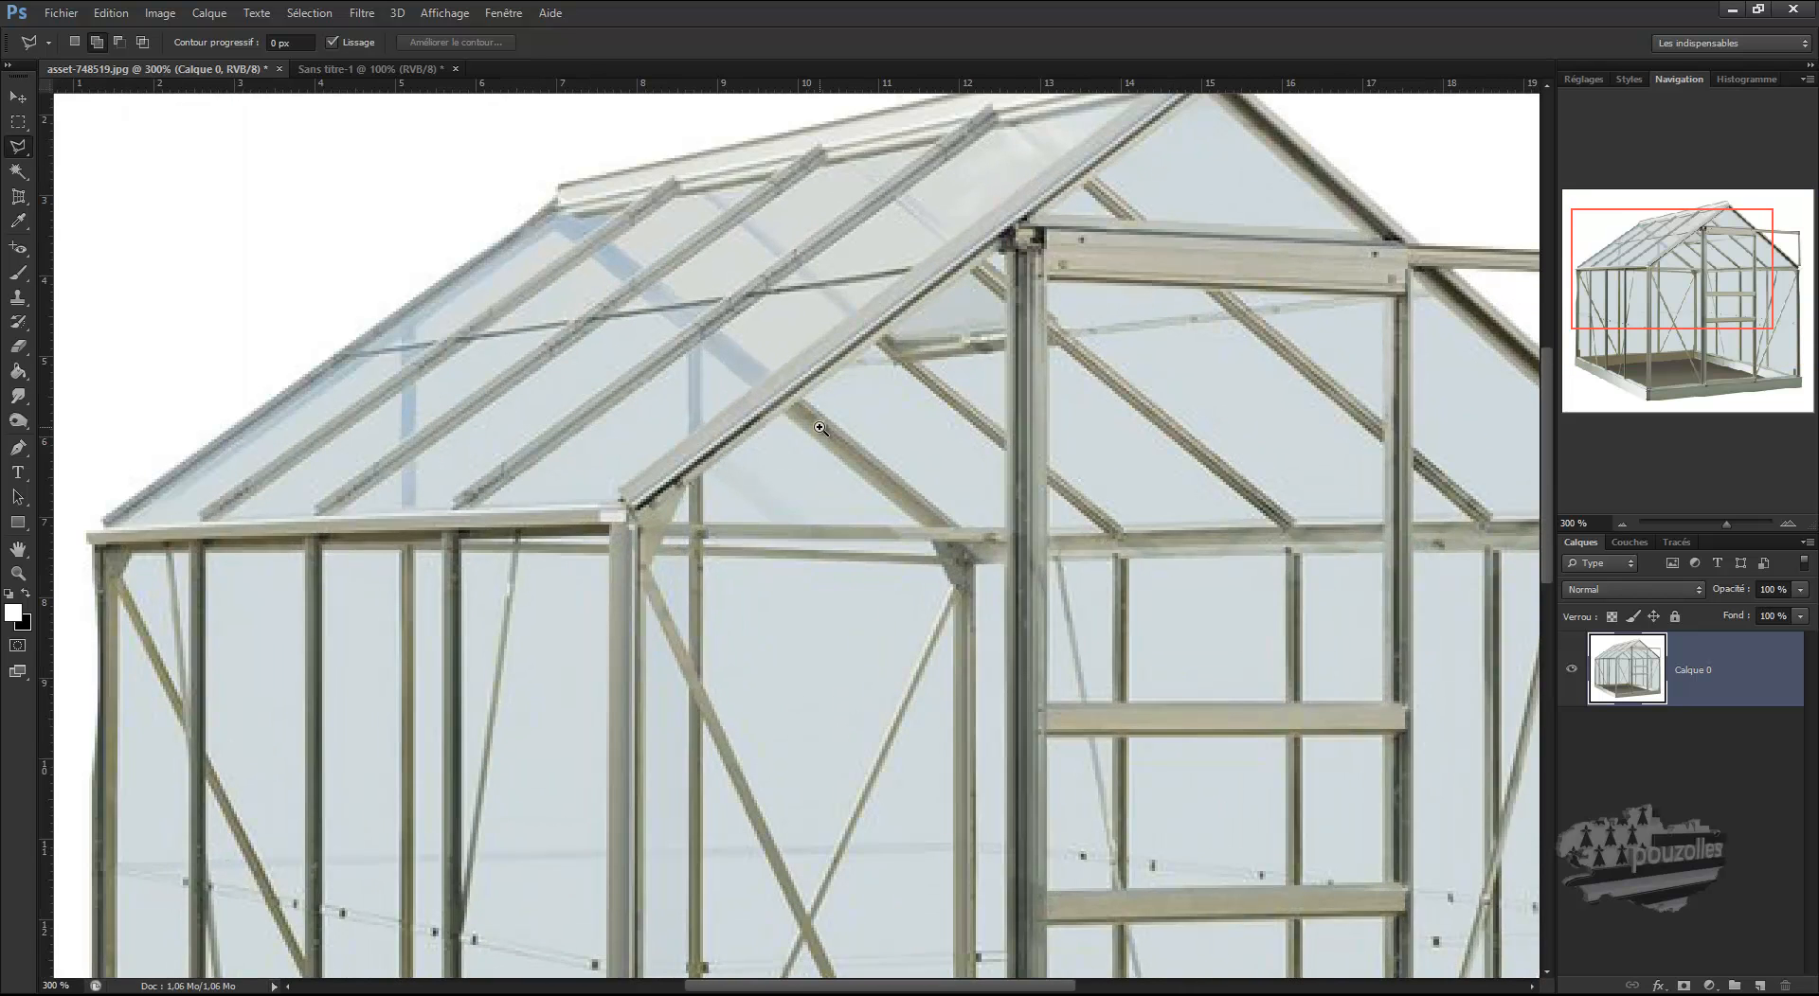
pyautogui.click(821, 428)
pyautogui.click(820, 428)
pyautogui.click(820, 428)
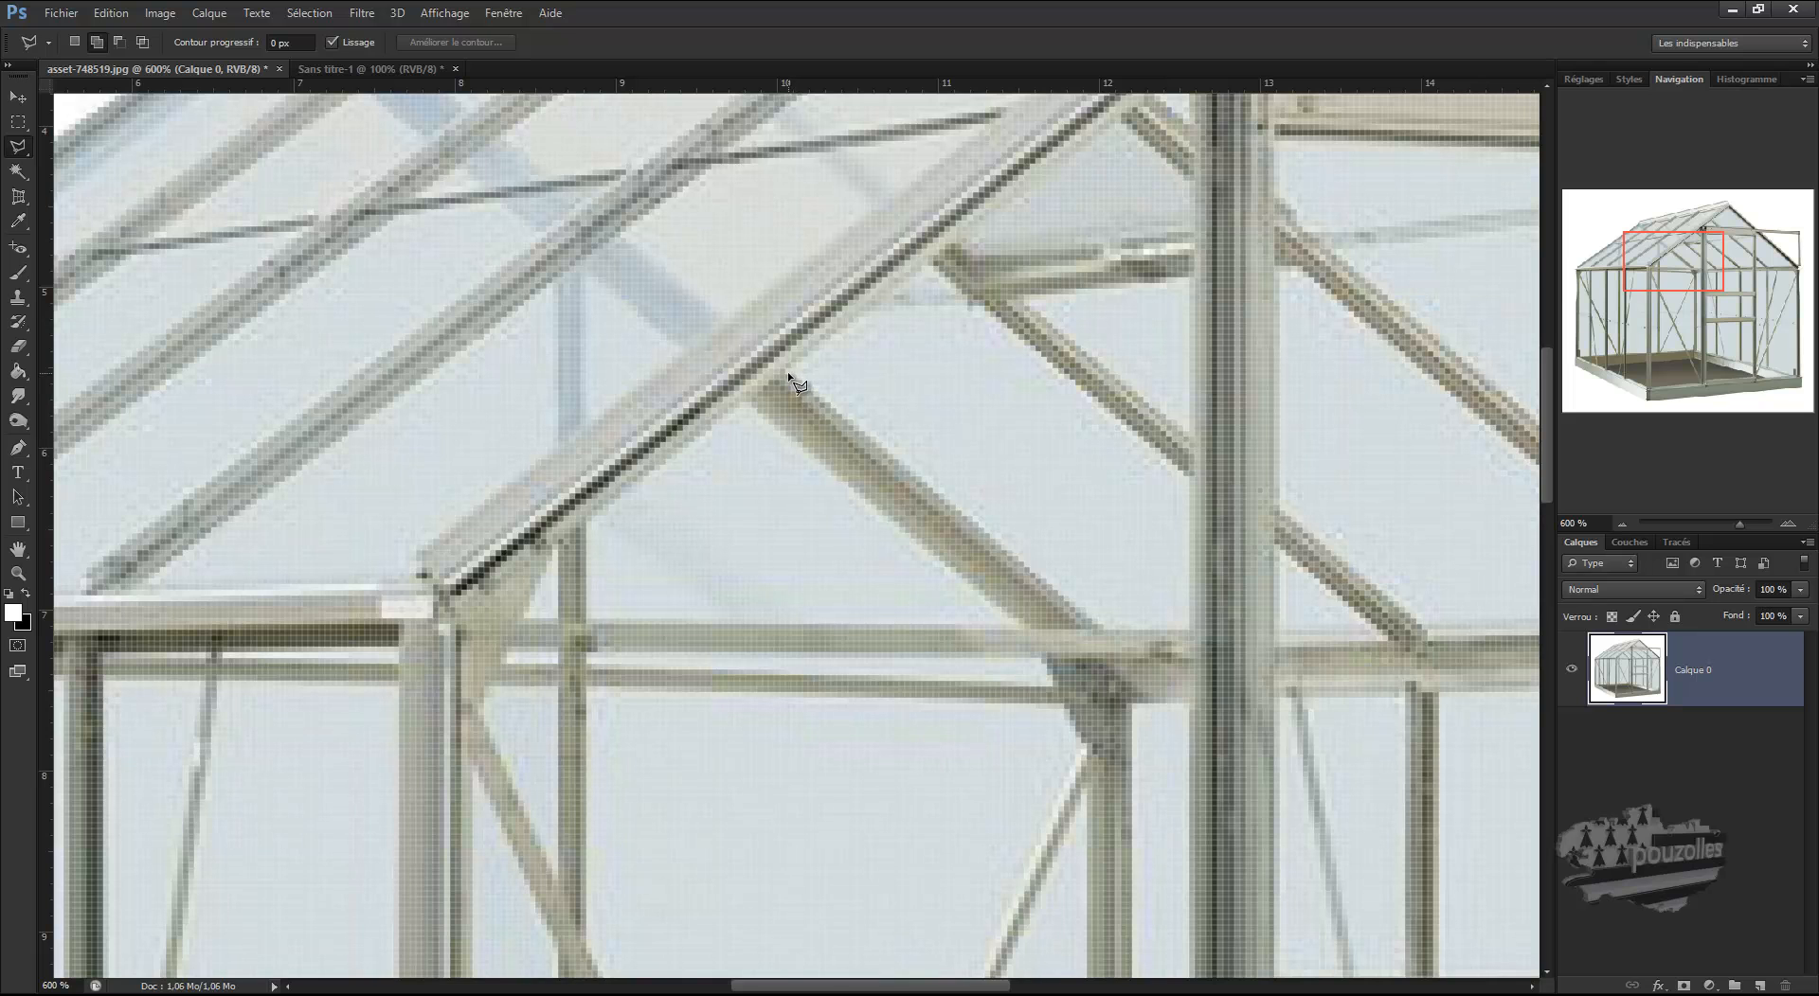
pyautogui.click(749, 407)
pyautogui.click(1104, 629)
pyautogui.click(787, 377)
pyautogui.hotkey('ctrl', 'j')
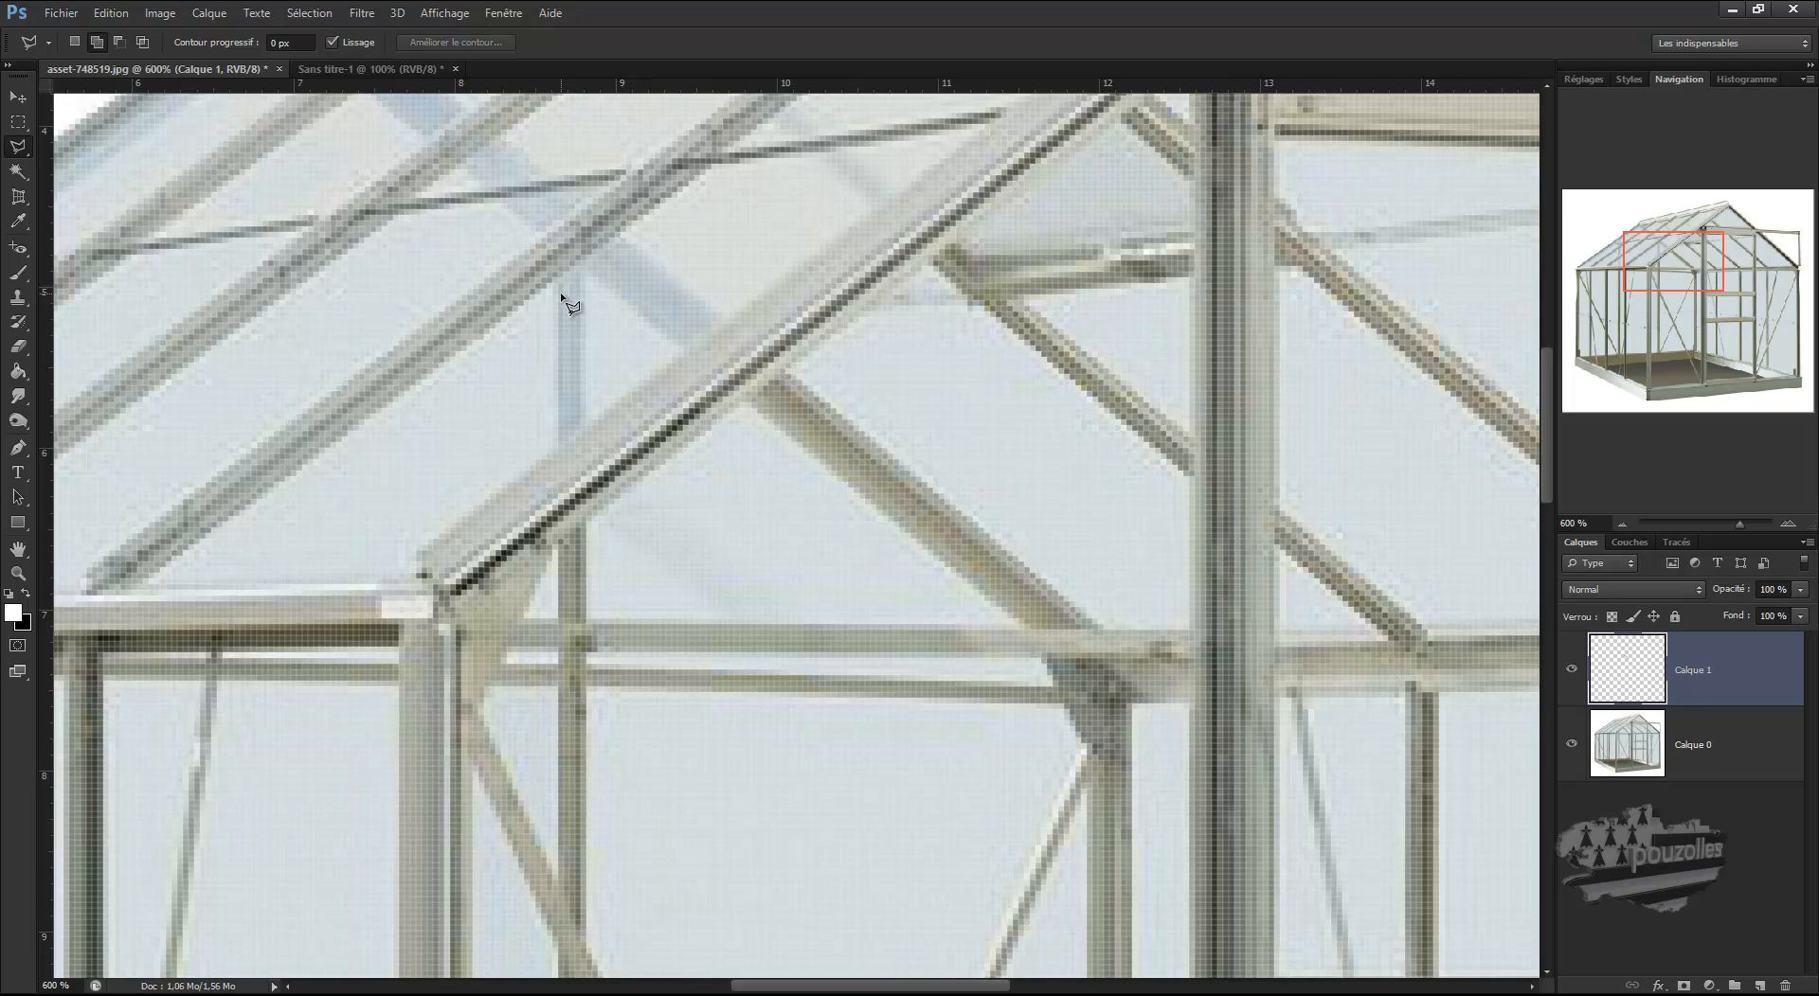
# Move the copied beam about 2 cm left and 1.7 cm up, placing it over the bluish beam reflection in the roof
pyautogui.click(18, 96)
pyautogui.moveTo(833, 464); pyautogui.dragTo(515, 195)
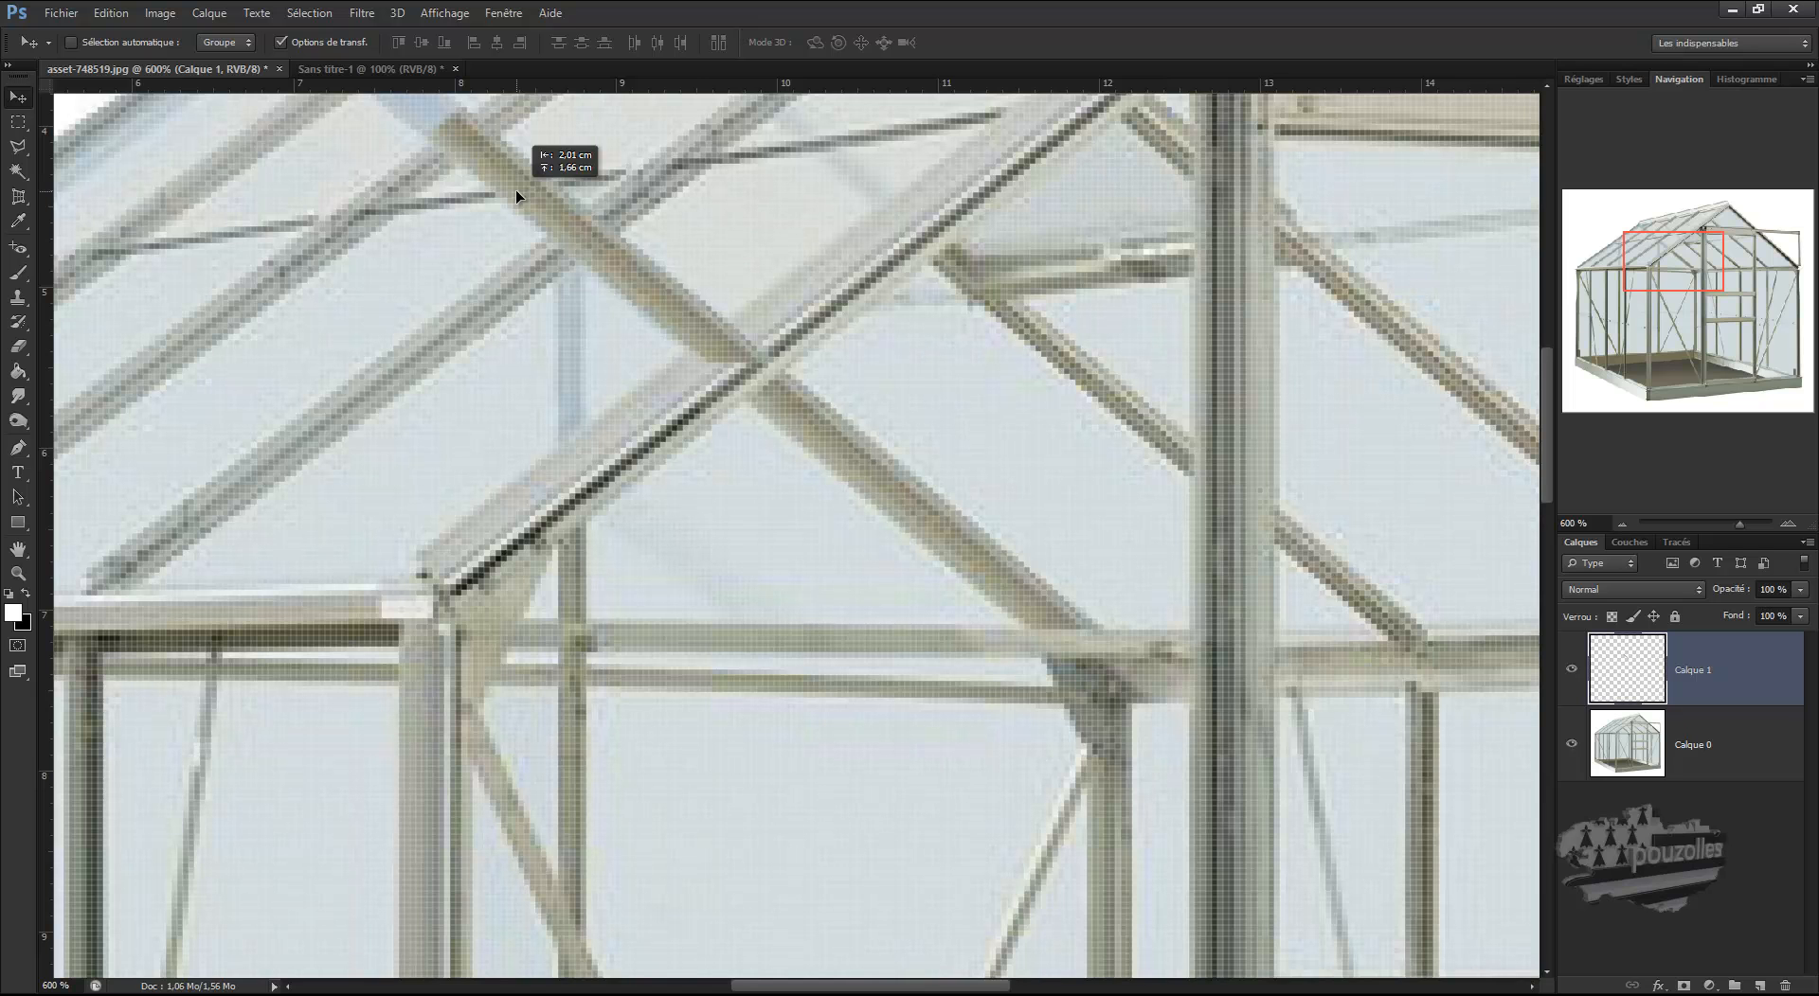
pyautogui.moveTo(515, 192); pyautogui.dragTo(517, 194)
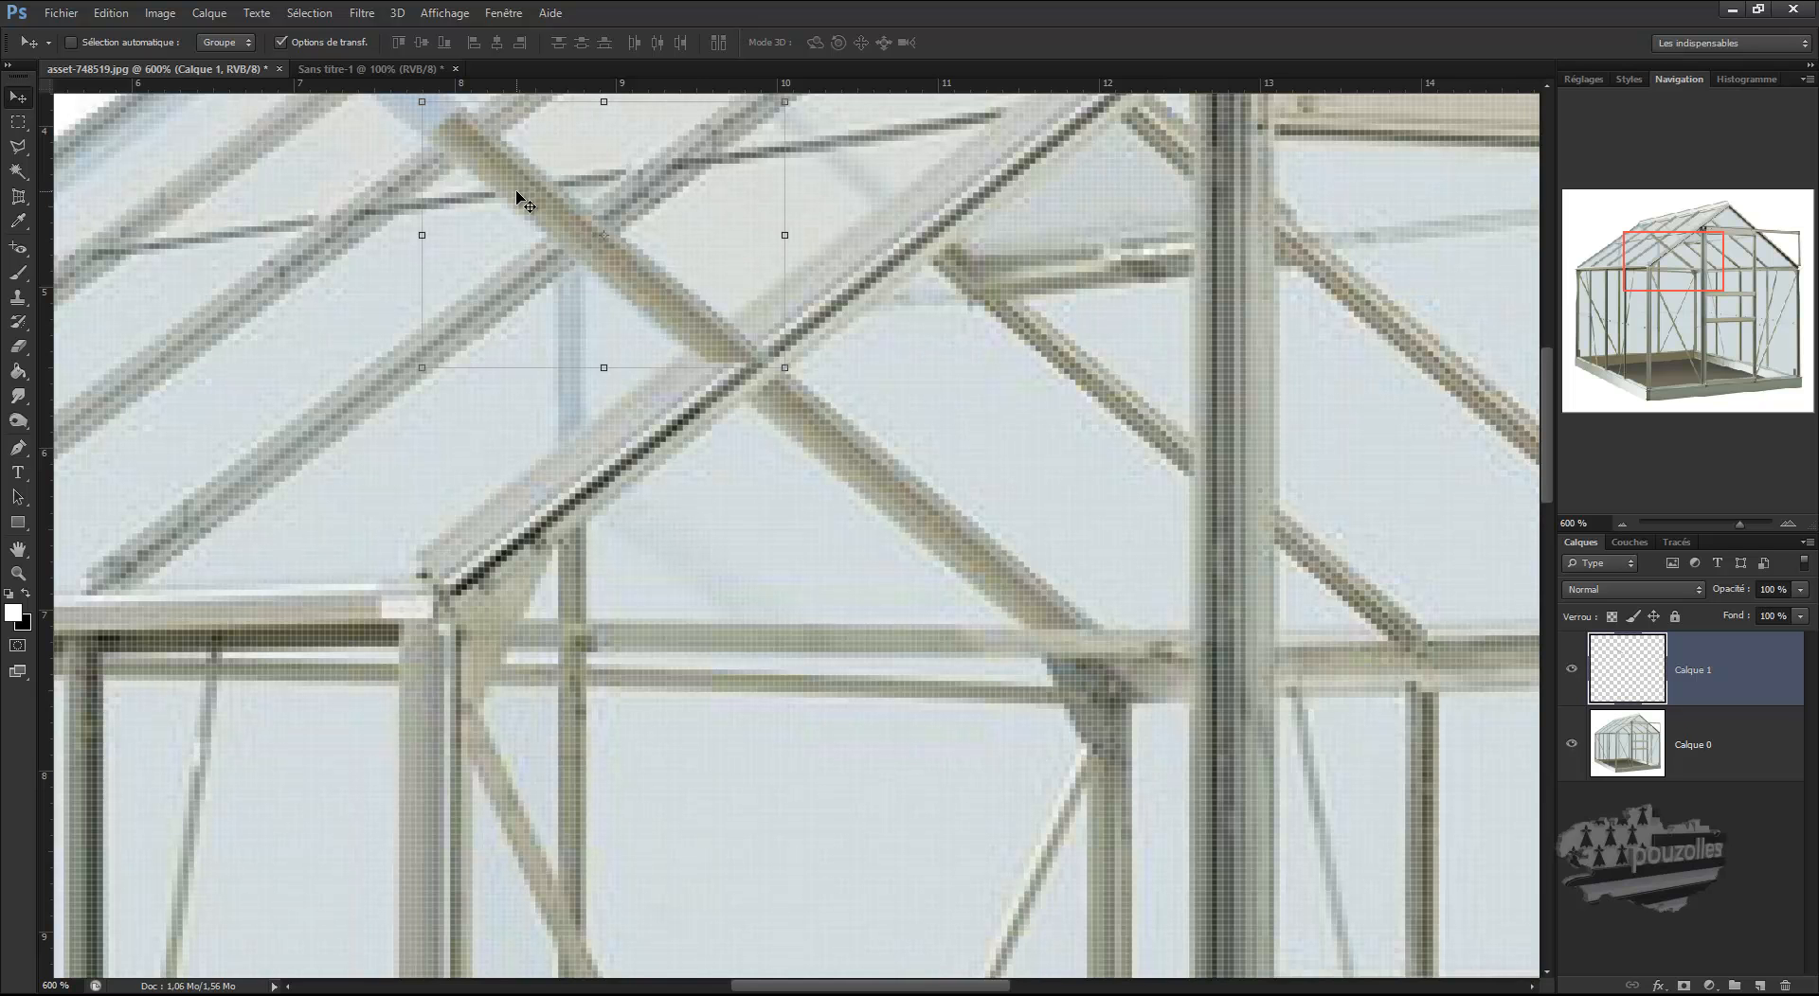
# Duplicate Calque 1 as Calque 1 copie and move the copy up and left to extend the beam to the roof's far corner
pyautogui.rightClick(1631, 682)
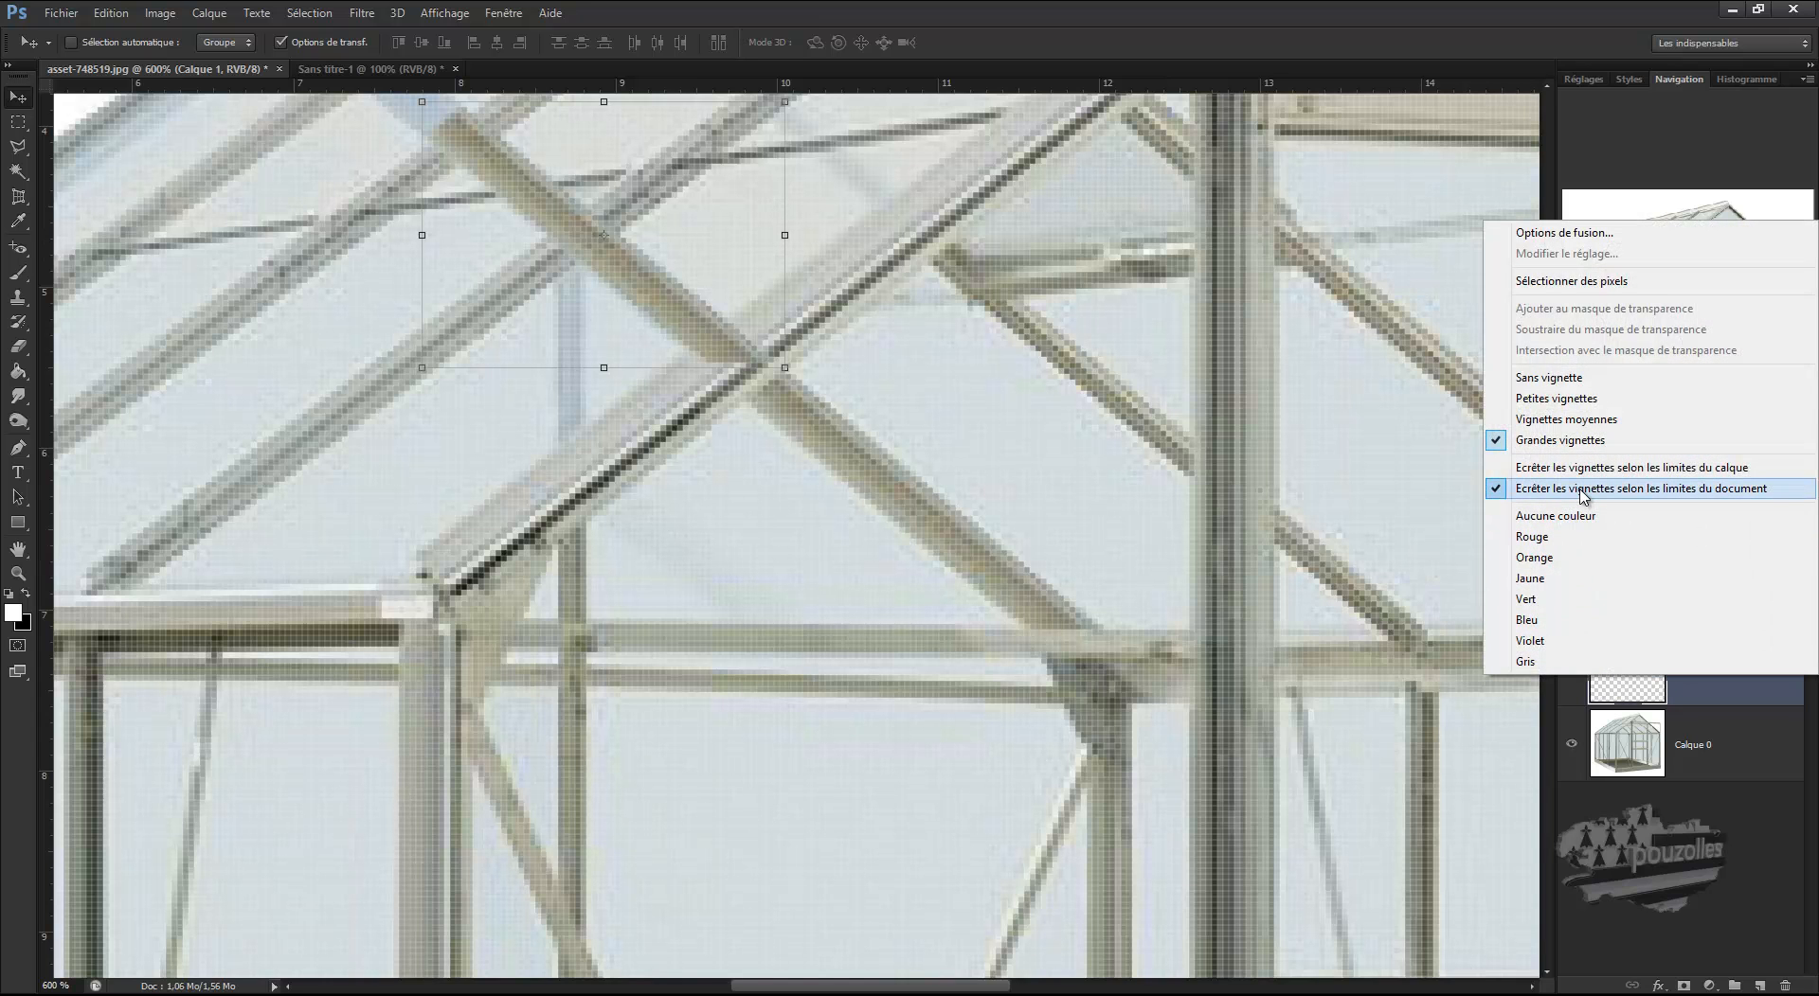
pyautogui.rightClick(1728, 697)
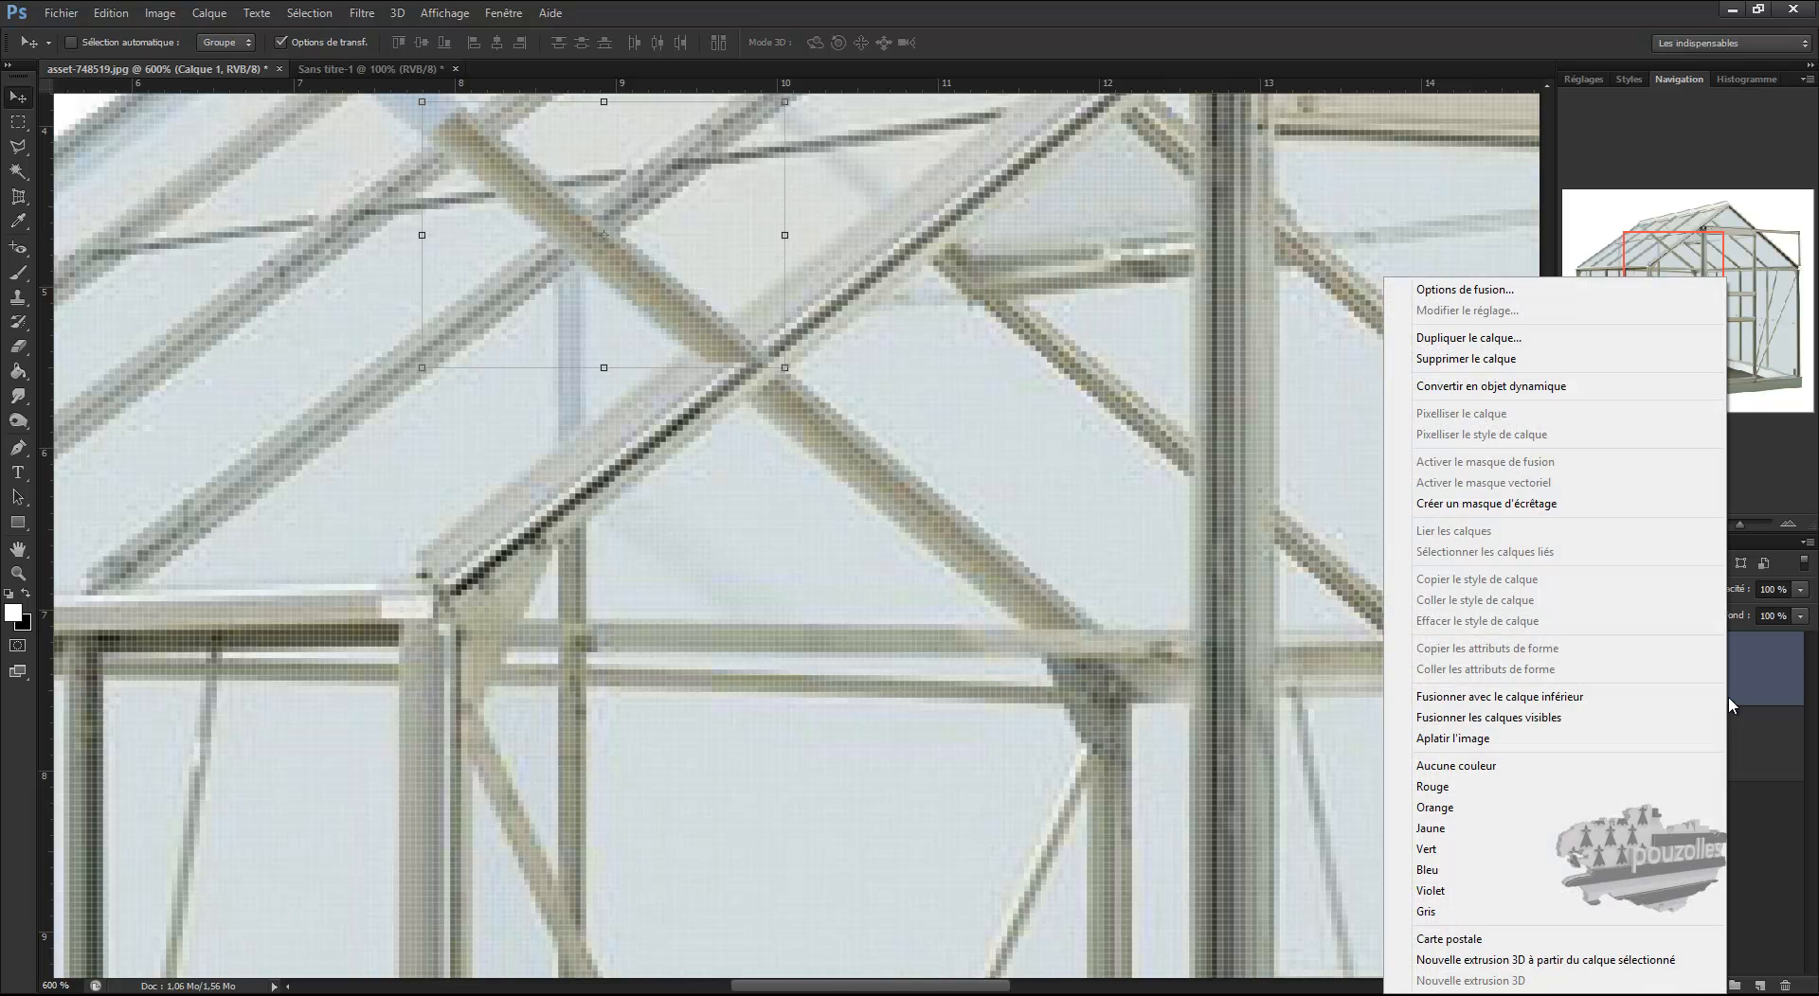
pyautogui.click(1500, 339)
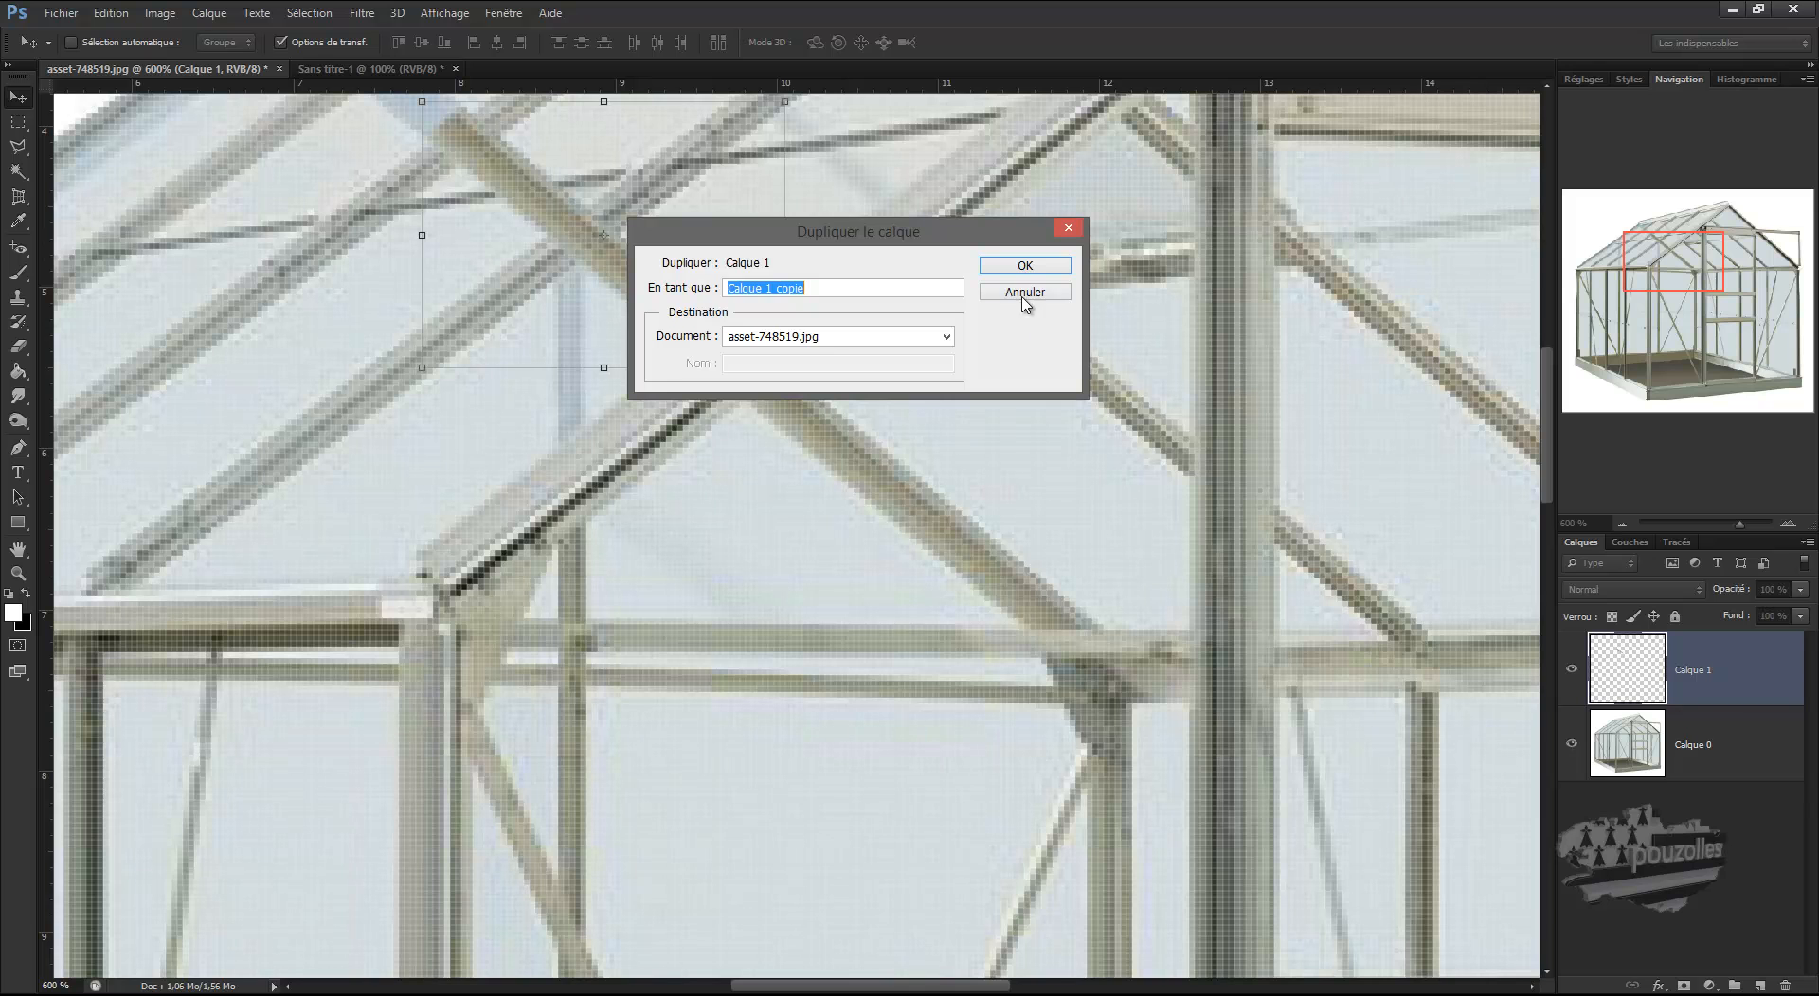
pyautogui.click(1026, 266)
pyautogui.scroll(-2, 1014, 568)
pyautogui.scroll(5, 1047, 661)
pyautogui.moveTo(511, 408); pyautogui.dragTo(370, 280)
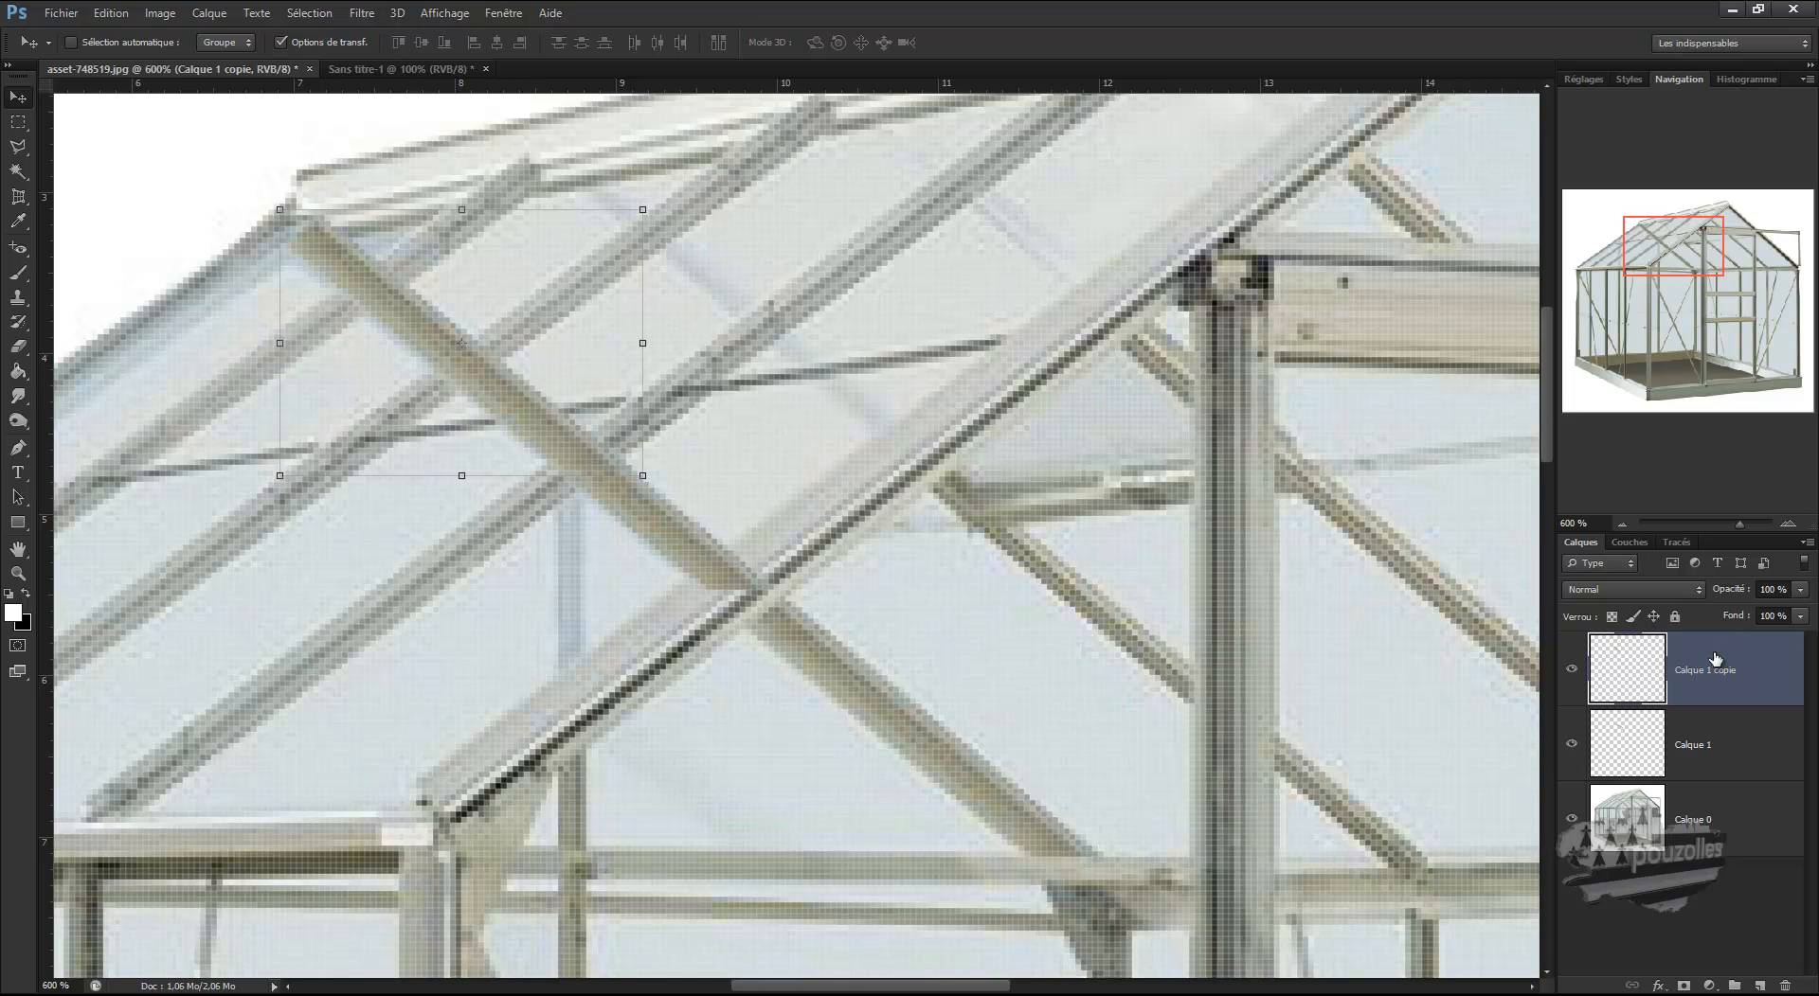
# Reorder the layers so Calque 0 lies above Calque 1 copie and Calque 1, and select Calque 1 copie
pyautogui.moveTo(1718, 666); pyautogui.dragTo(1746, 800)
pyautogui.moveTo(1746, 703); pyautogui.dragTo(1750, 892)
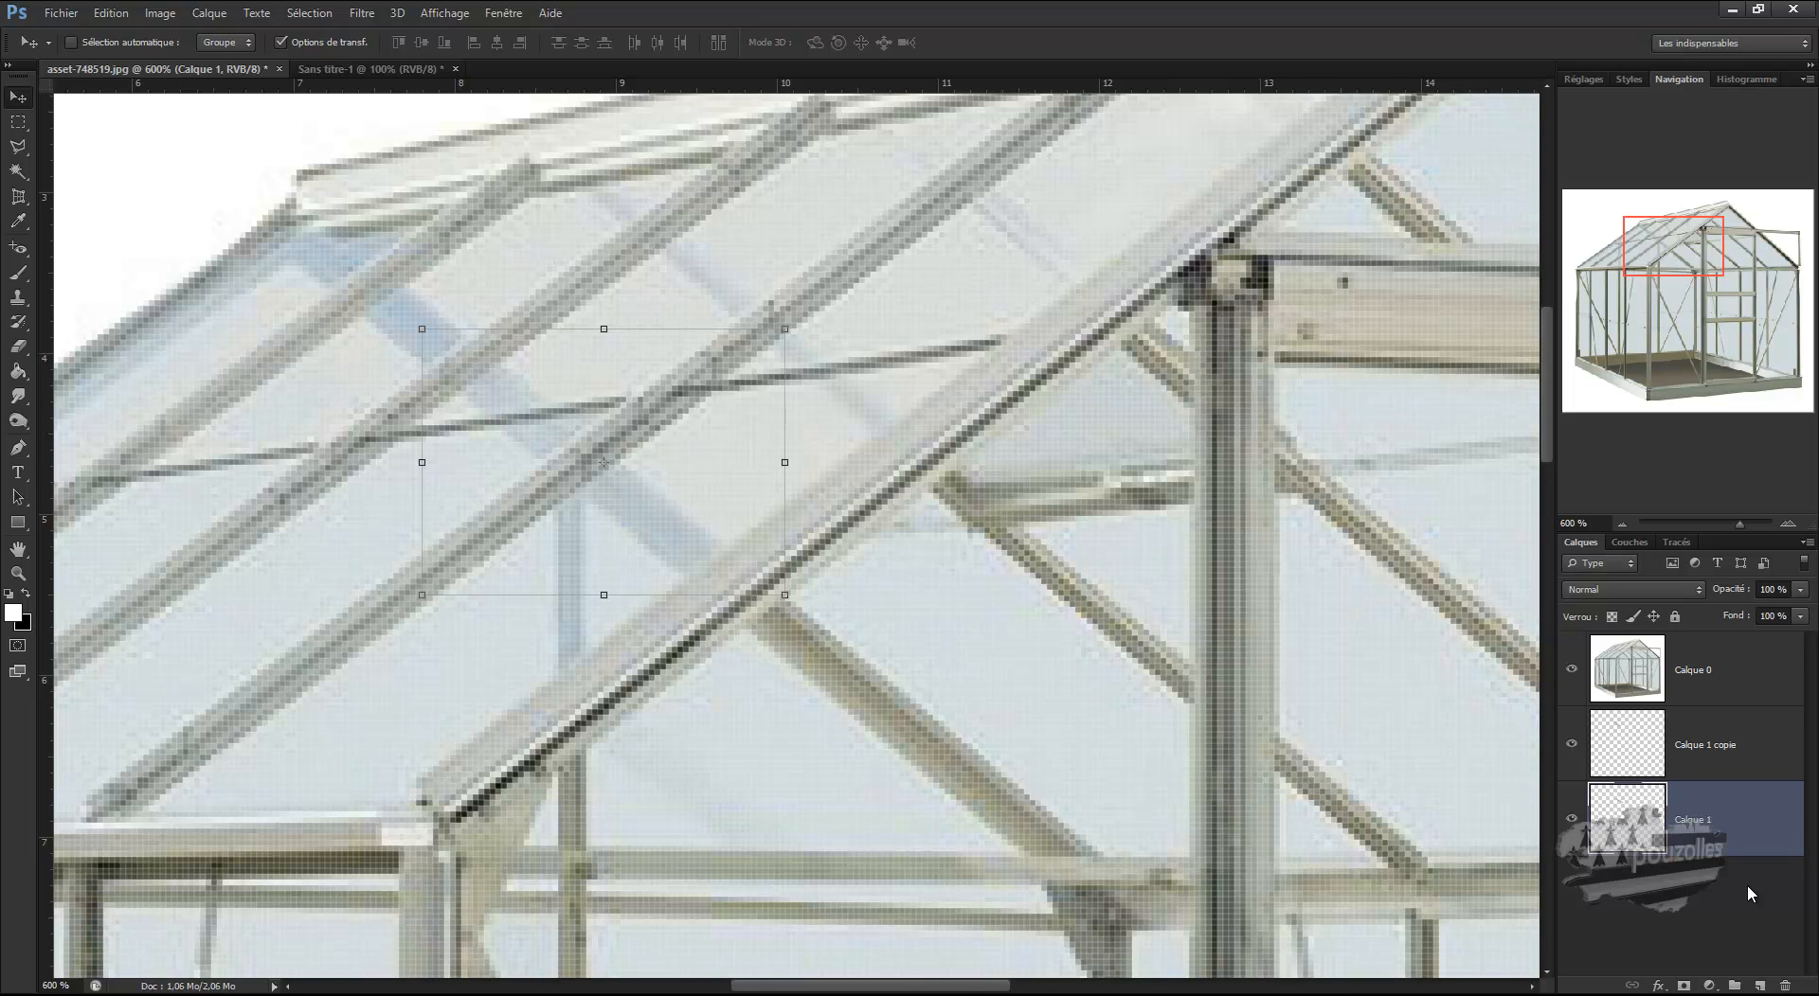
pyautogui.click(1639, 741)
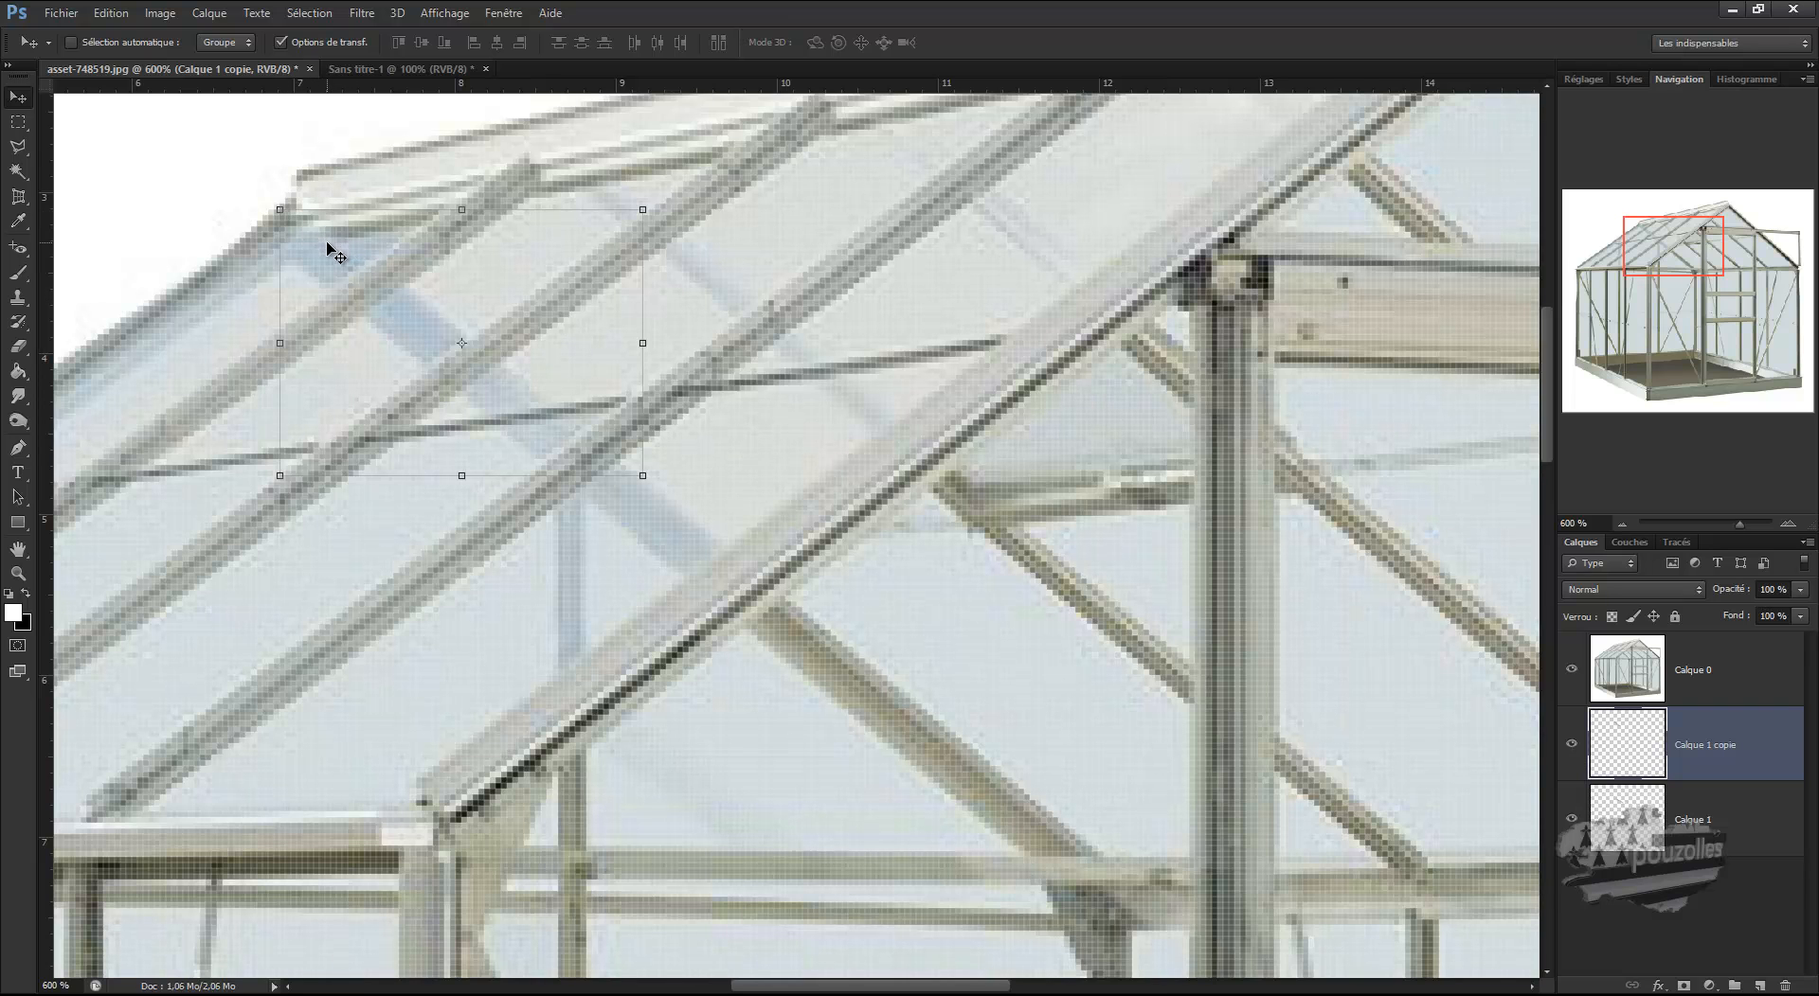
# Outline the bluish beam area in the farthest roof pane with the Polygonal Lasso
pyautogui.click(20, 147)
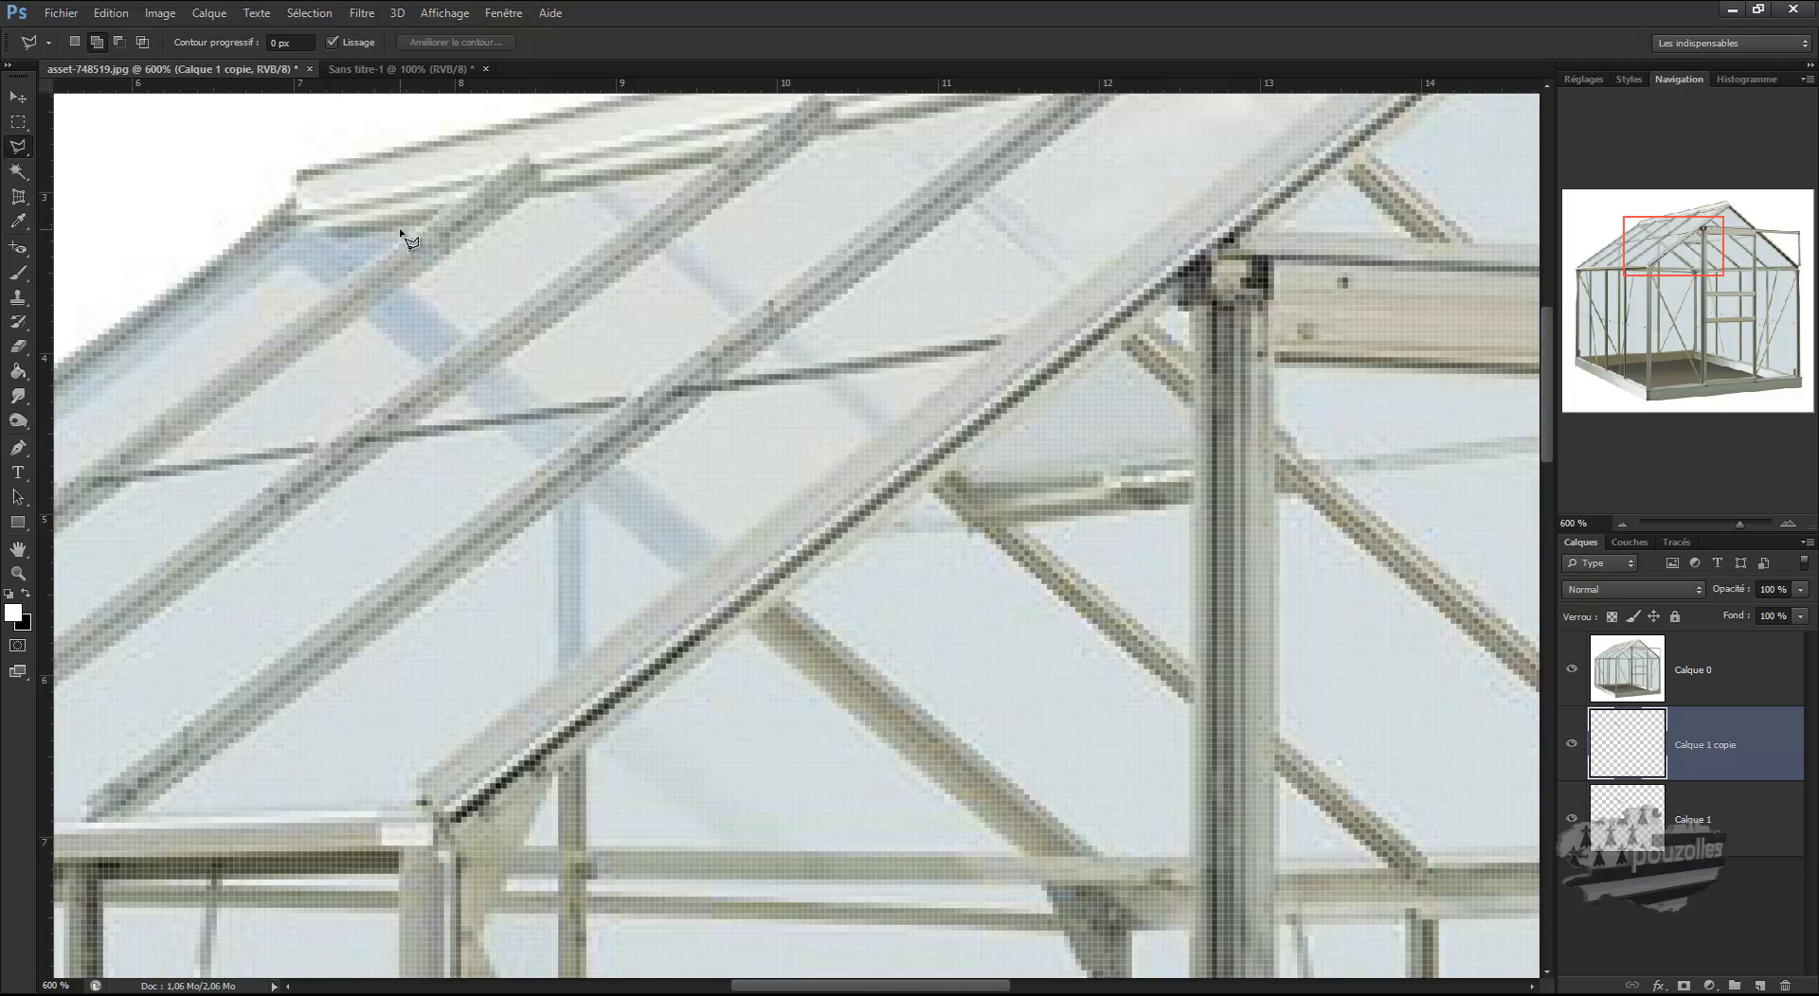
pyautogui.click(315, 239)
pyautogui.click(227, 299)
pyautogui.click(264, 339)
pyautogui.click(389, 229)
# Add the beam area in the second roof pane, clear the selected areas from Calque 1 copie, and briefly hide Calque 0 to check
pyautogui.click(347, 327)
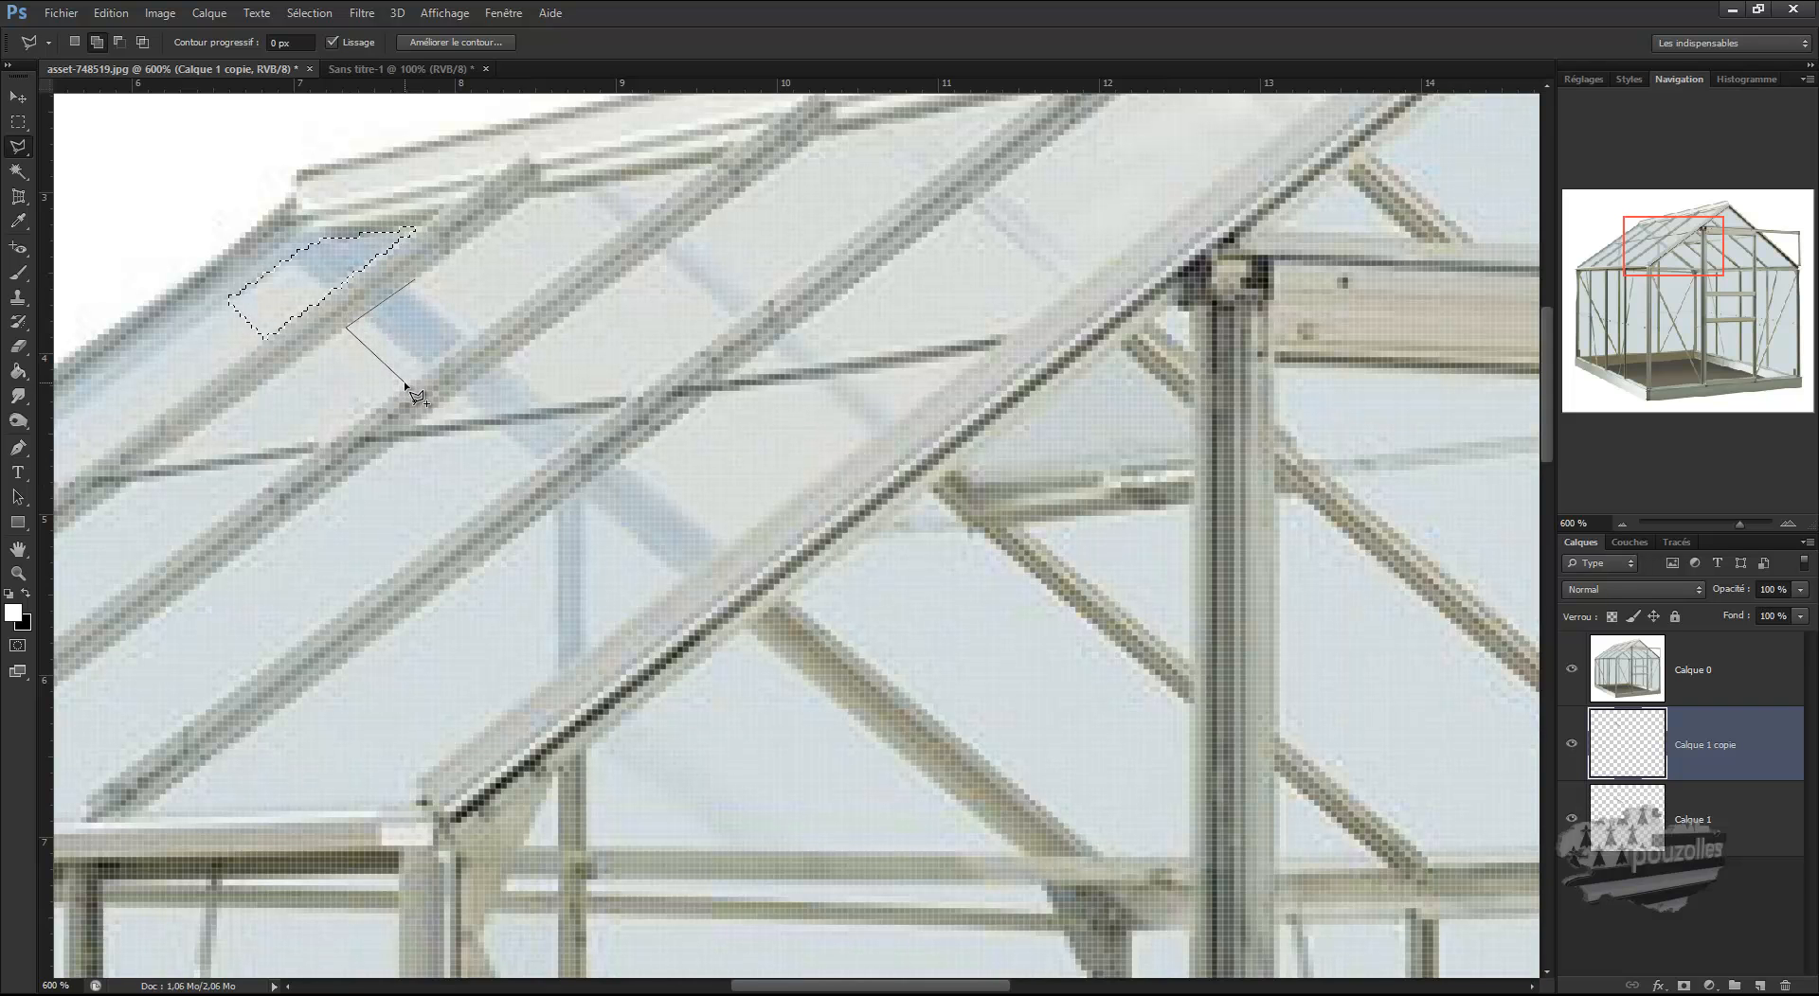
pyautogui.click(496, 322)
pyautogui.click(420, 279)
pyautogui.click(1571, 671)
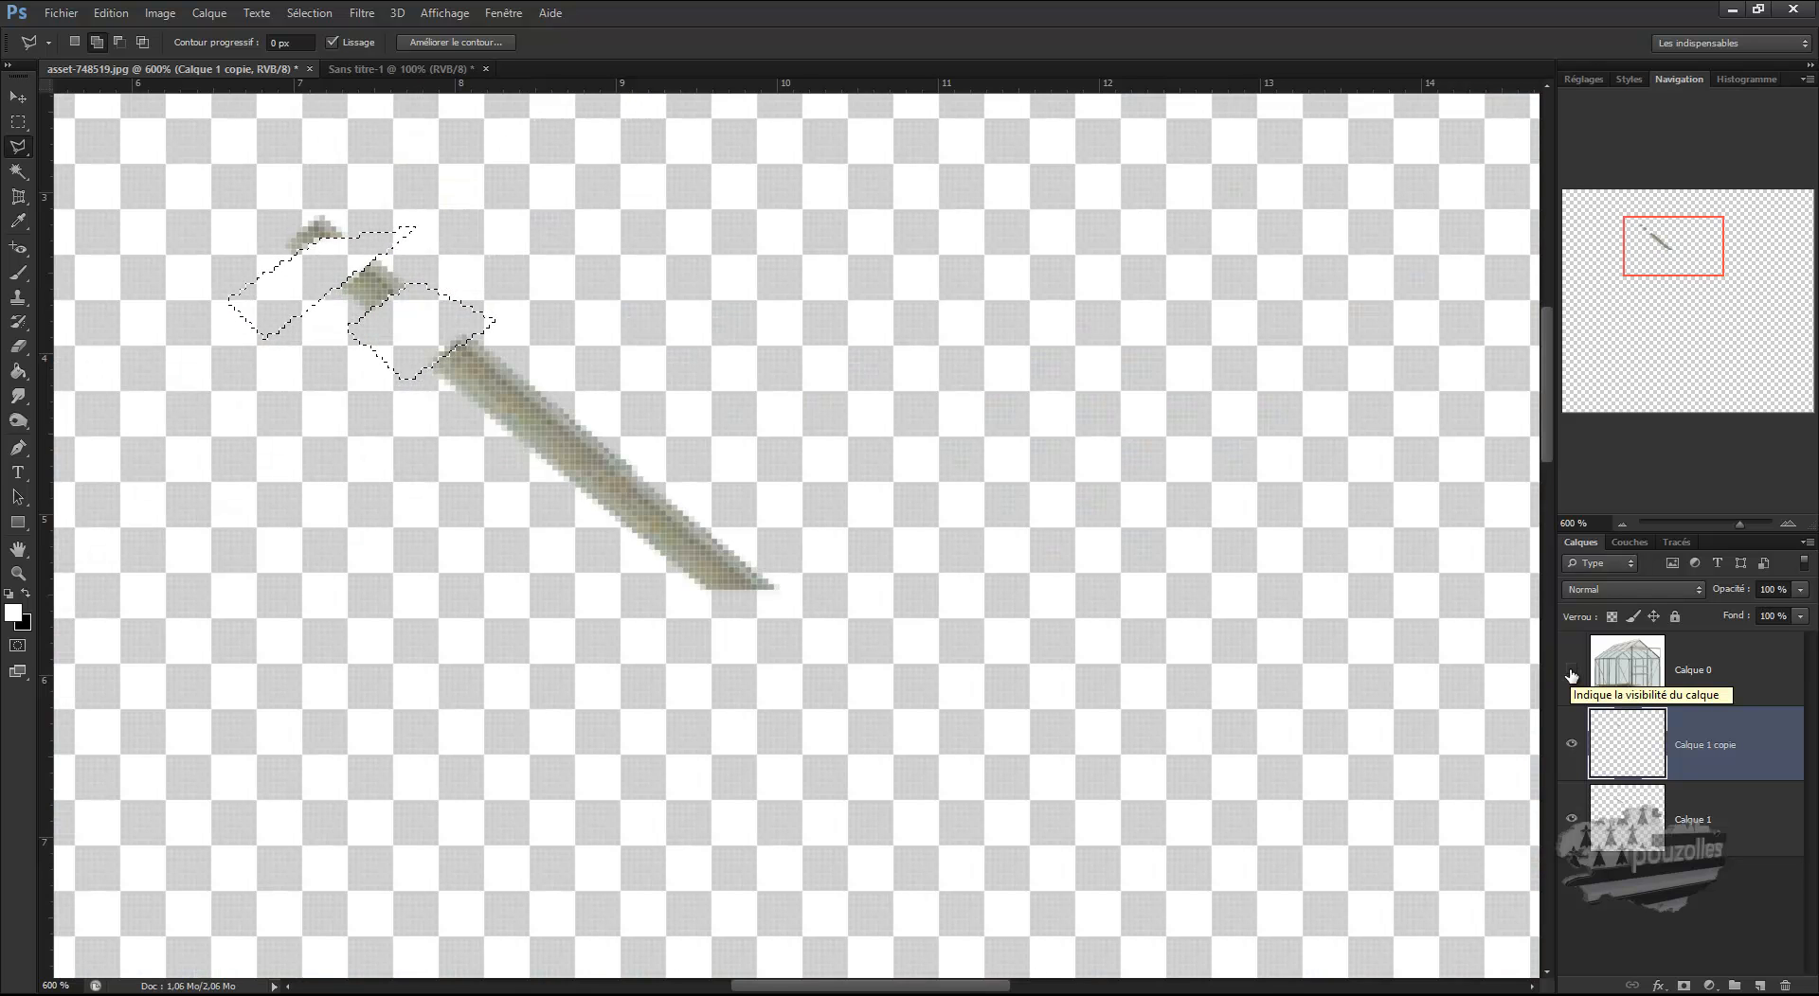
pyautogui.click(1571, 672)
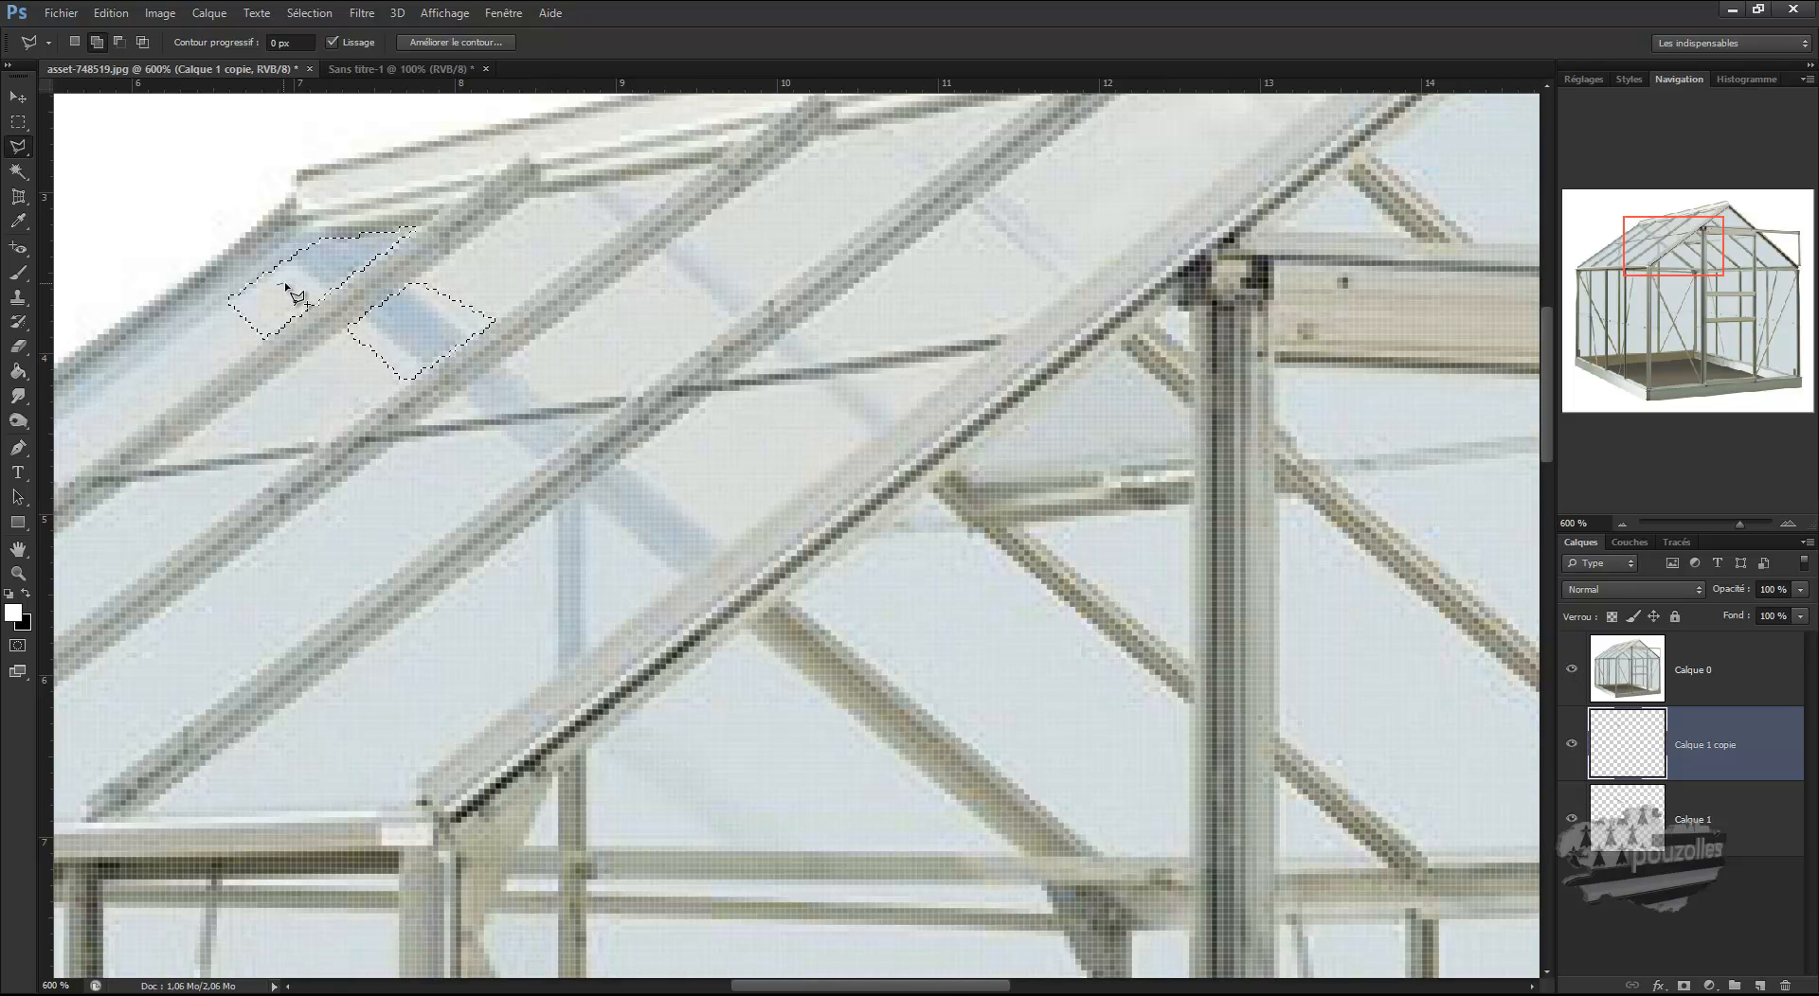
# Extend the farthest pane's selection to the upper roof corner with the Polygonal Lasso
pyautogui.click(383, 215)
pyautogui.click(294, 207)
pyautogui.click(226, 254)
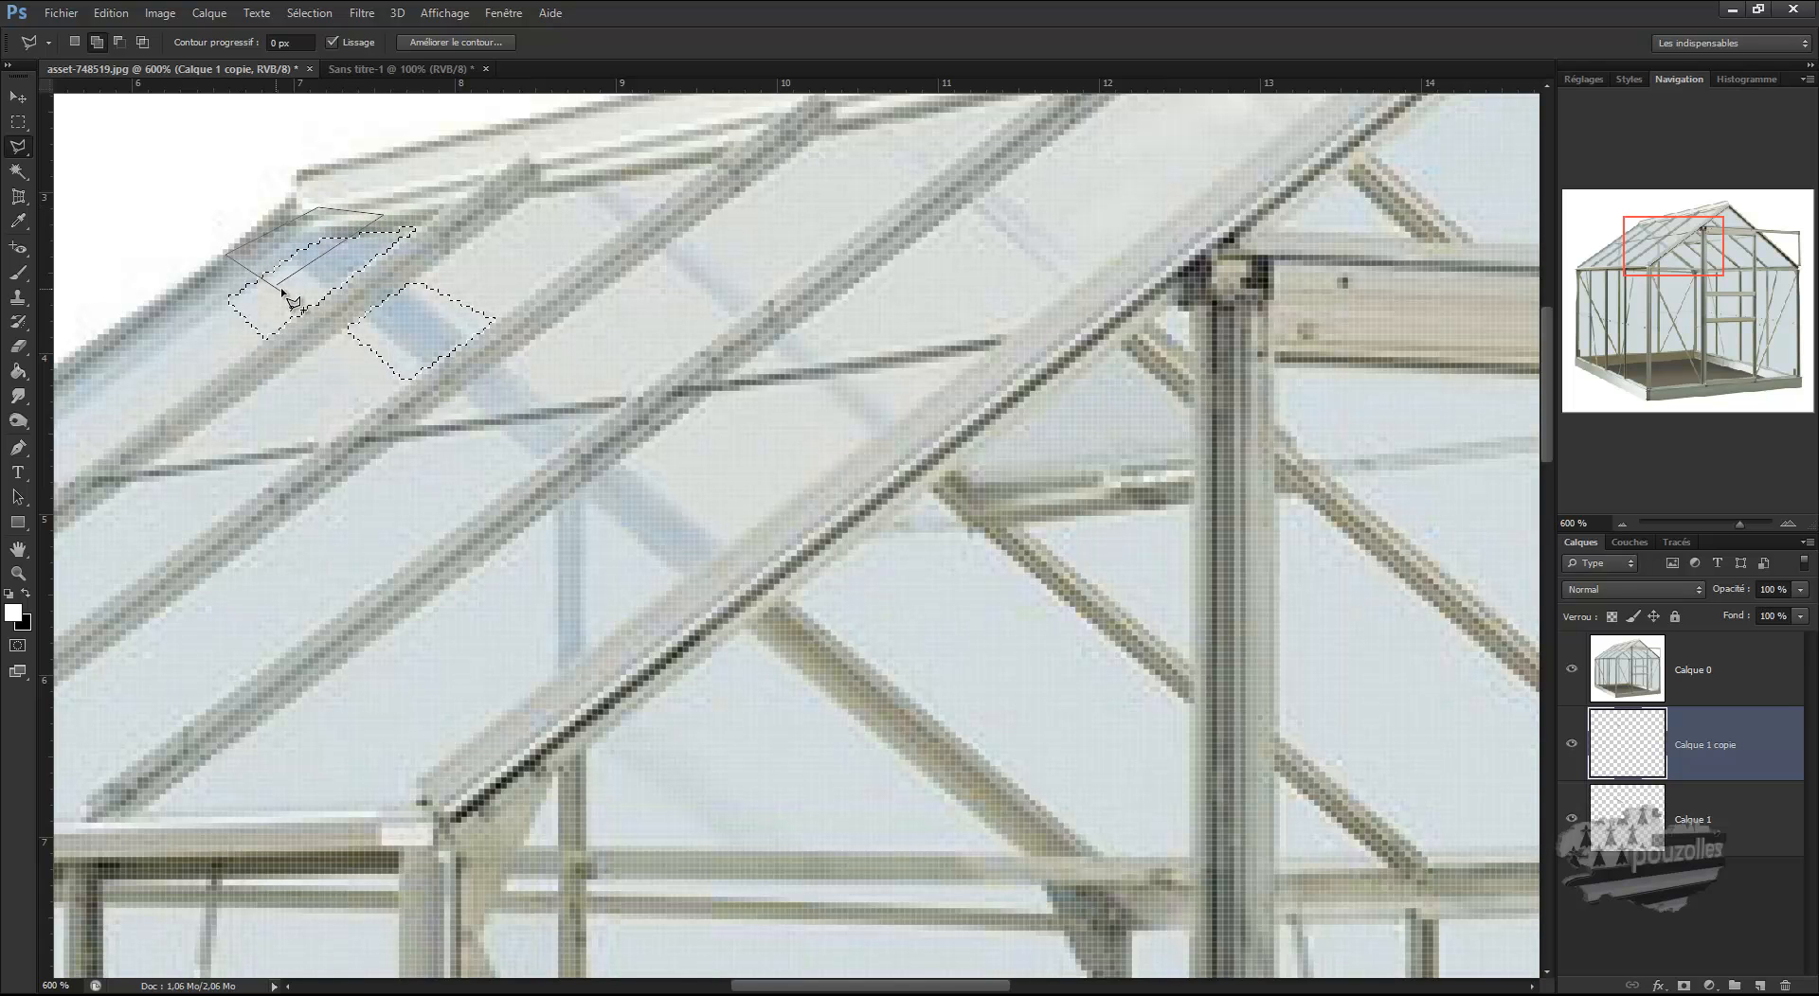
pyautogui.doubleClick(282, 282)
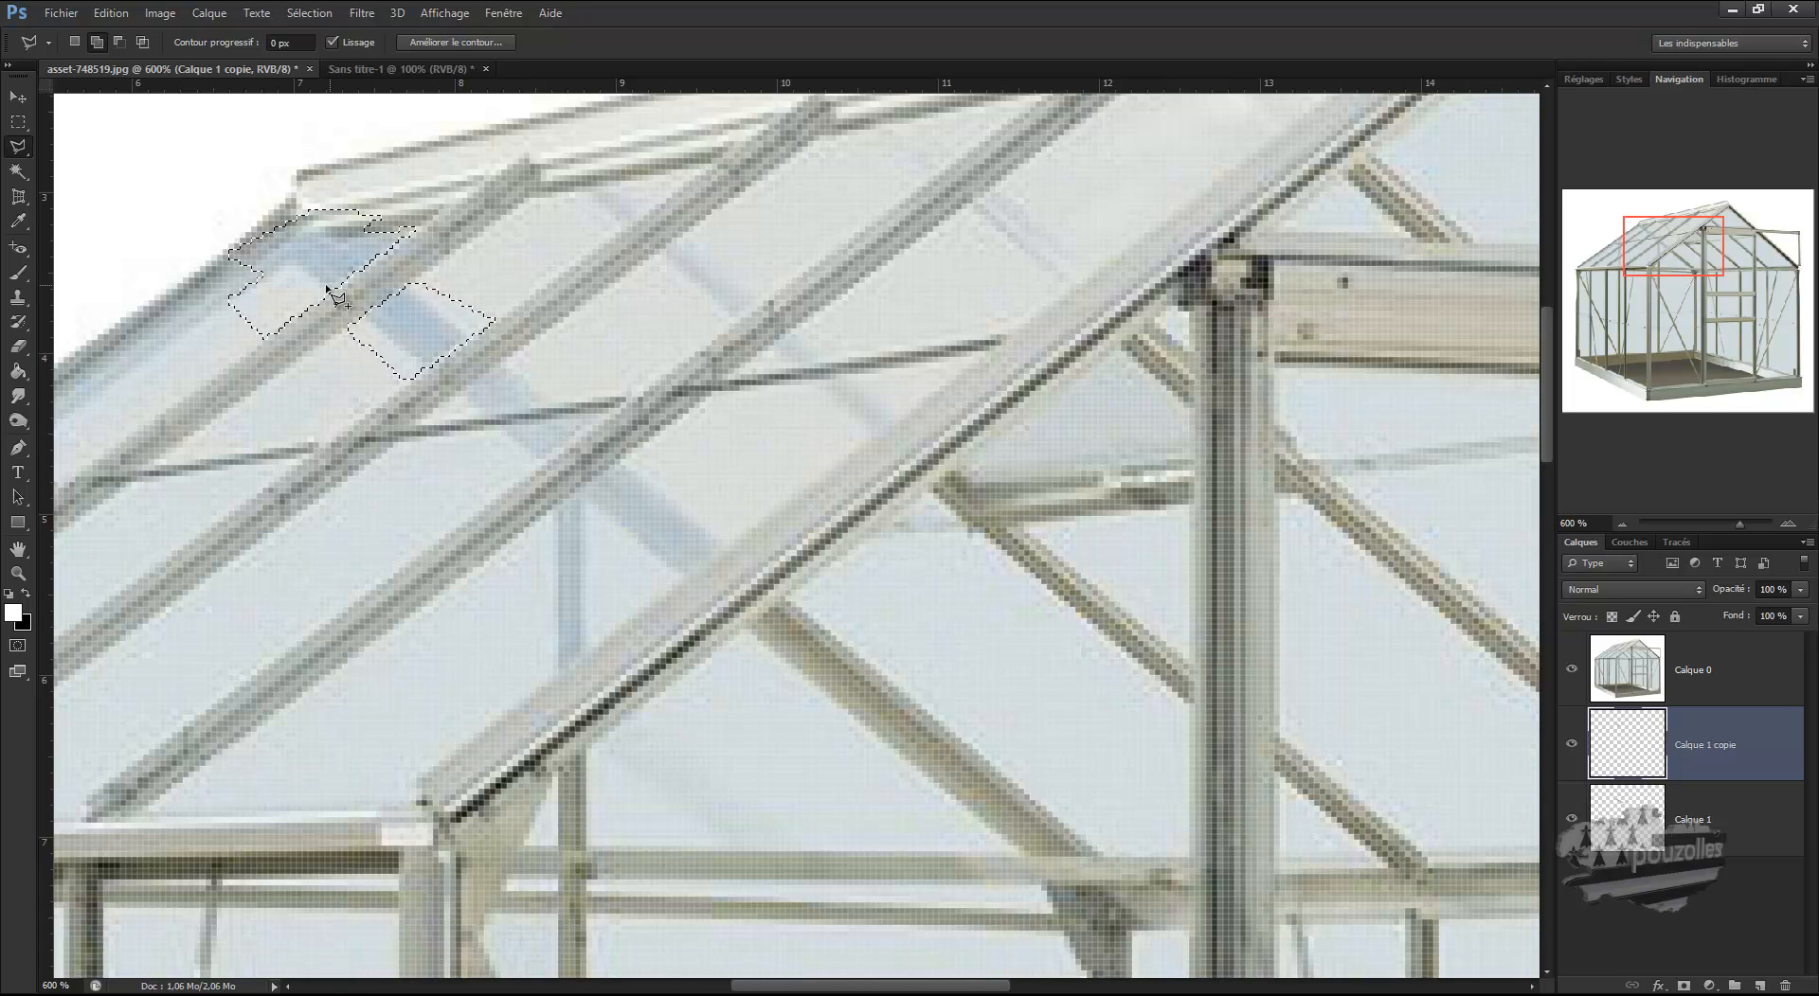
# Add the bluish beam area in the third roof pane to the selection
pyautogui.click(511, 357)
pyautogui.click(448, 400)
pyautogui.click(522, 470)
pyautogui.click(600, 414)
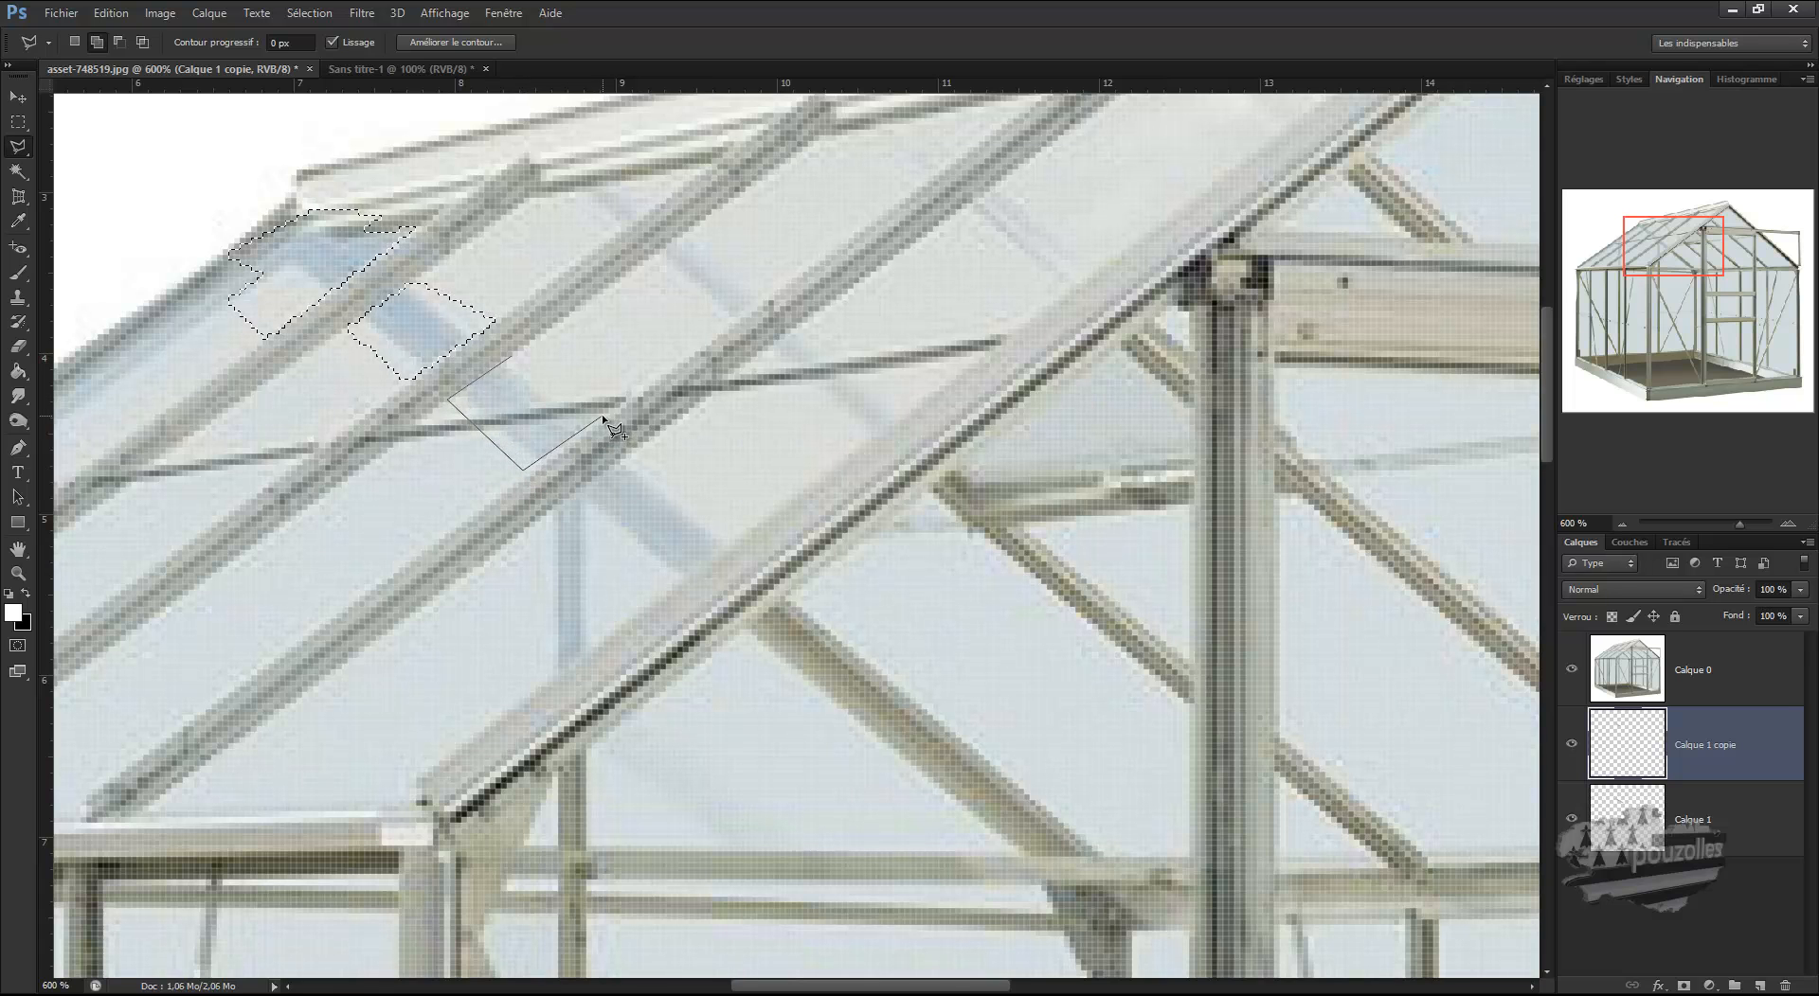
pyautogui.click(522, 357)
# Add the beam area in the fourth roof pane, up to the front roof edge, to the selection
pyautogui.click(630, 454)
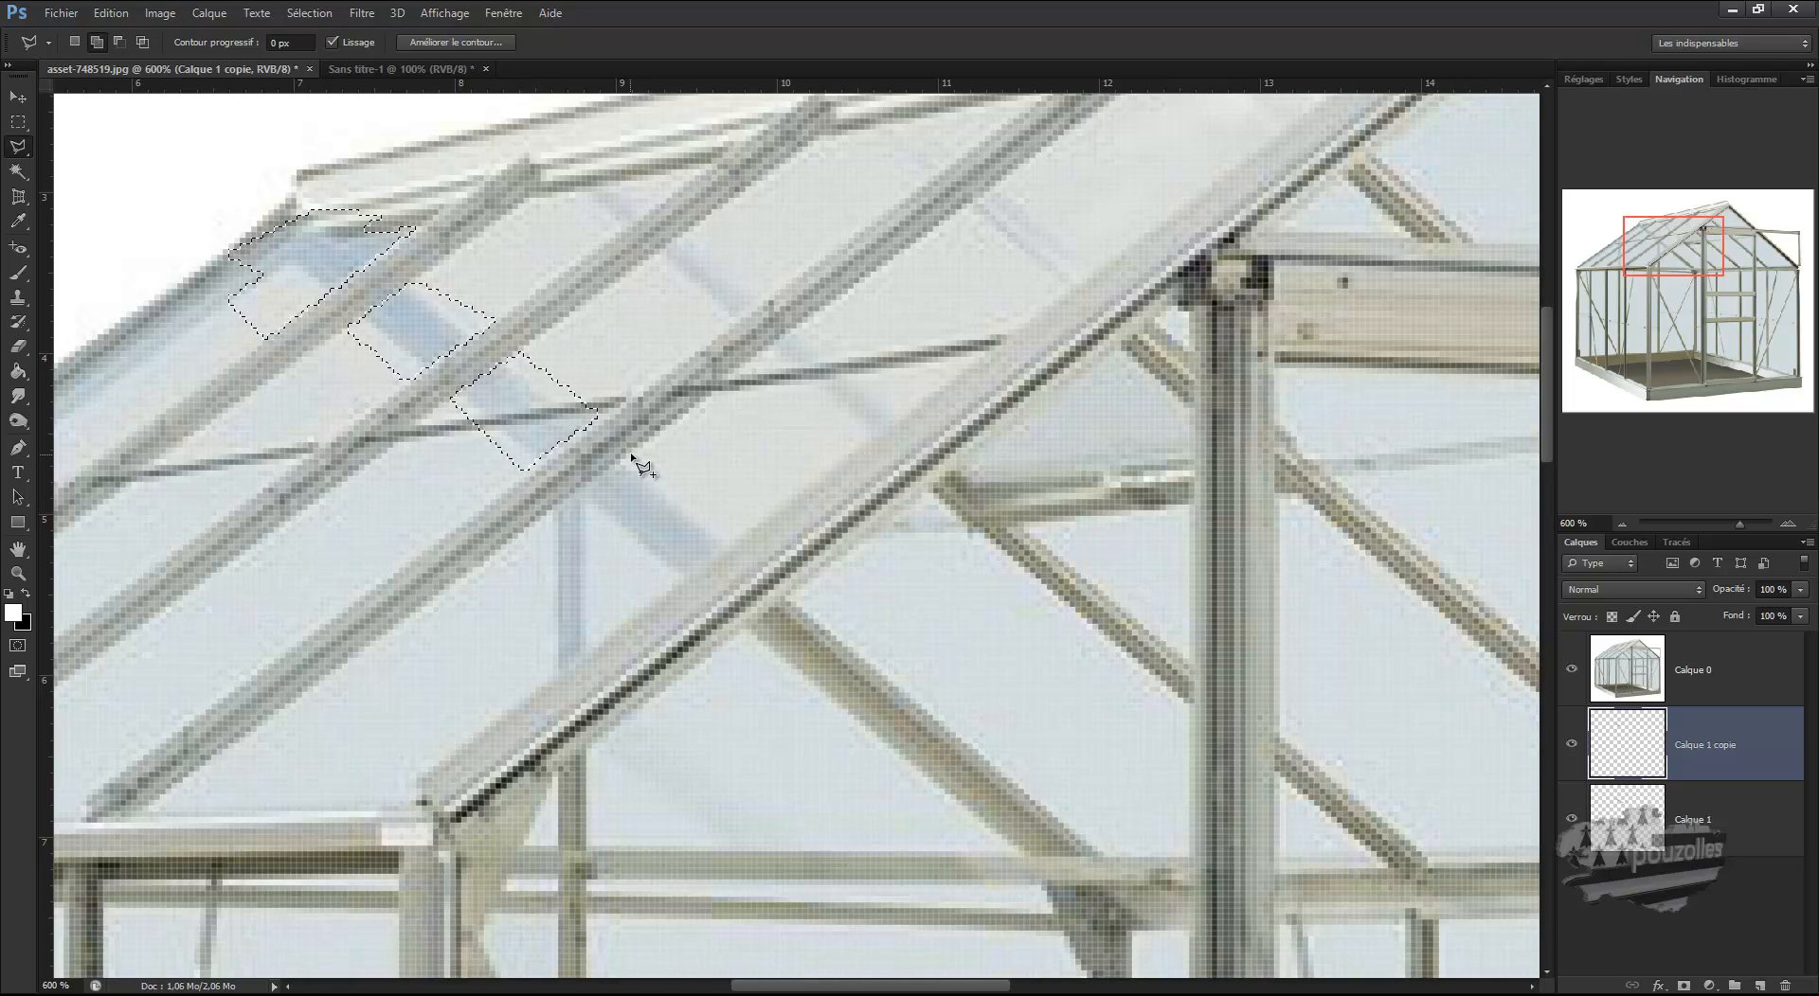
pyautogui.click(570, 502)
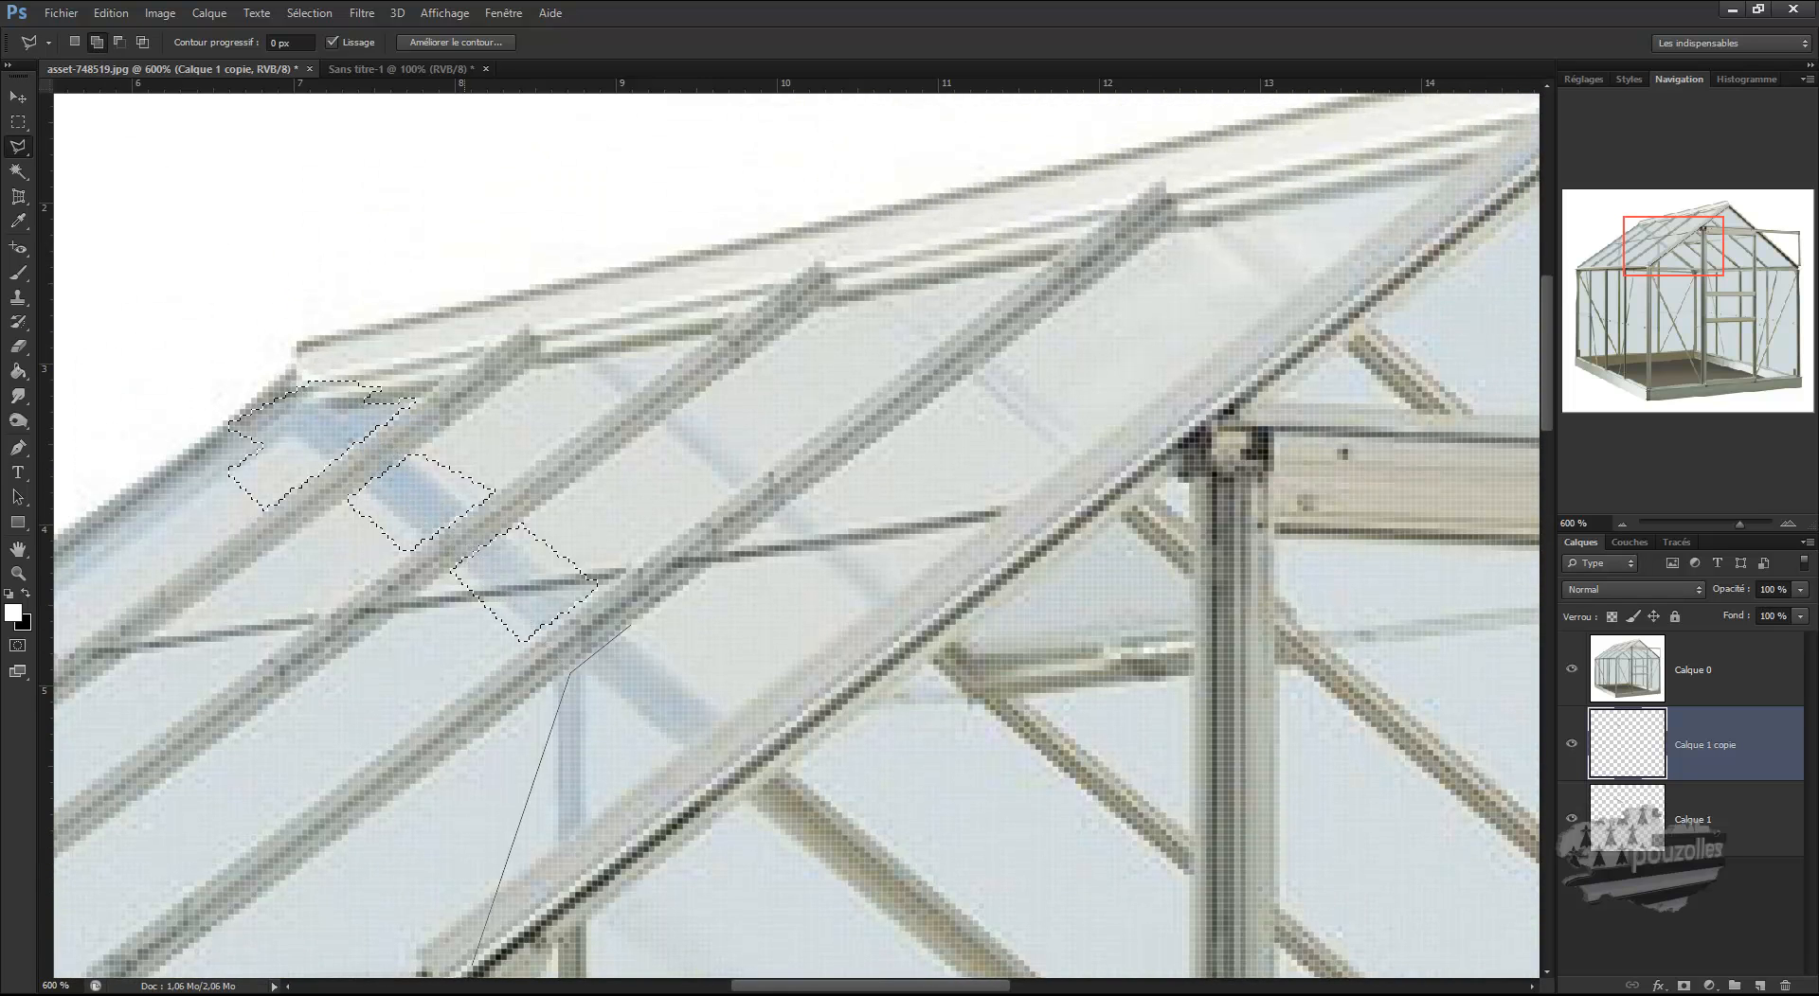
pyautogui.moveTo(472, 987)
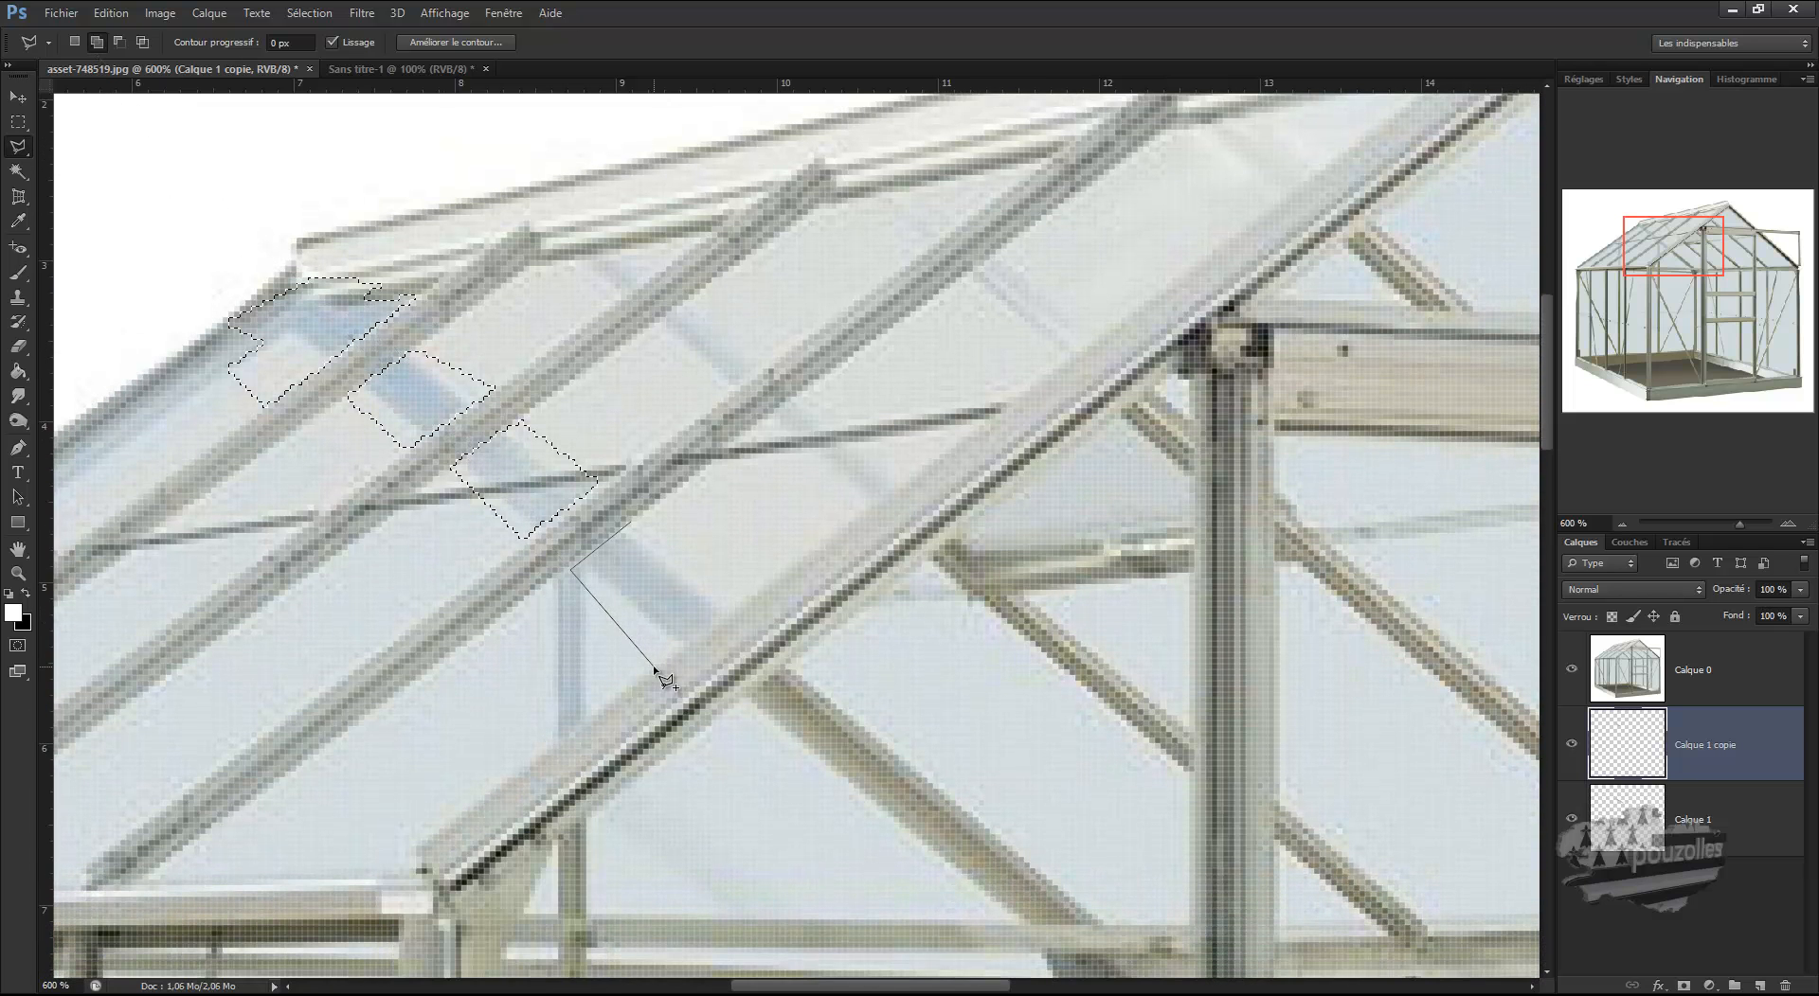
pyautogui.click(658, 665)
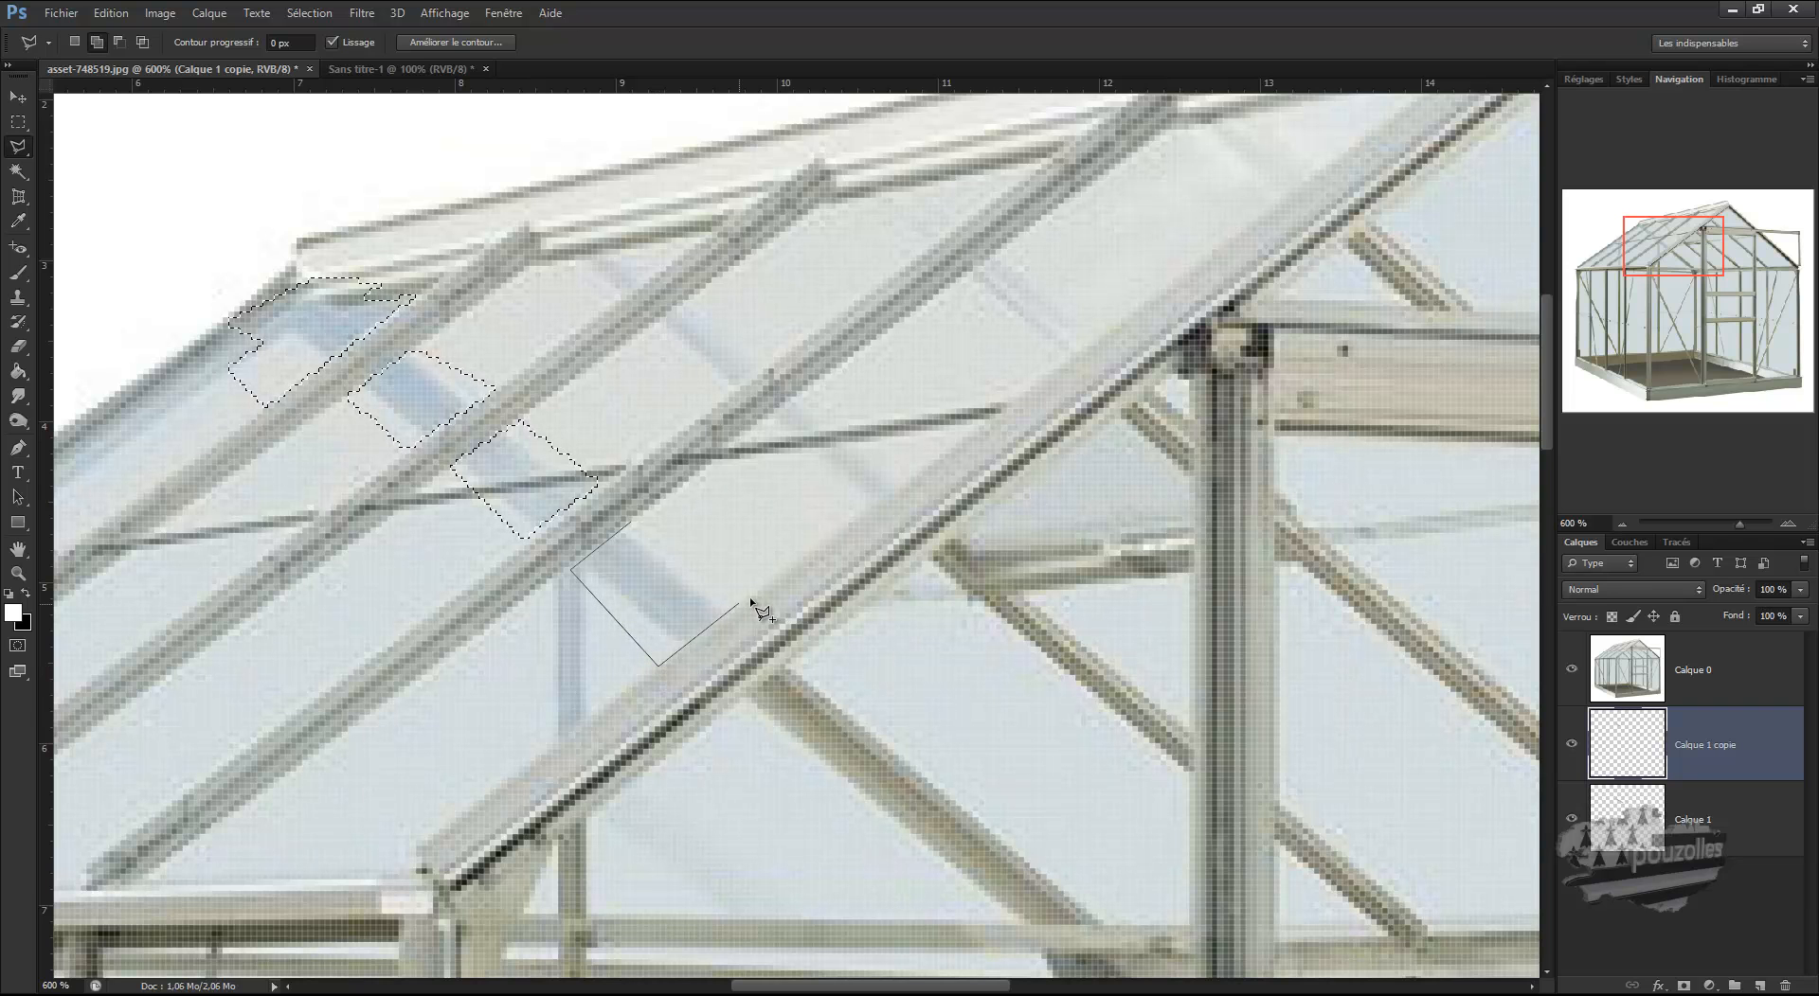
pyautogui.click(754, 595)
pyautogui.click(629, 523)
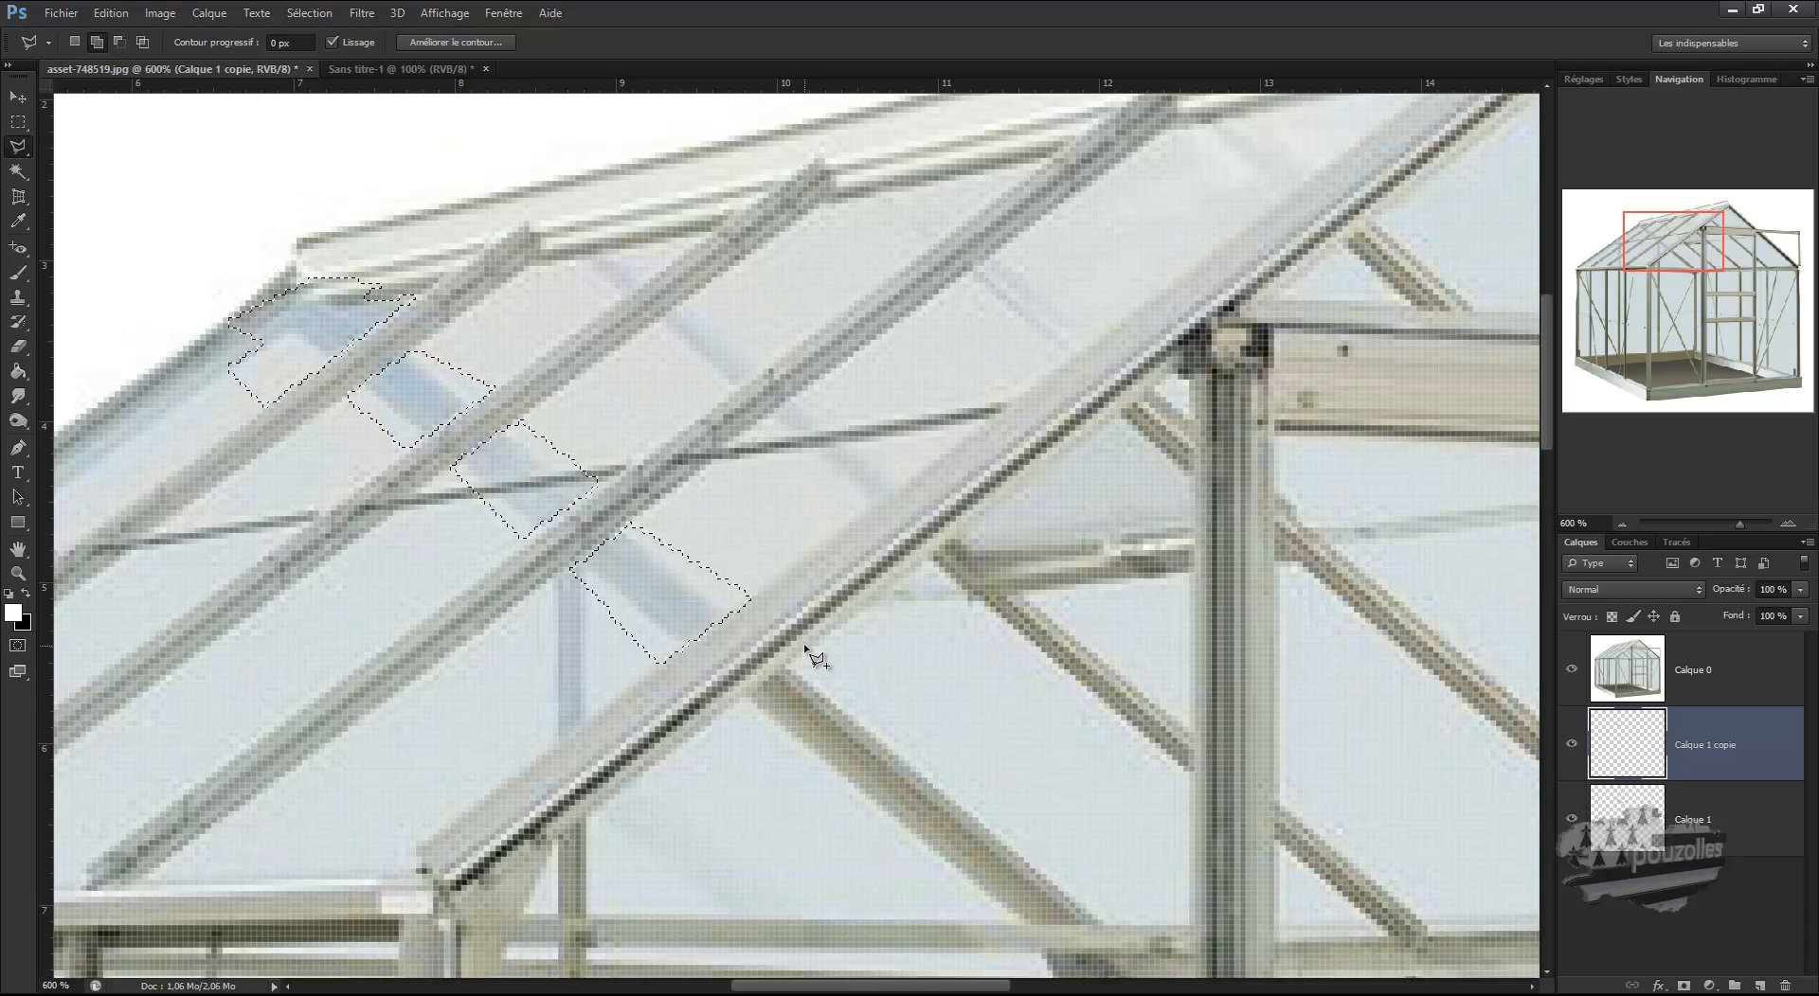
# Move both beam layers back above Calque 0 and delete the selected pane areas from Calque 1 copie
pyautogui.scroll(-3, 773, 565)
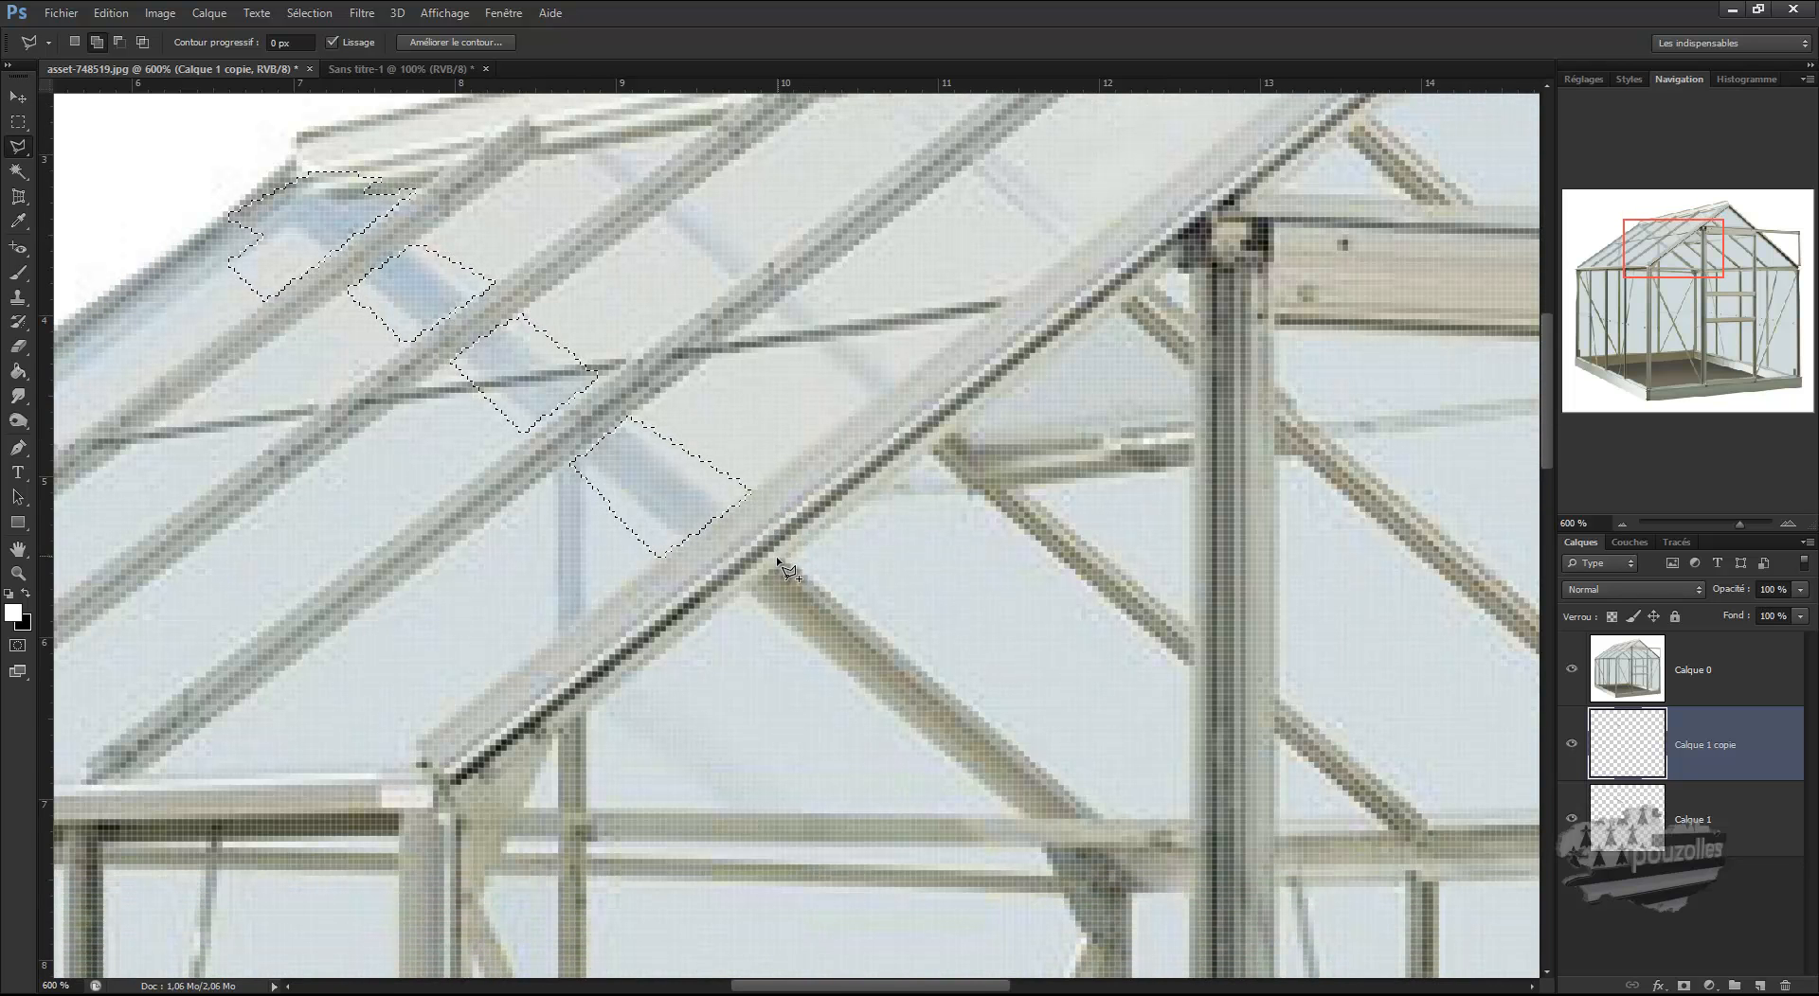
pyautogui.moveTo(1640, 744); pyautogui.dragTo(1703, 694)
pyautogui.moveTo(1713, 815); pyautogui.dragTo(1687, 649)
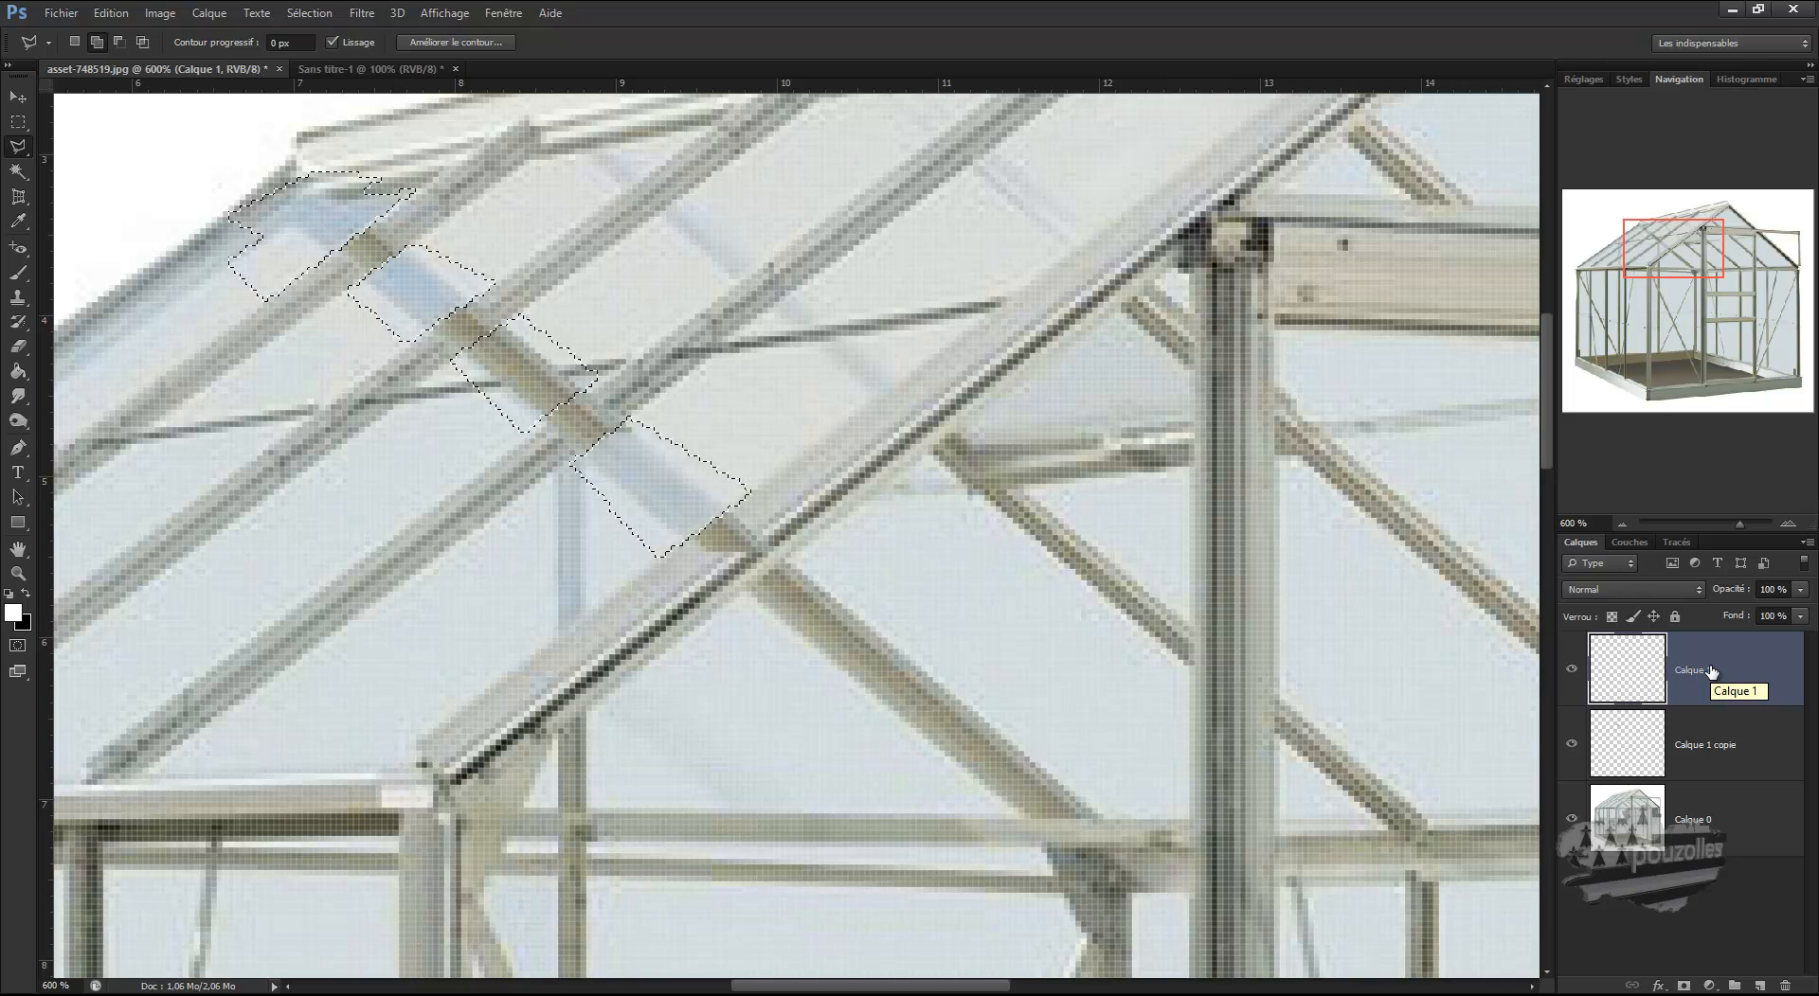
pyautogui.click(1634, 742)
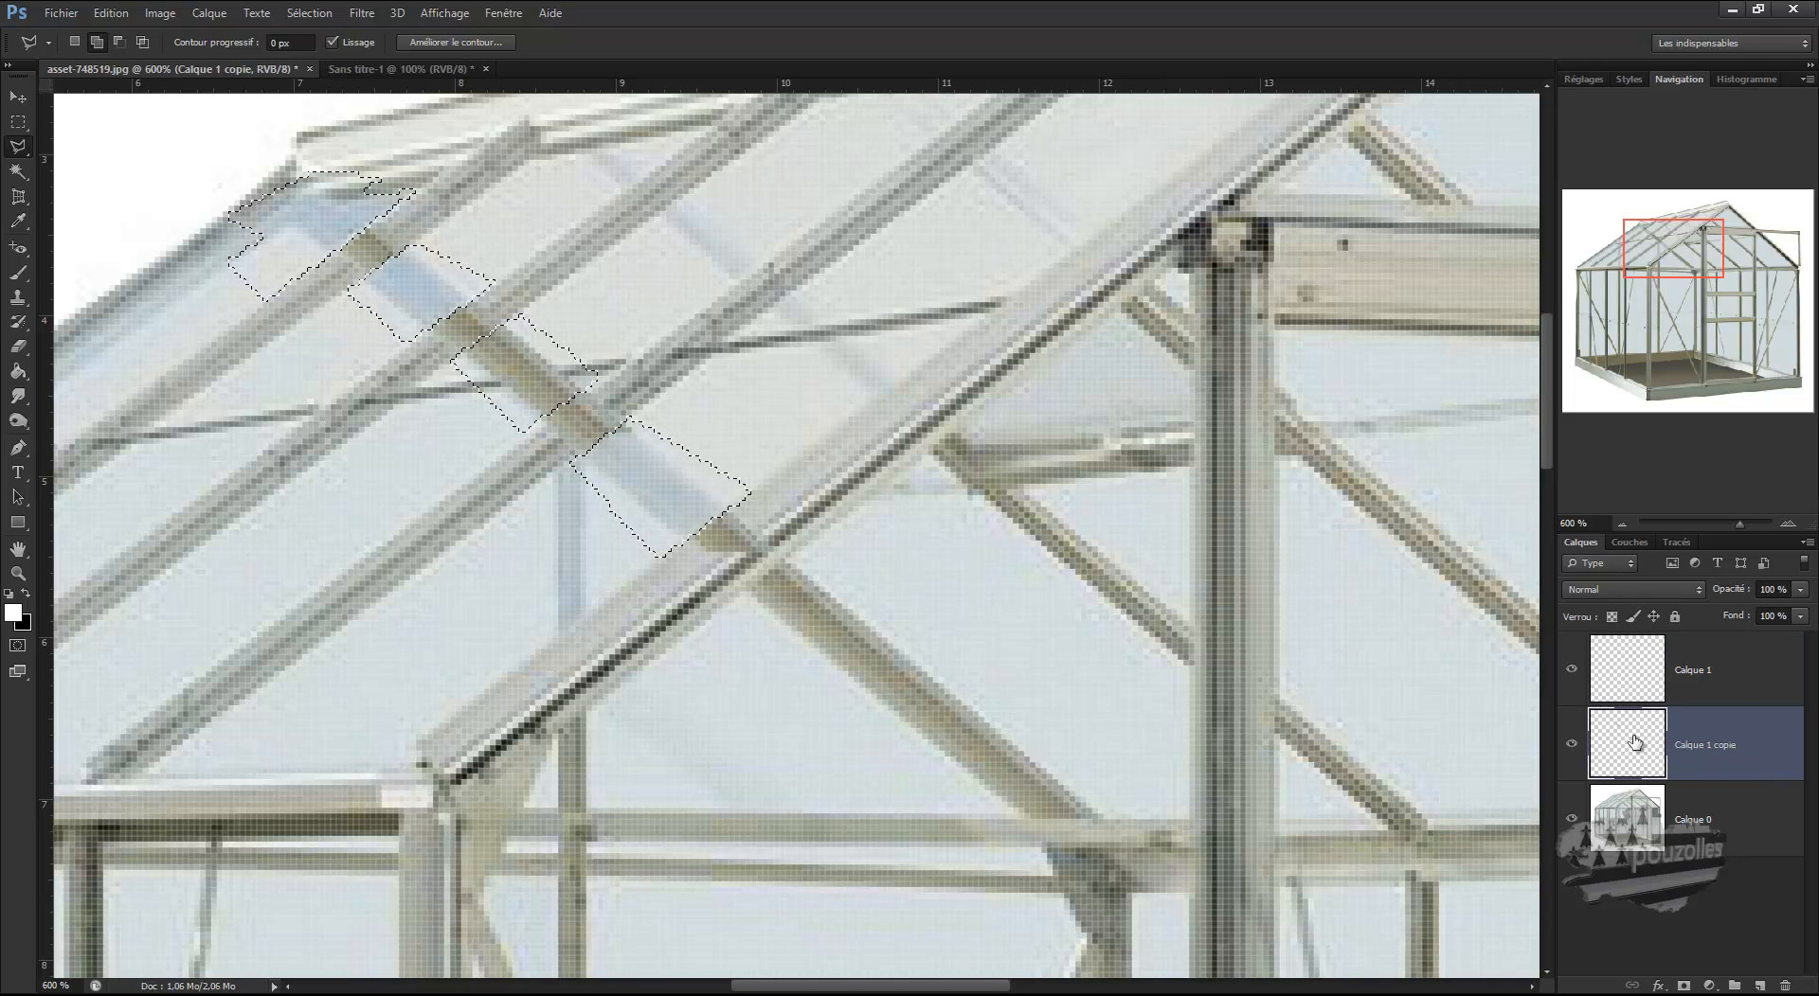
pyautogui.press('Delete')
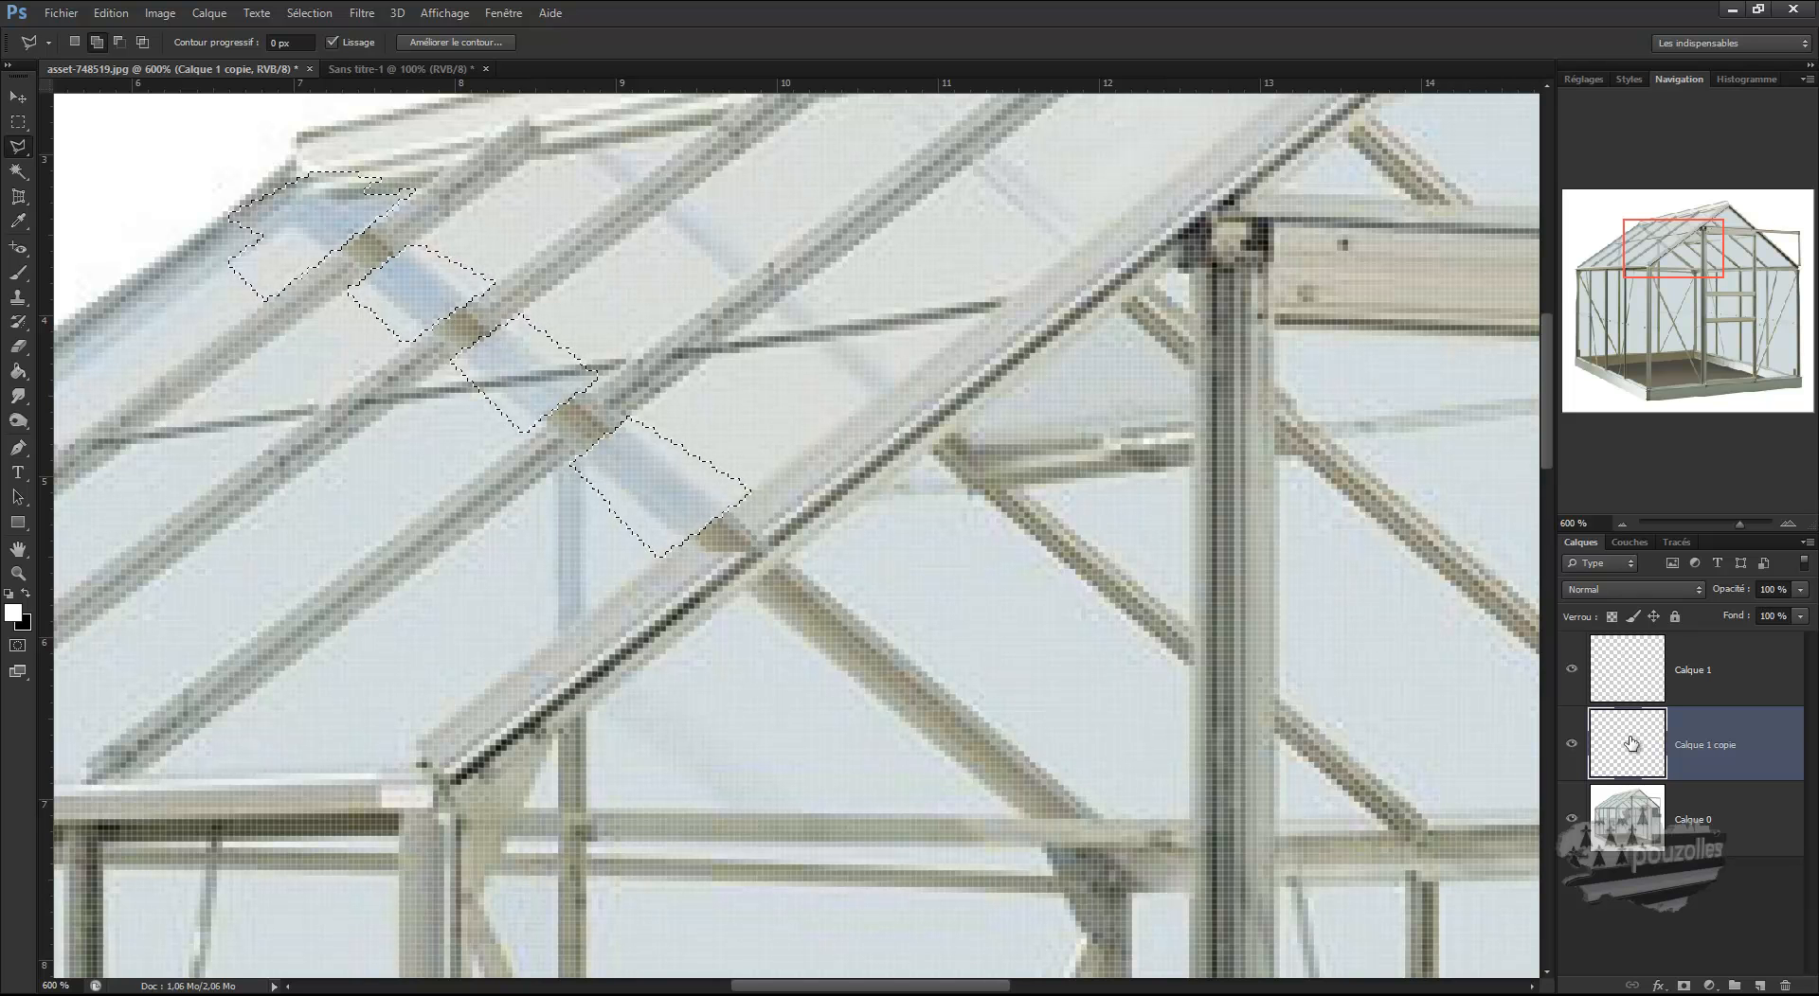
# Undo the deletion on Calque 1 copie and step back through the history until all roof pane selections are gone
pyautogui.click(106, 13)
pyautogui.click(119, 69)
pyautogui.click(106, 16)
pyautogui.click(115, 69)
pyautogui.click(111, 13)
pyautogui.click(117, 69)
pyautogui.click(111, 13)
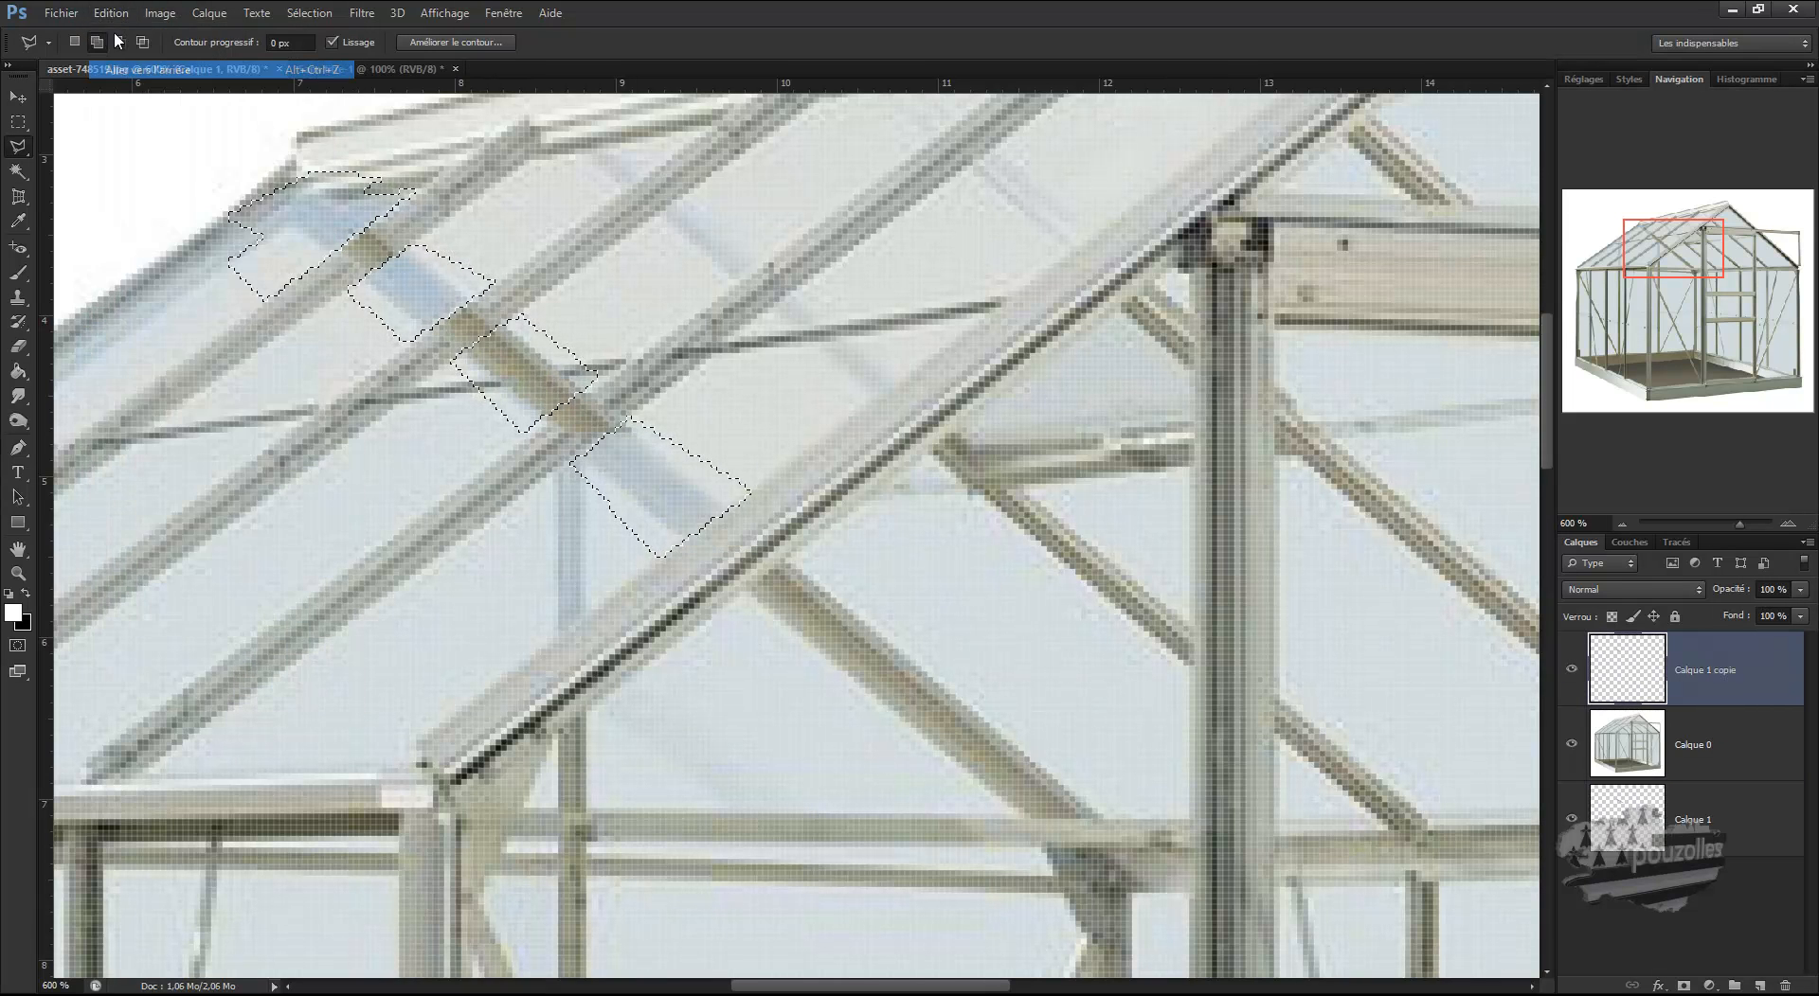
pyautogui.click(119, 70)
pyautogui.click(112, 13)
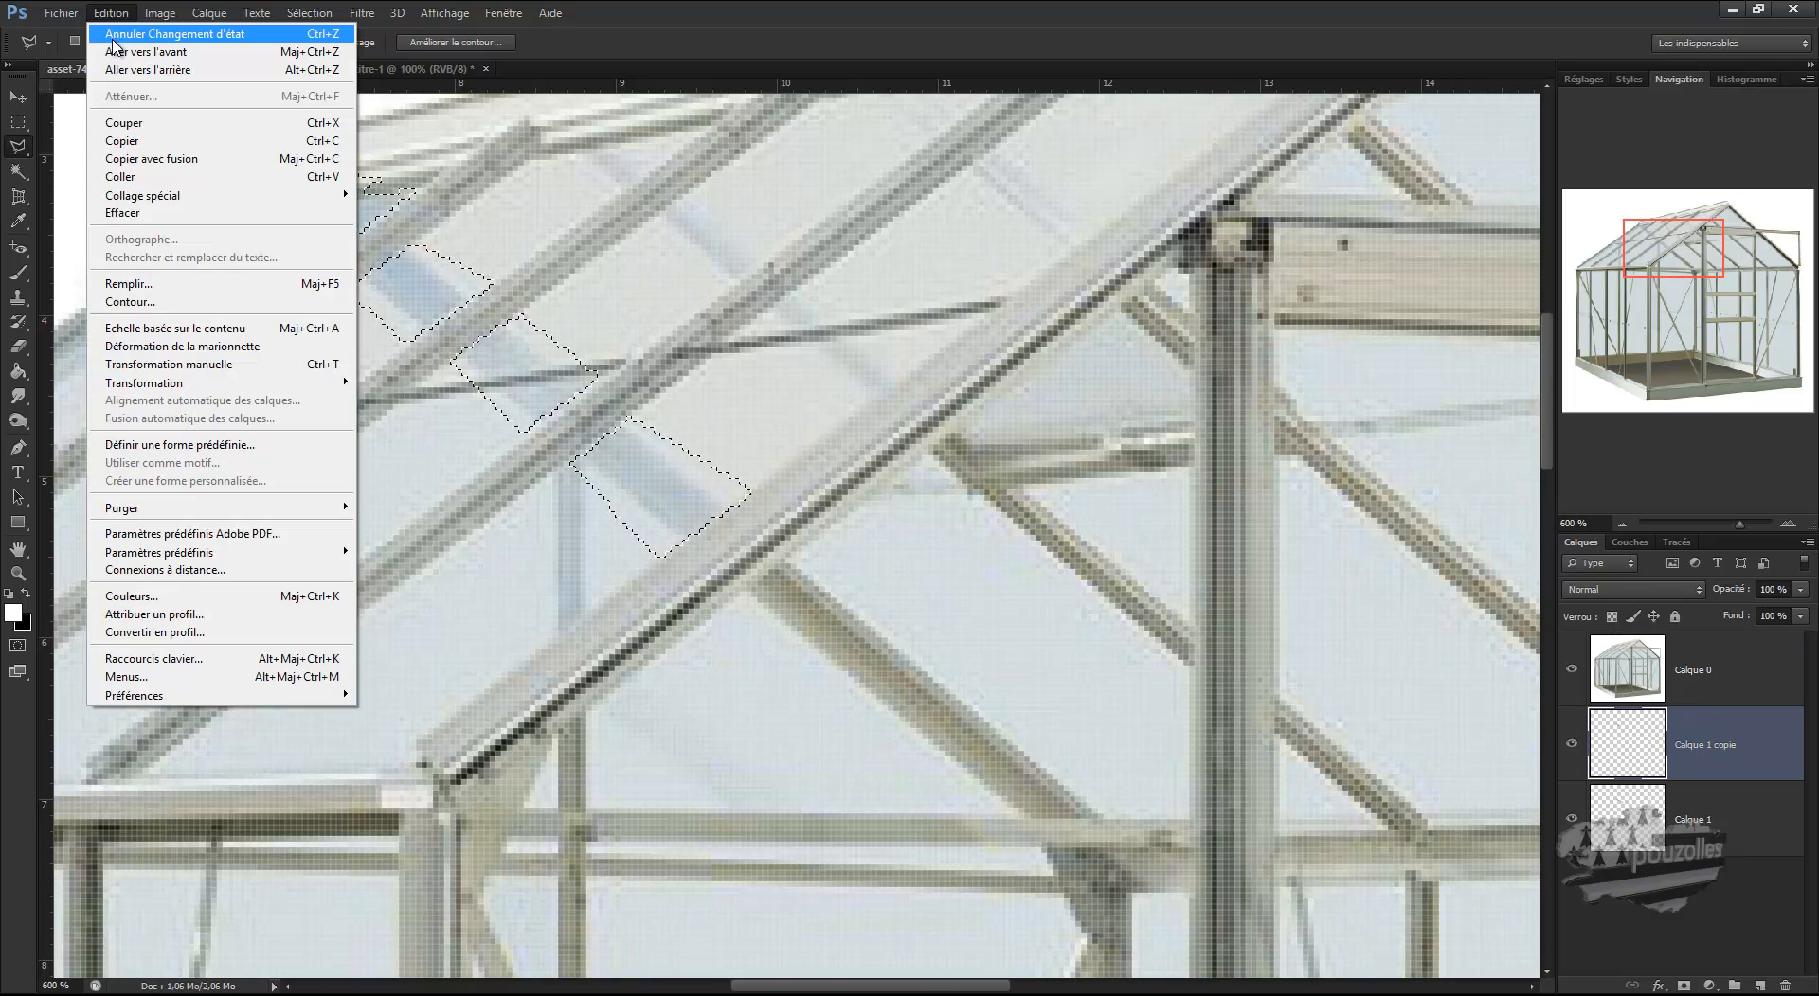
pyautogui.click(117, 69)
pyautogui.click(111, 14)
pyautogui.click(116, 70)
pyautogui.click(112, 13)
pyautogui.click(117, 14)
pyautogui.click(121, 70)
pyautogui.click(118, 14)
pyautogui.click(121, 70)
pyautogui.click(111, 13)
pyautogui.click(121, 75)
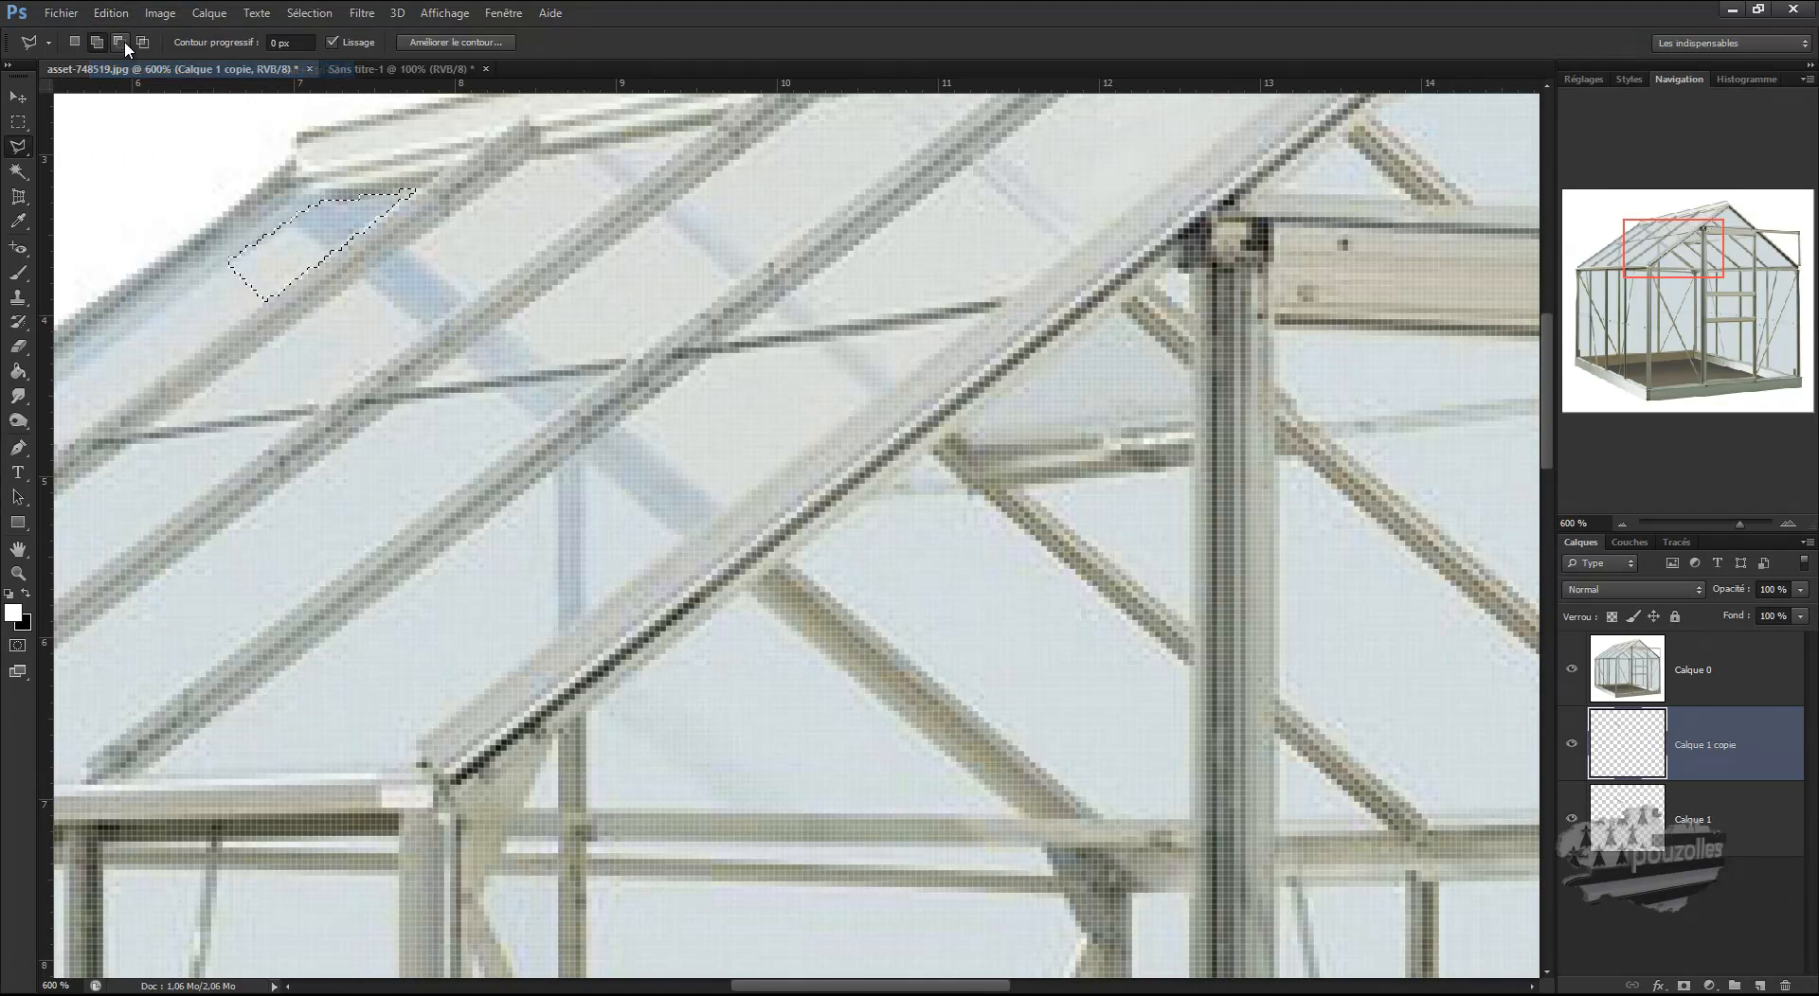
pyautogui.click(111, 13)
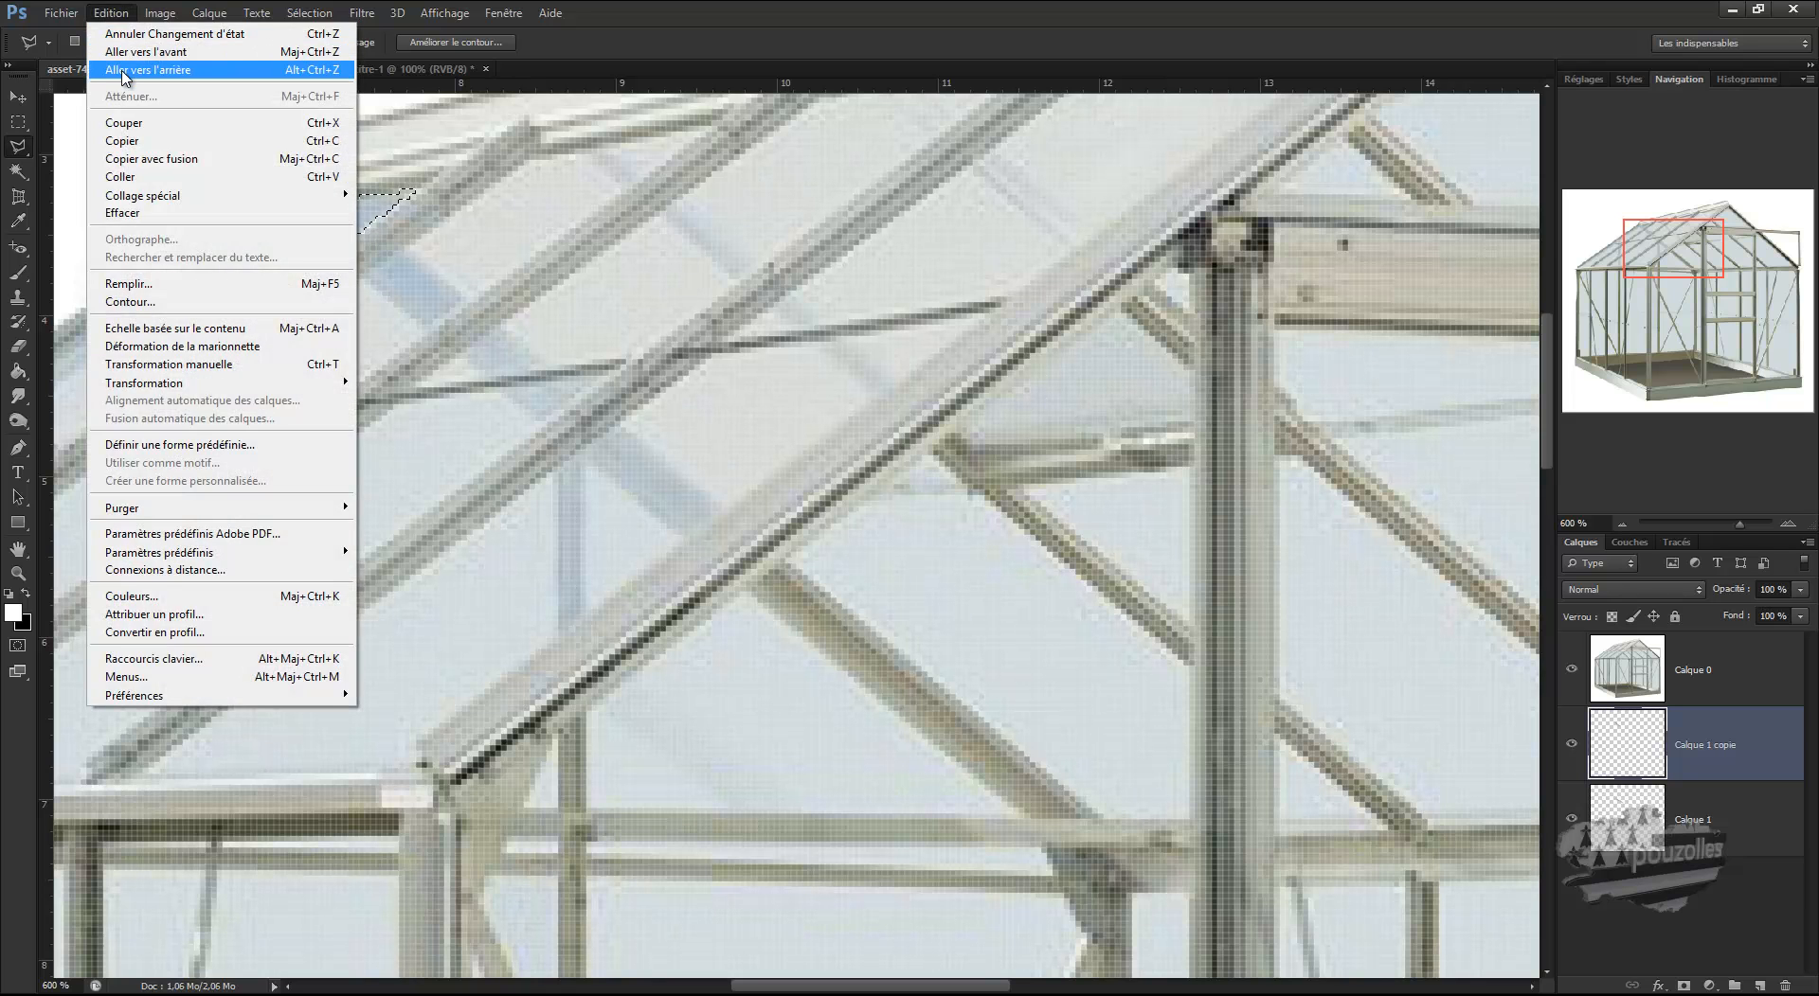
pyautogui.click(122, 72)
pyautogui.click(111, 13)
pyautogui.click(124, 70)
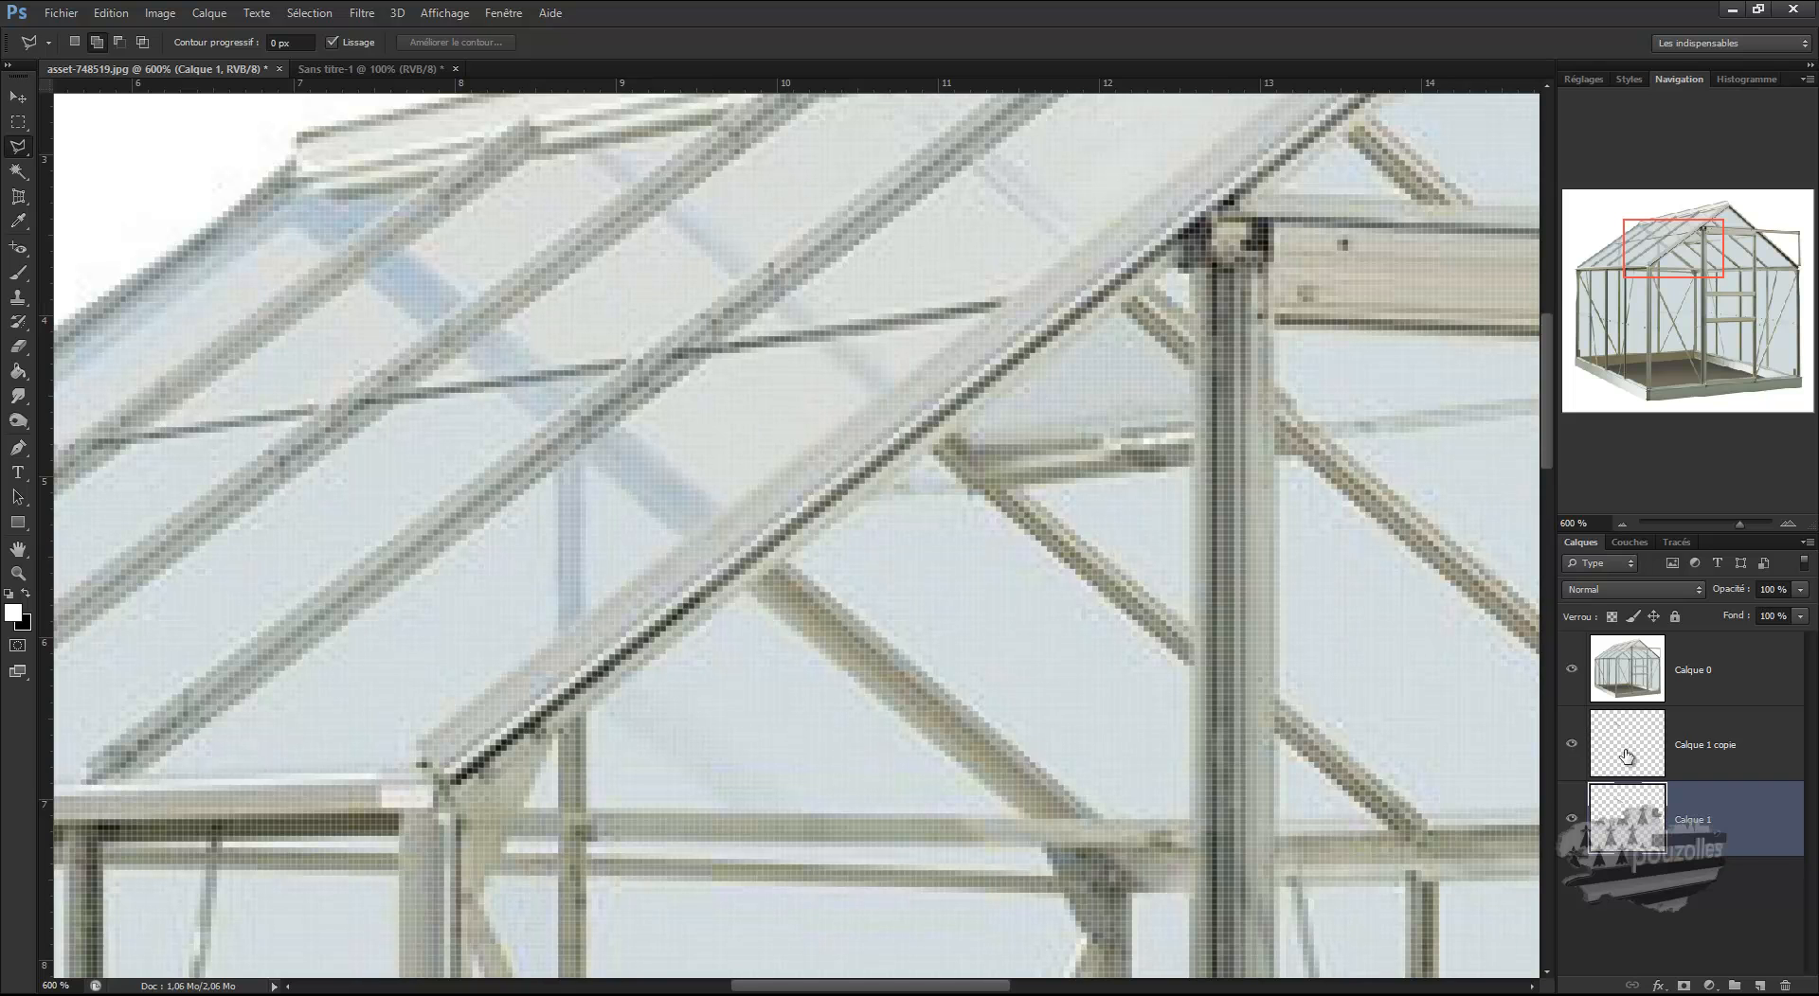
# With the Polygonal Lasso, select the far upper roof corner and the areas where the beam crosses the first two rafters
pyautogui.click(324, 200)
pyautogui.doubleClick(371, 132)
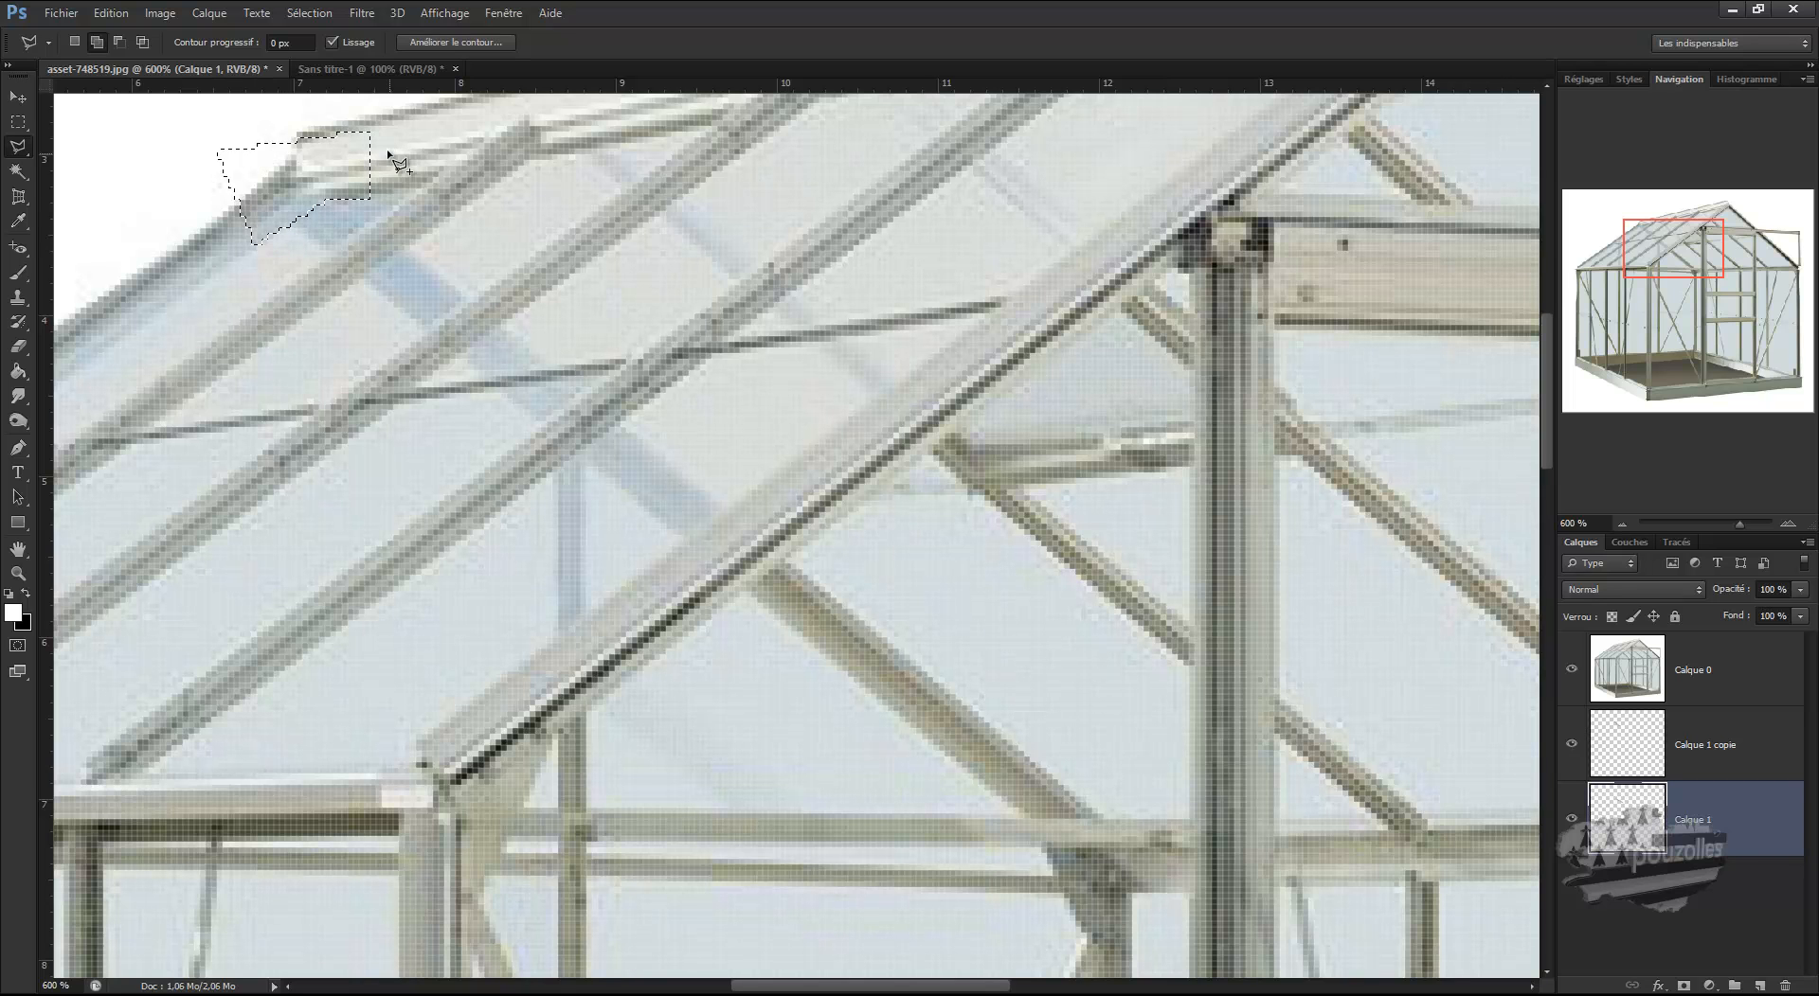
pyautogui.click(386, 217)
pyautogui.doubleClick(404, 230)
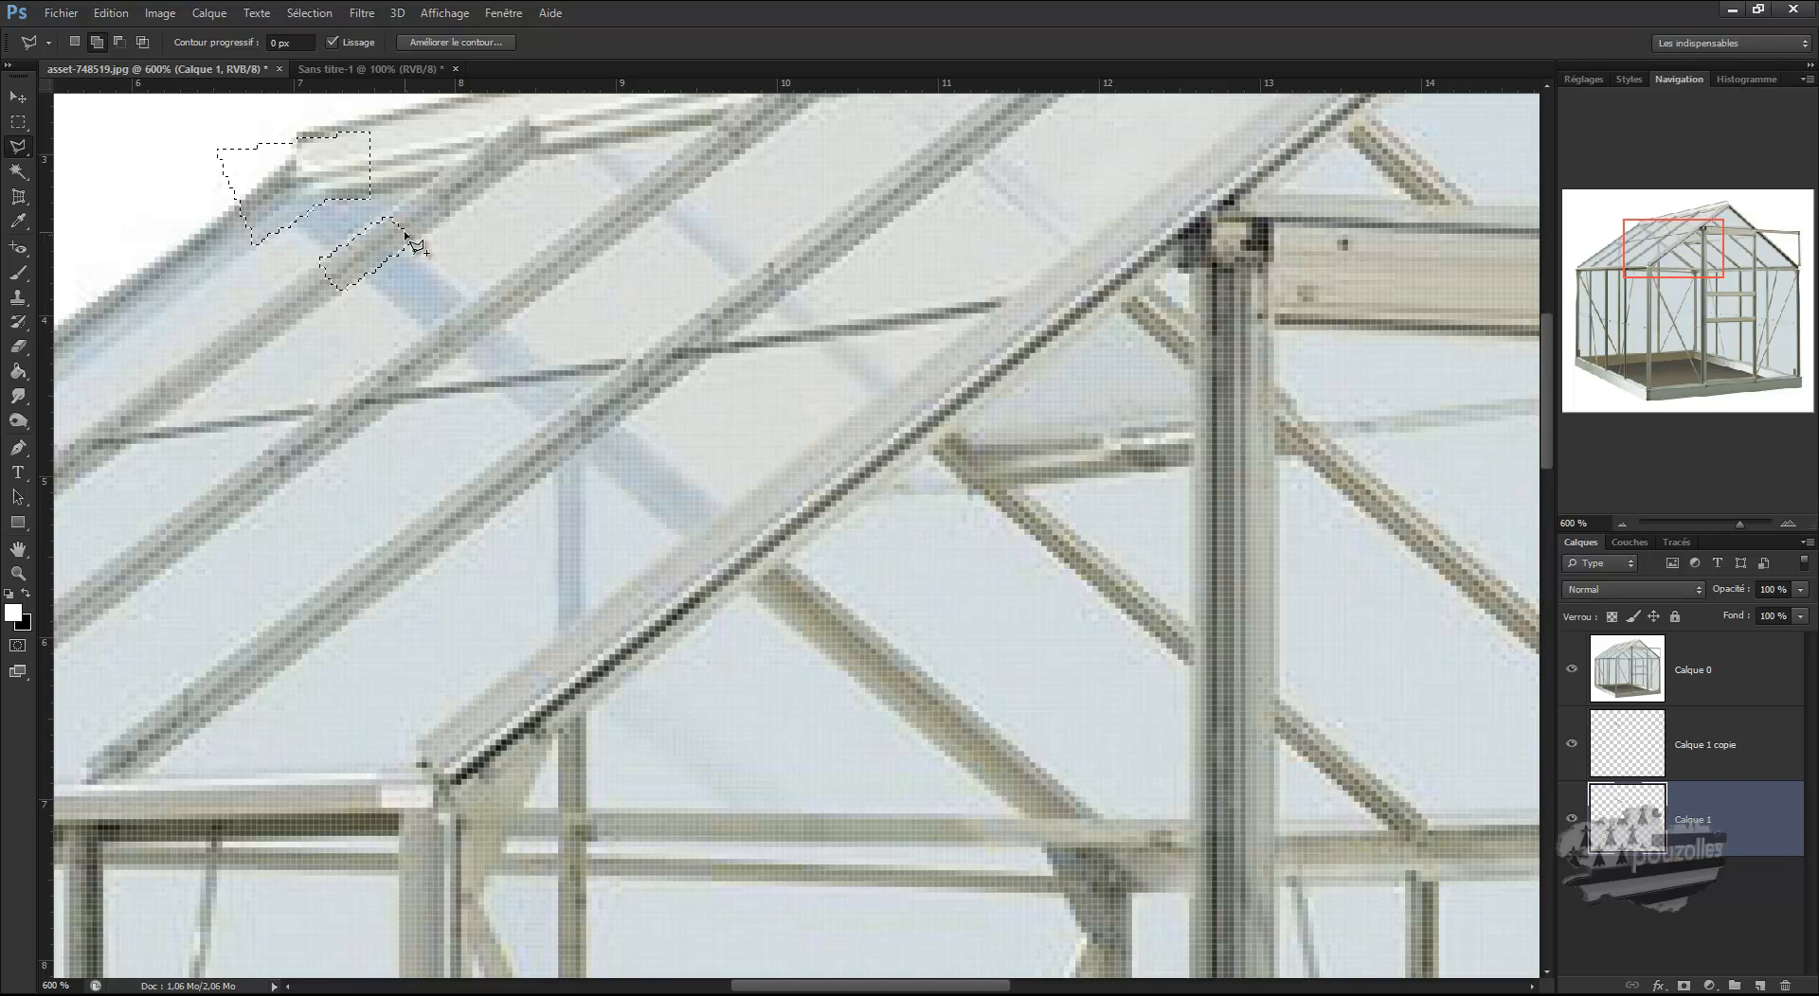
pyautogui.click(485, 292)
pyautogui.doubleClick(519, 308)
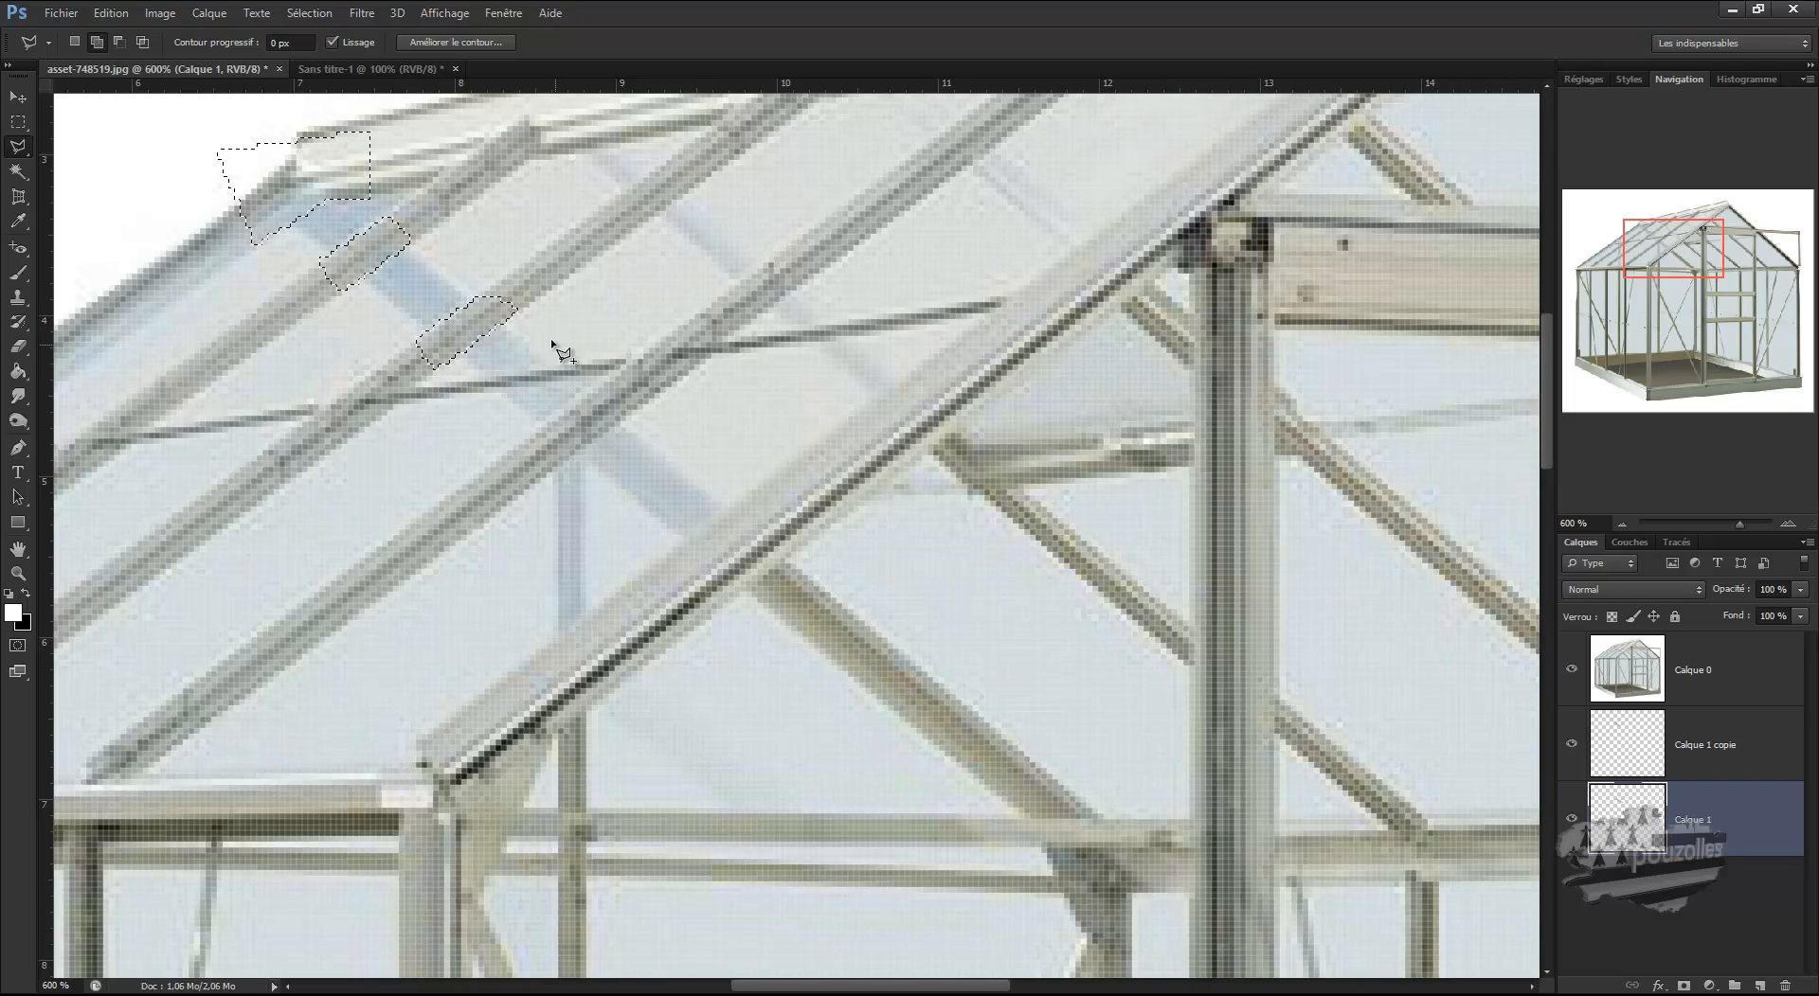
# Add the beam's crossings with the third rafter and the front roof edge to the selection
pyautogui.click(619, 368)
pyautogui.click(541, 471)
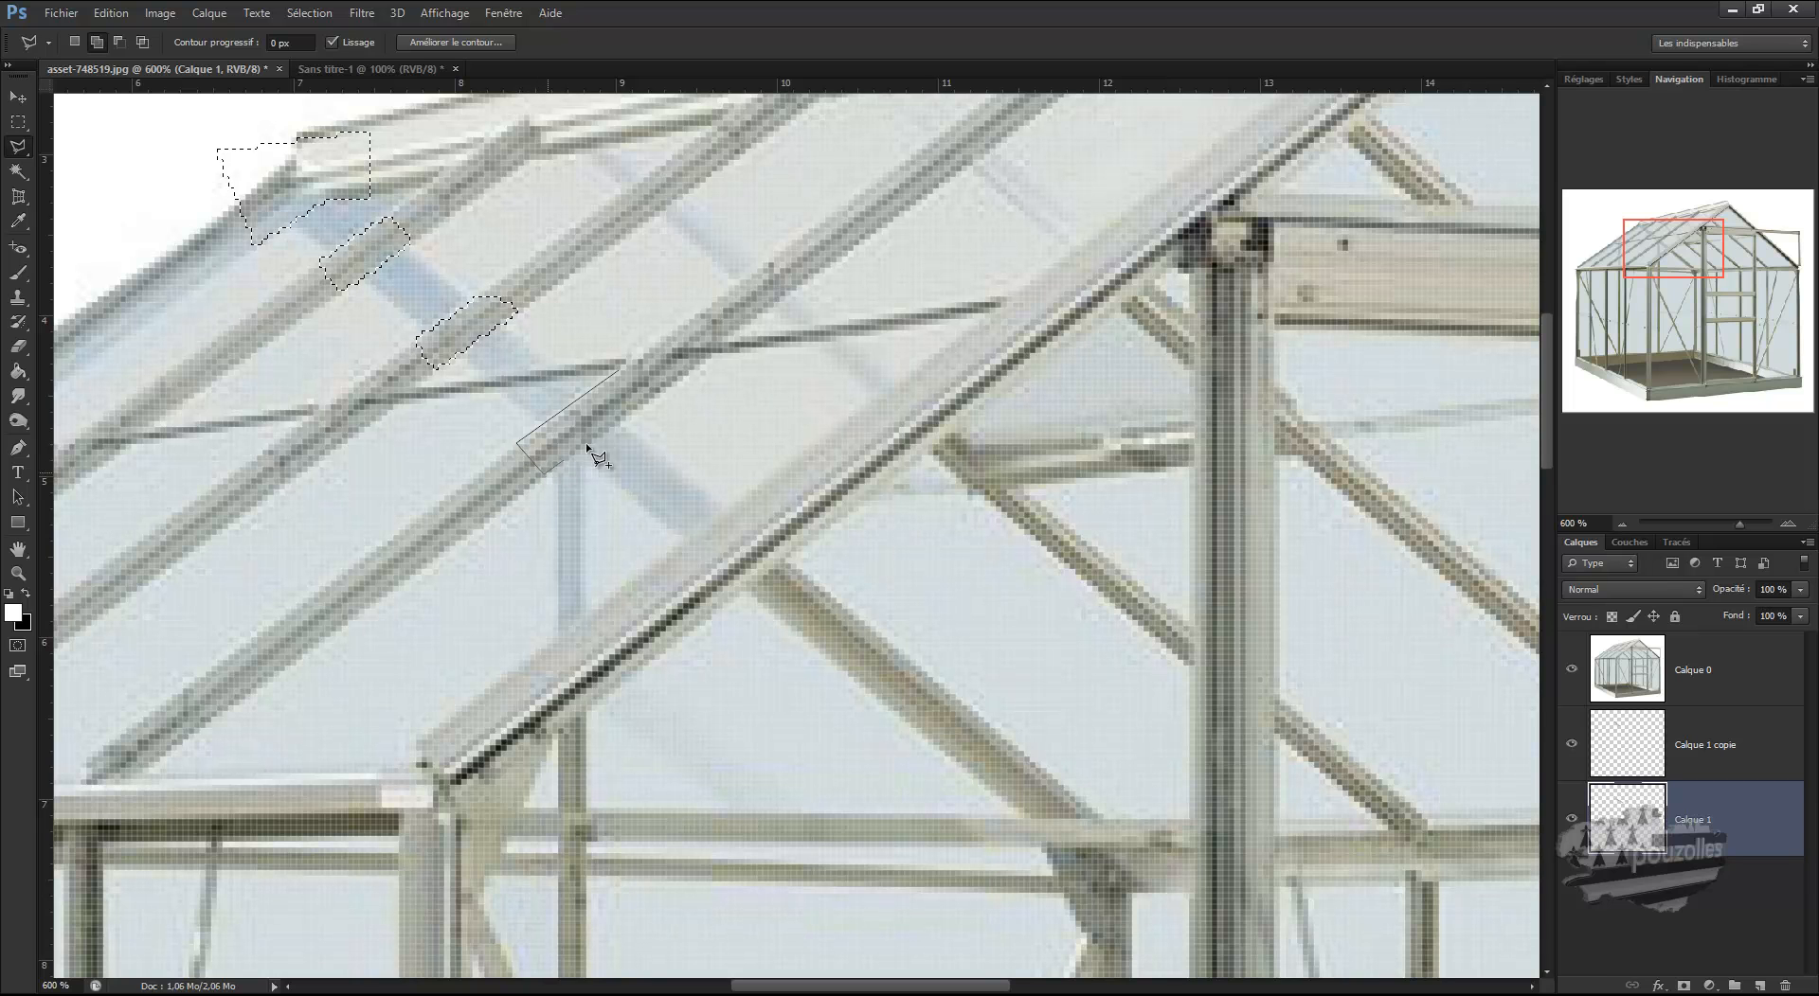
pyautogui.doubleClick(652, 397)
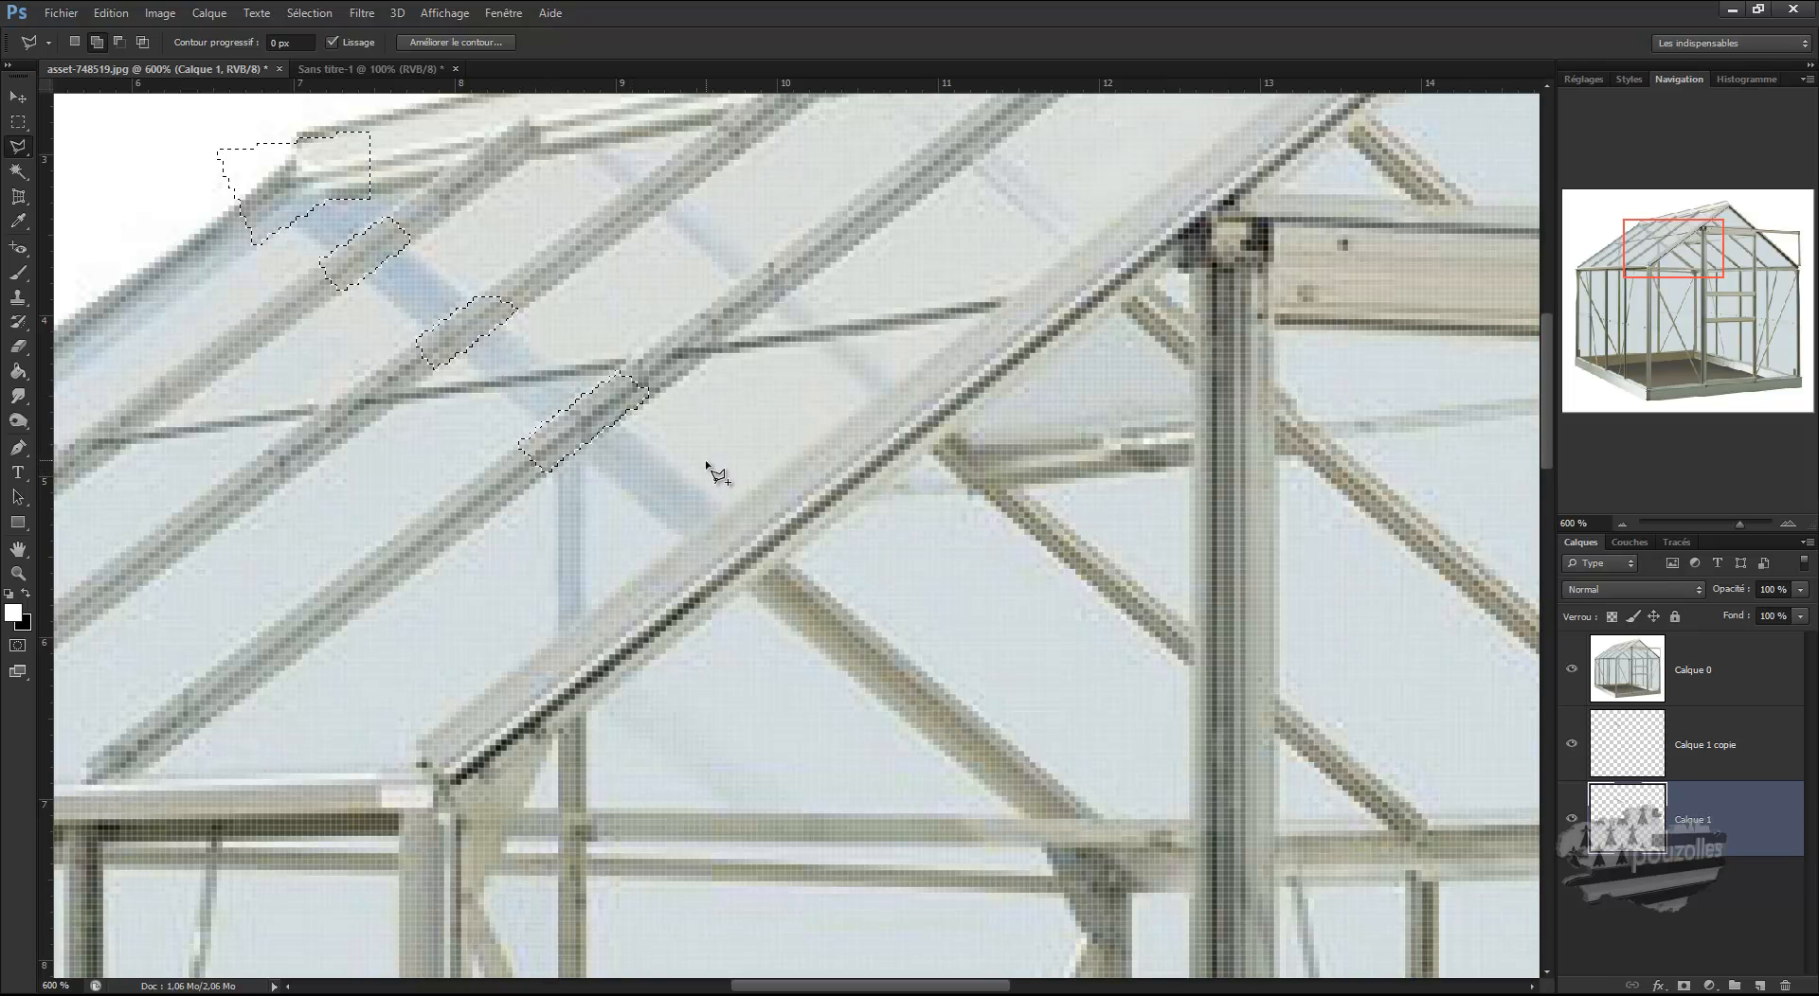
pyautogui.click(737, 503)
pyautogui.click(668, 554)
pyautogui.click(716, 602)
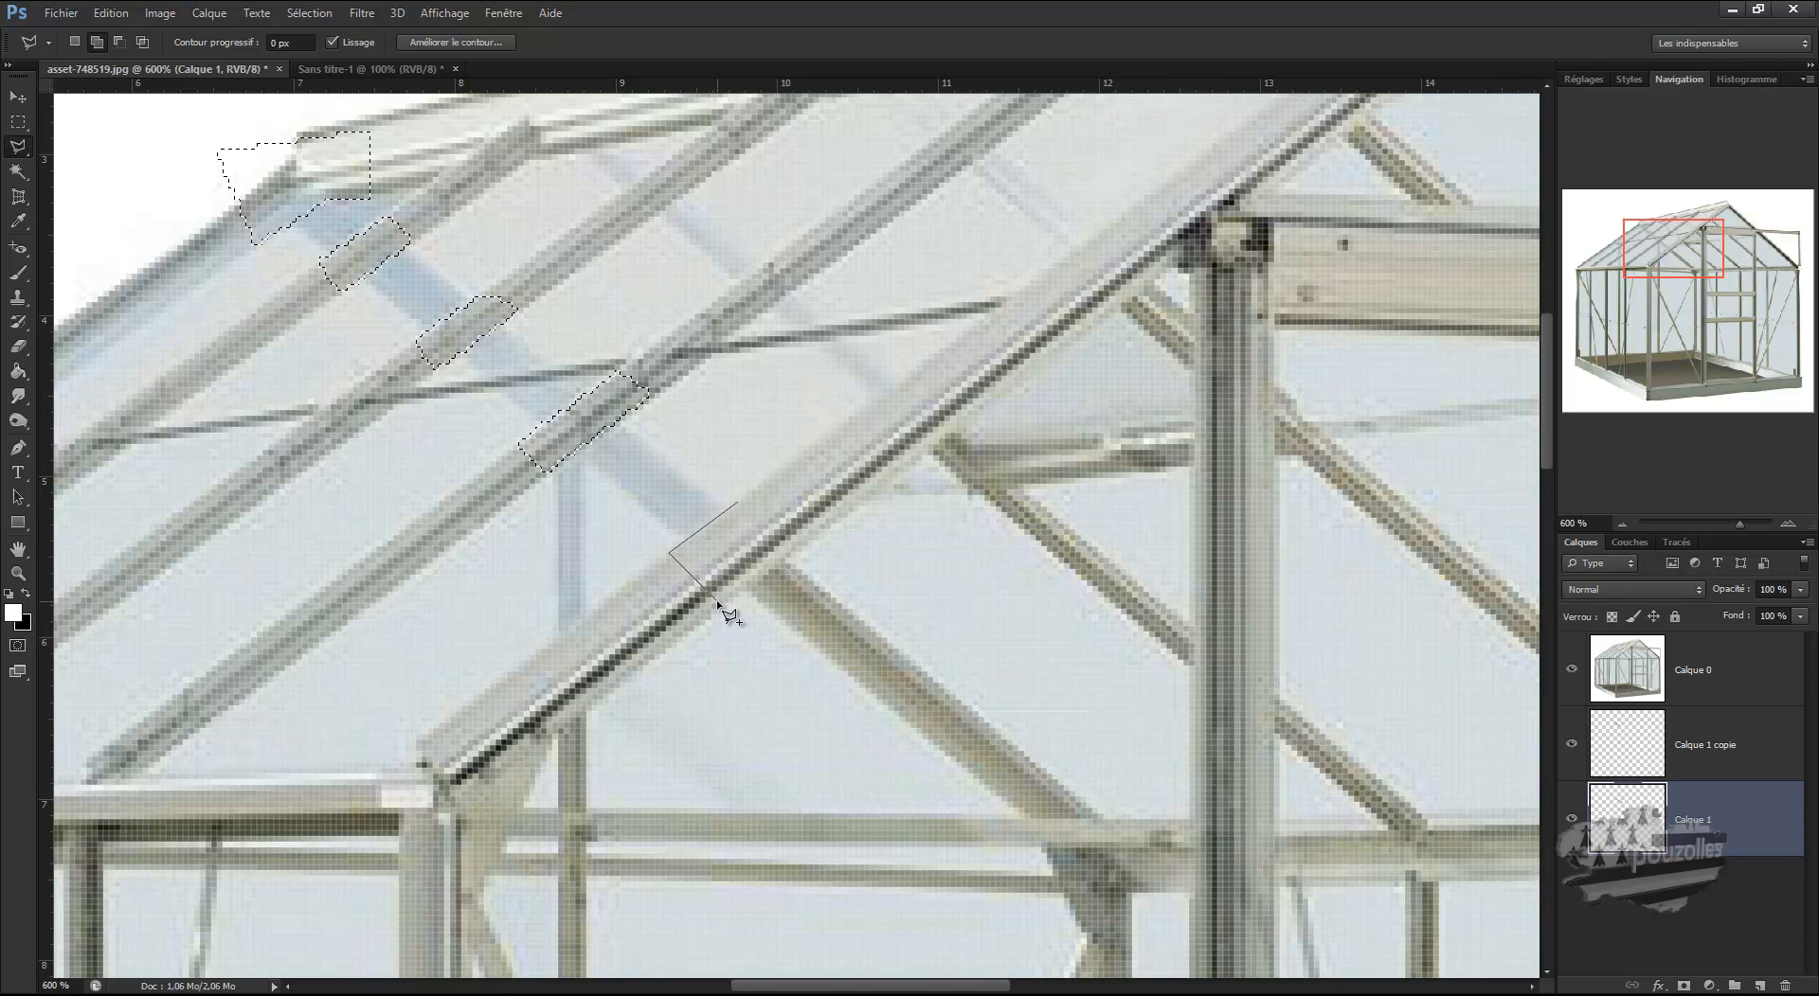
pyautogui.doubleClick(804, 542)
pyautogui.click(799, 536)
pyautogui.press('Escape')
# Move the beam layers above Calque 0, delete the selected crossing areas from Calque 1 copie and deselect
pyautogui.moveTo(1625, 750); pyautogui.dragTo(1655, 667)
pyautogui.click(1653, 667)
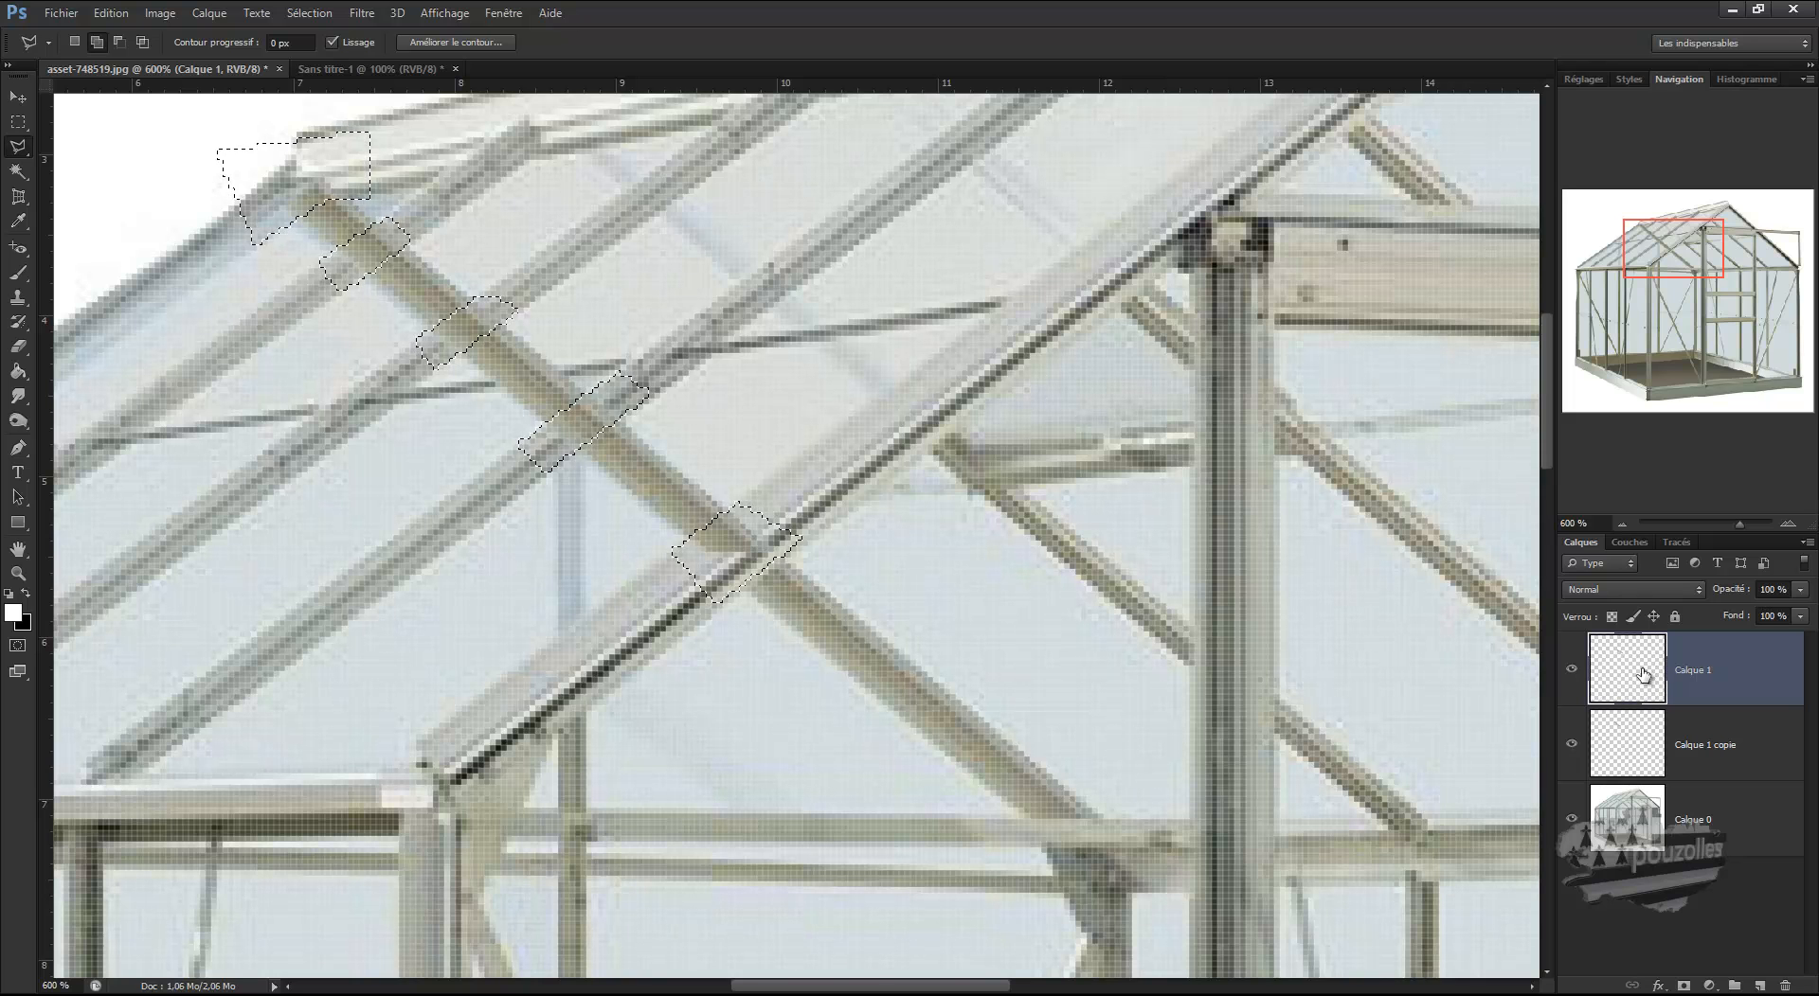
pyautogui.click(1622, 748)
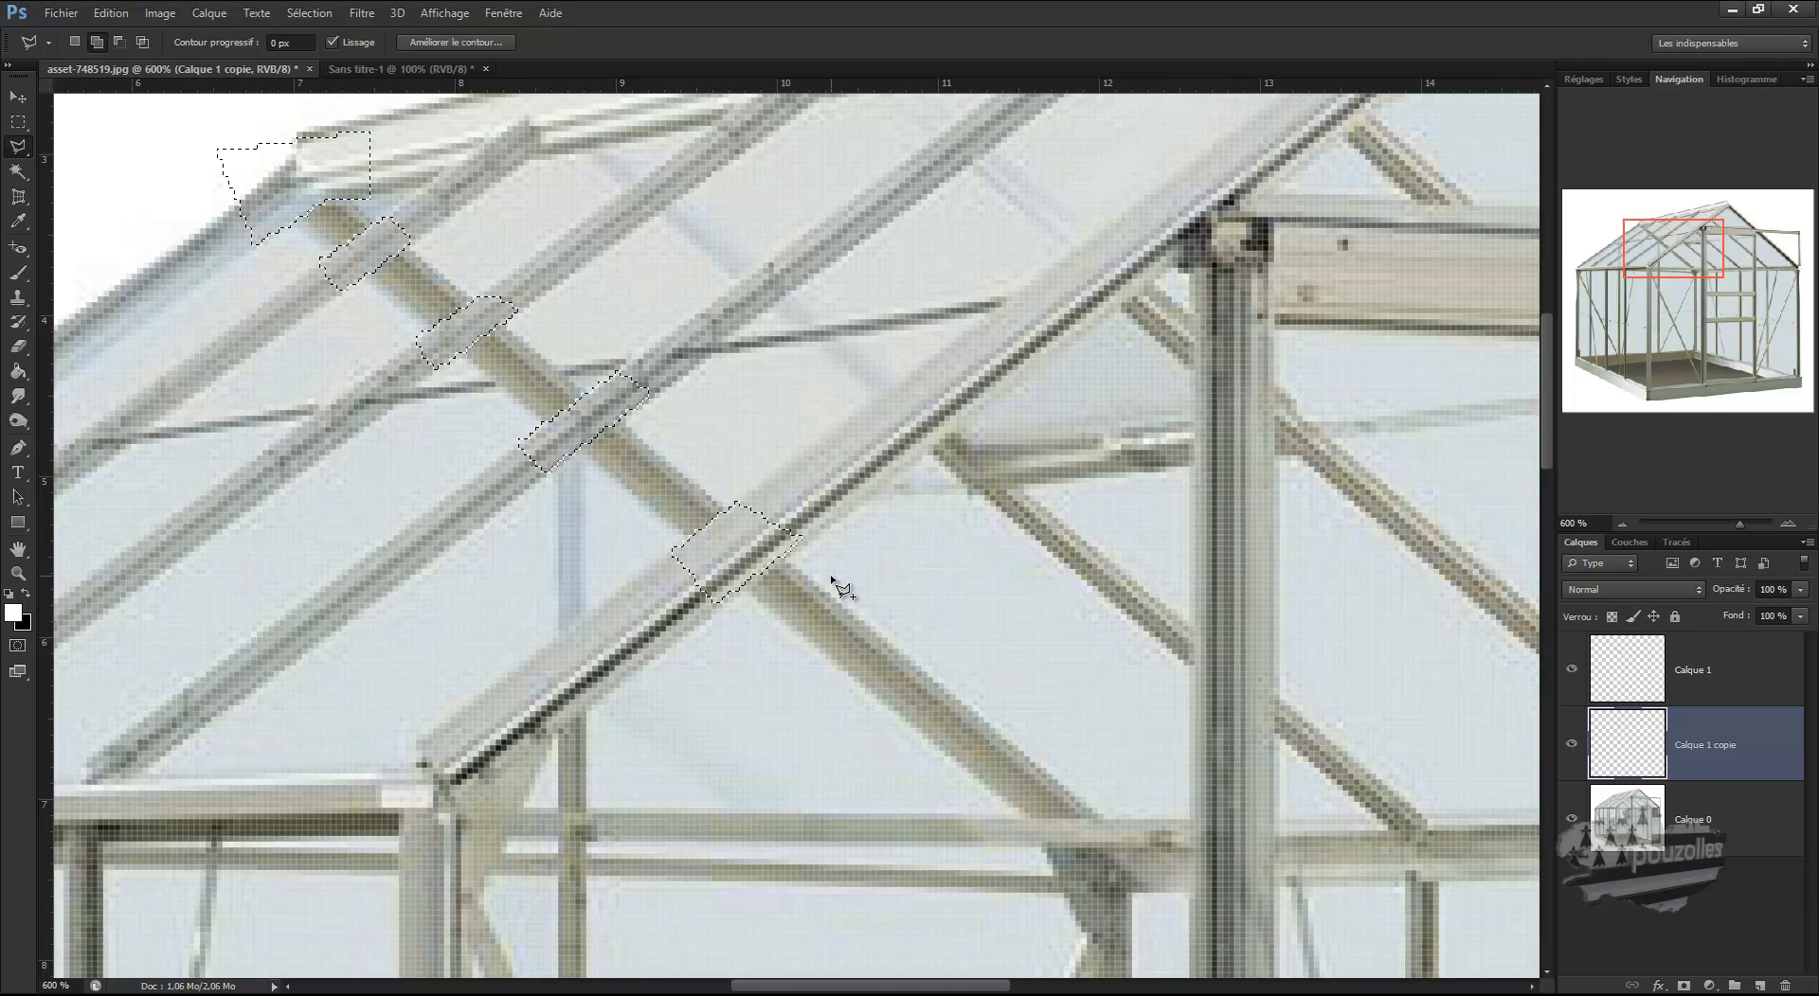
pyautogui.click(309, 13)
pyautogui.click(327, 52)
# On Calque 0, outline the front roof pane with the Polygonal Lasso and delete its glass
pyautogui.hscroll(2, 511, 545)
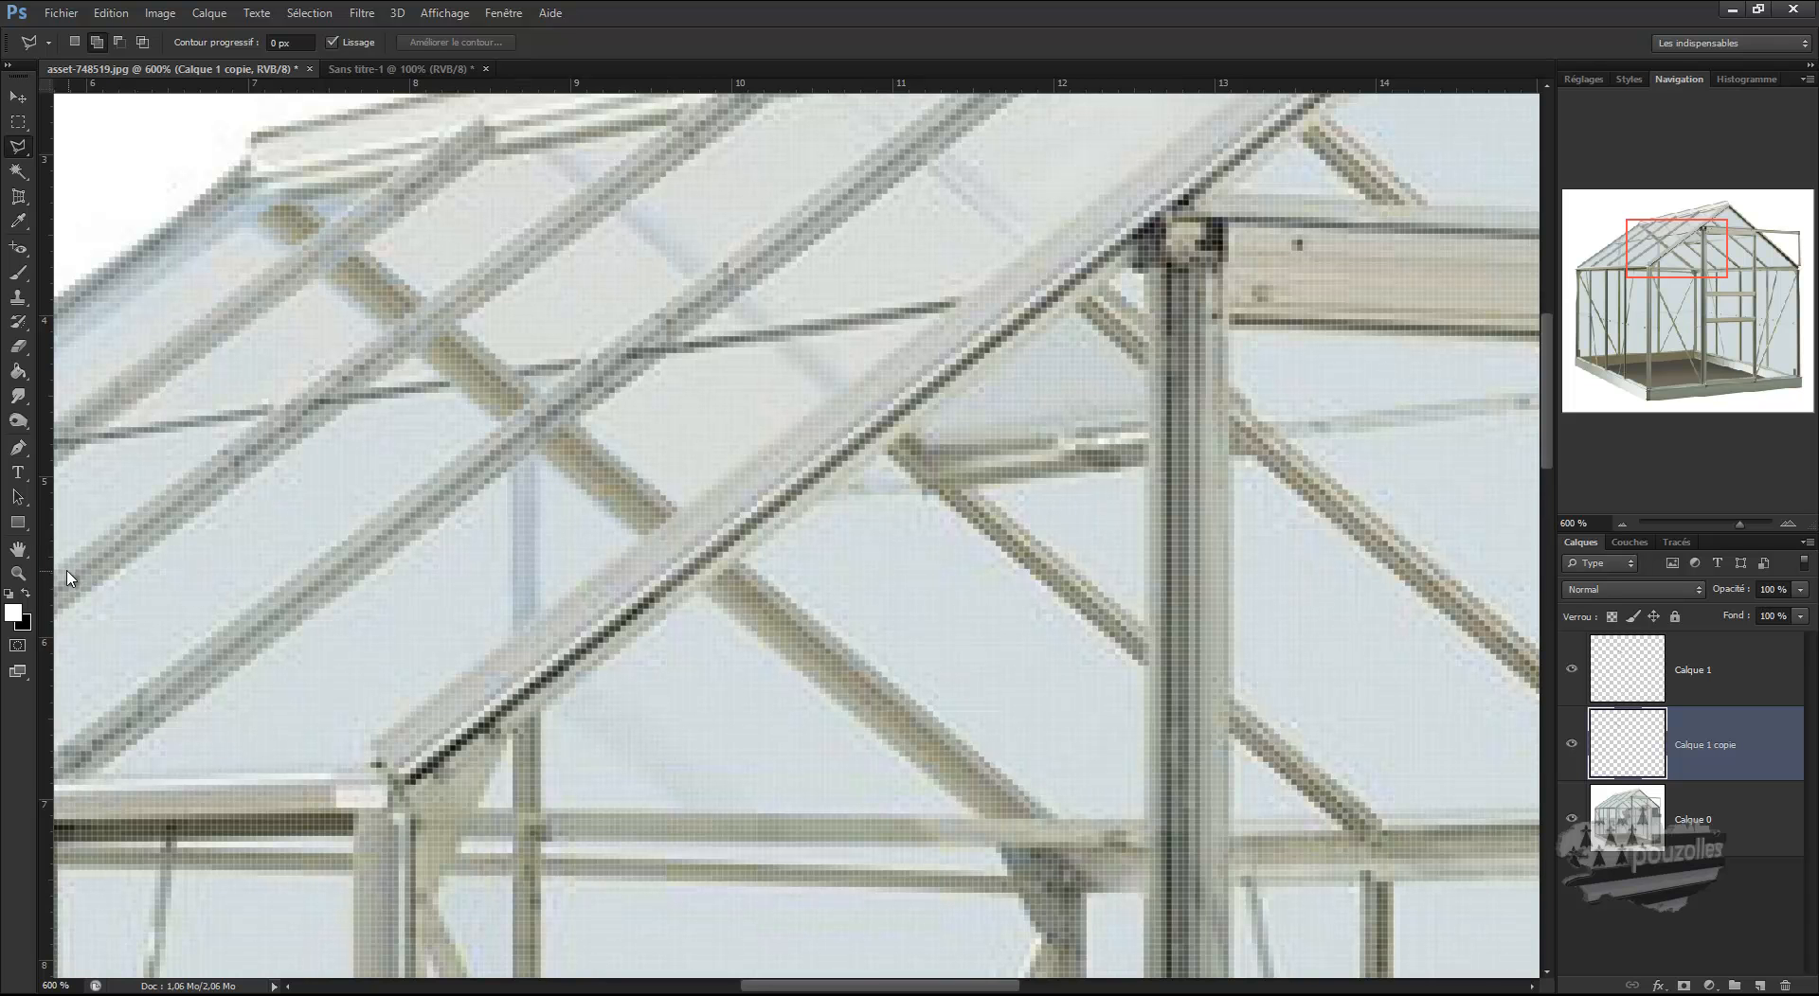
pyautogui.click(21, 572)
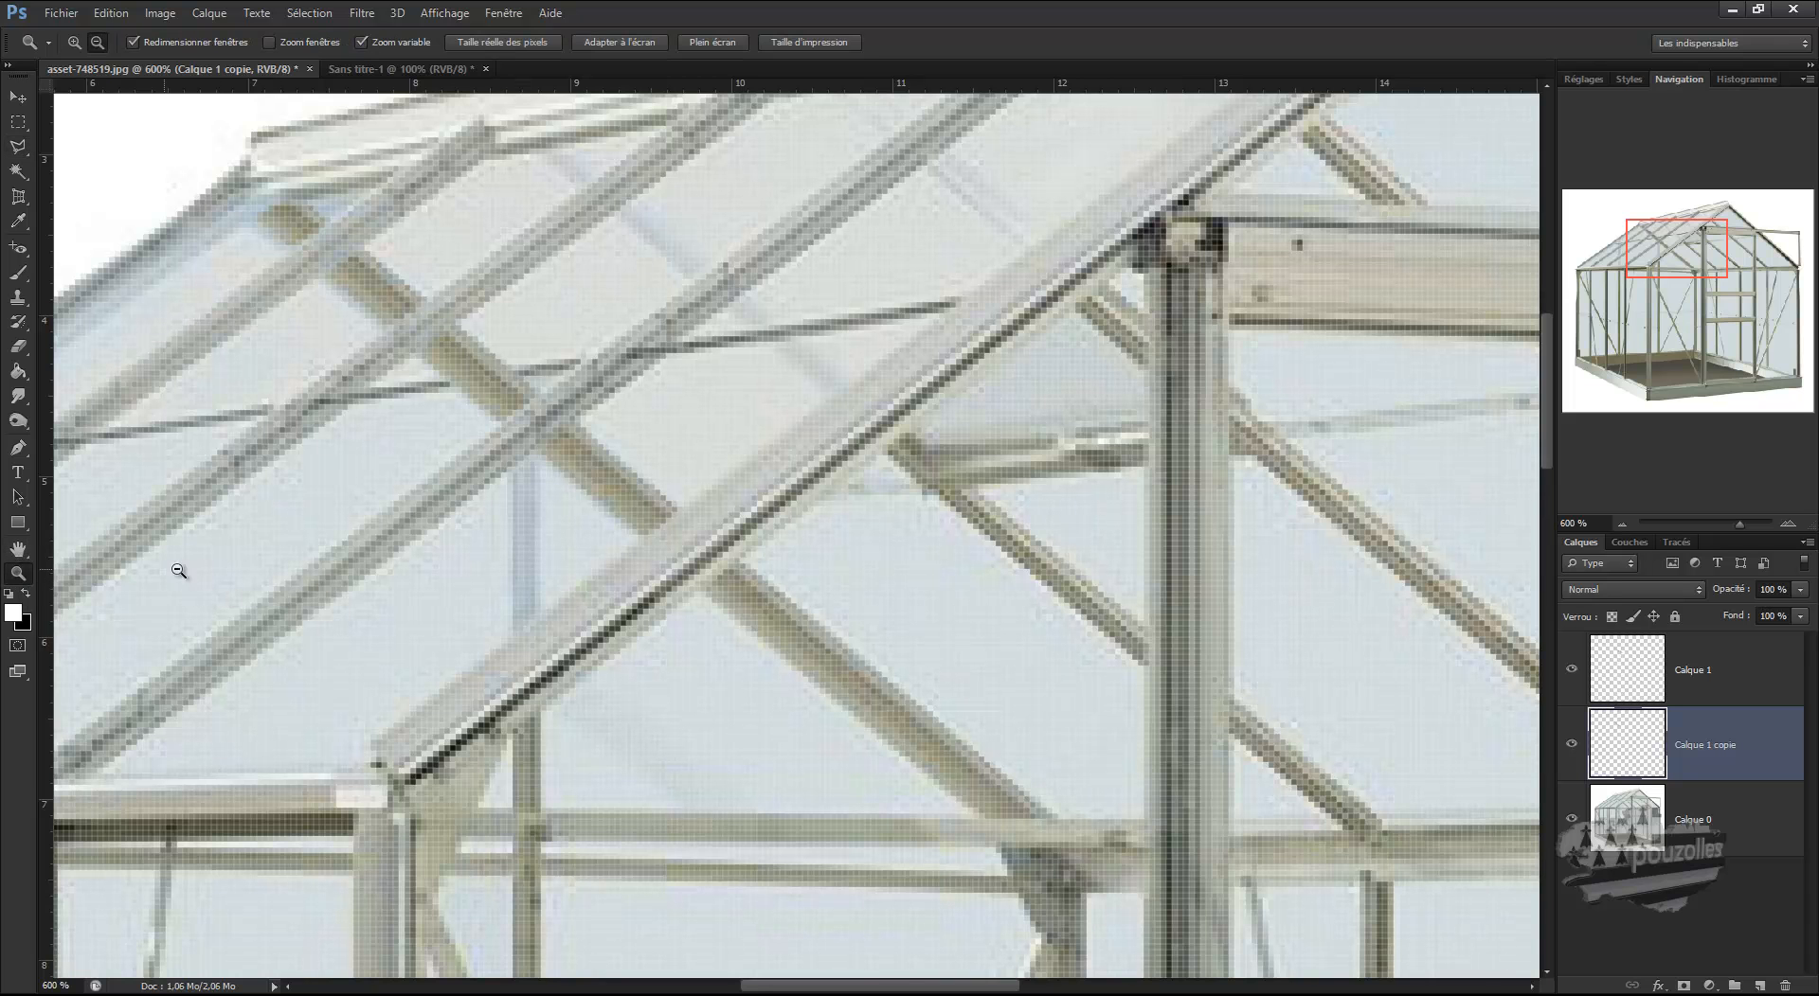
pyautogui.click(426, 569)
pyautogui.click(600, 569)
pyautogui.click(633, 572)
pyautogui.click(701, 591)
pyautogui.click(713, 595)
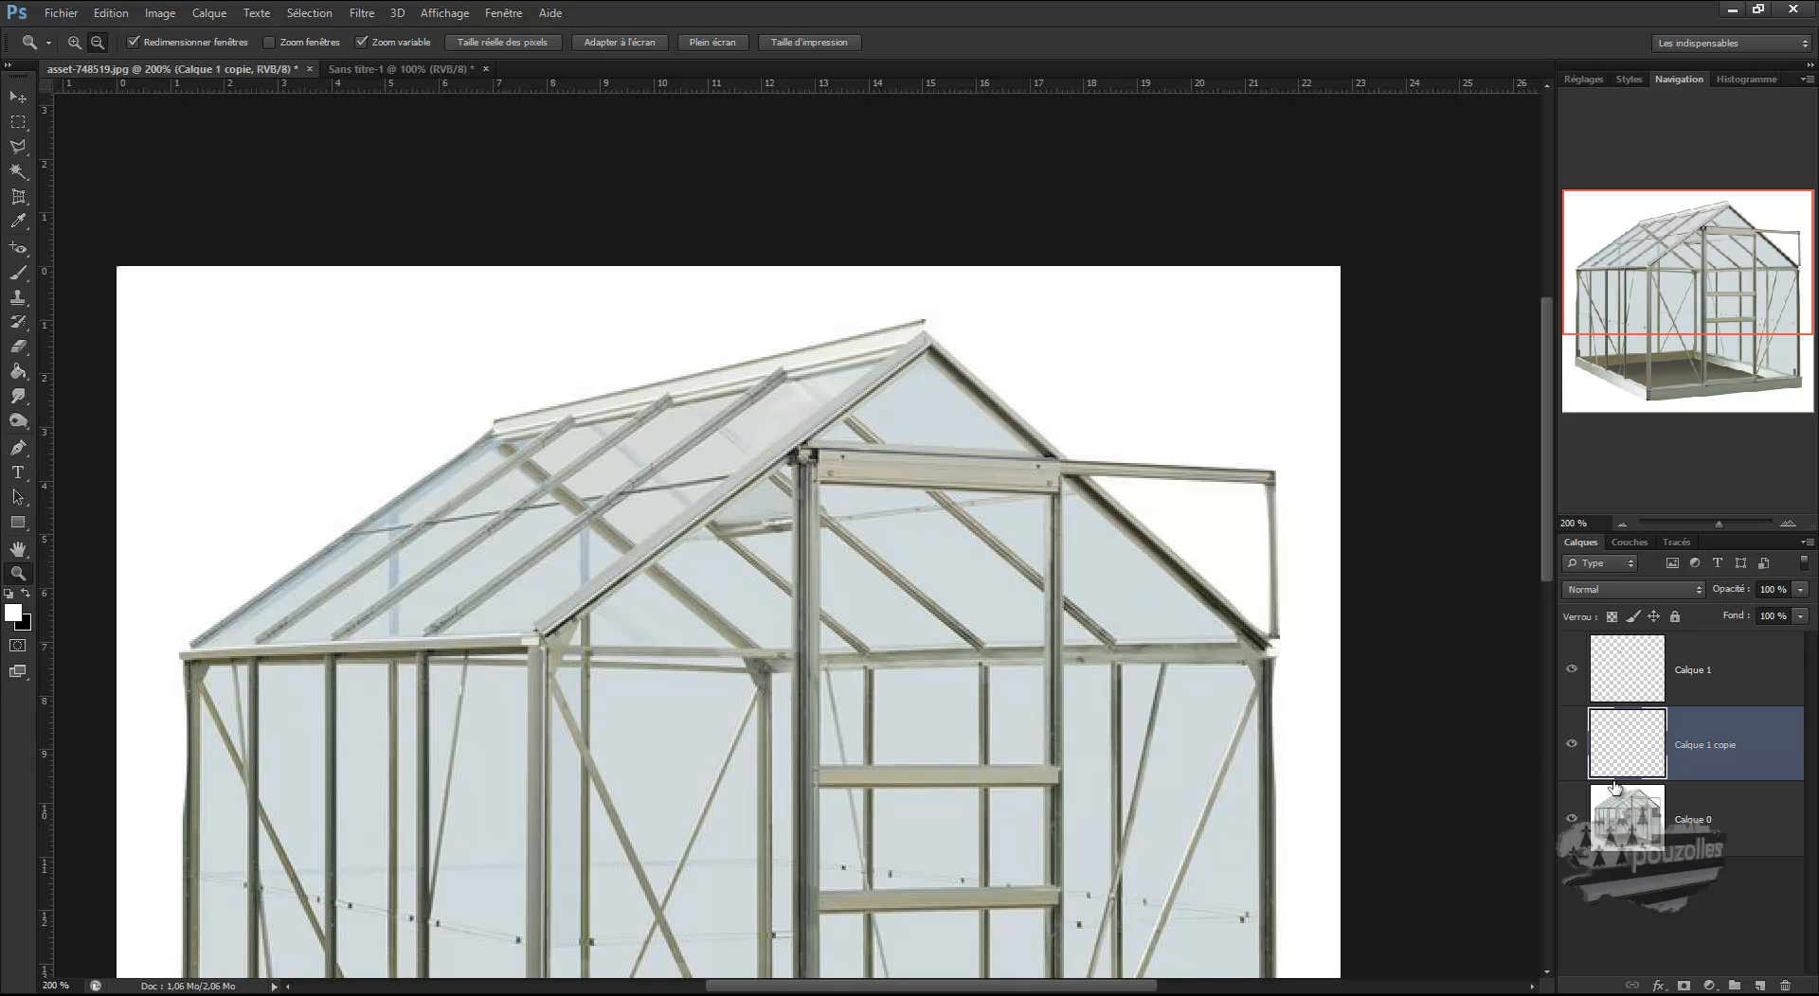
pyautogui.click(1645, 825)
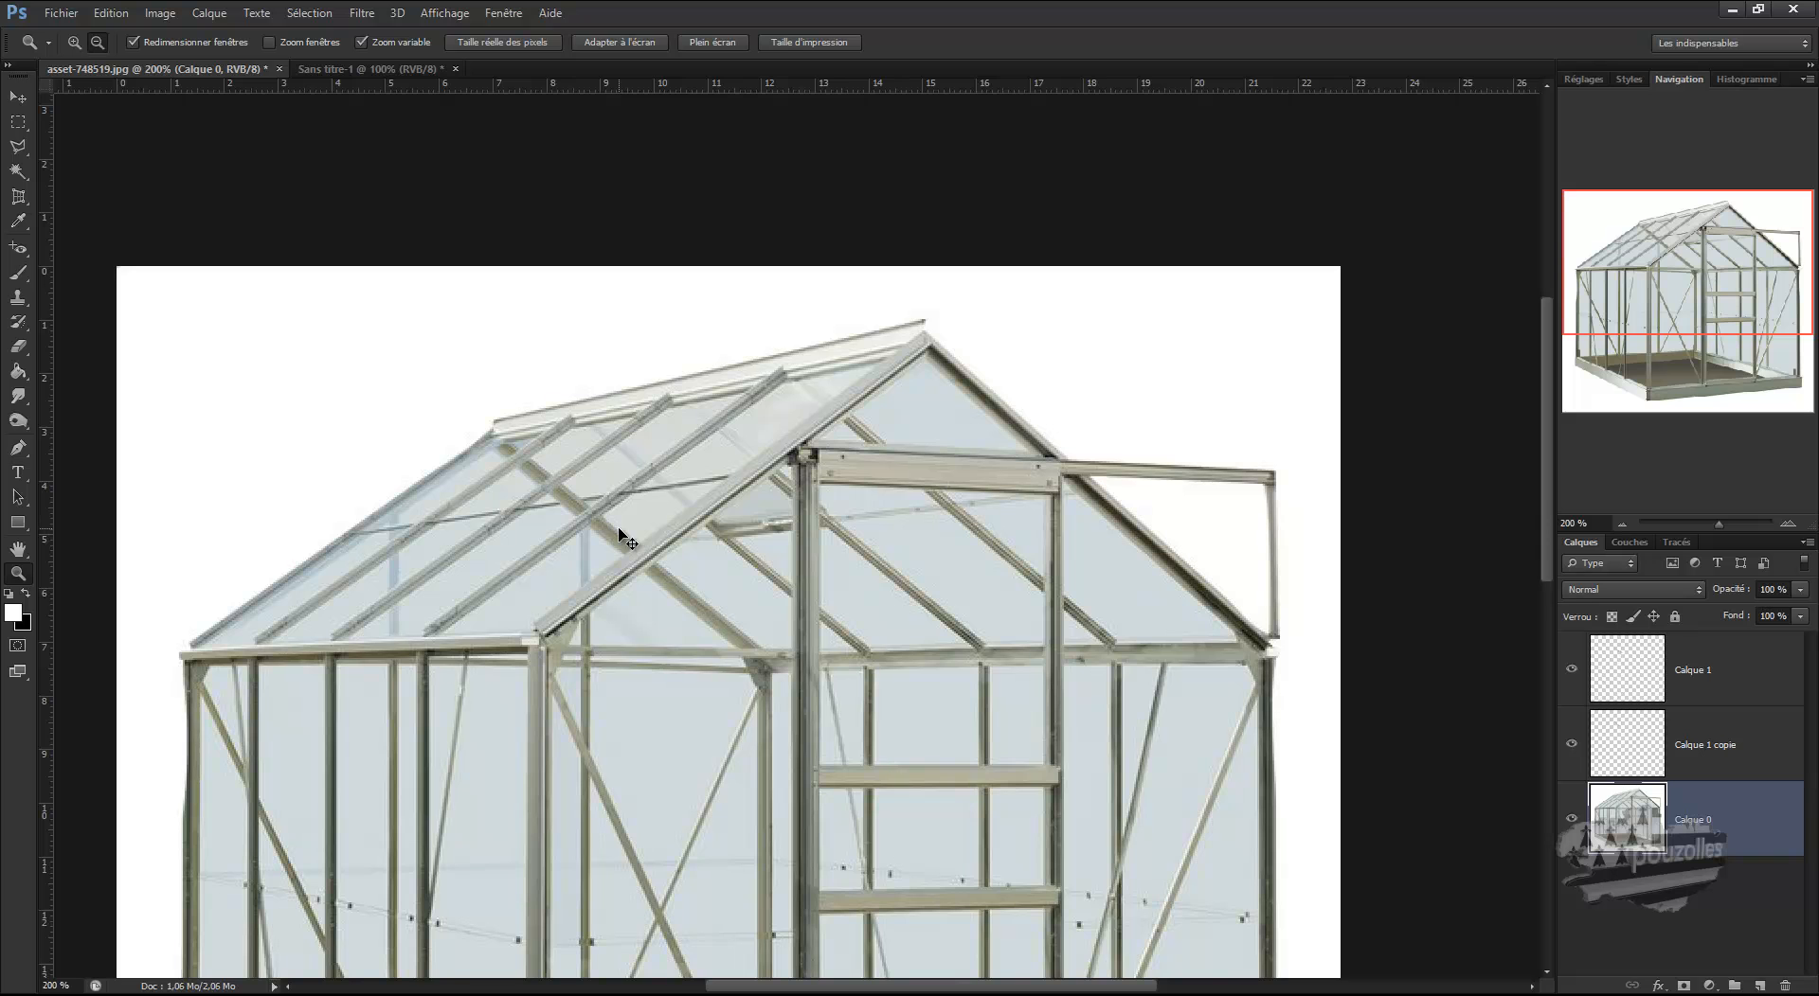
pyautogui.hscroll(-2, 625, 540)
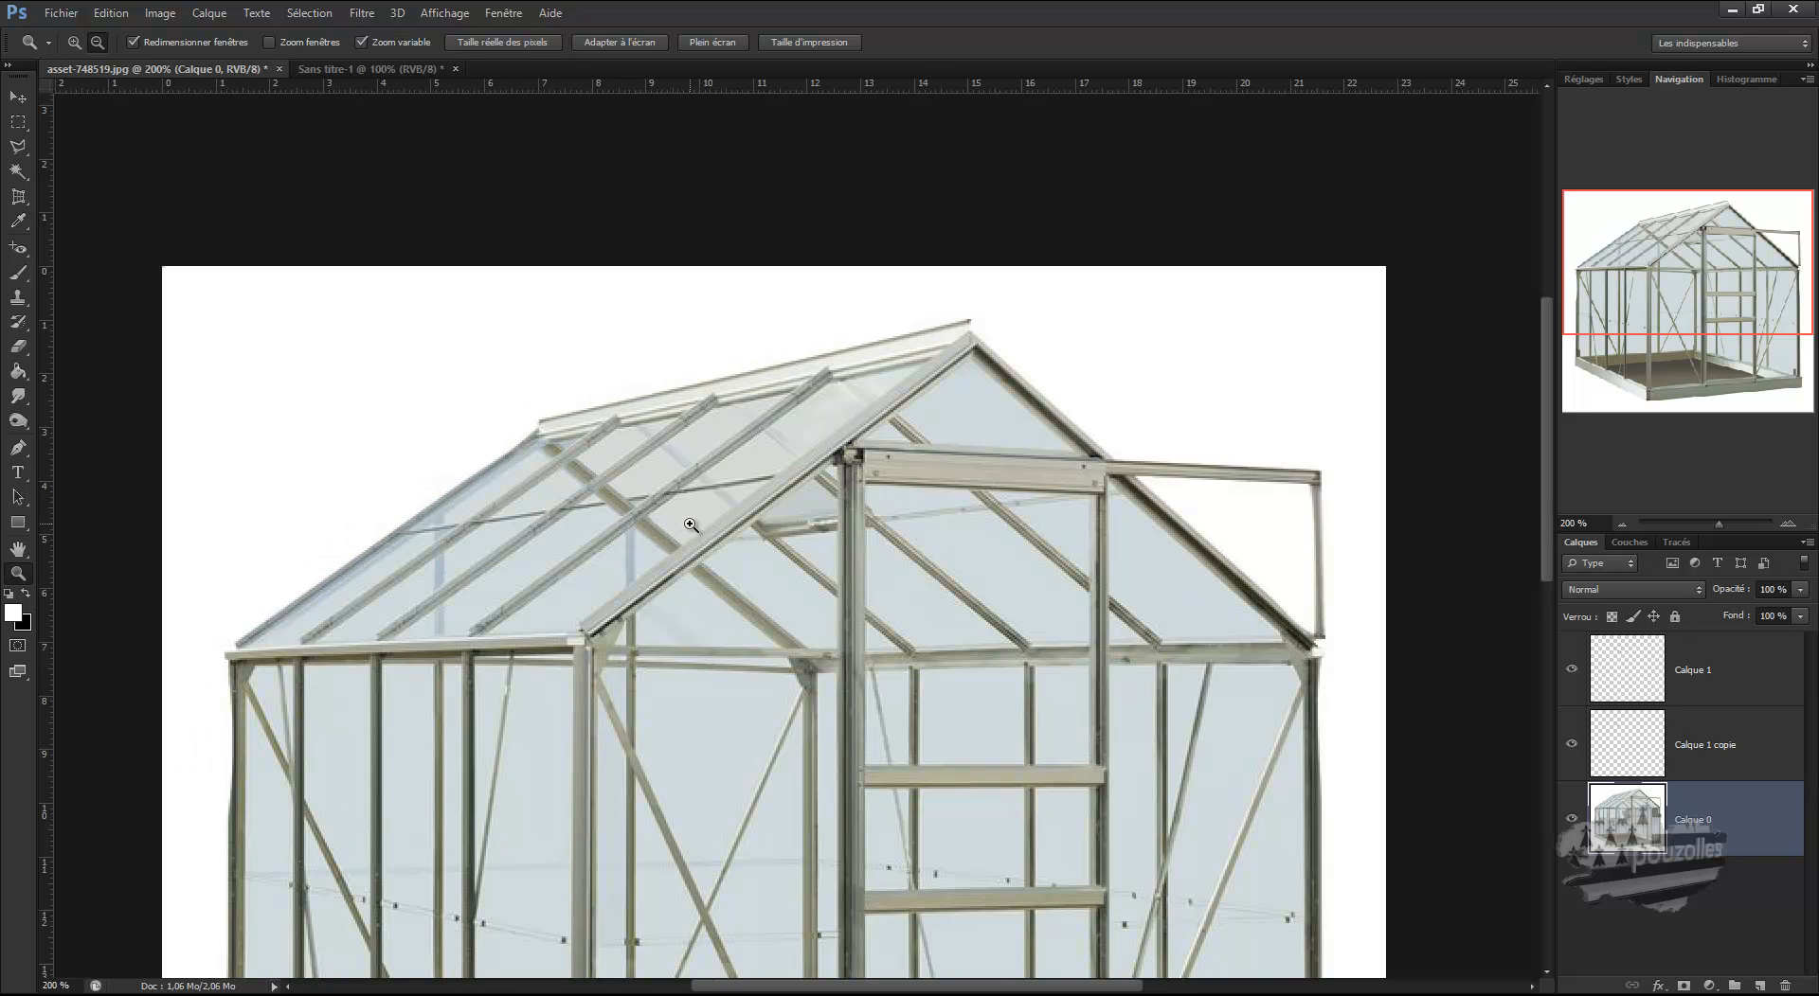
pyautogui.click(690, 525)
pyautogui.click(690, 525)
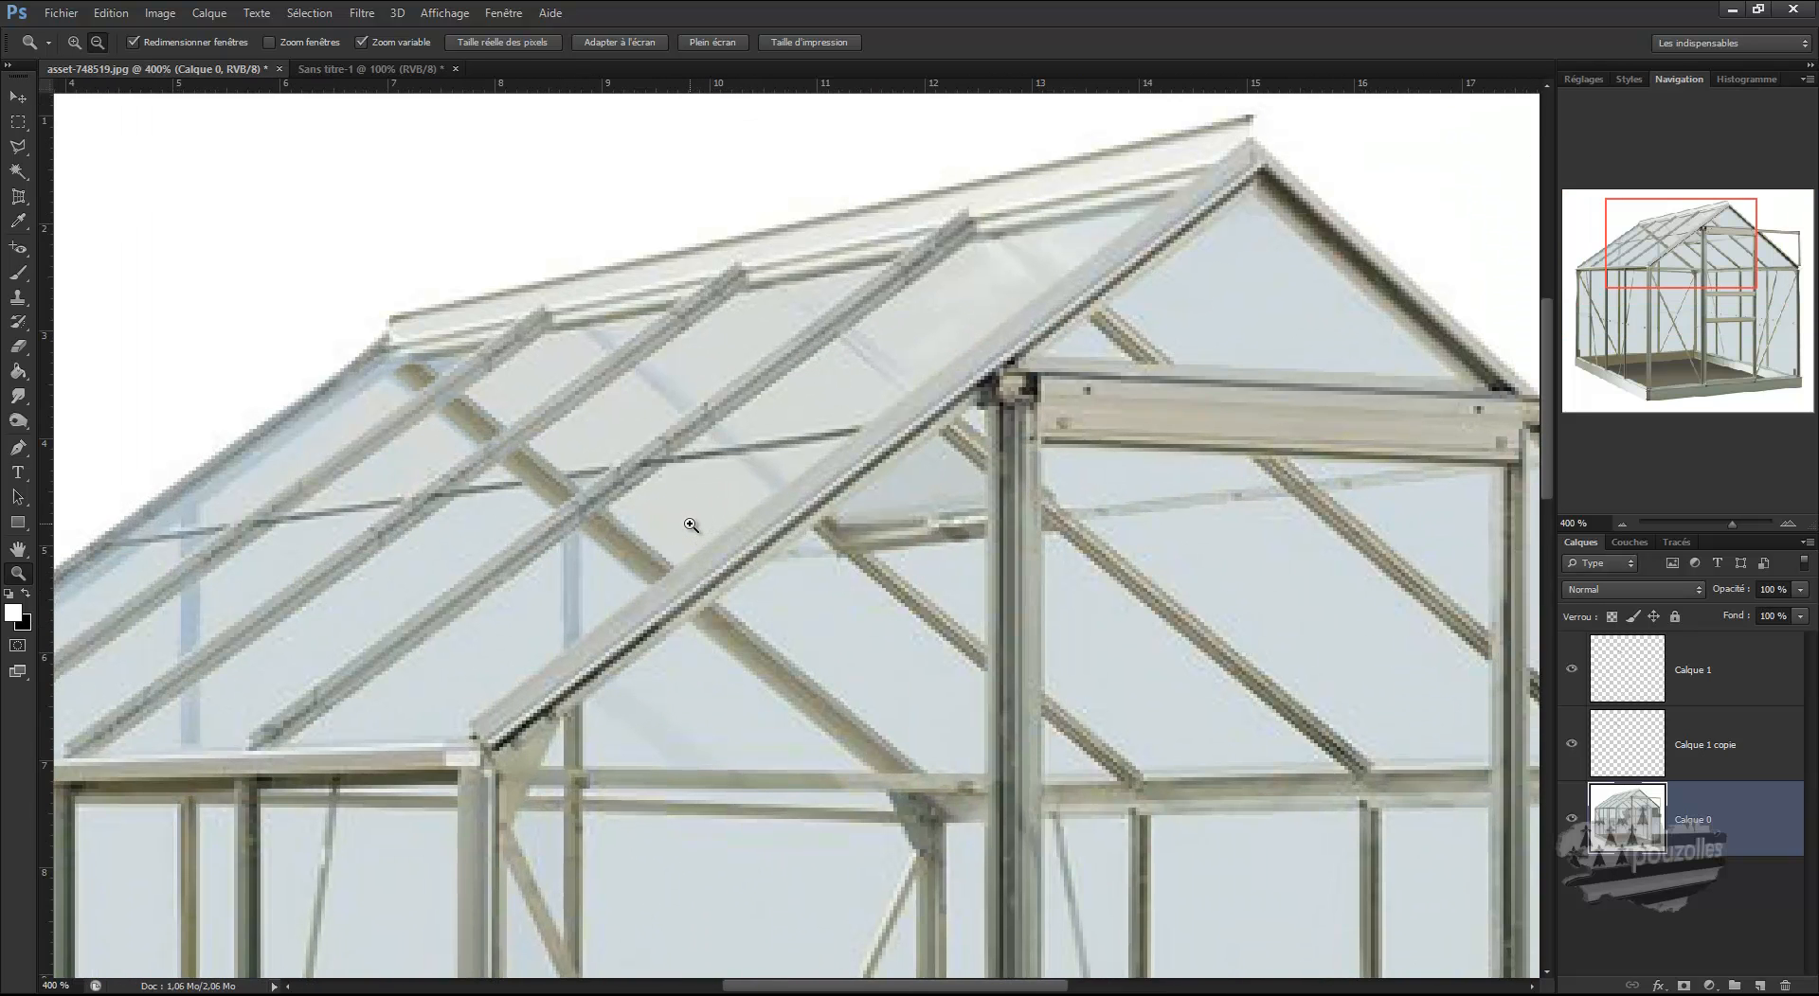
pyautogui.click(690, 525)
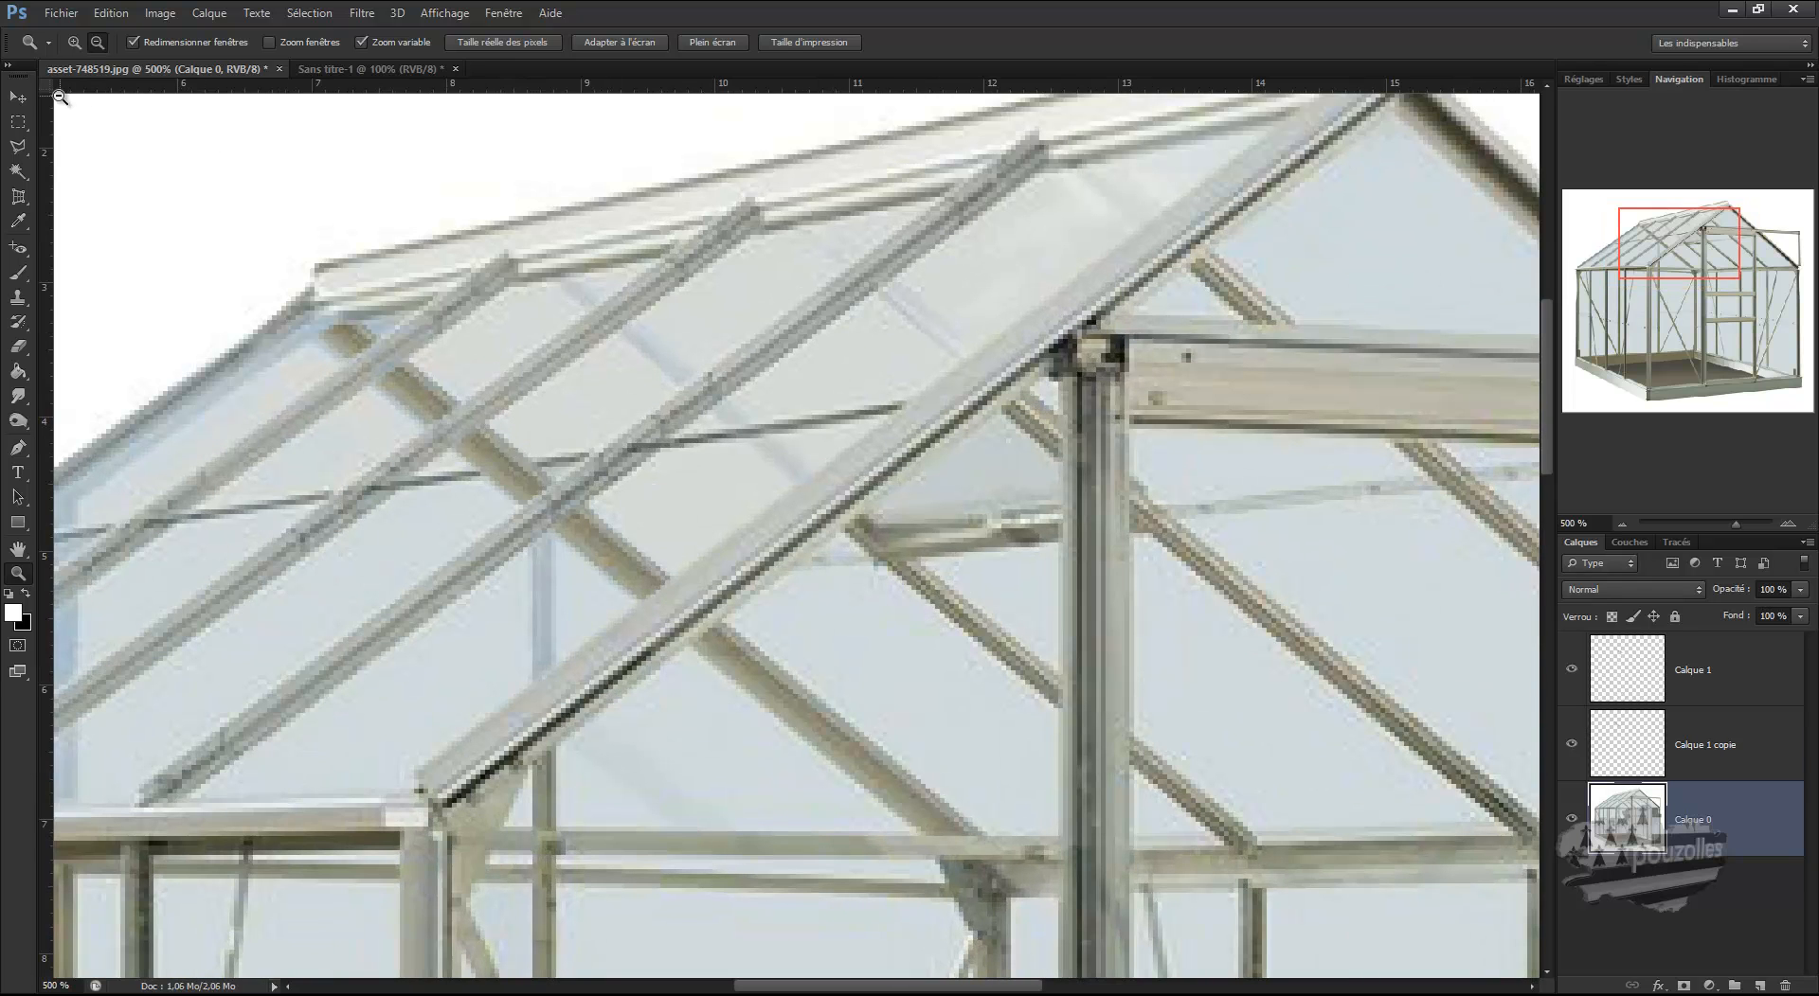
pyautogui.click(17, 145)
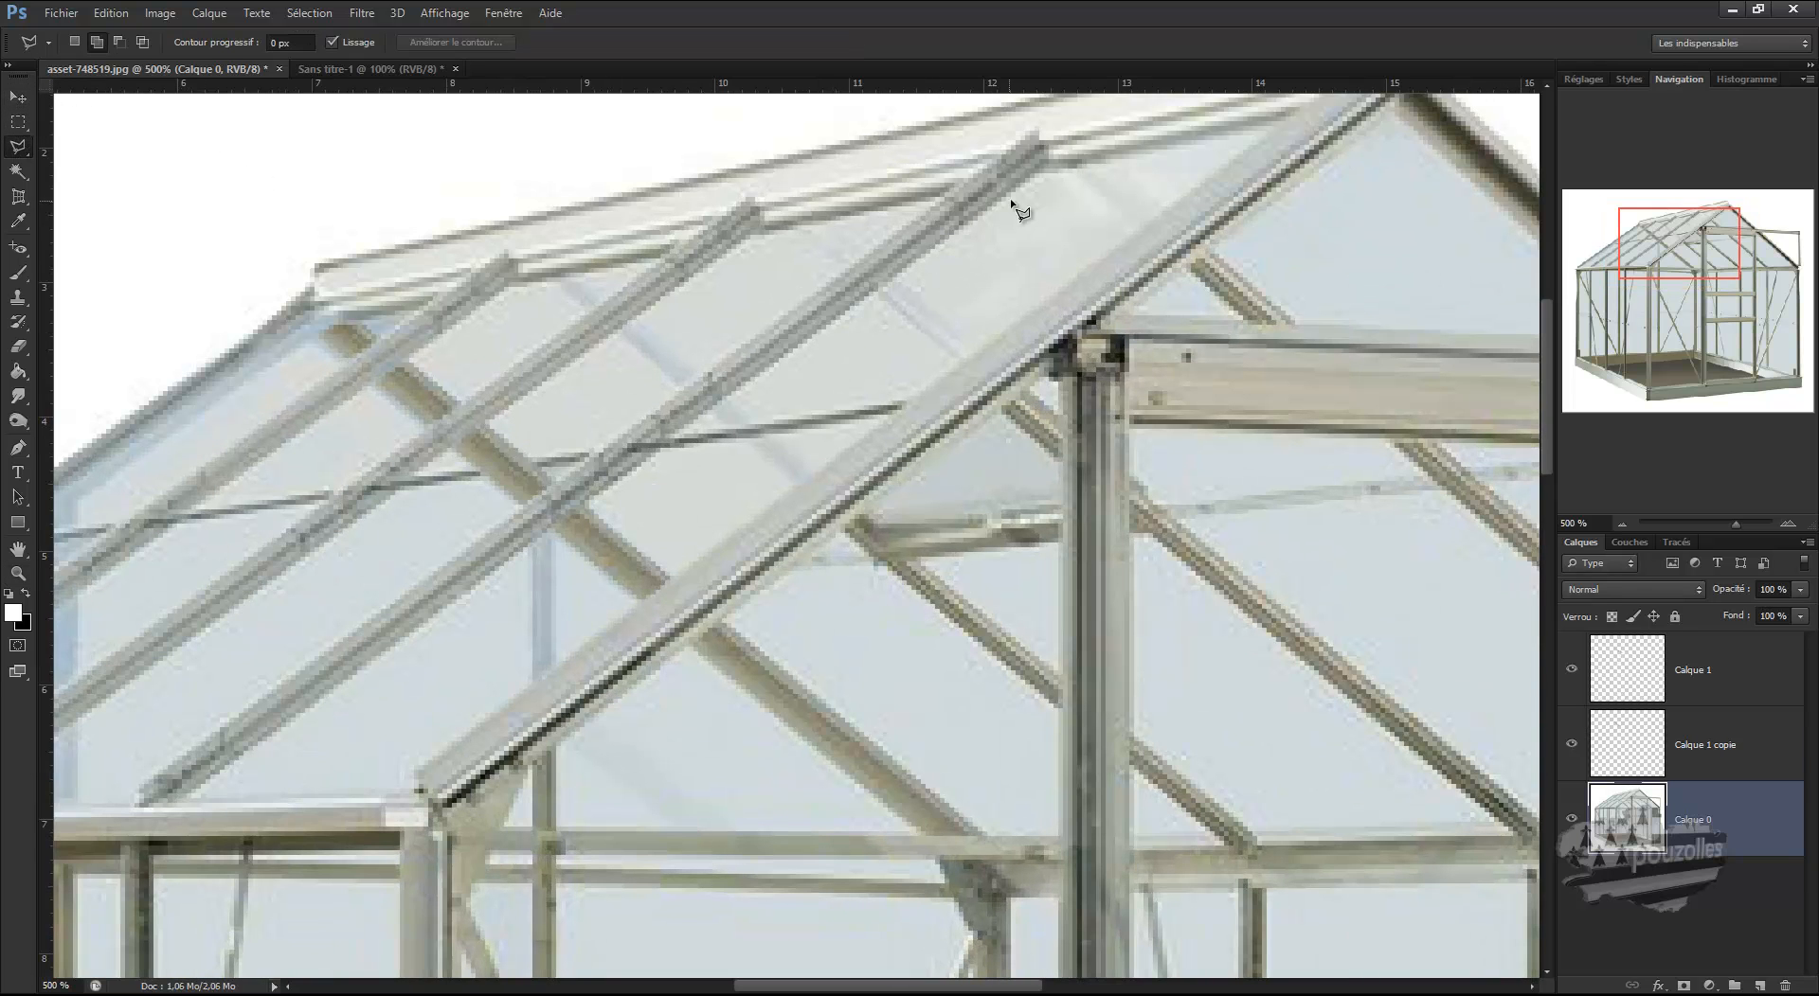
pyautogui.click(1279, 120)
pyautogui.click(168, 808)
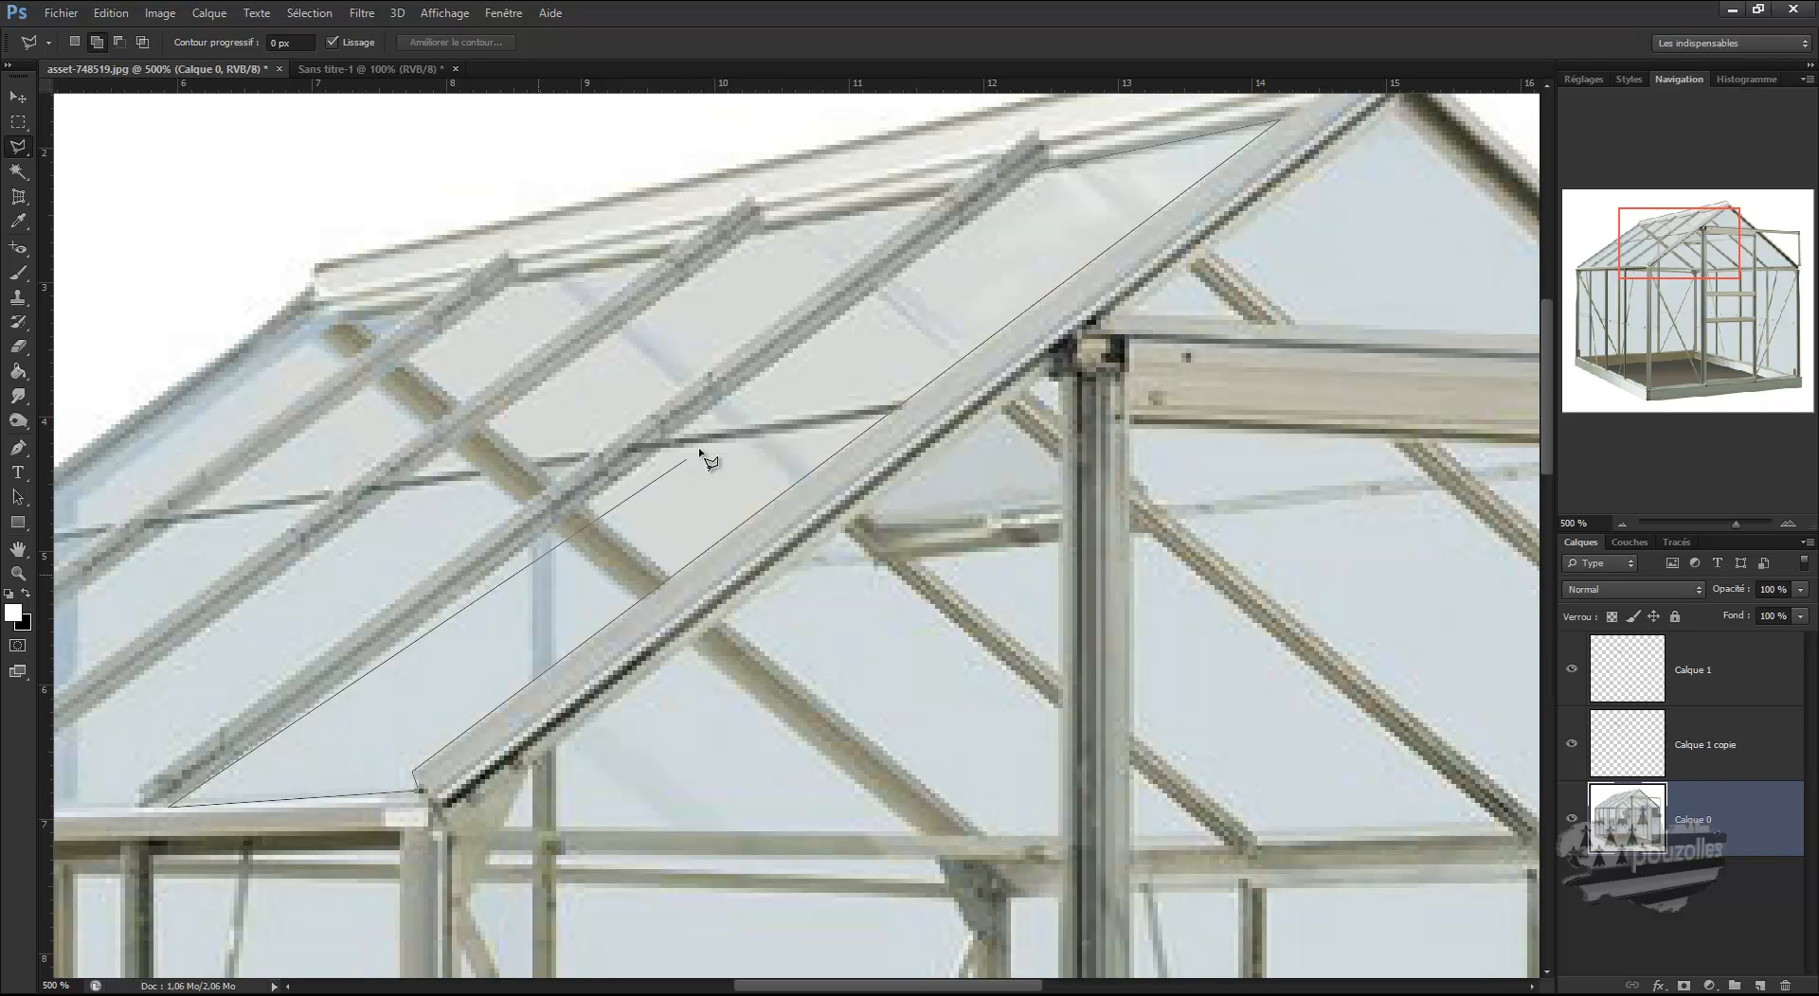
pyautogui.click(1043, 171)
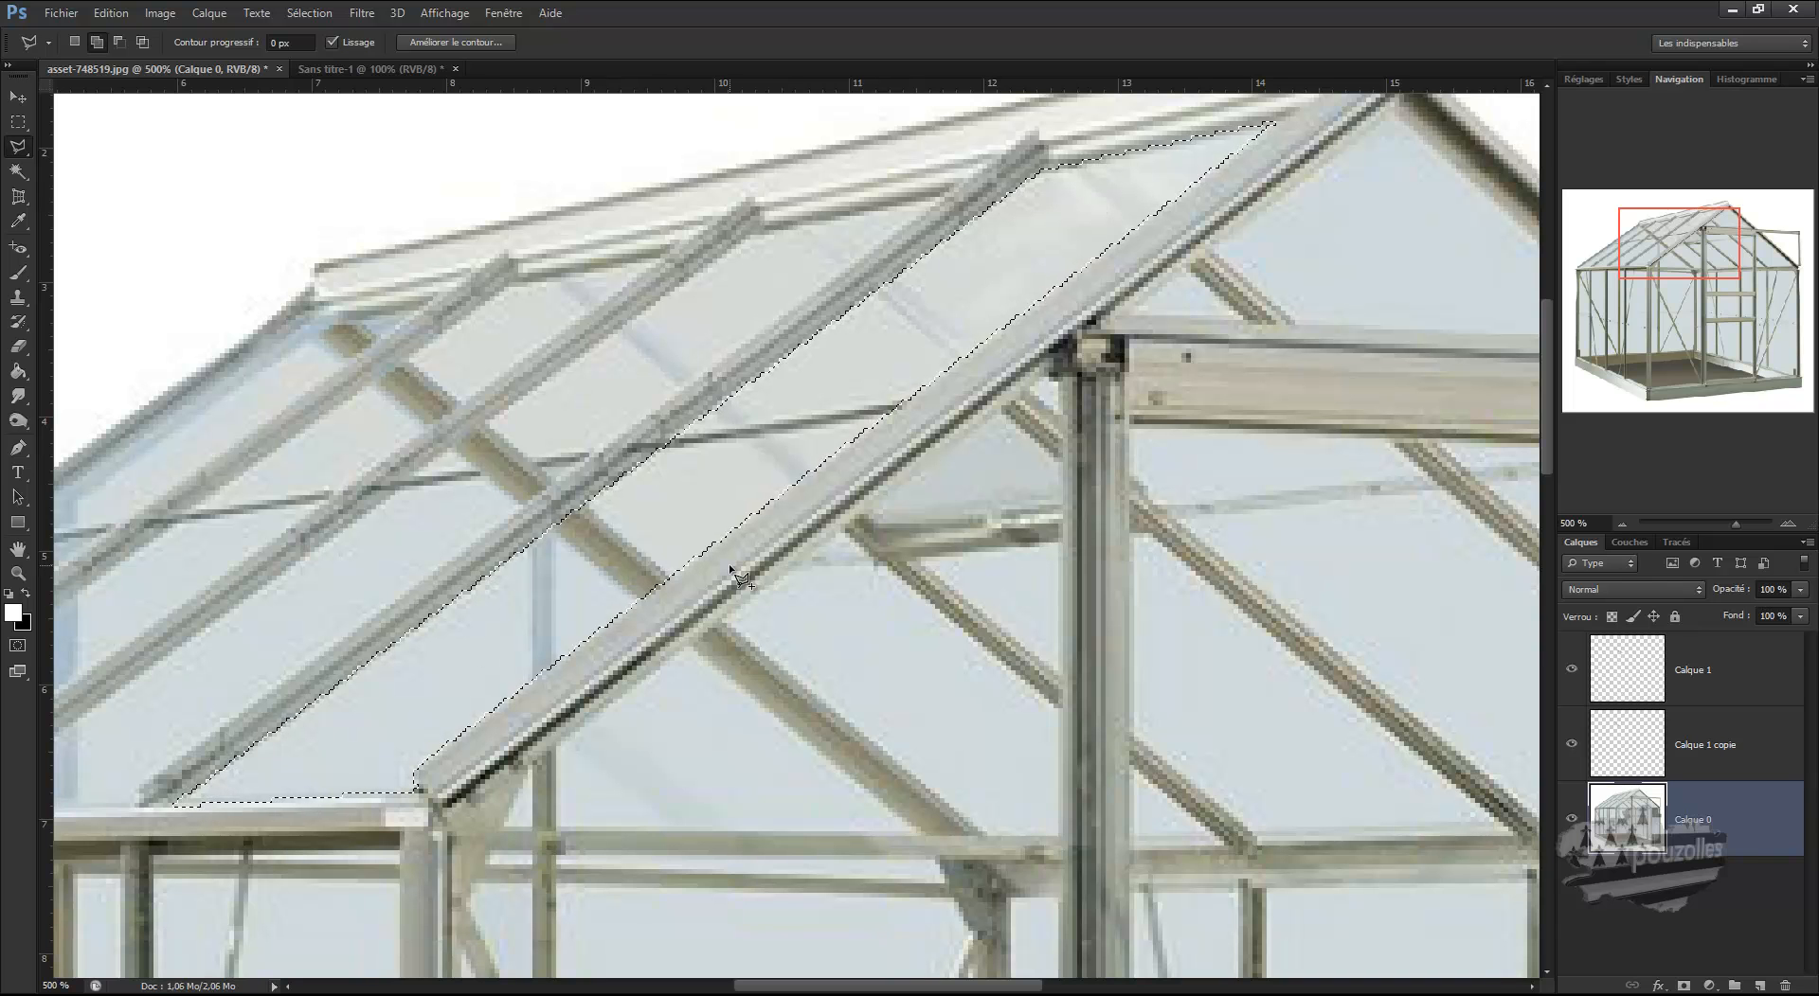
pyautogui.press('Delete')
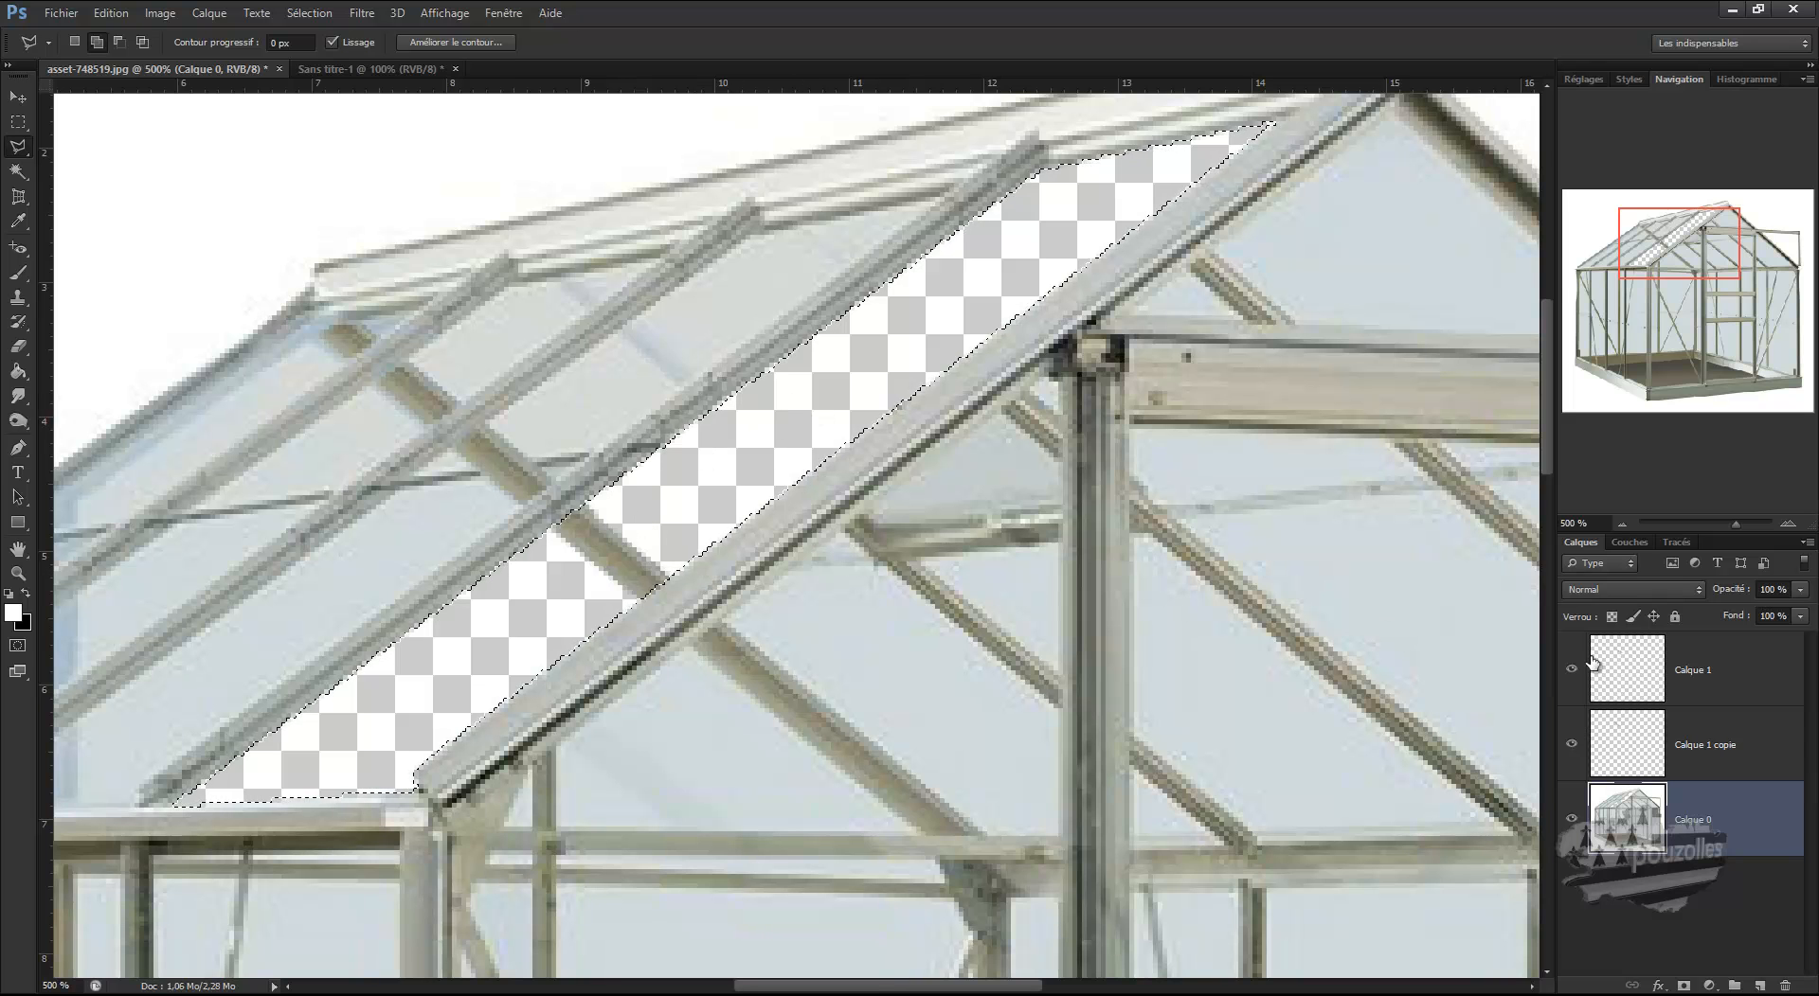
# Add a new layer at the top of the layer stack and fill the selected pane with white using the Paint Bucket
pyautogui.click(1759, 986)
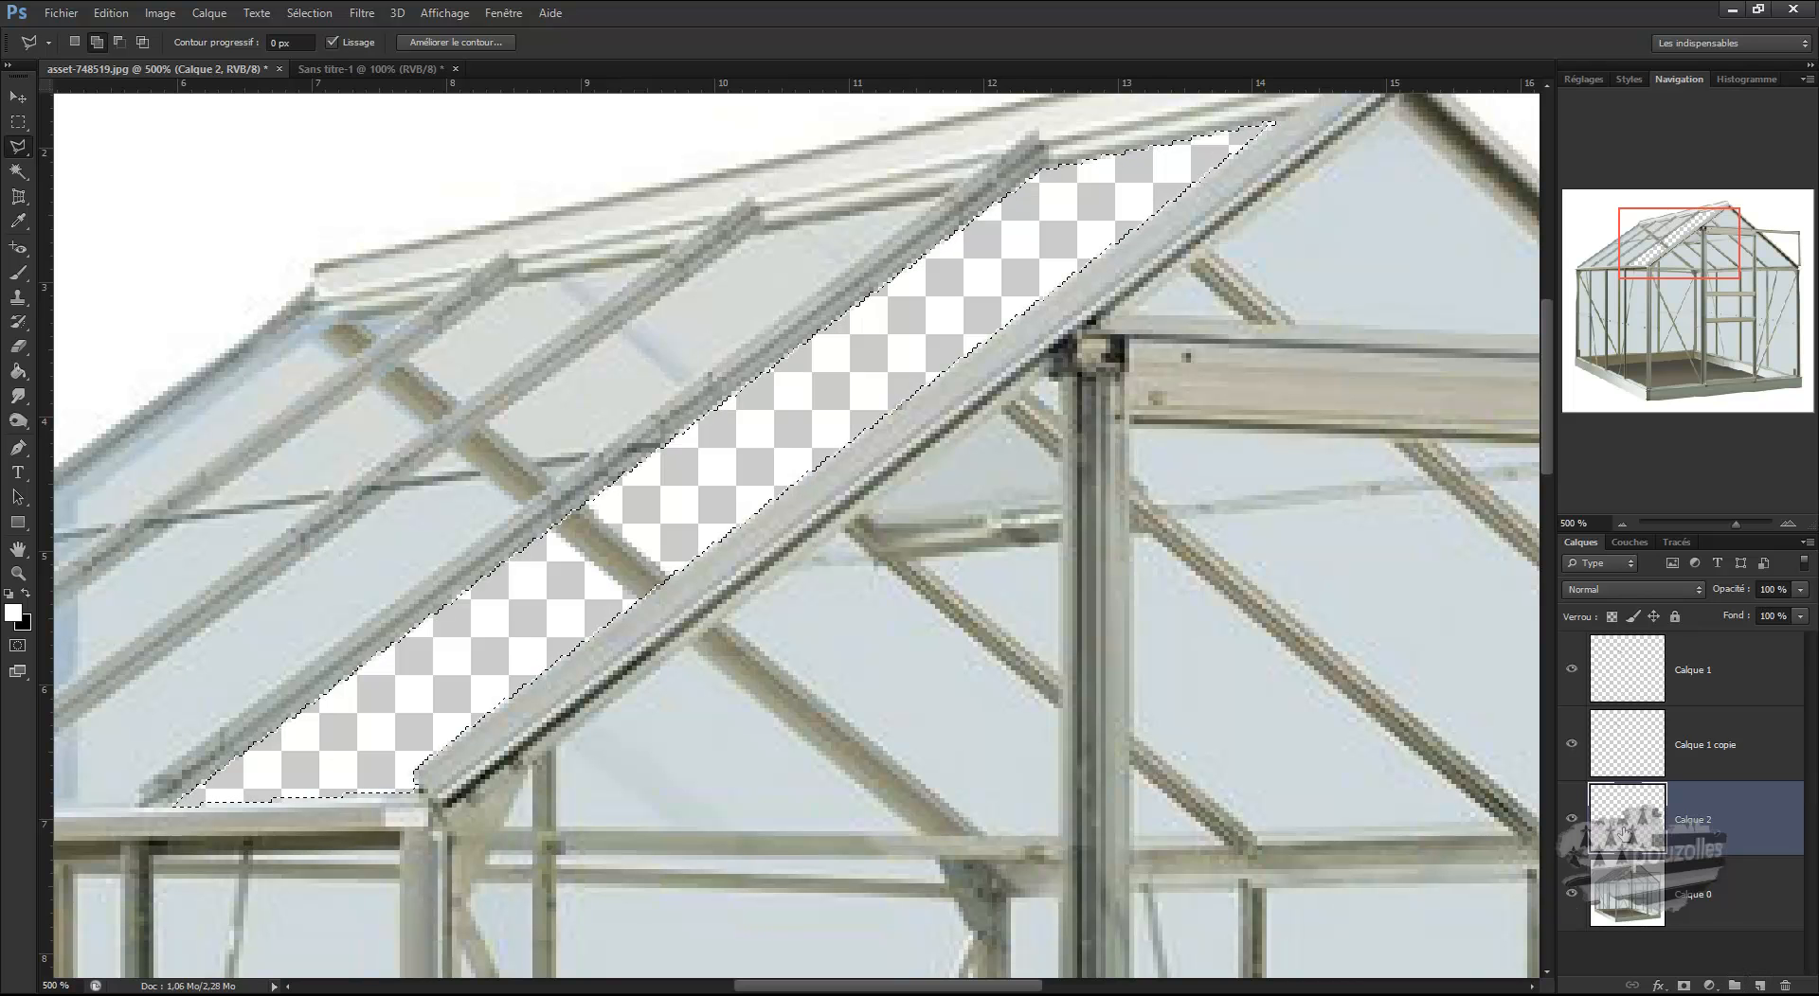
pyautogui.moveTo(1623, 832); pyautogui.dragTo(1623, 670)
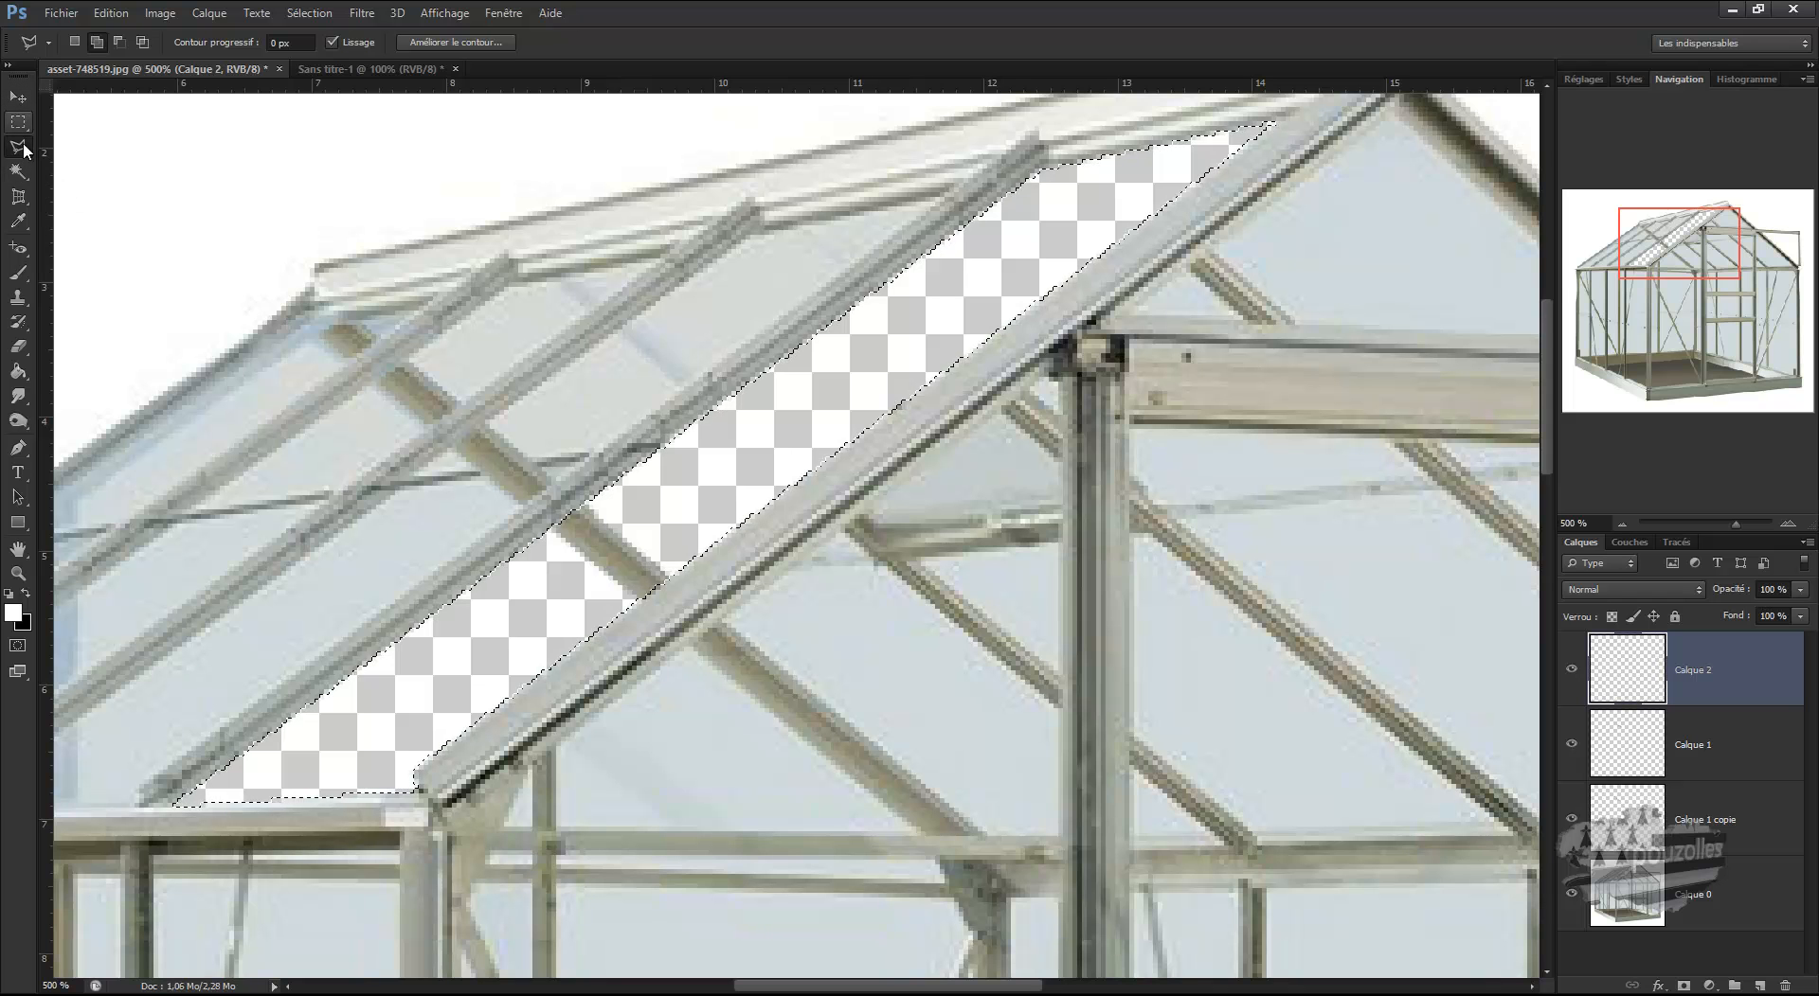
pyautogui.click(23, 373)
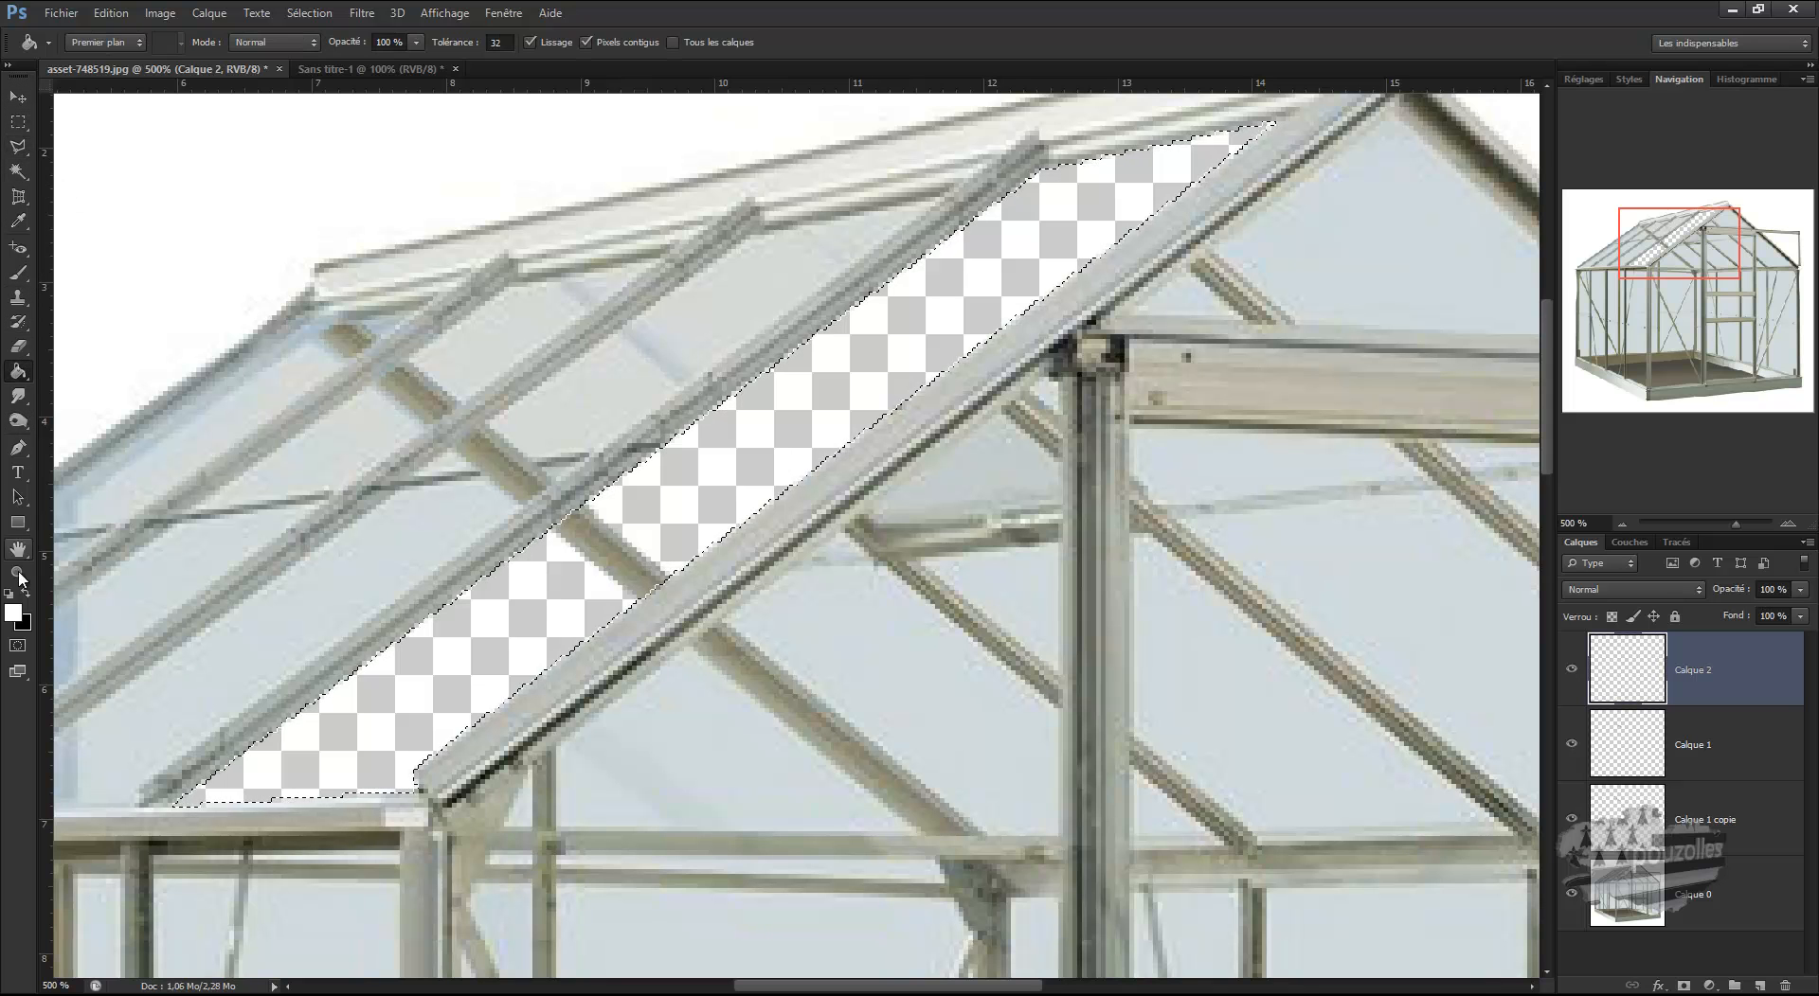
pyautogui.click(804, 438)
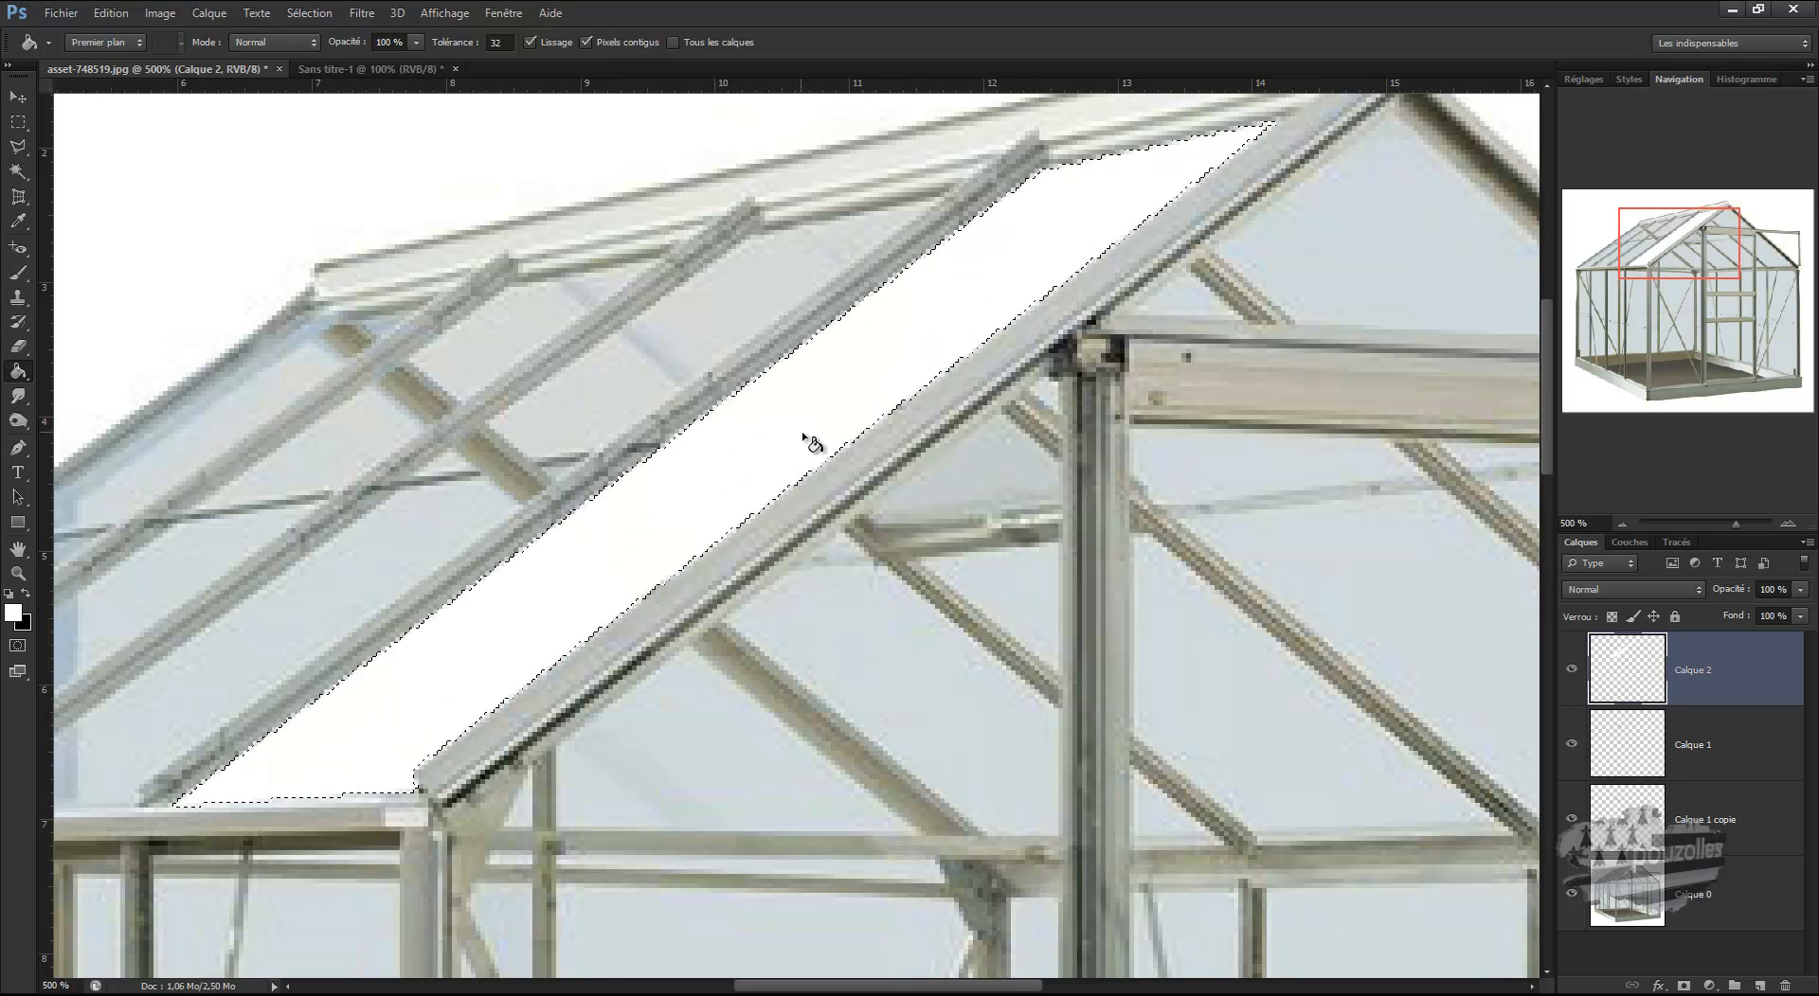
# Lower the opacity of Calque 2 to 33%
pyautogui.click(1800, 589)
pyautogui.moveTo(1800, 617); pyautogui.dragTo(1741, 620)
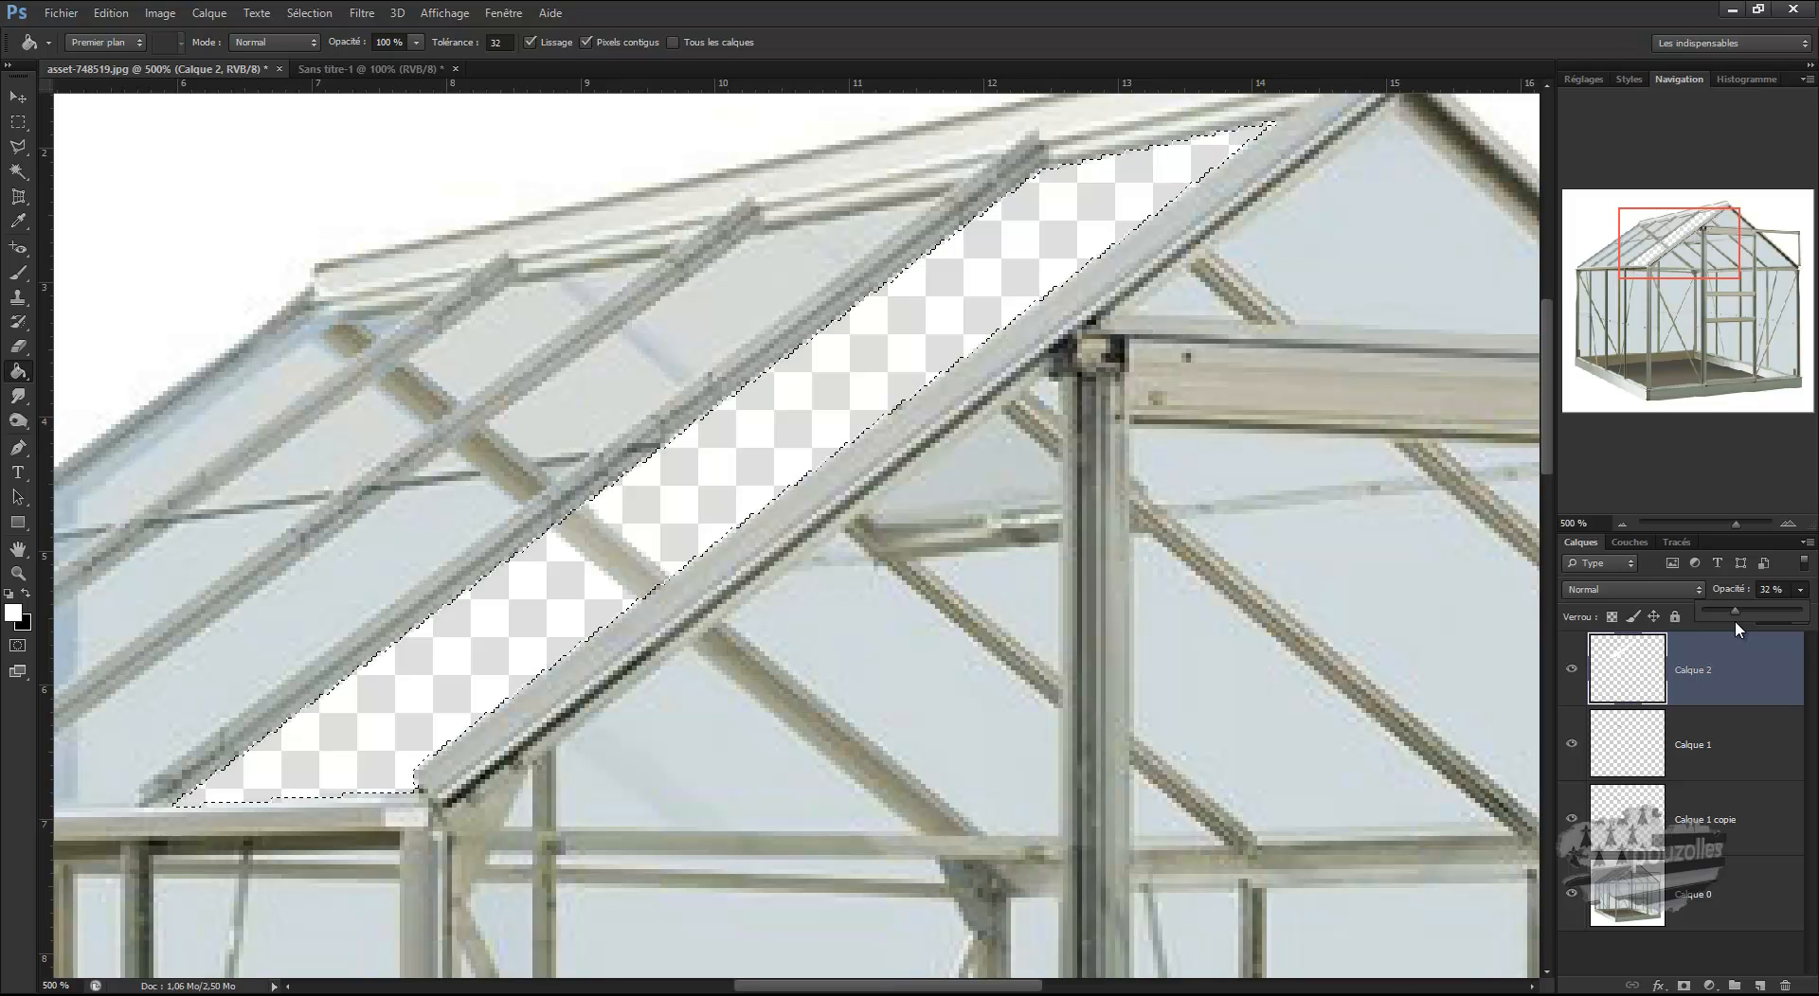
pyautogui.moveTo(1735, 623); pyautogui.dragTo(1737, 622)
# Examine the semi-transparent front roof pane in the context of the whole greenhouse
pyautogui.scroll(-5, 928, 708)
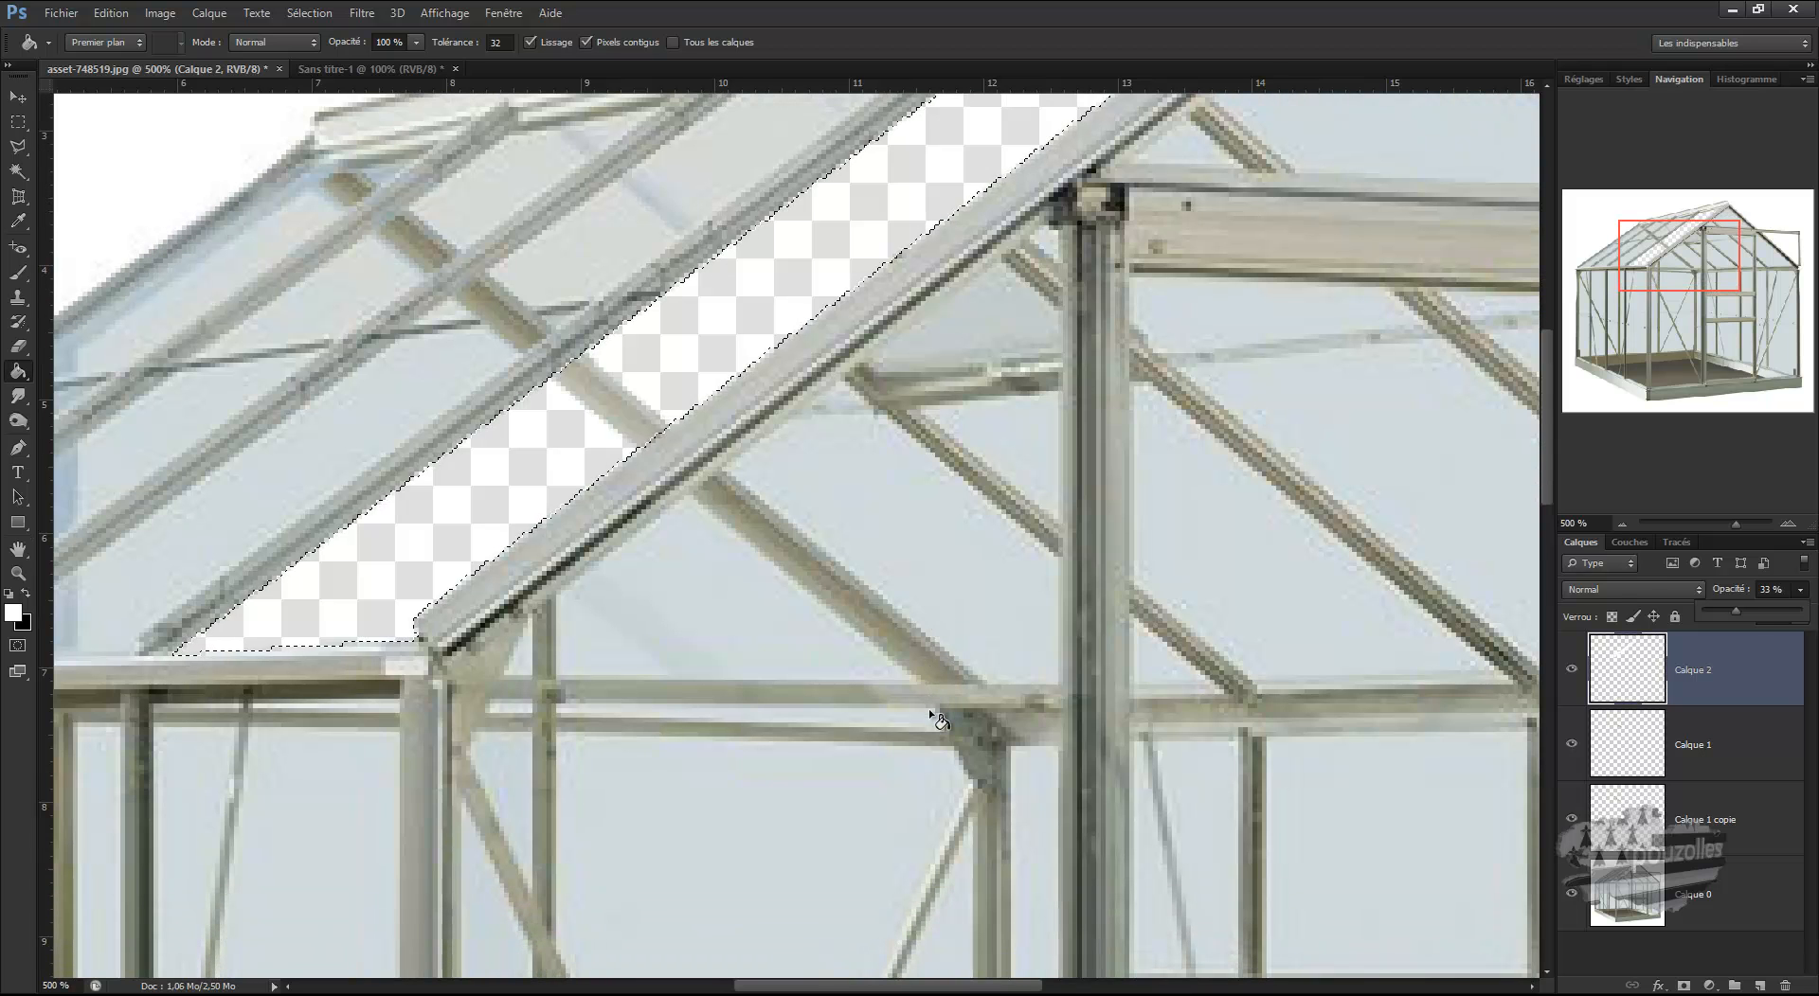
pyautogui.click(17, 573)
pyautogui.keyDown('alt'); pyautogui.click(630, 617); pyautogui.keyUp('alt')
pyautogui.keyDown('alt'); pyautogui.click(642, 622); pyautogui.keyUp('alt')
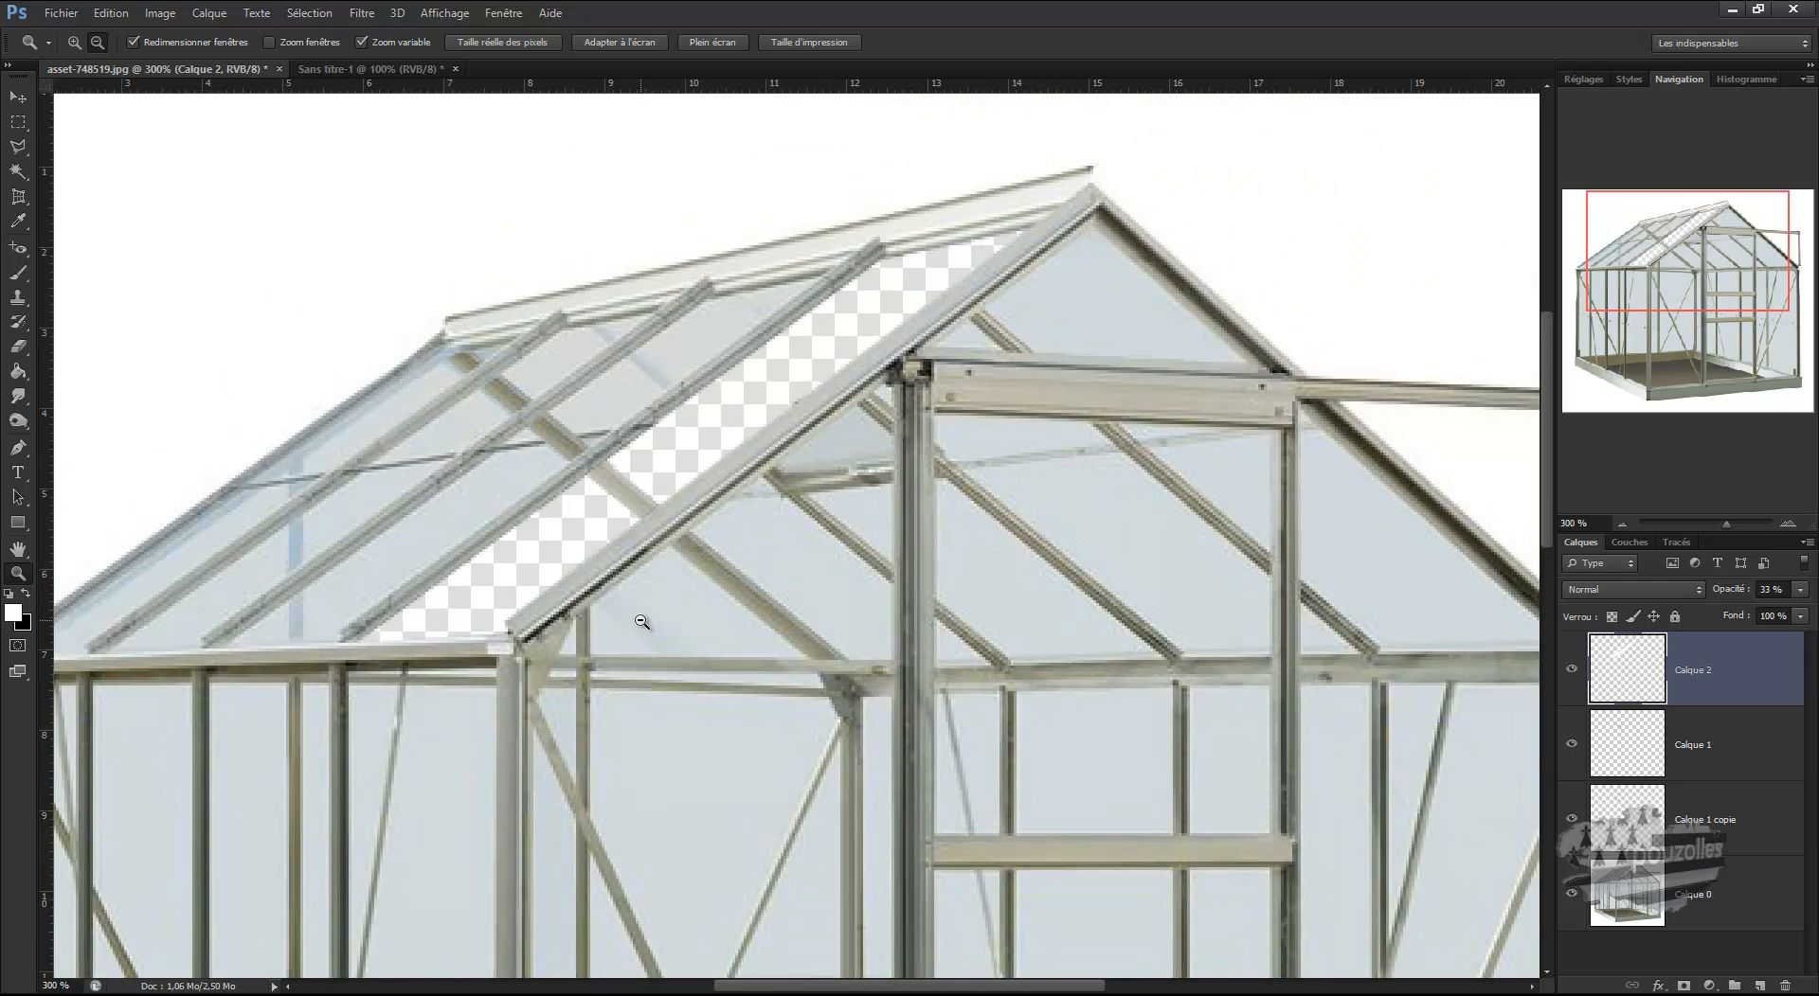
pyautogui.keyDown('alt'); pyautogui.click(642, 622); pyautogui.keyUp('alt')
pyautogui.keyDown('alt'); pyautogui.click(752, 475); pyautogui.keyUp('alt')
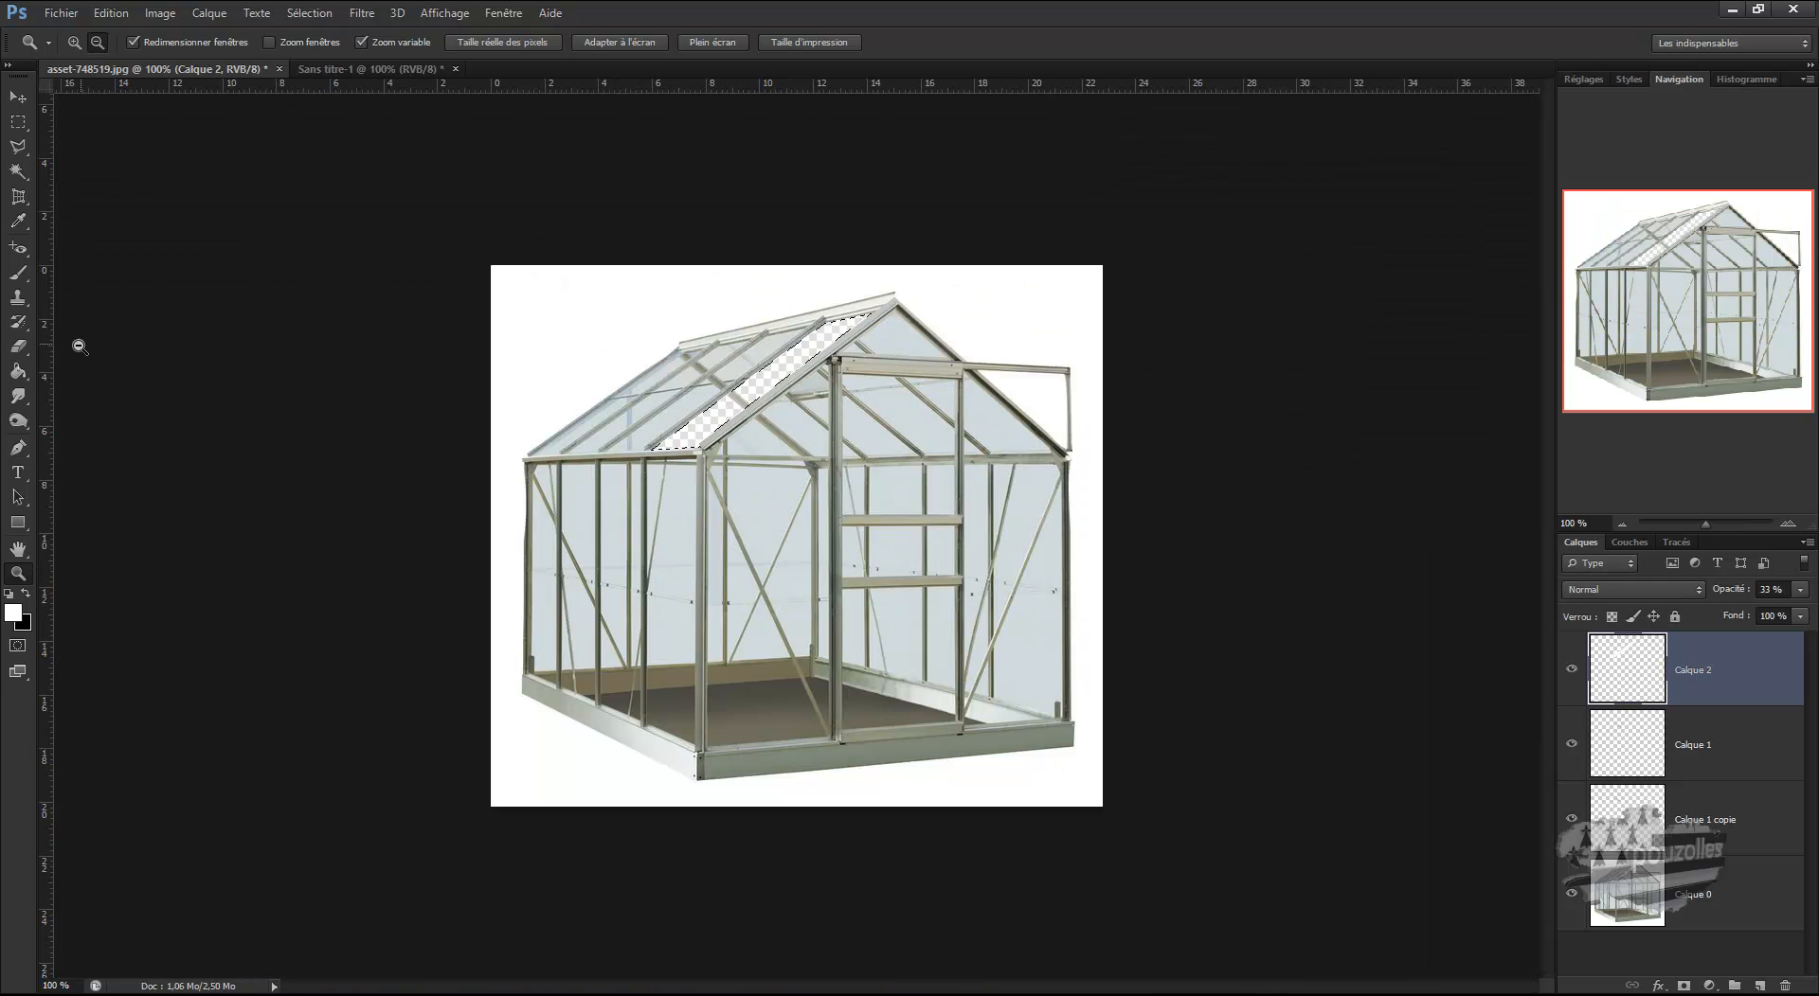
pyautogui.click(667, 547)
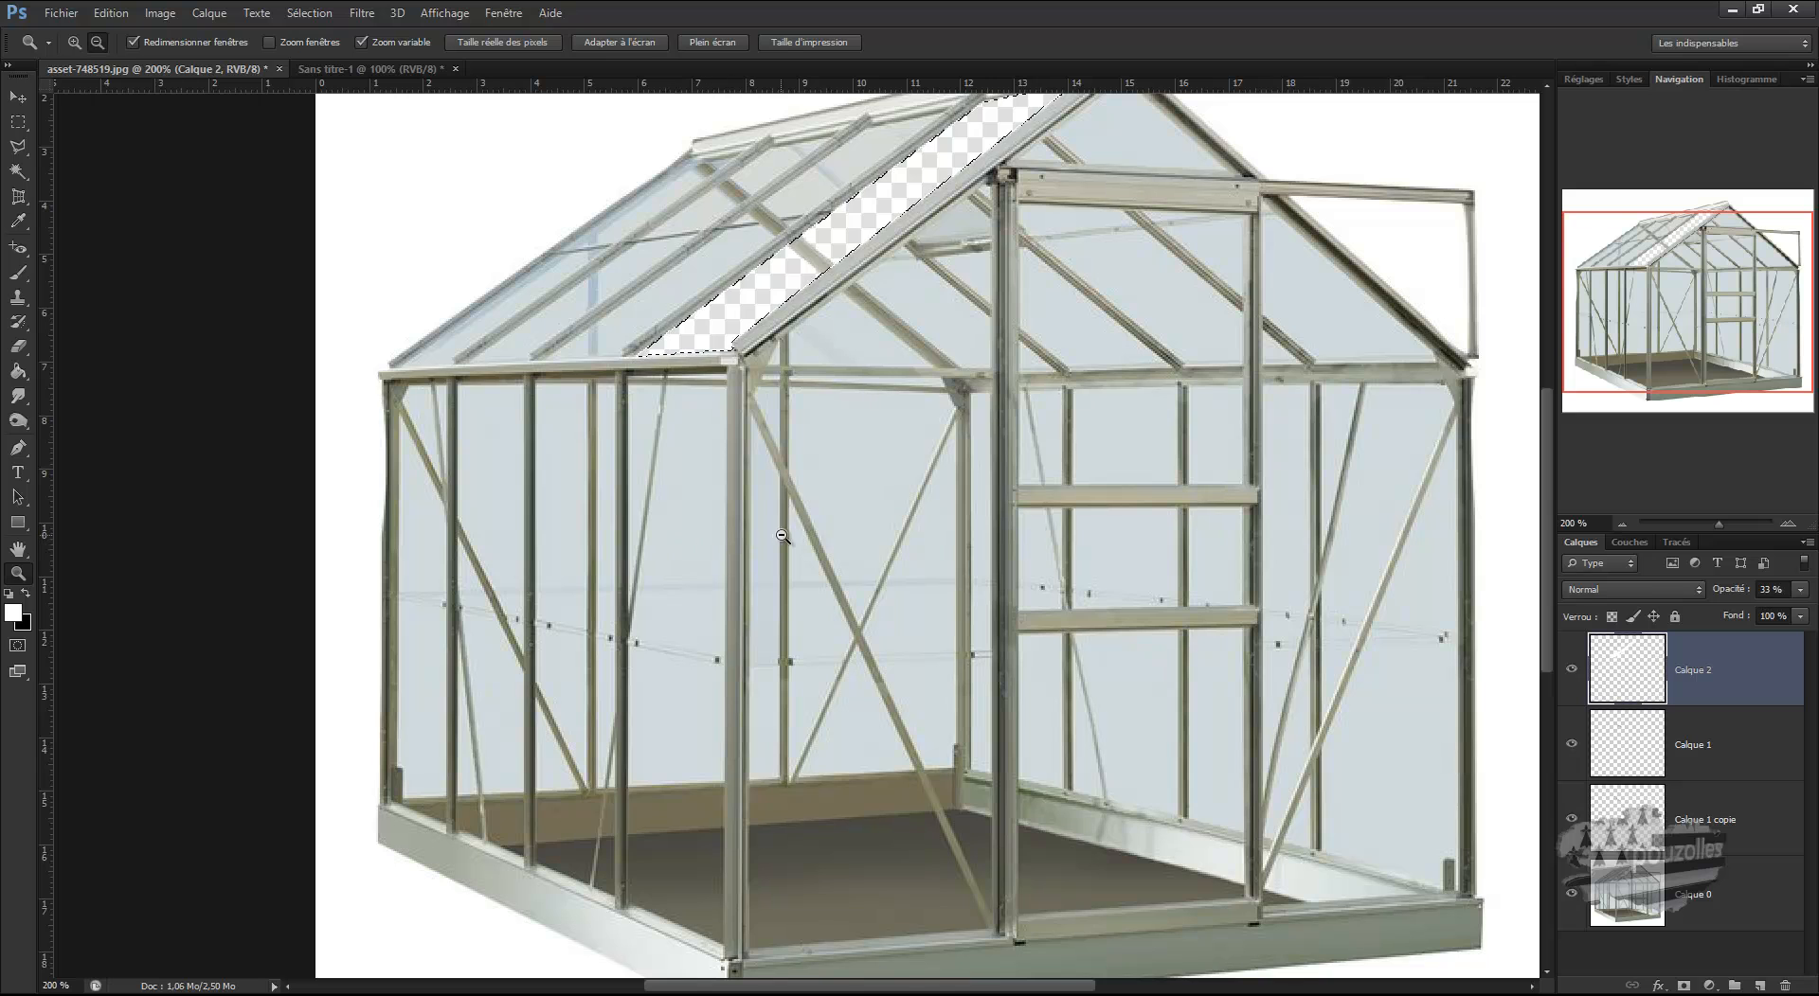
pyautogui.click(18, 98)
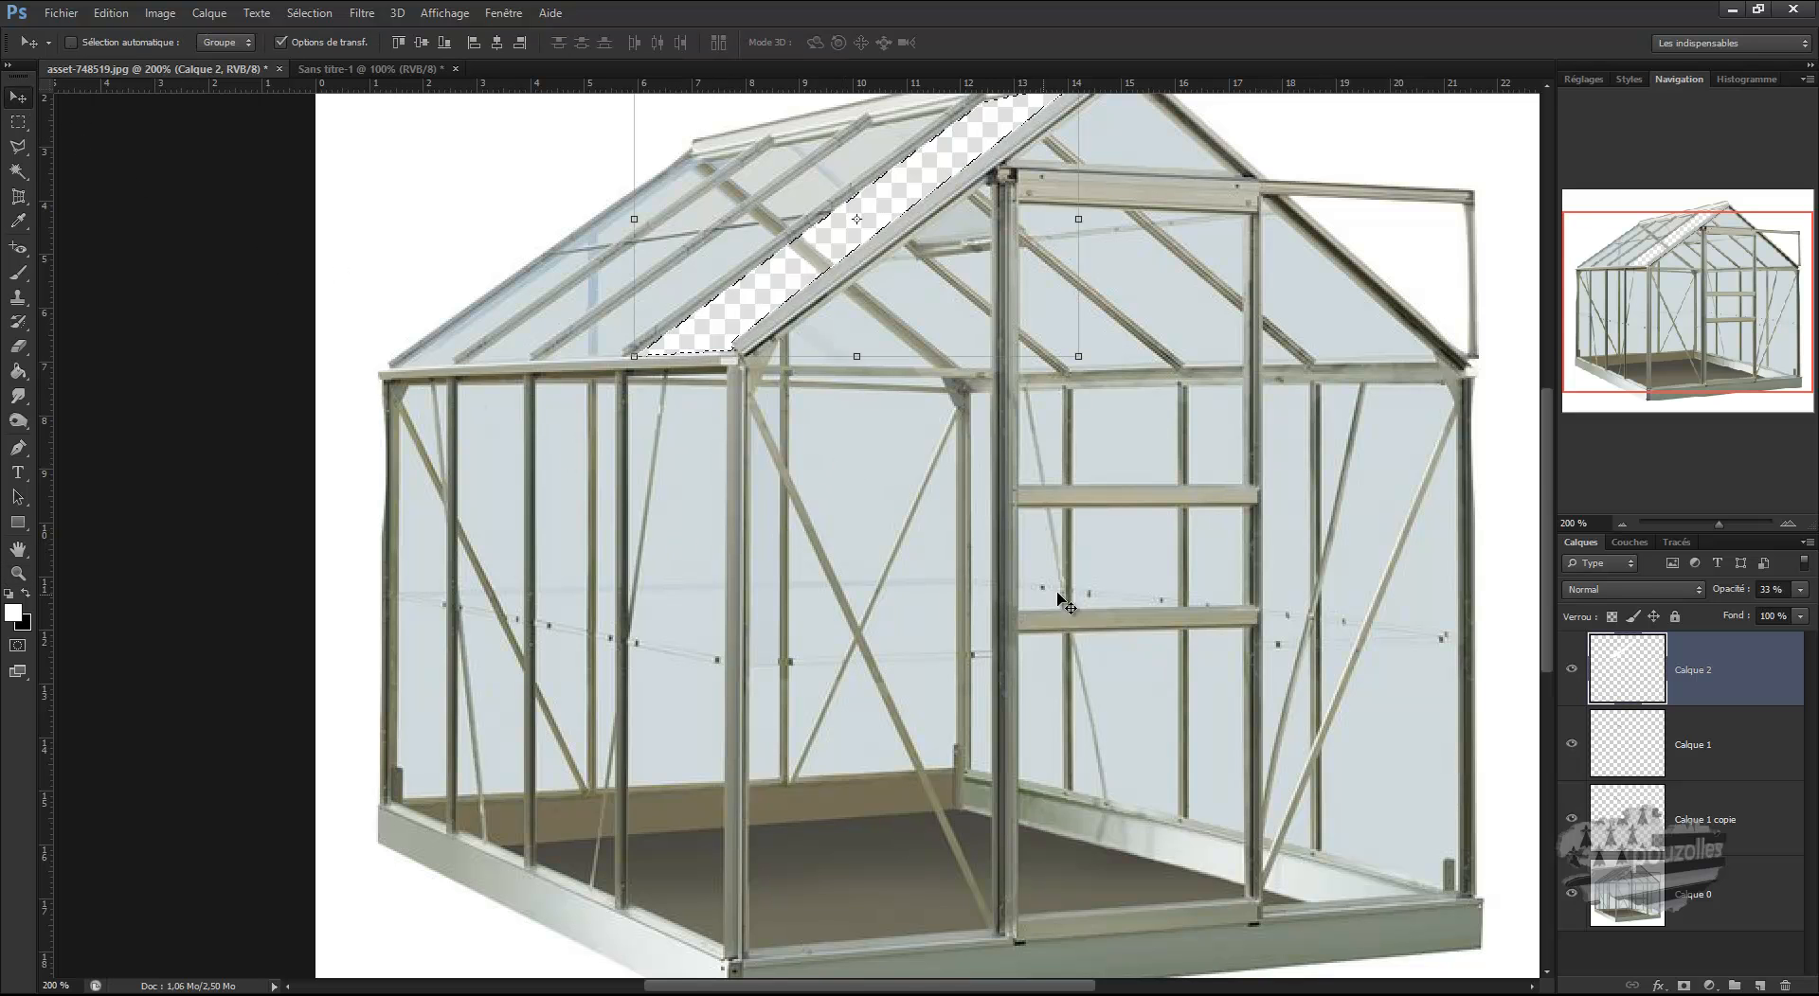
pyautogui.moveTo(1548, 446); pyautogui.dragTo(1550, 402)
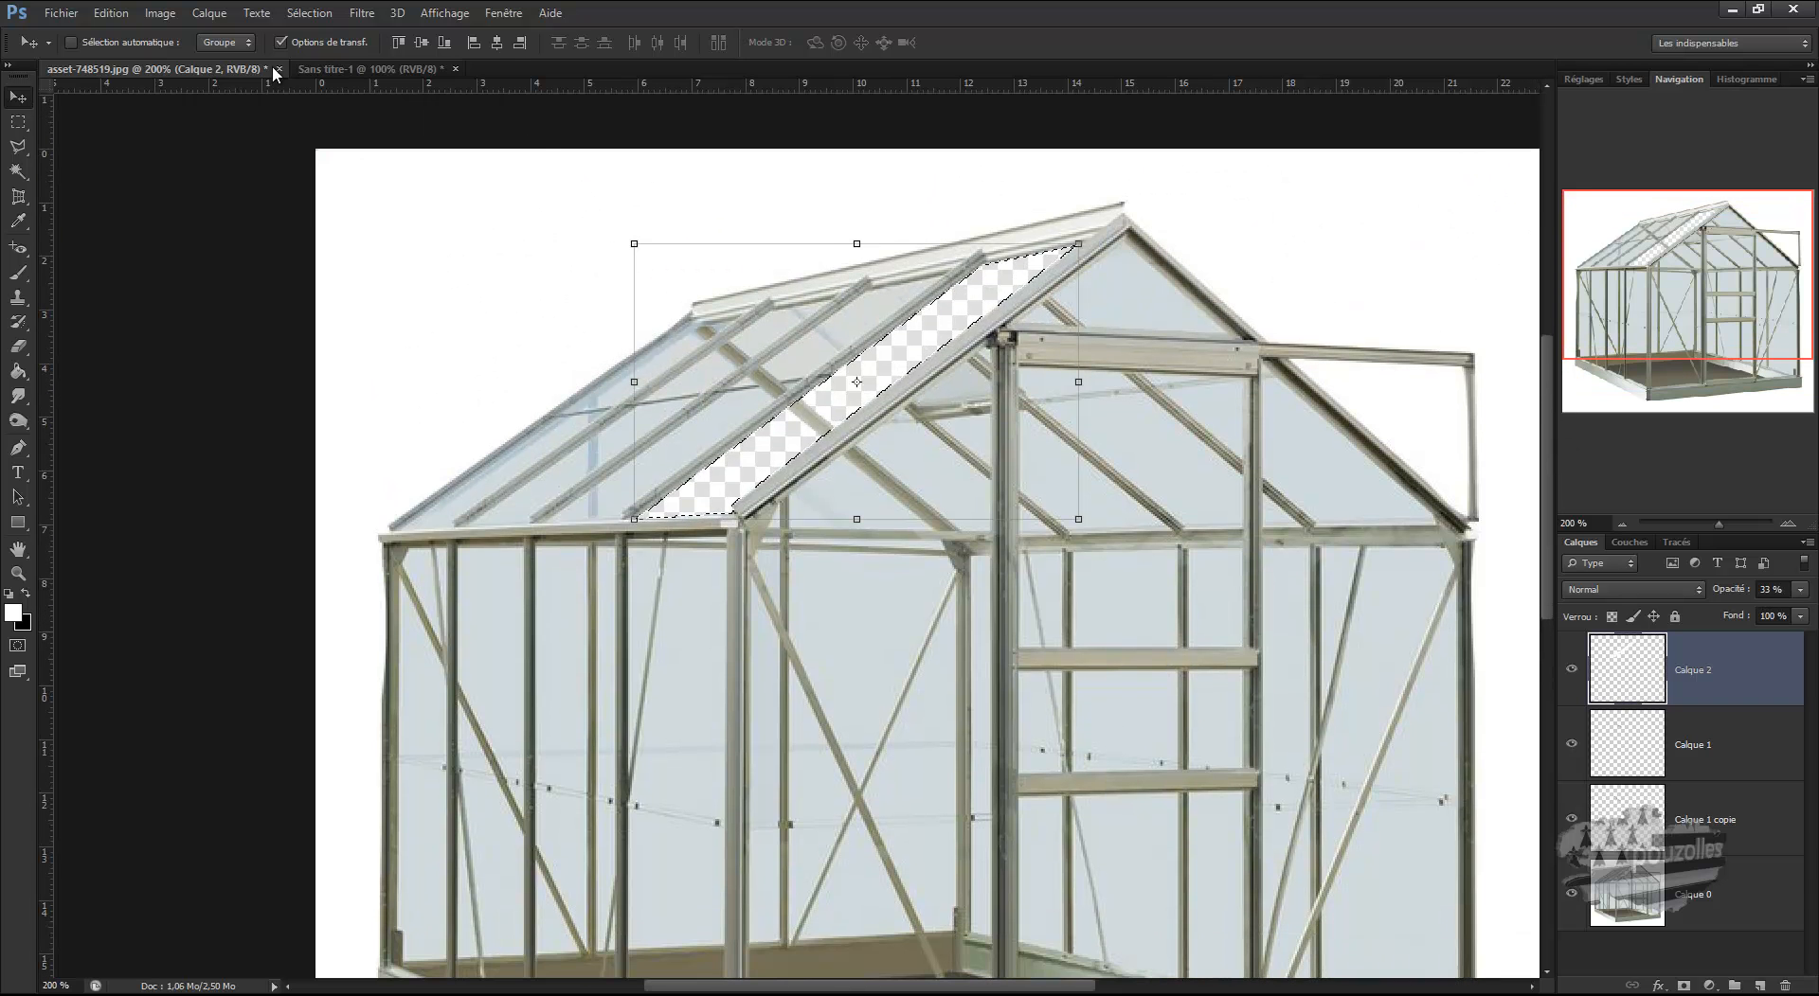
# Clear the pane selection and open 4-sperone-aime-3-850pix.jpg from the Images library
pyautogui.click(301, 16)
pyautogui.click(347, 59)
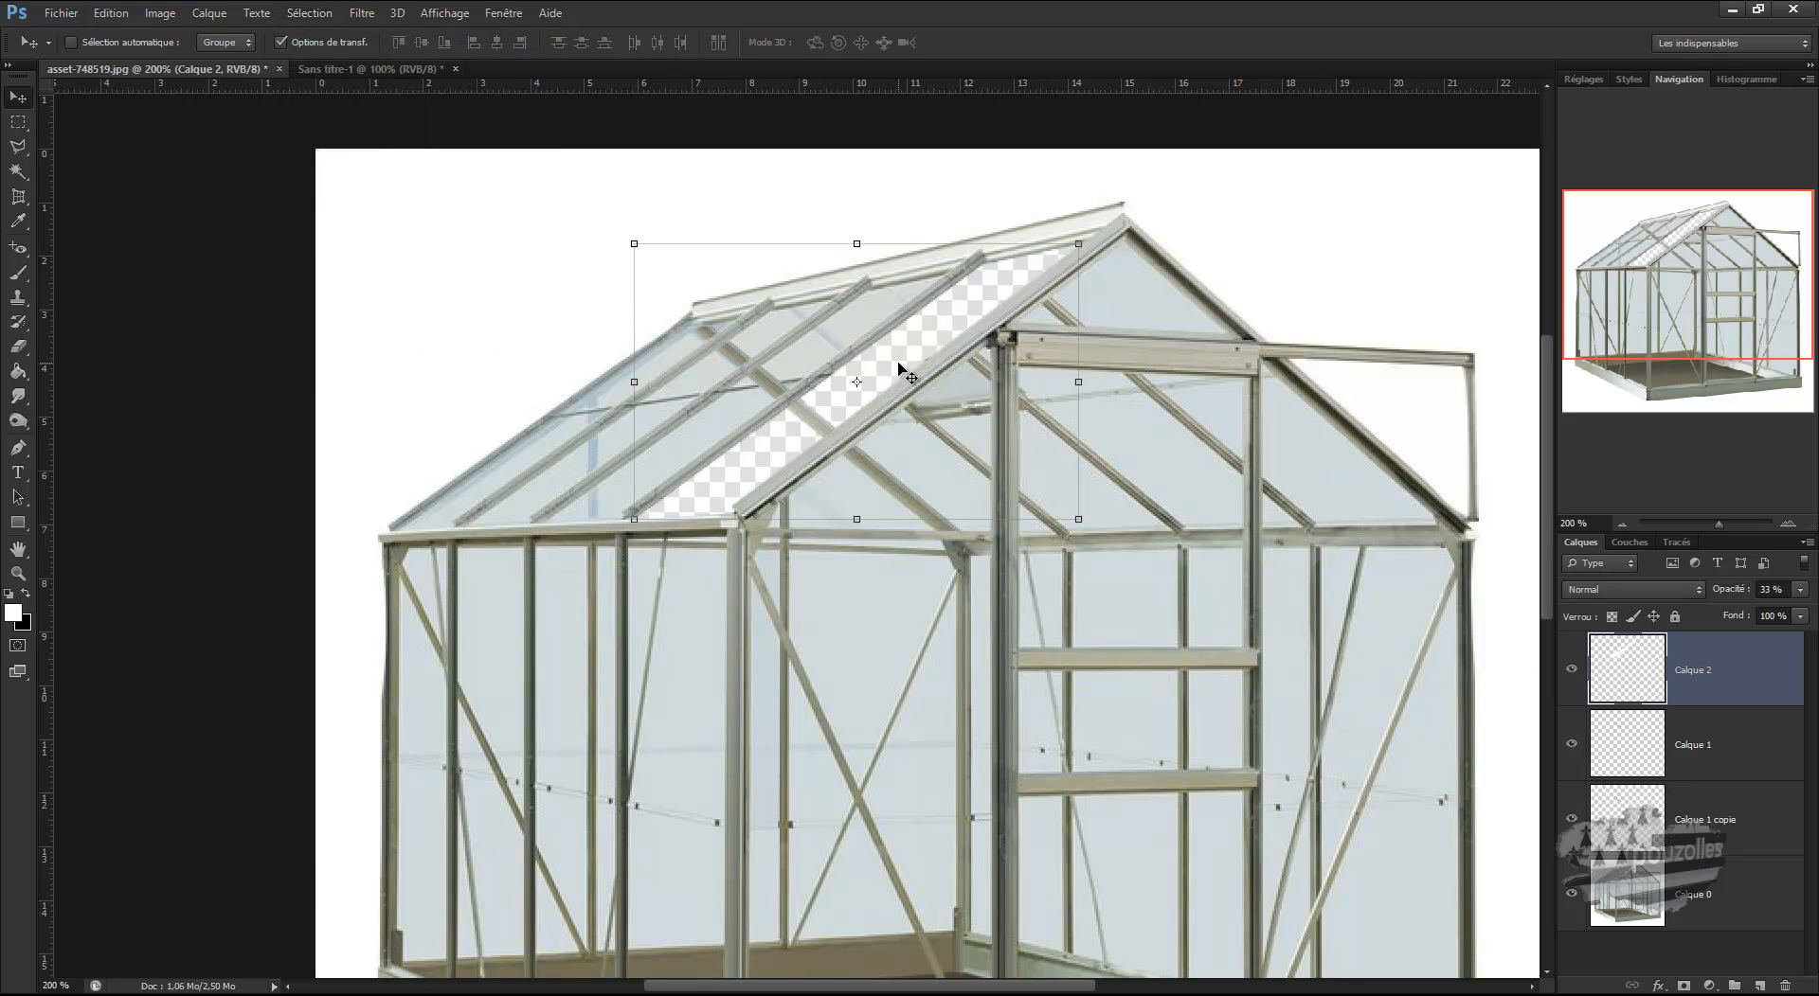
pyautogui.click(61, 13)
pyautogui.click(69, 54)
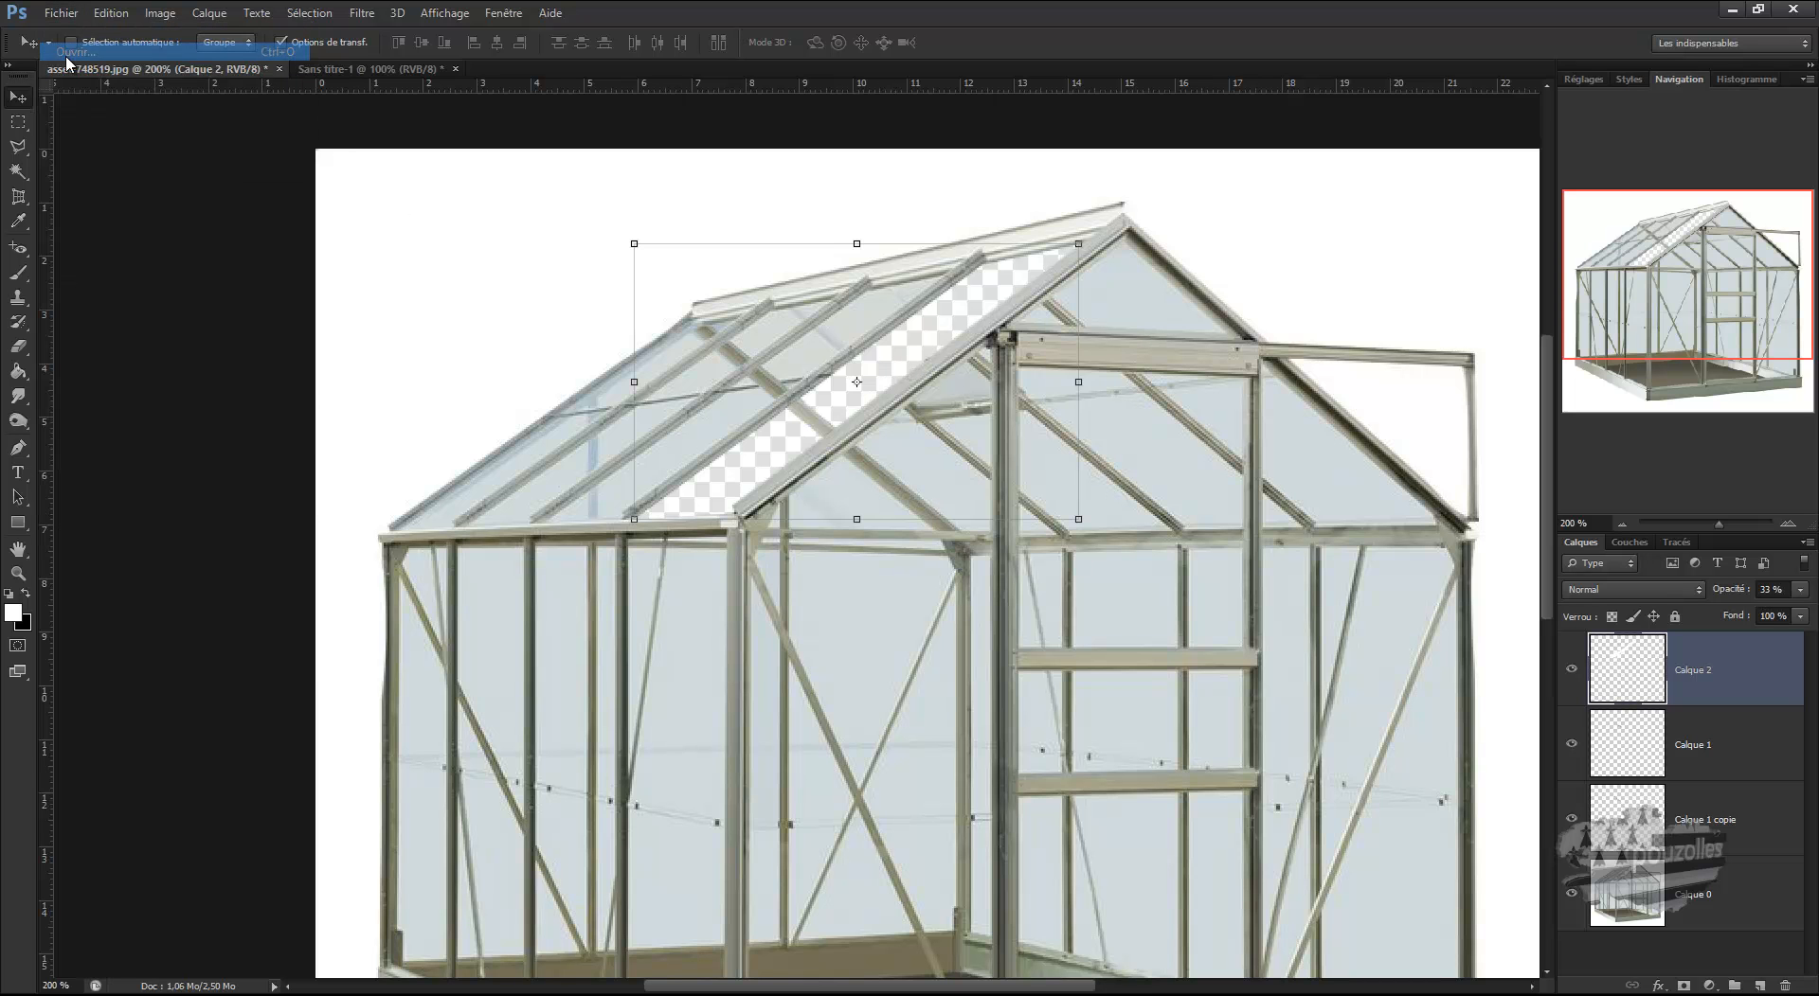
pyautogui.moveTo(924, 313); pyautogui.dragTo(939, 496)
pyautogui.click(452, 403)
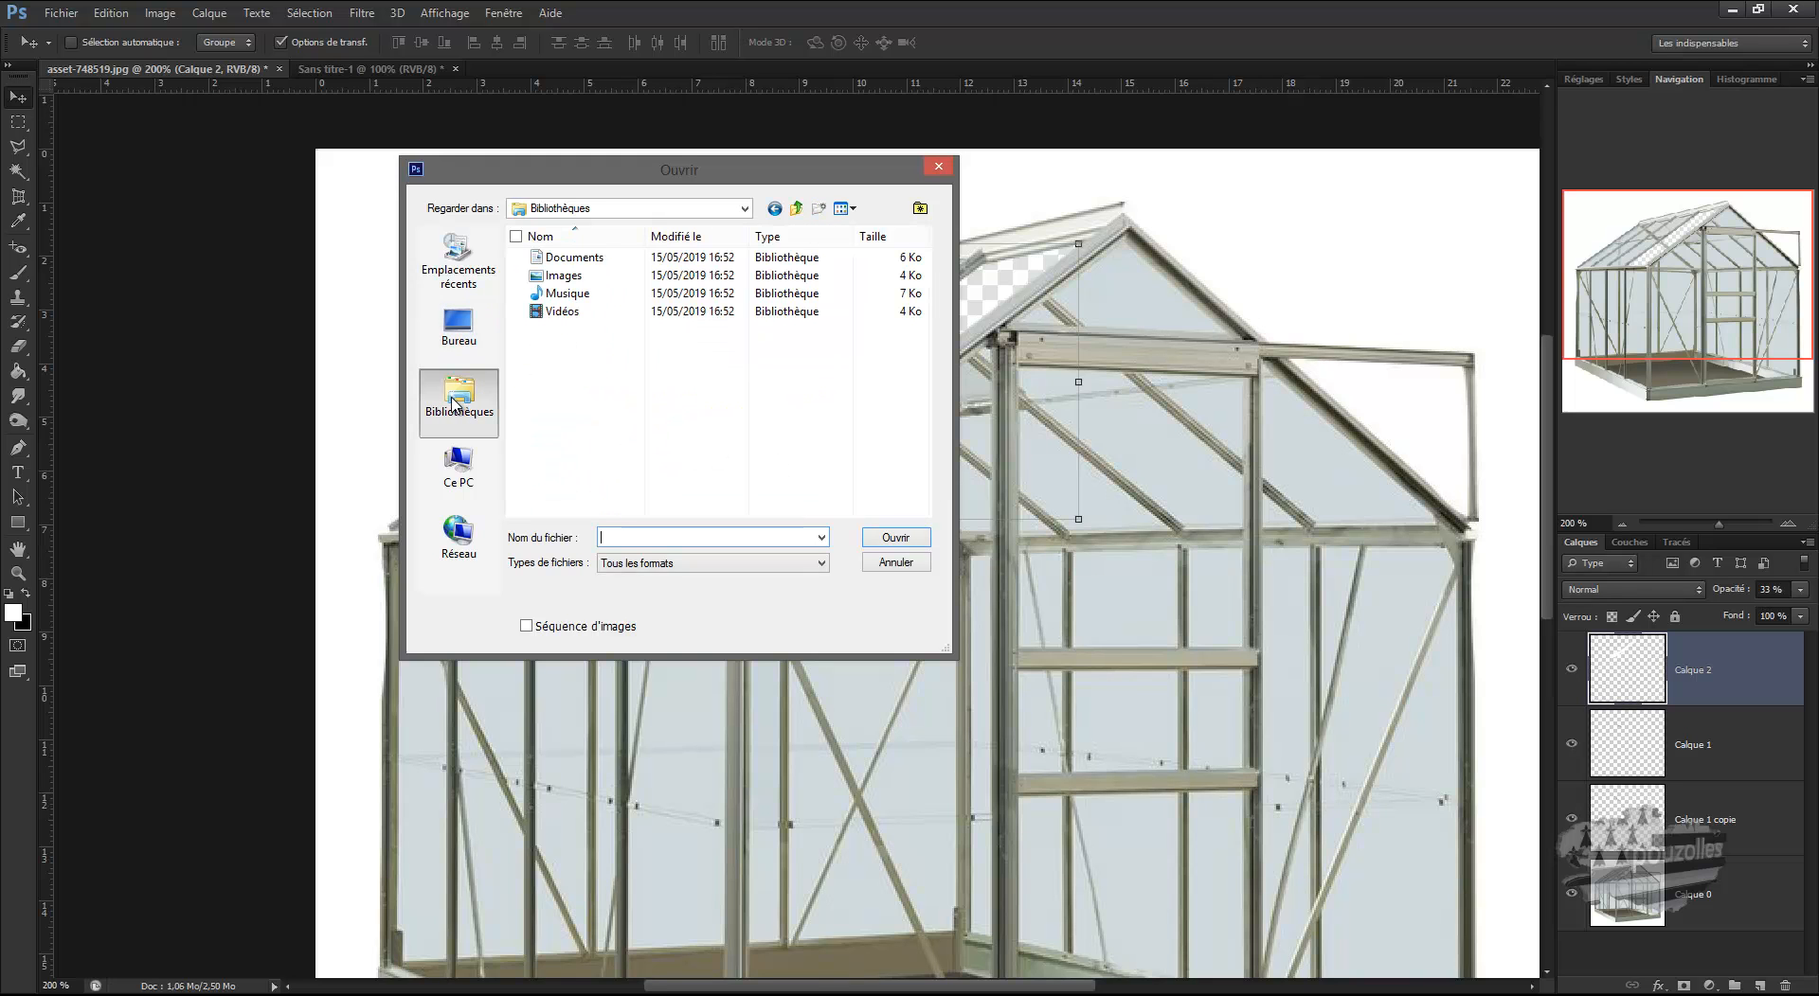
pyautogui.click(563, 277)
pyautogui.doubleClick(564, 277)
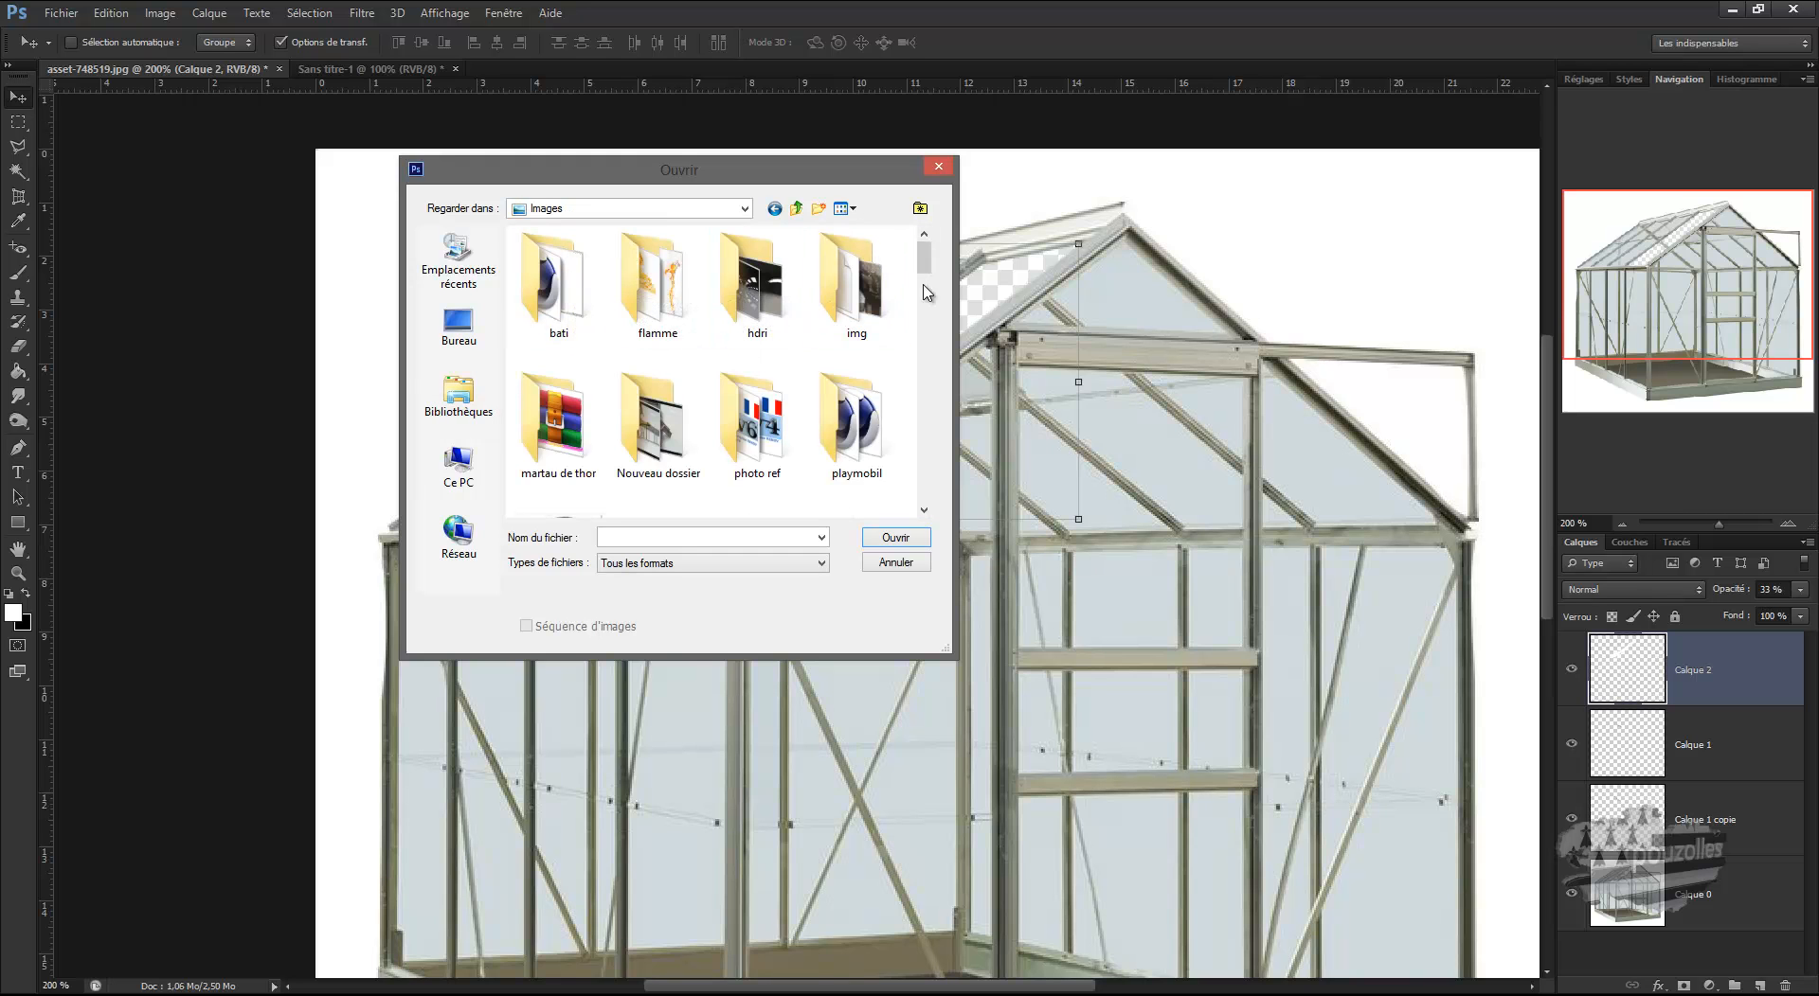
pyautogui.scroll(-3, 927, 272)
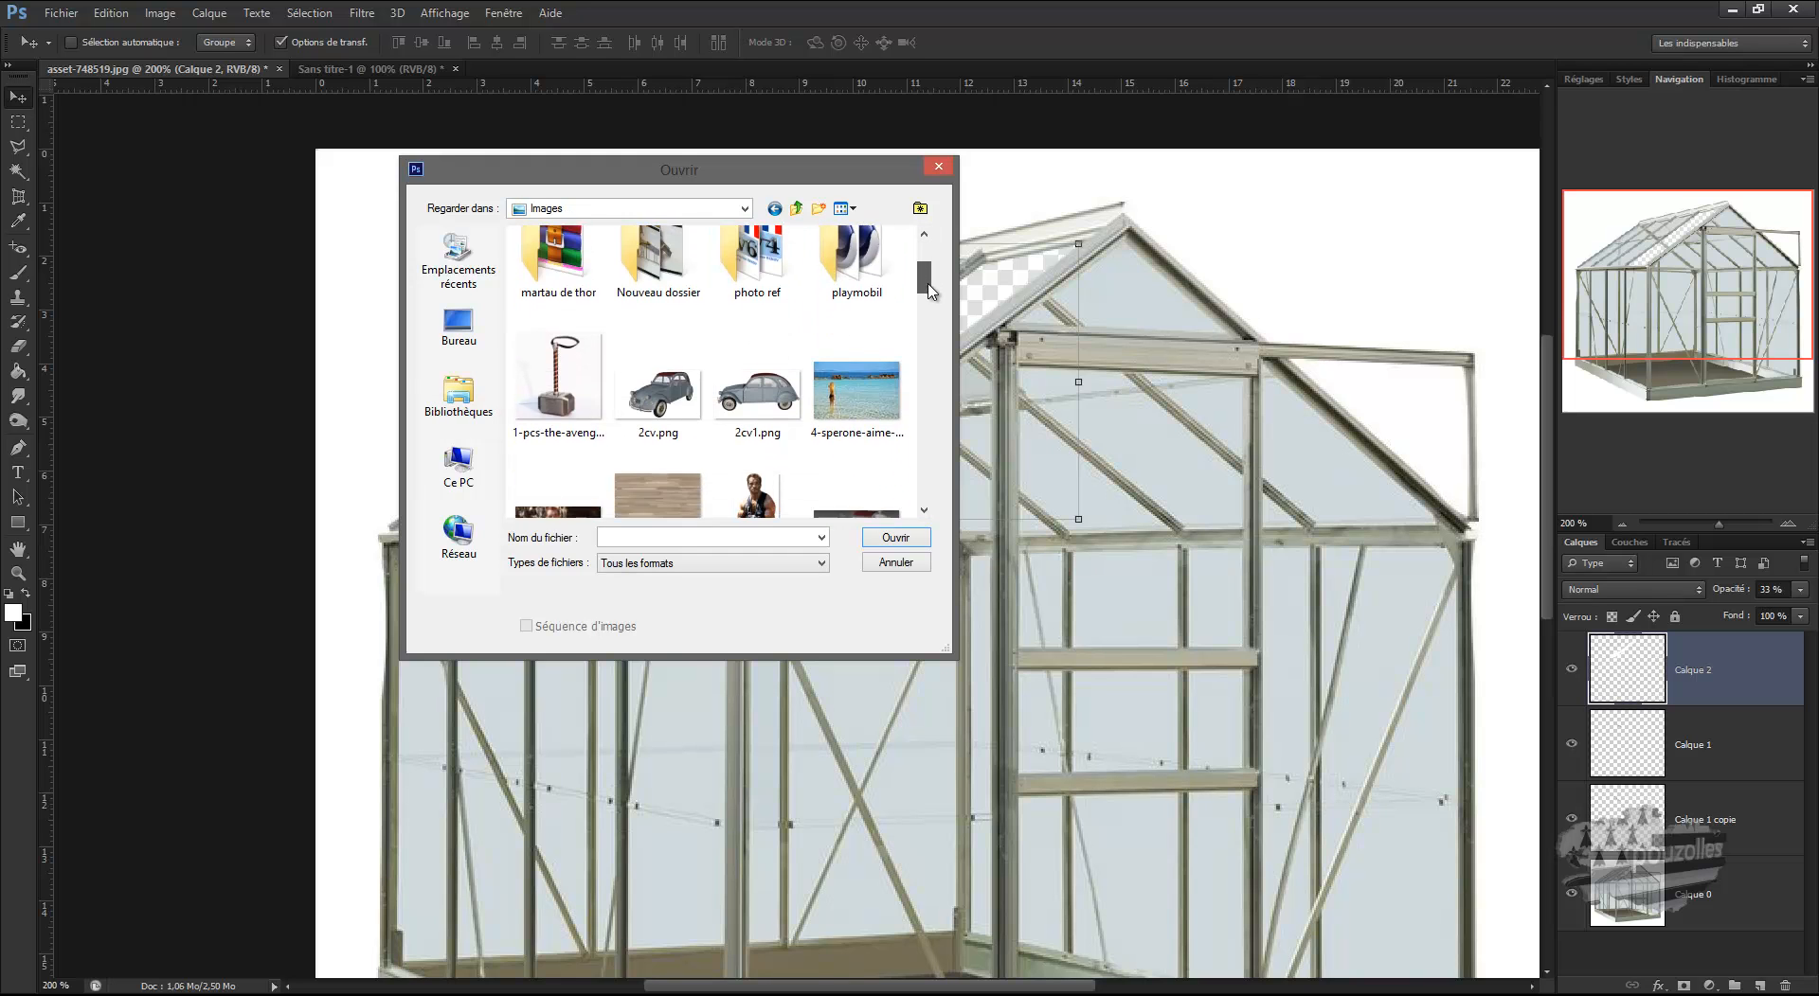
pyautogui.doubleClick(879, 361)
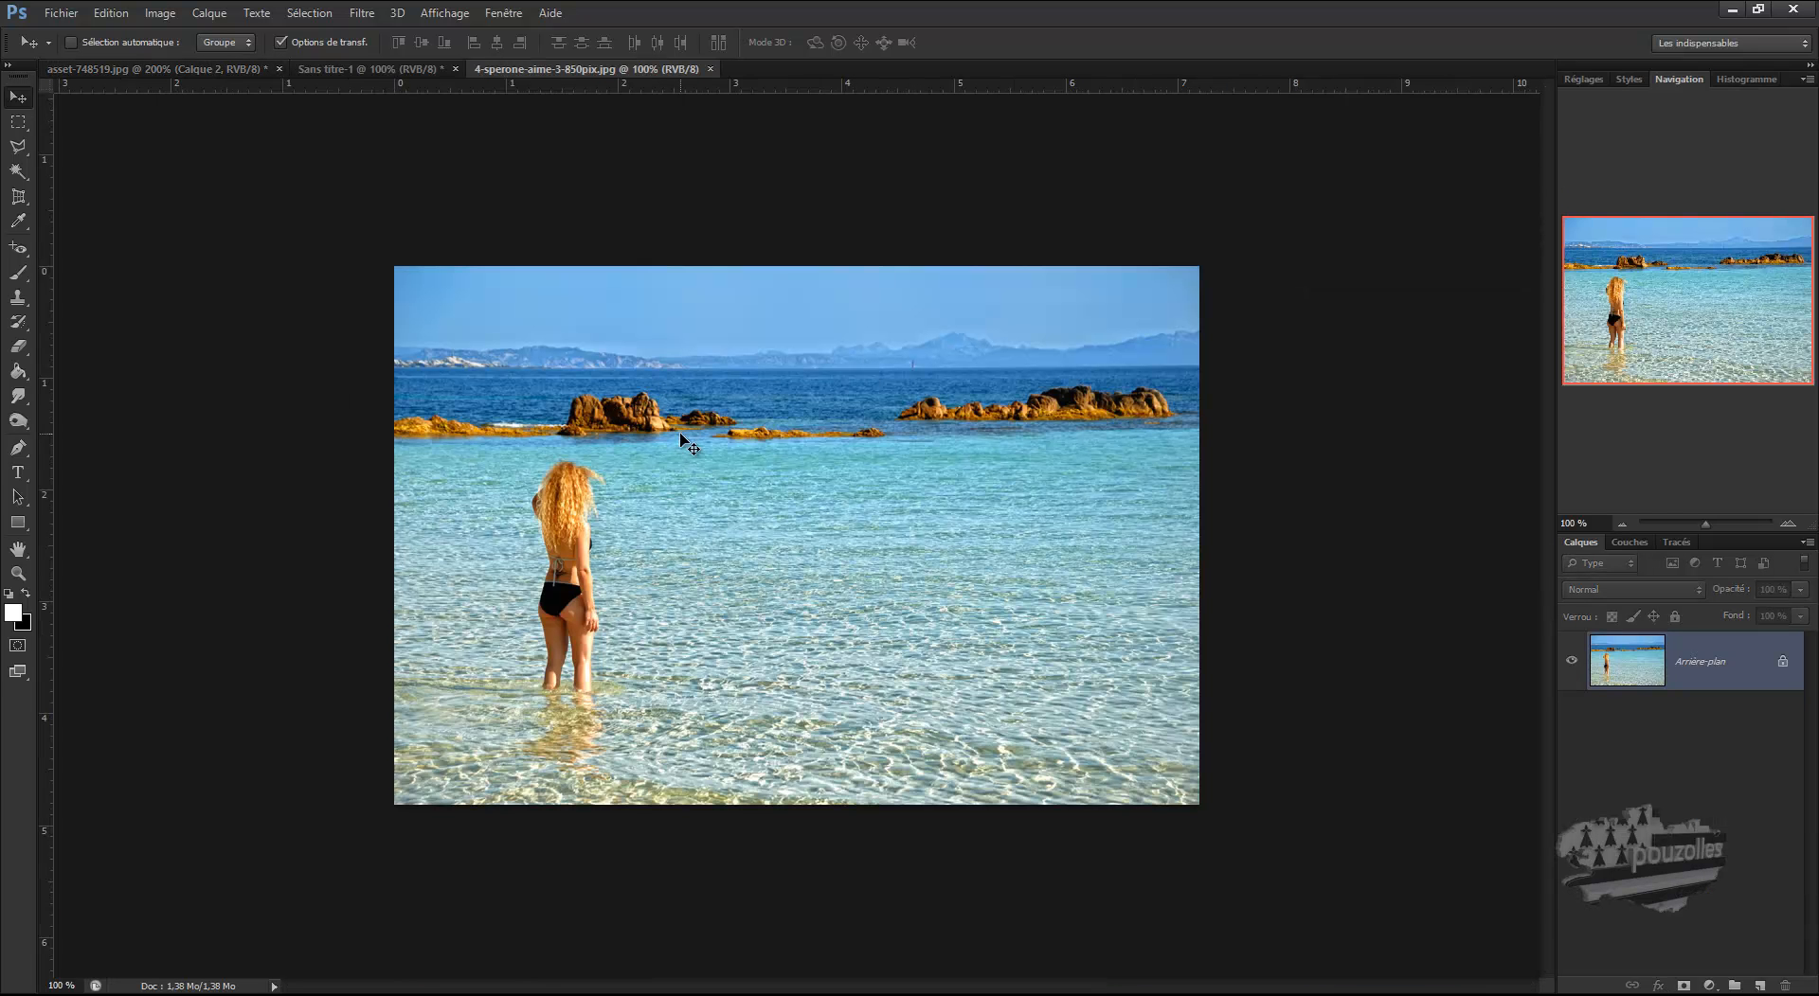
# Copy the beach photo into the greenhouse document and move its layer below Calque 0
pyautogui.moveTo(676, 456); pyautogui.dragTo(590, 413)
pyautogui.moveTo(187, 105); pyautogui.dragTo(740, 422)
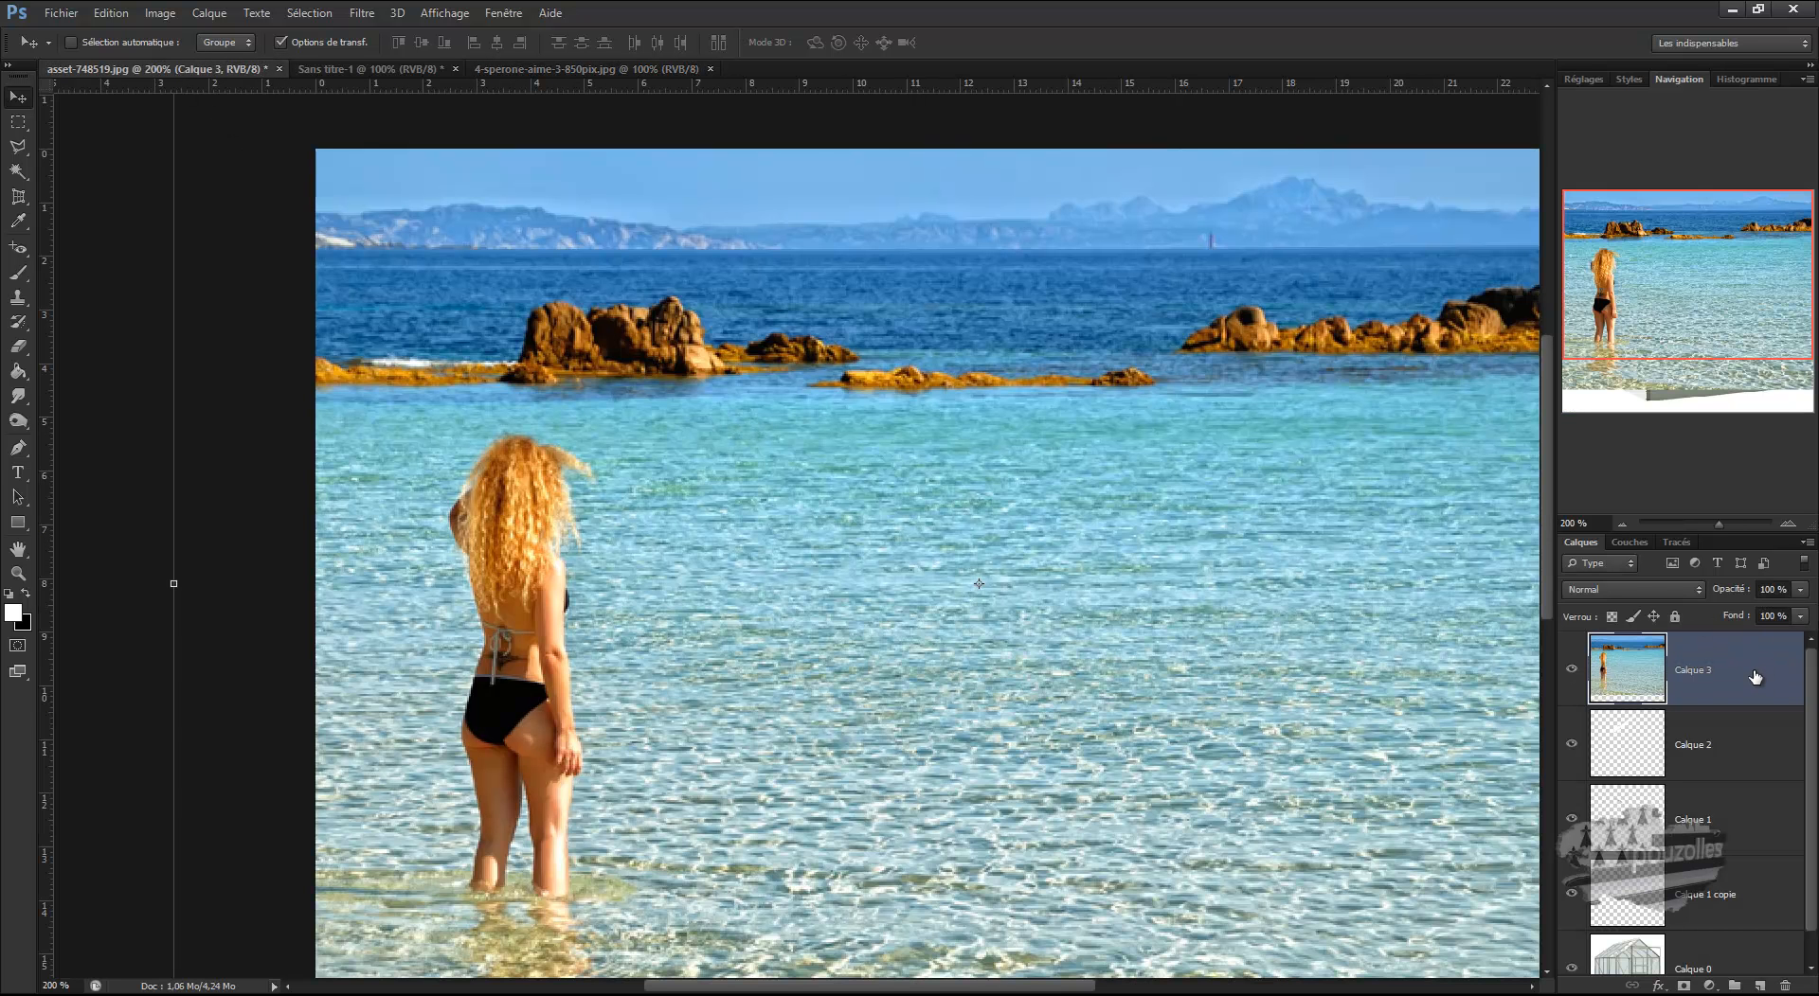
pyautogui.moveTo(1753, 680); pyautogui.dragTo(1769, 975)
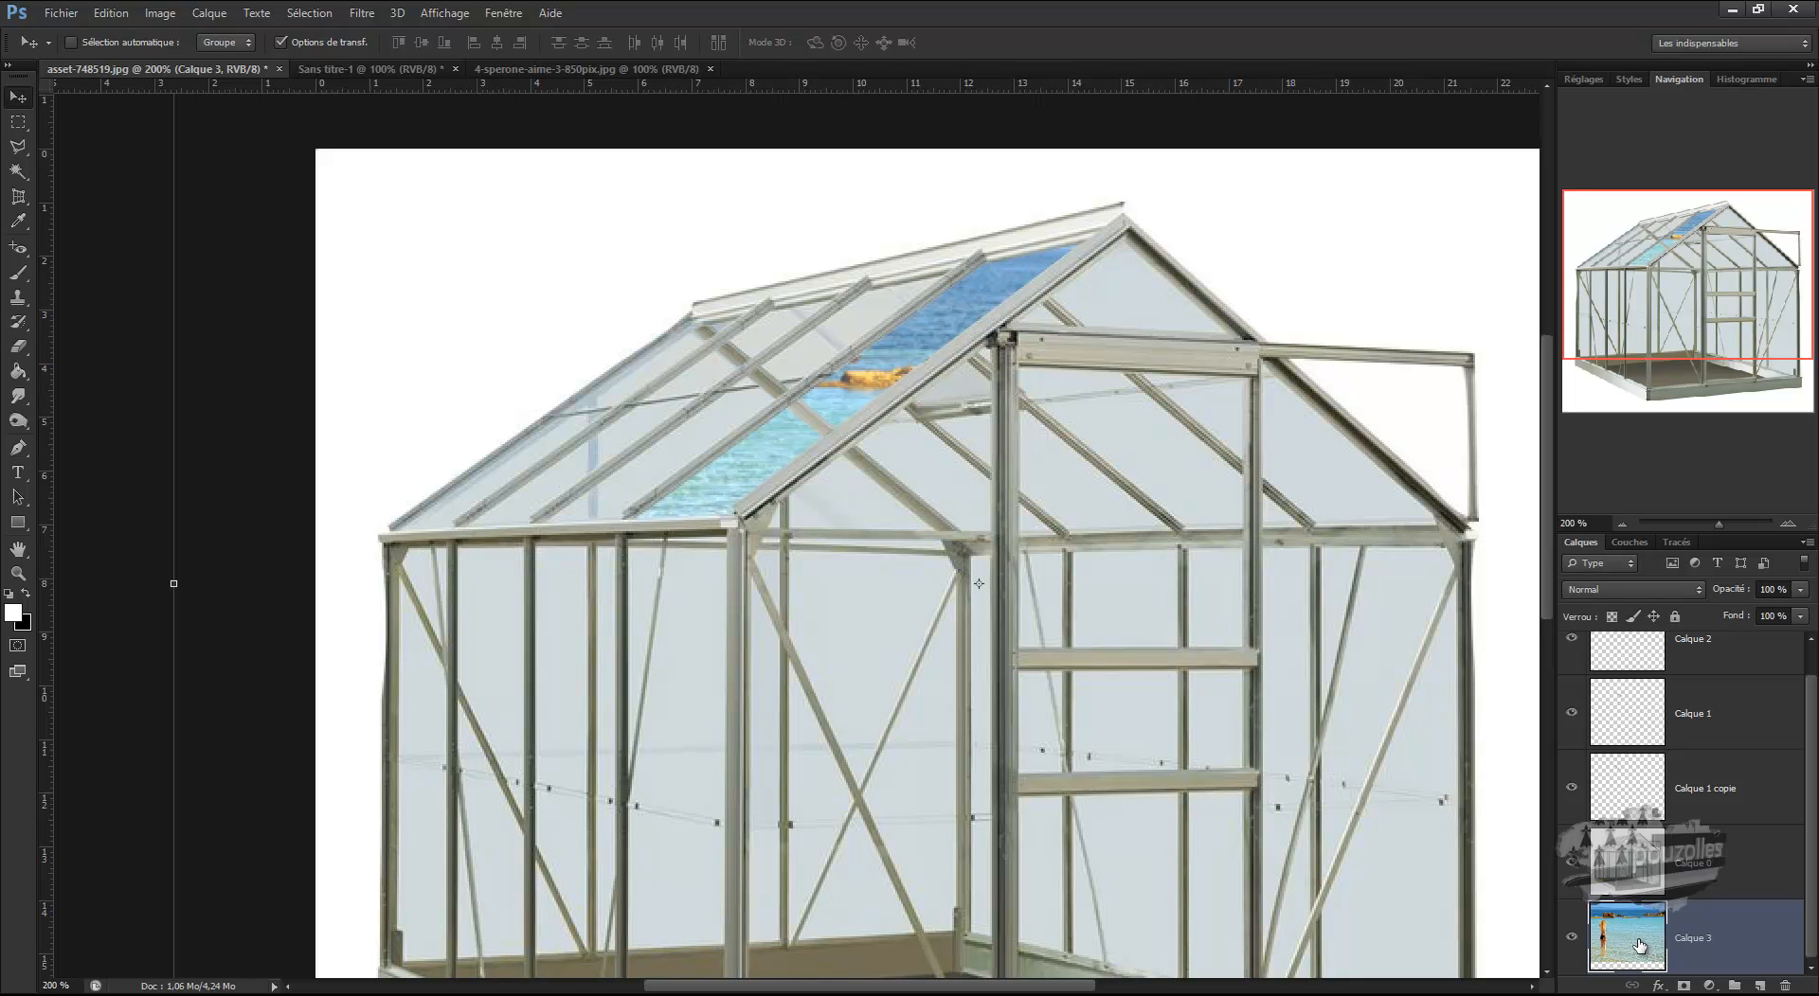
# Replace the beach photo layer with a new empty layer placed beneath Calque 0
pyautogui.moveTo(1639, 944); pyautogui.dragTo(1787, 987)
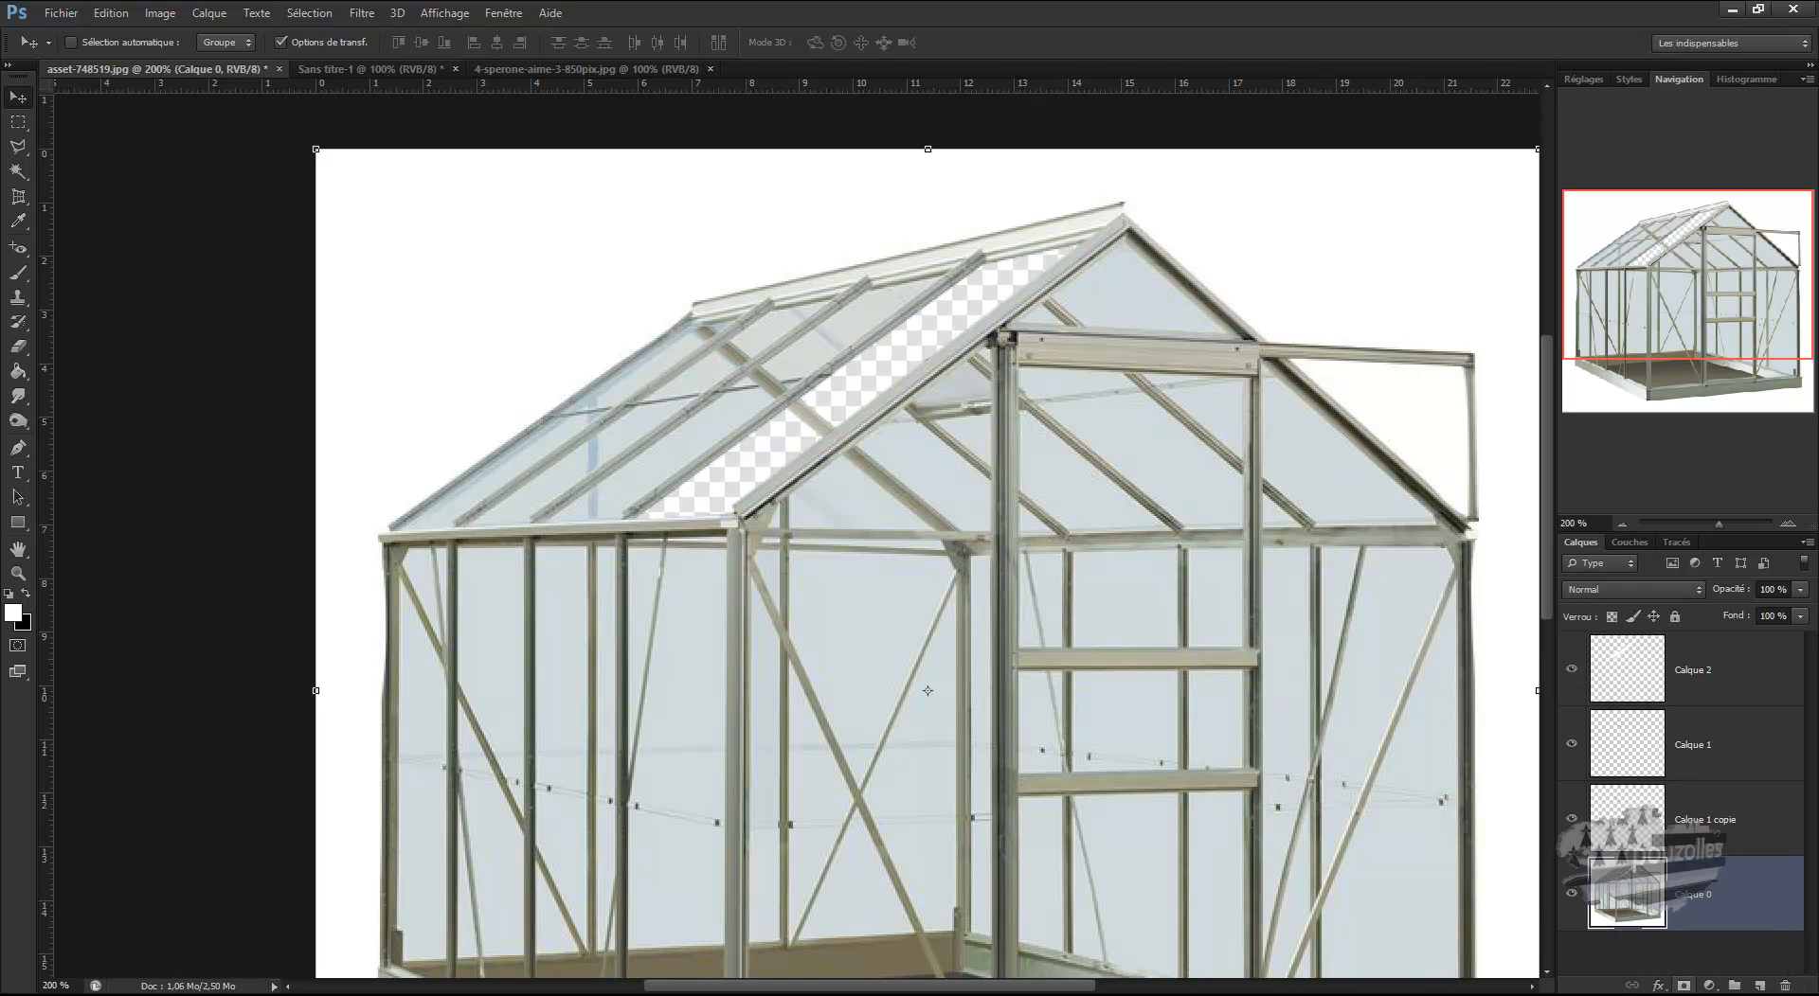
pyautogui.hotkey('ctrl', 'z')
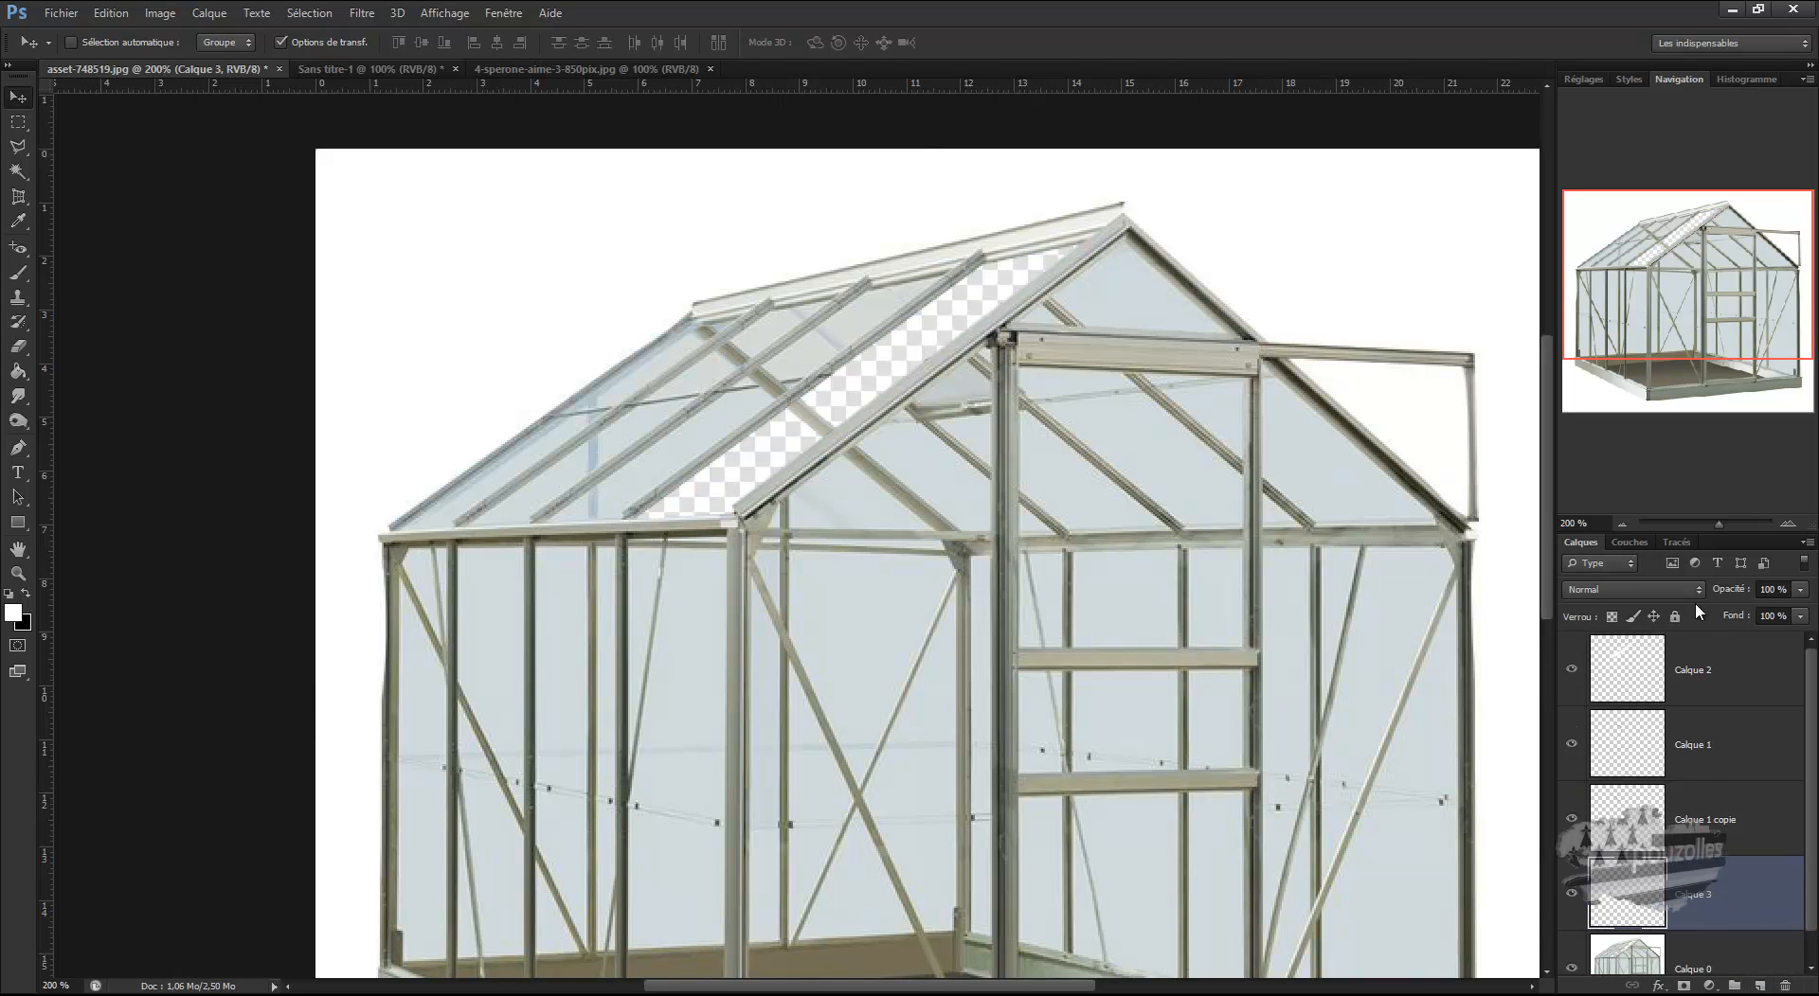
pyautogui.moveTo(1704, 895); pyautogui.dragTo(1714, 968)
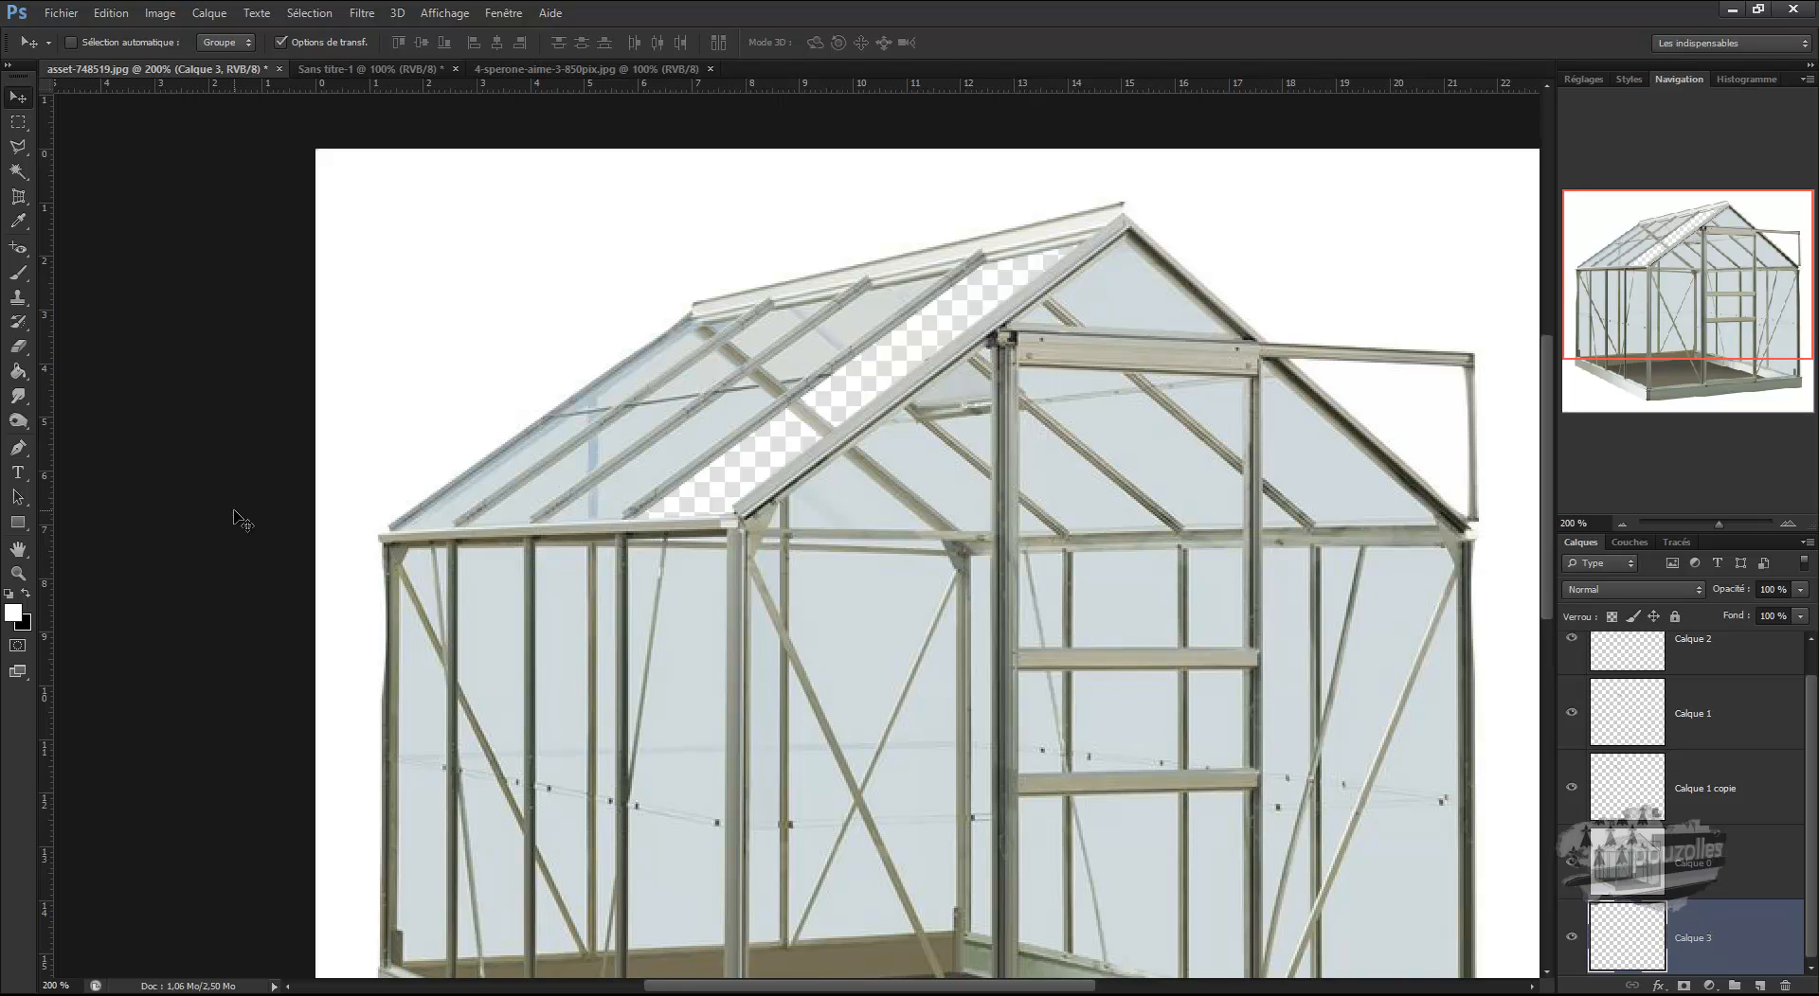
# Choose the Gradient tool, open its current gradient for editing and remove the black colour stop in the middle
pyautogui.click(17, 372)
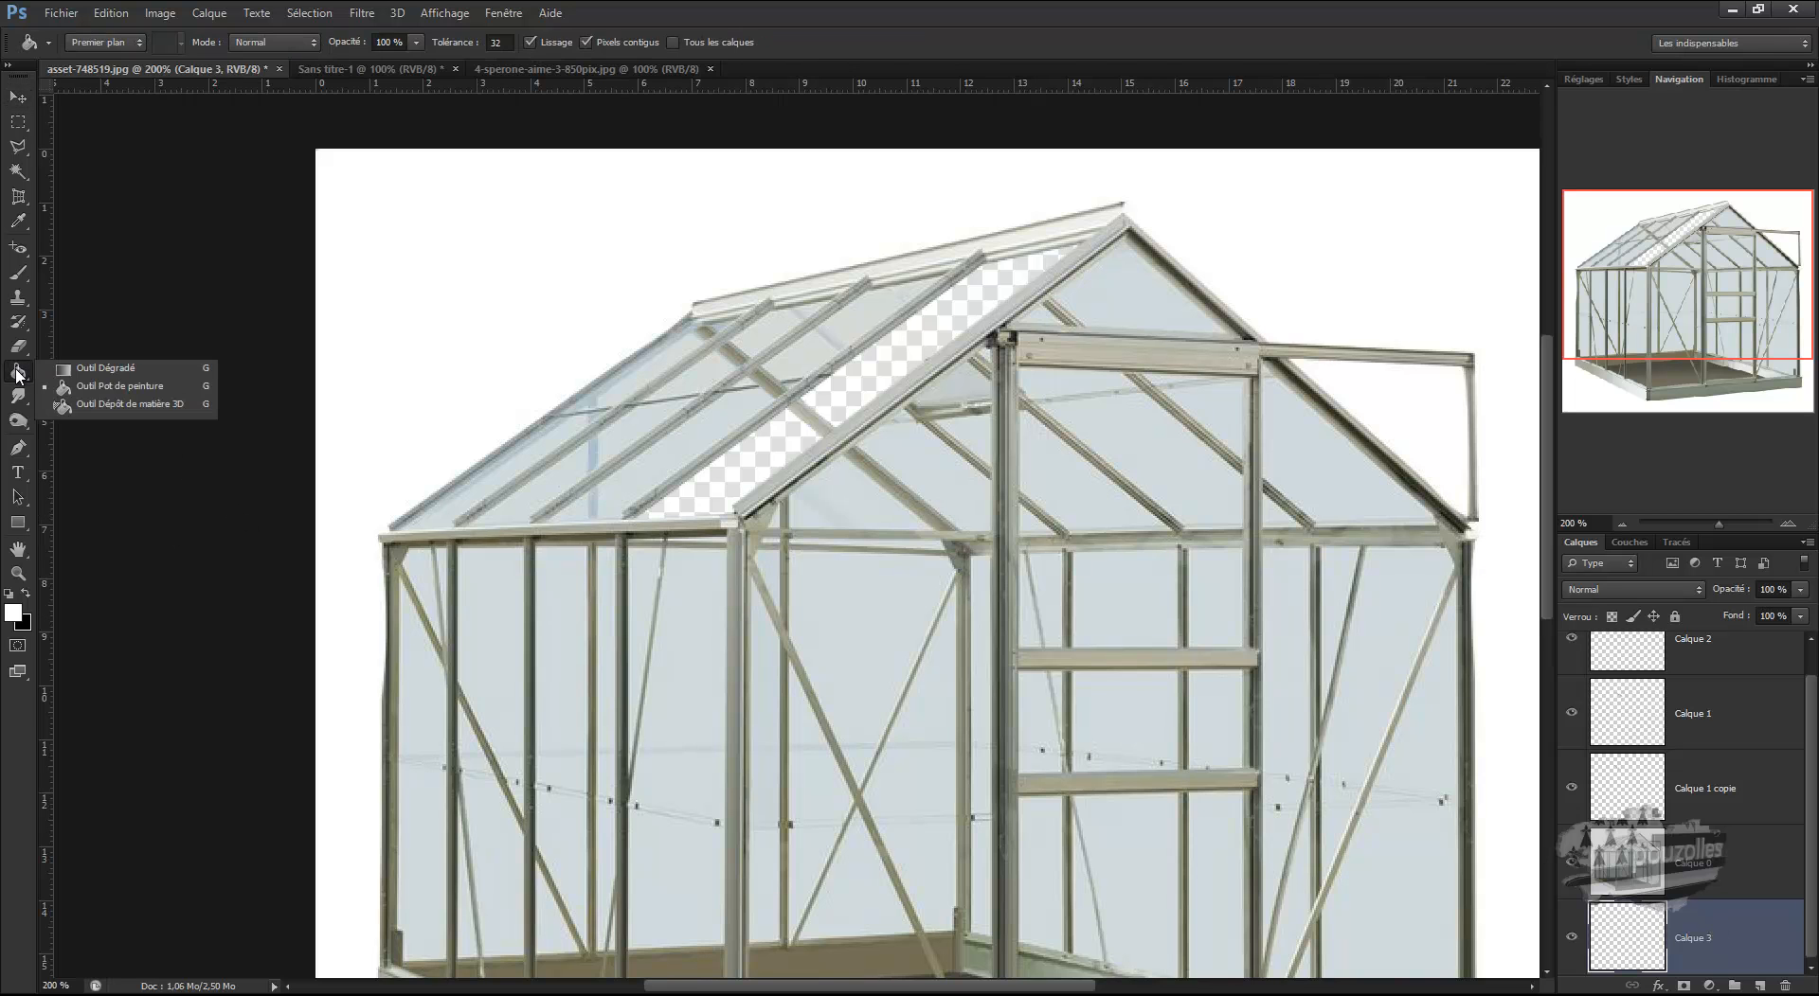
pyautogui.click(100, 369)
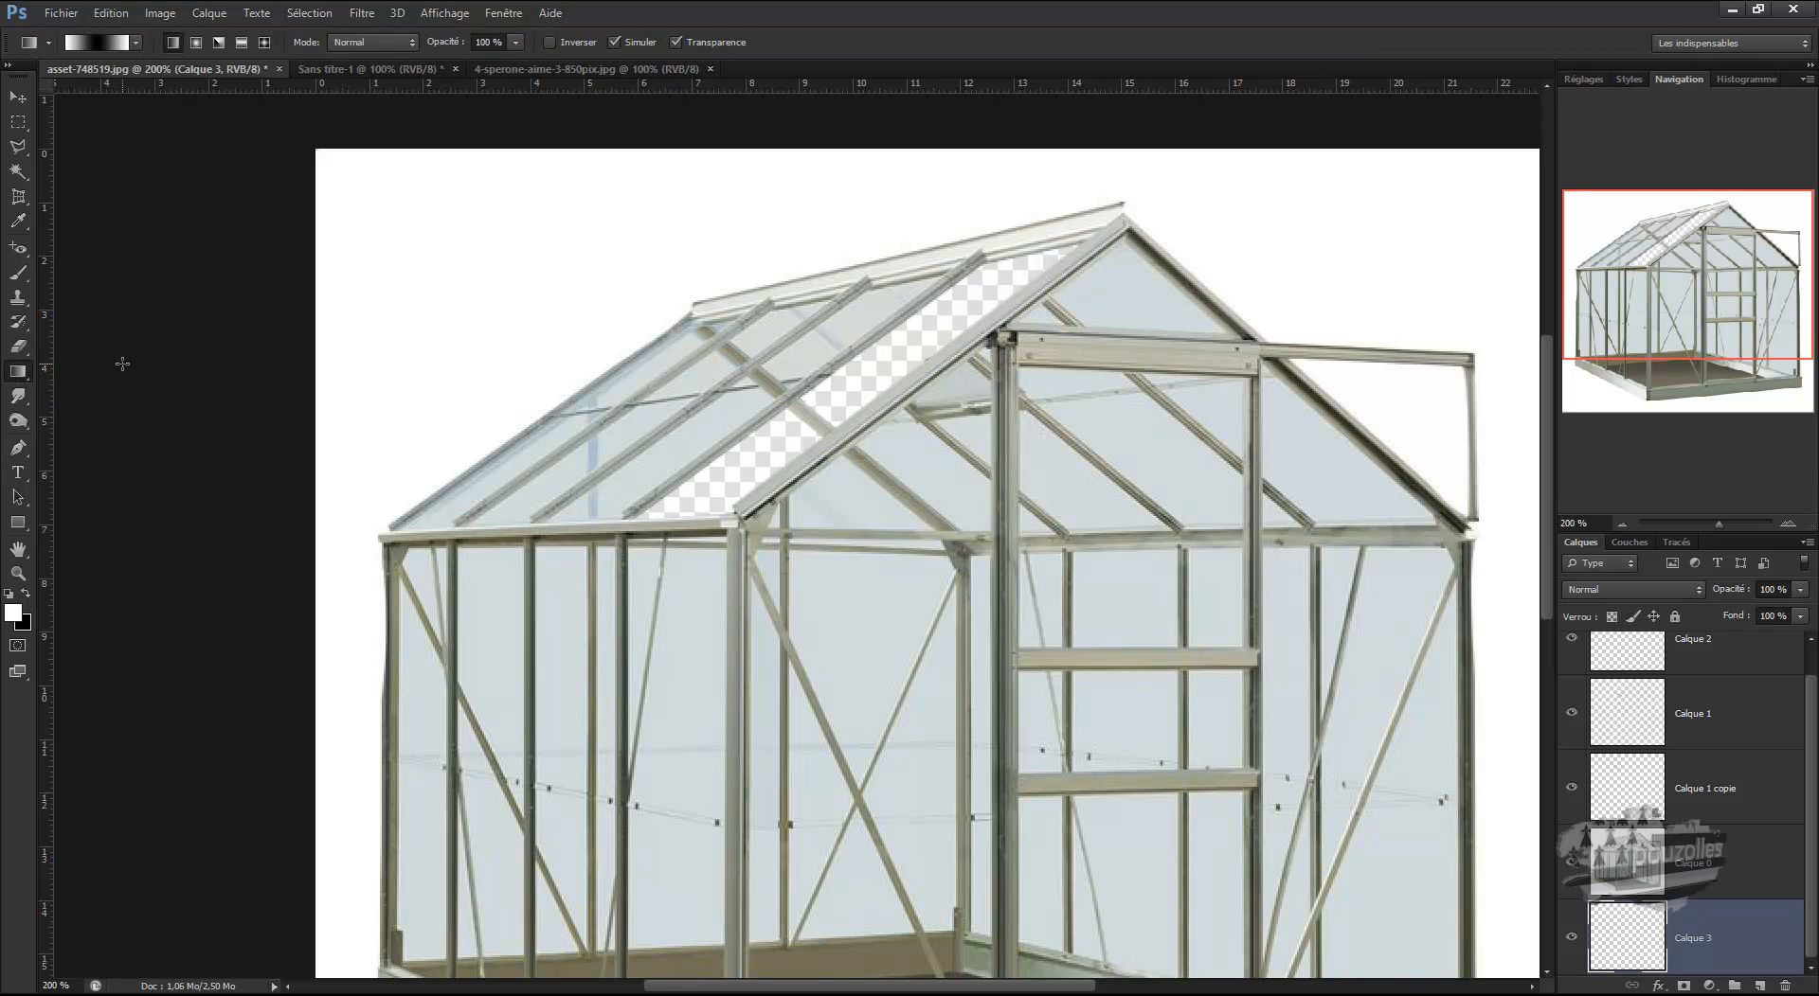
pyautogui.click(137, 43)
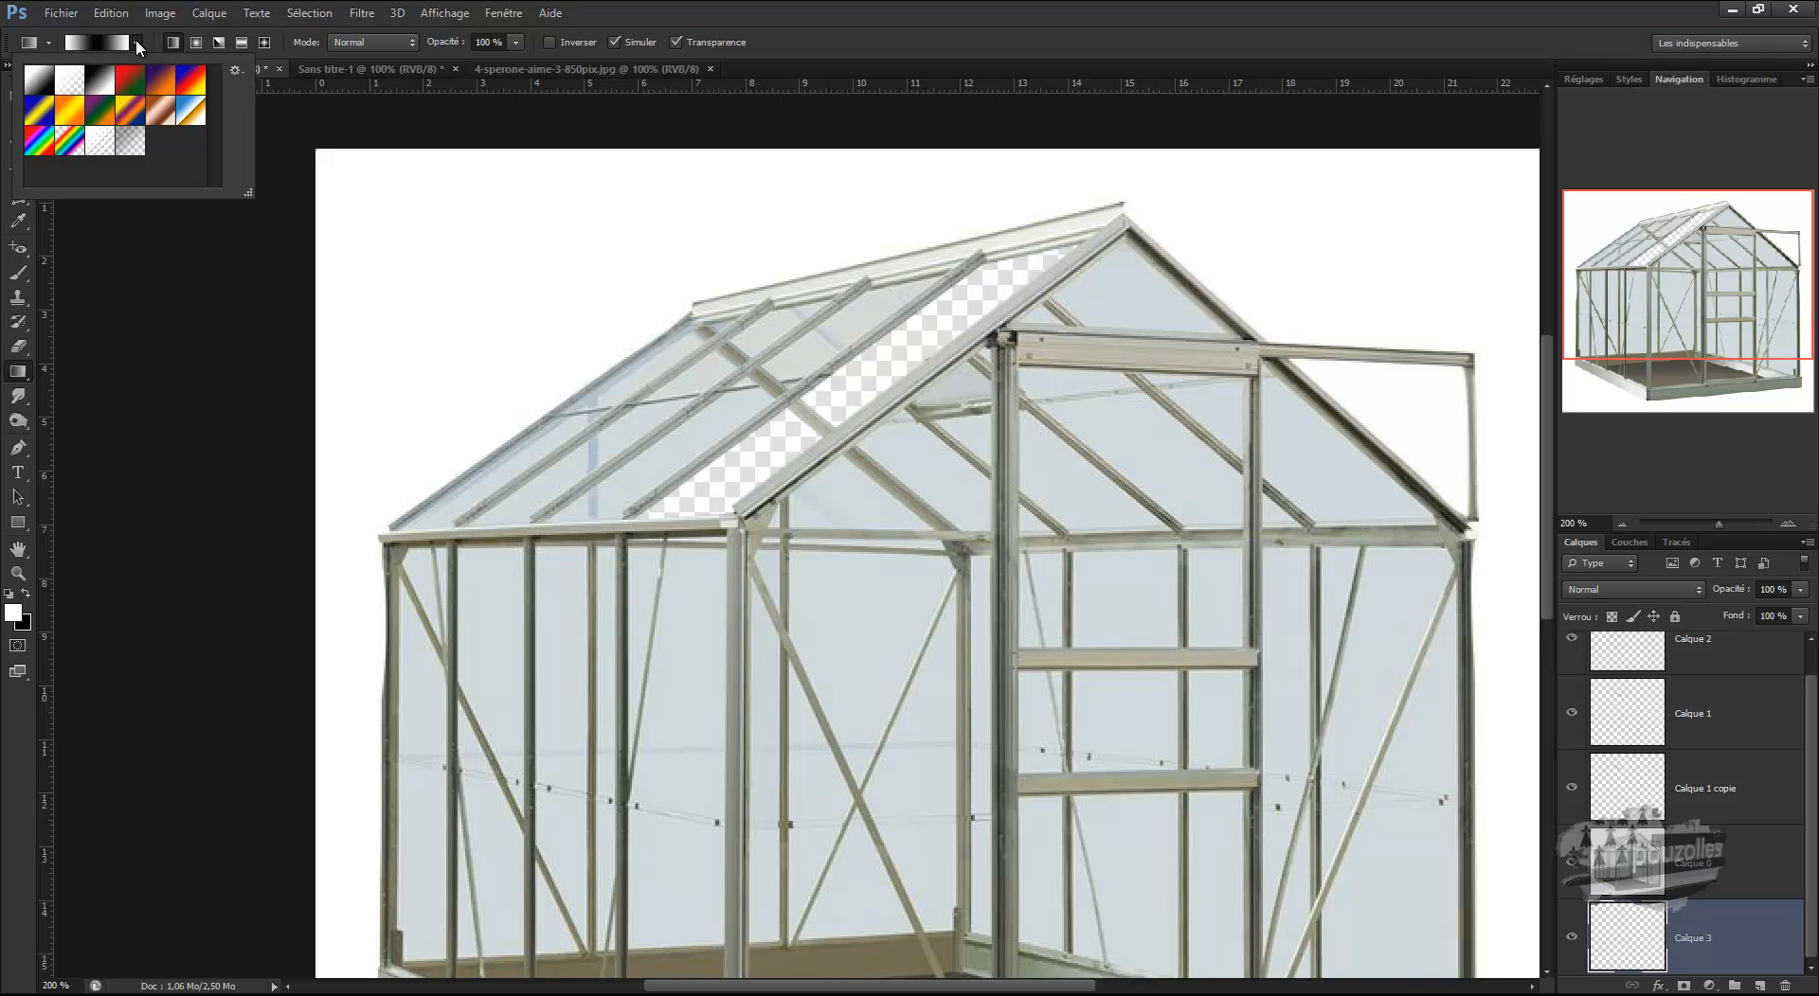
pyautogui.click(100, 44)
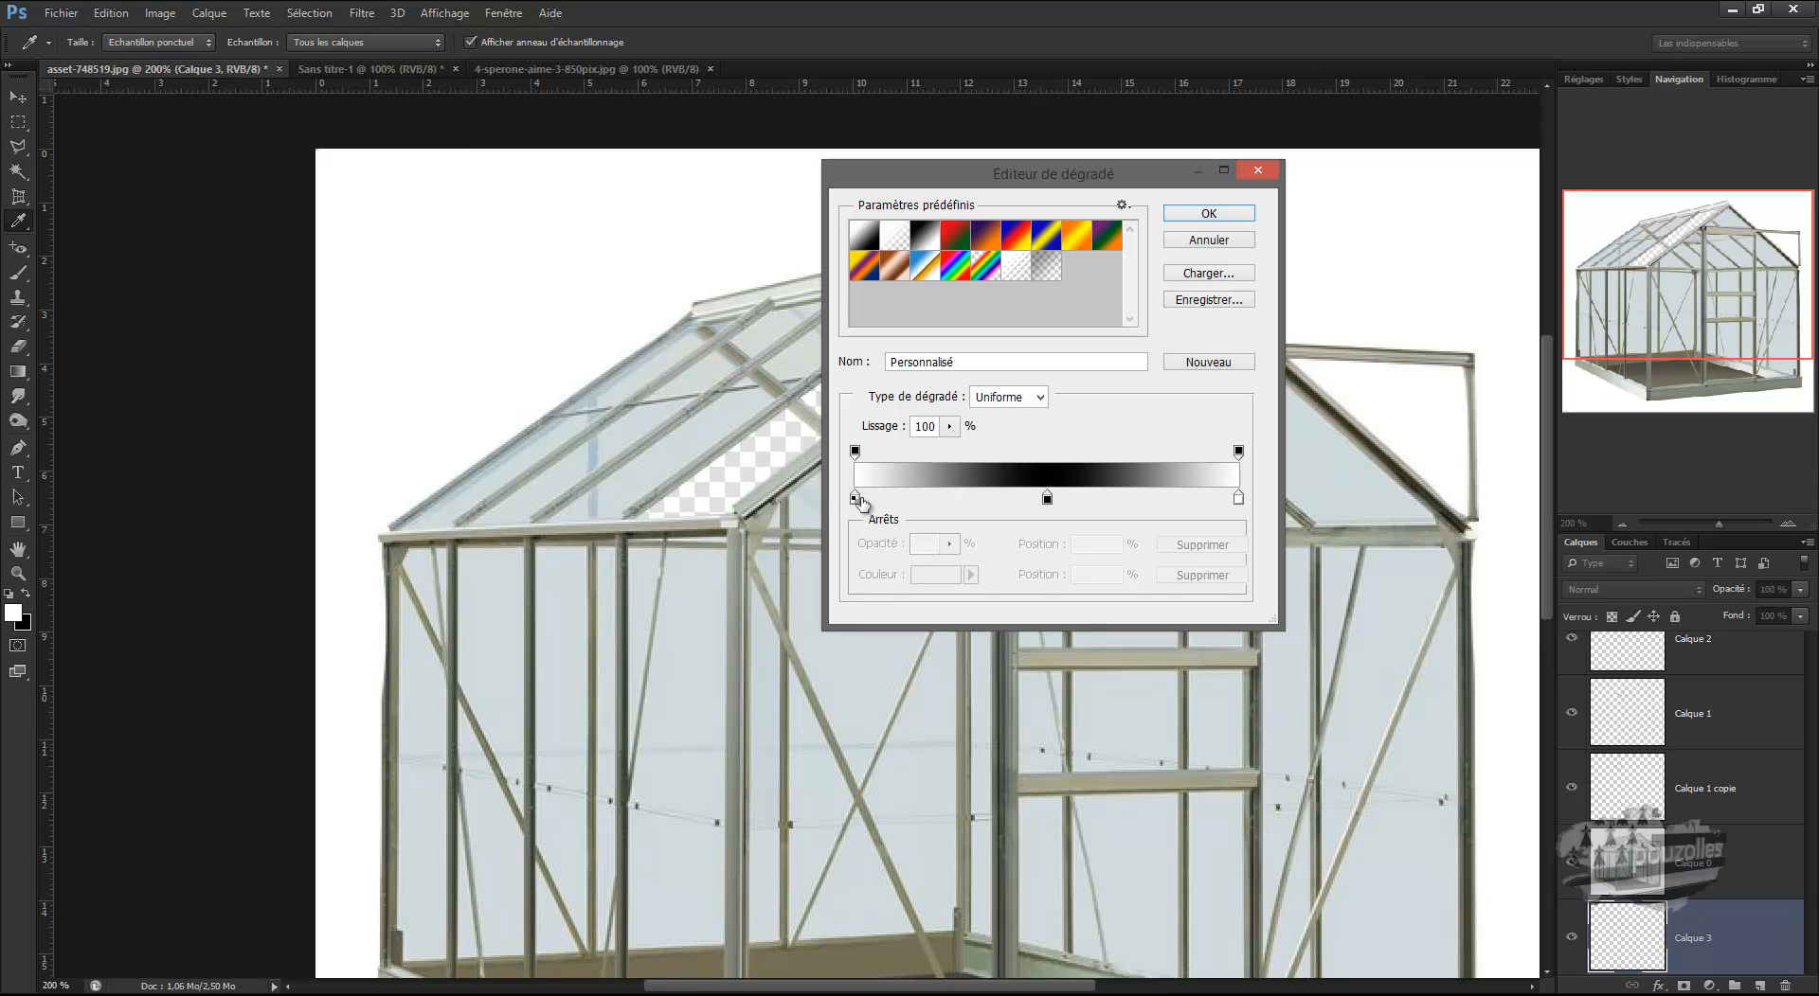
pyautogui.moveTo(1048, 502); pyautogui.dragTo(1014, 600)
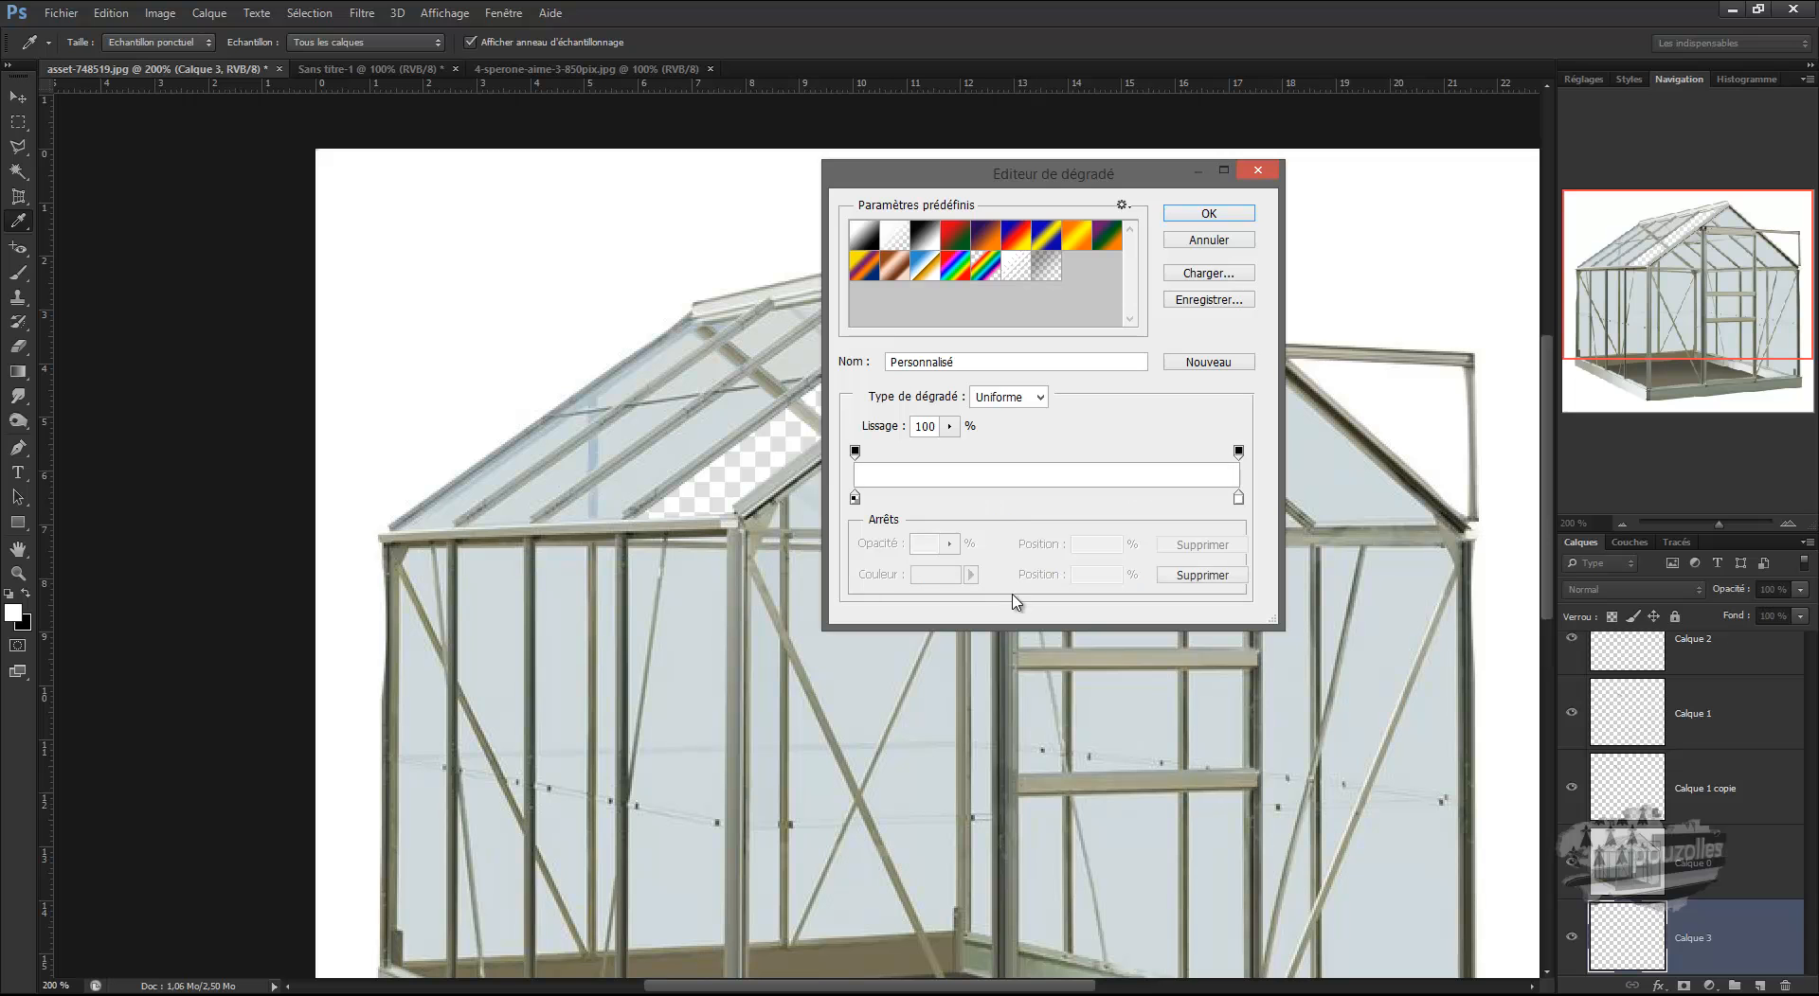
# Set the colour stop at the gradient's 0% position to black (000000)
pyautogui.click(856, 498)
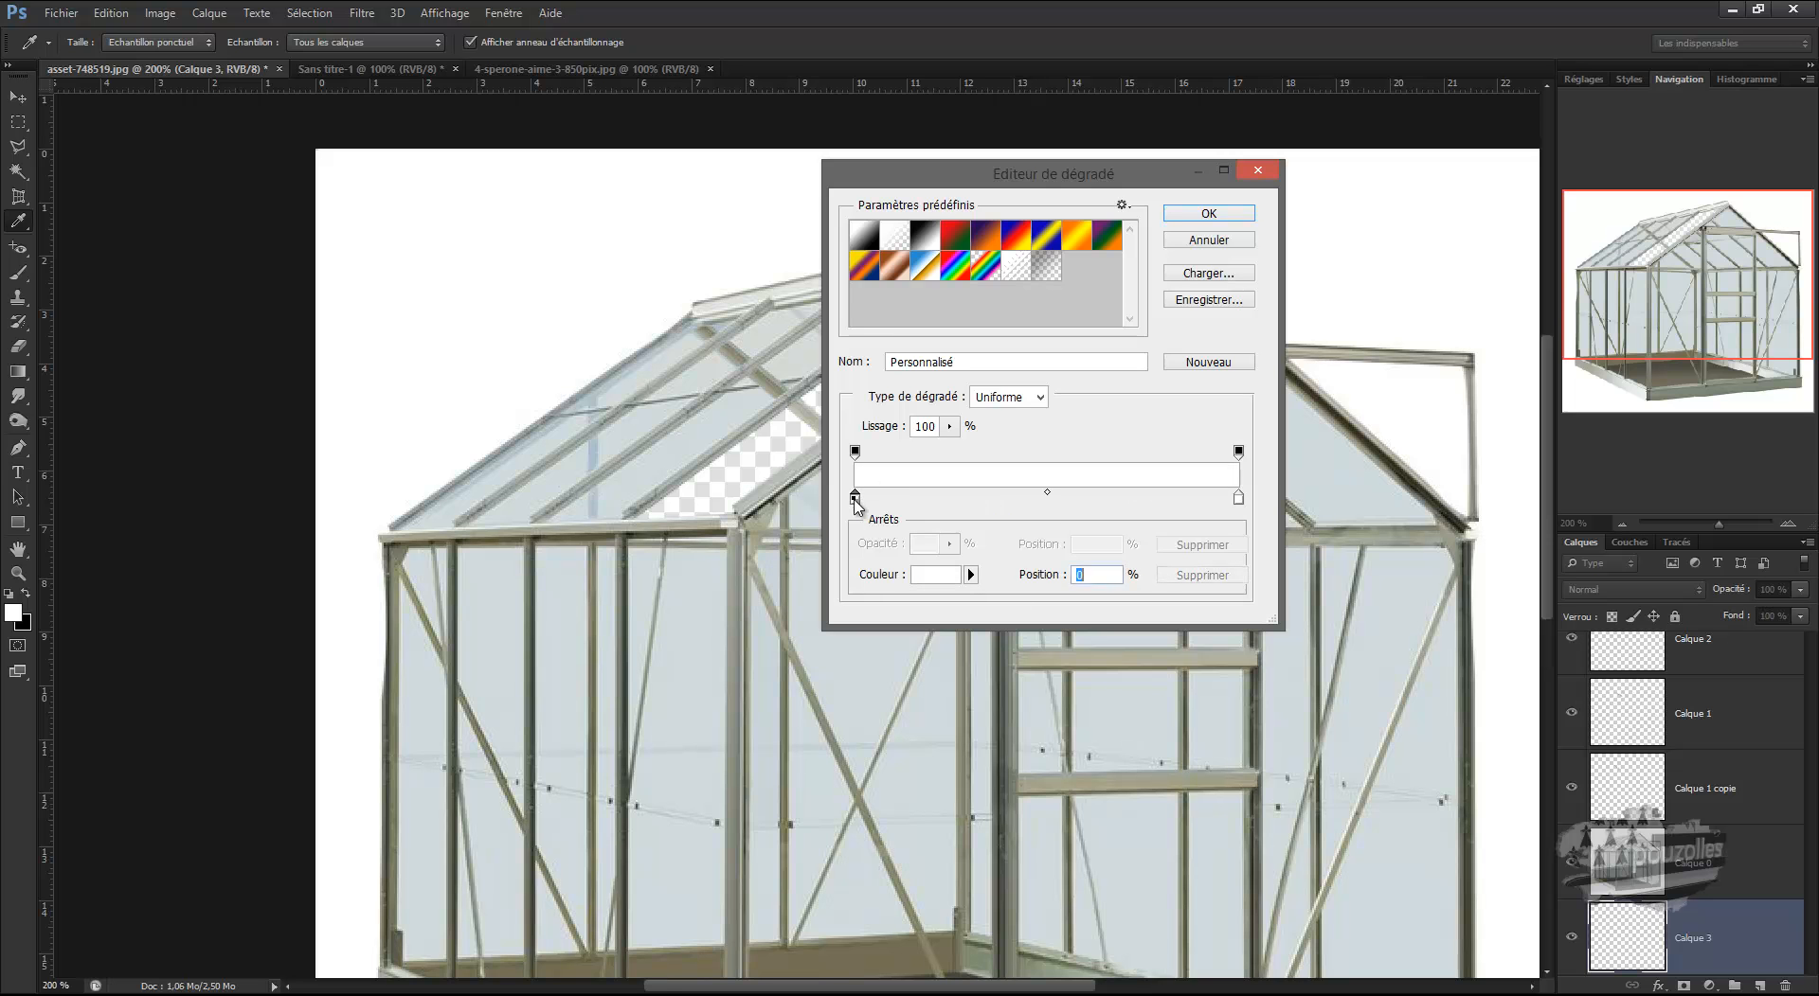
pyautogui.doubleClick(855, 498)
pyautogui.moveTo(772, 611); pyautogui.dragTo(709, 652)
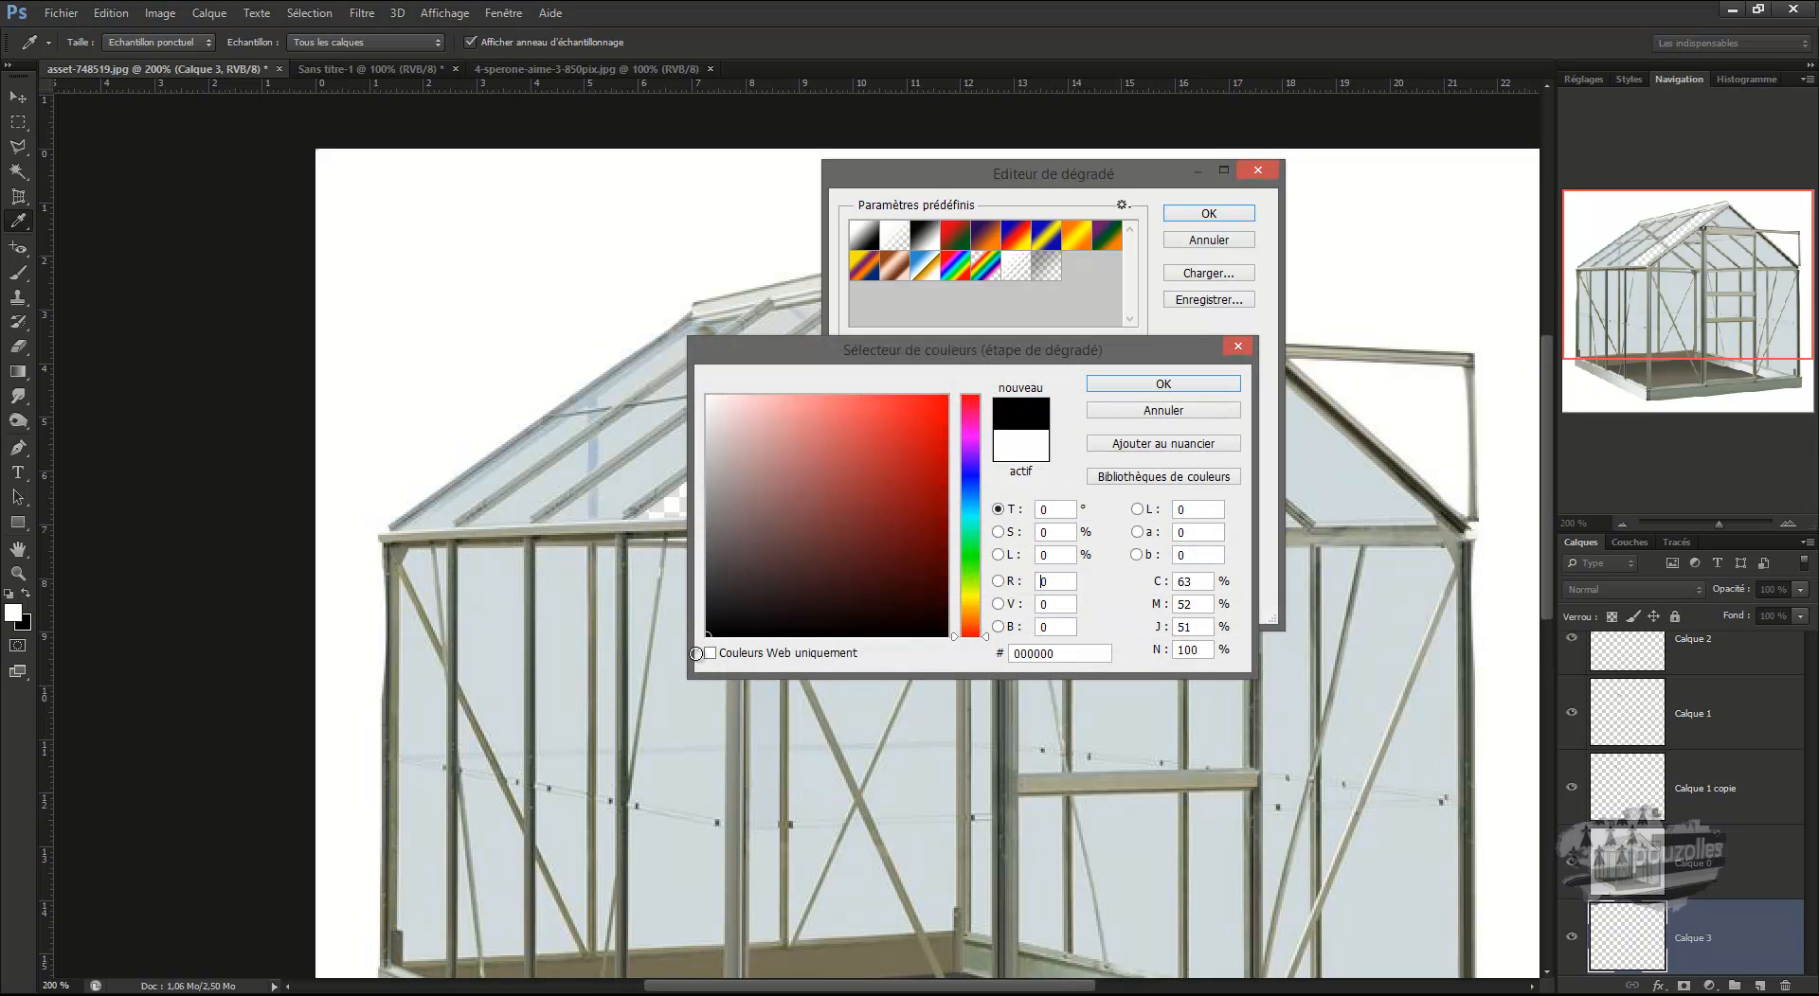
pyautogui.click(1149, 386)
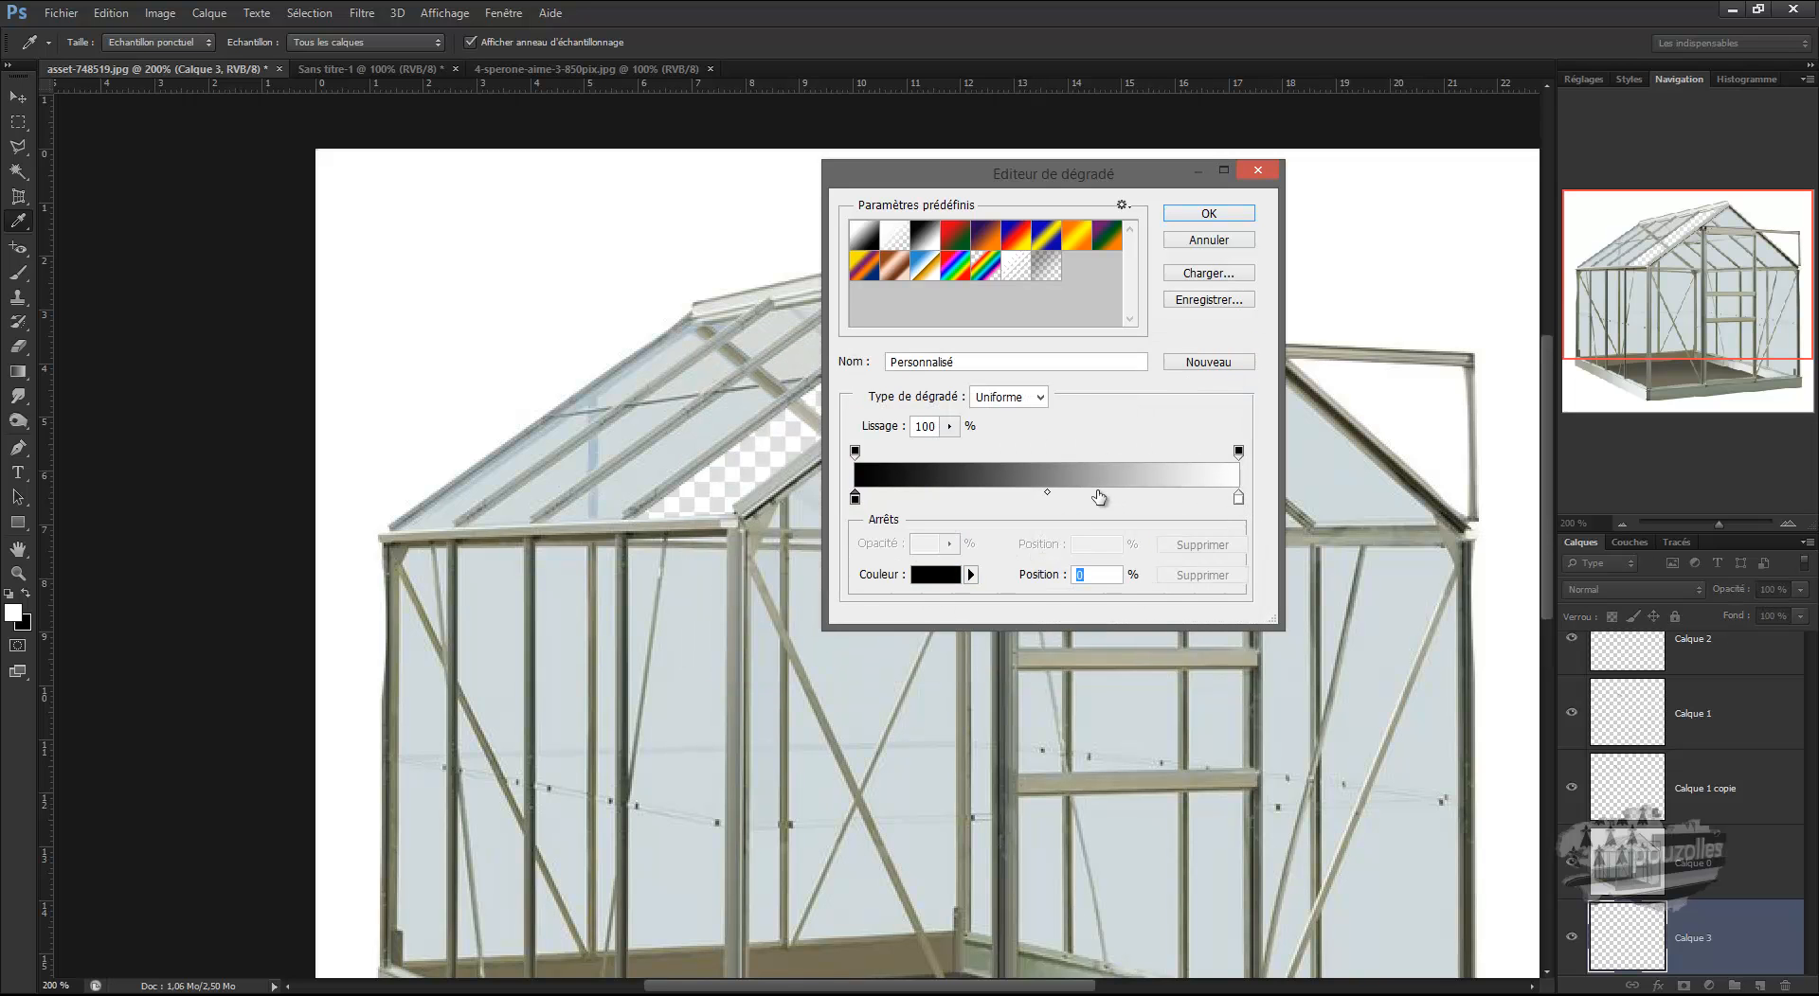
# Add a white colour stop at the 75% position and accept the custom gradient
pyautogui.click(1048, 496)
pyautogui.moveTo(1047, 496); pyautogui.dragTo(1056, 630)
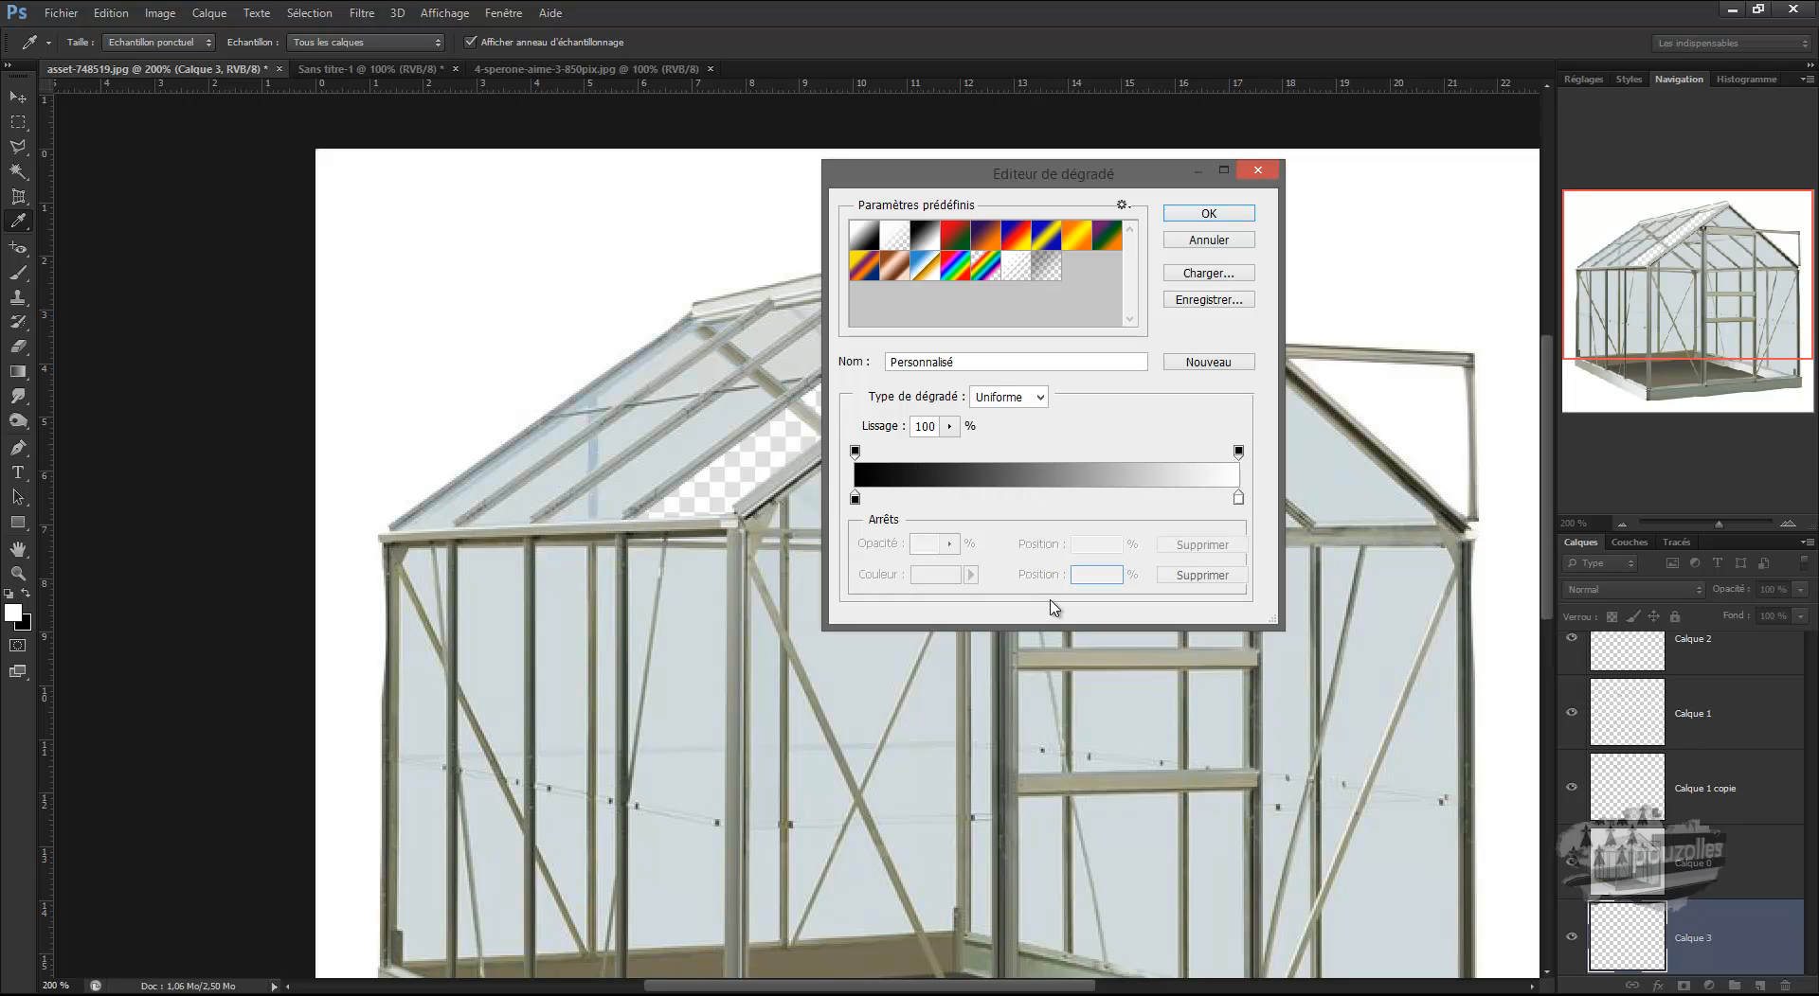
pyautogui.click(1048, 496)
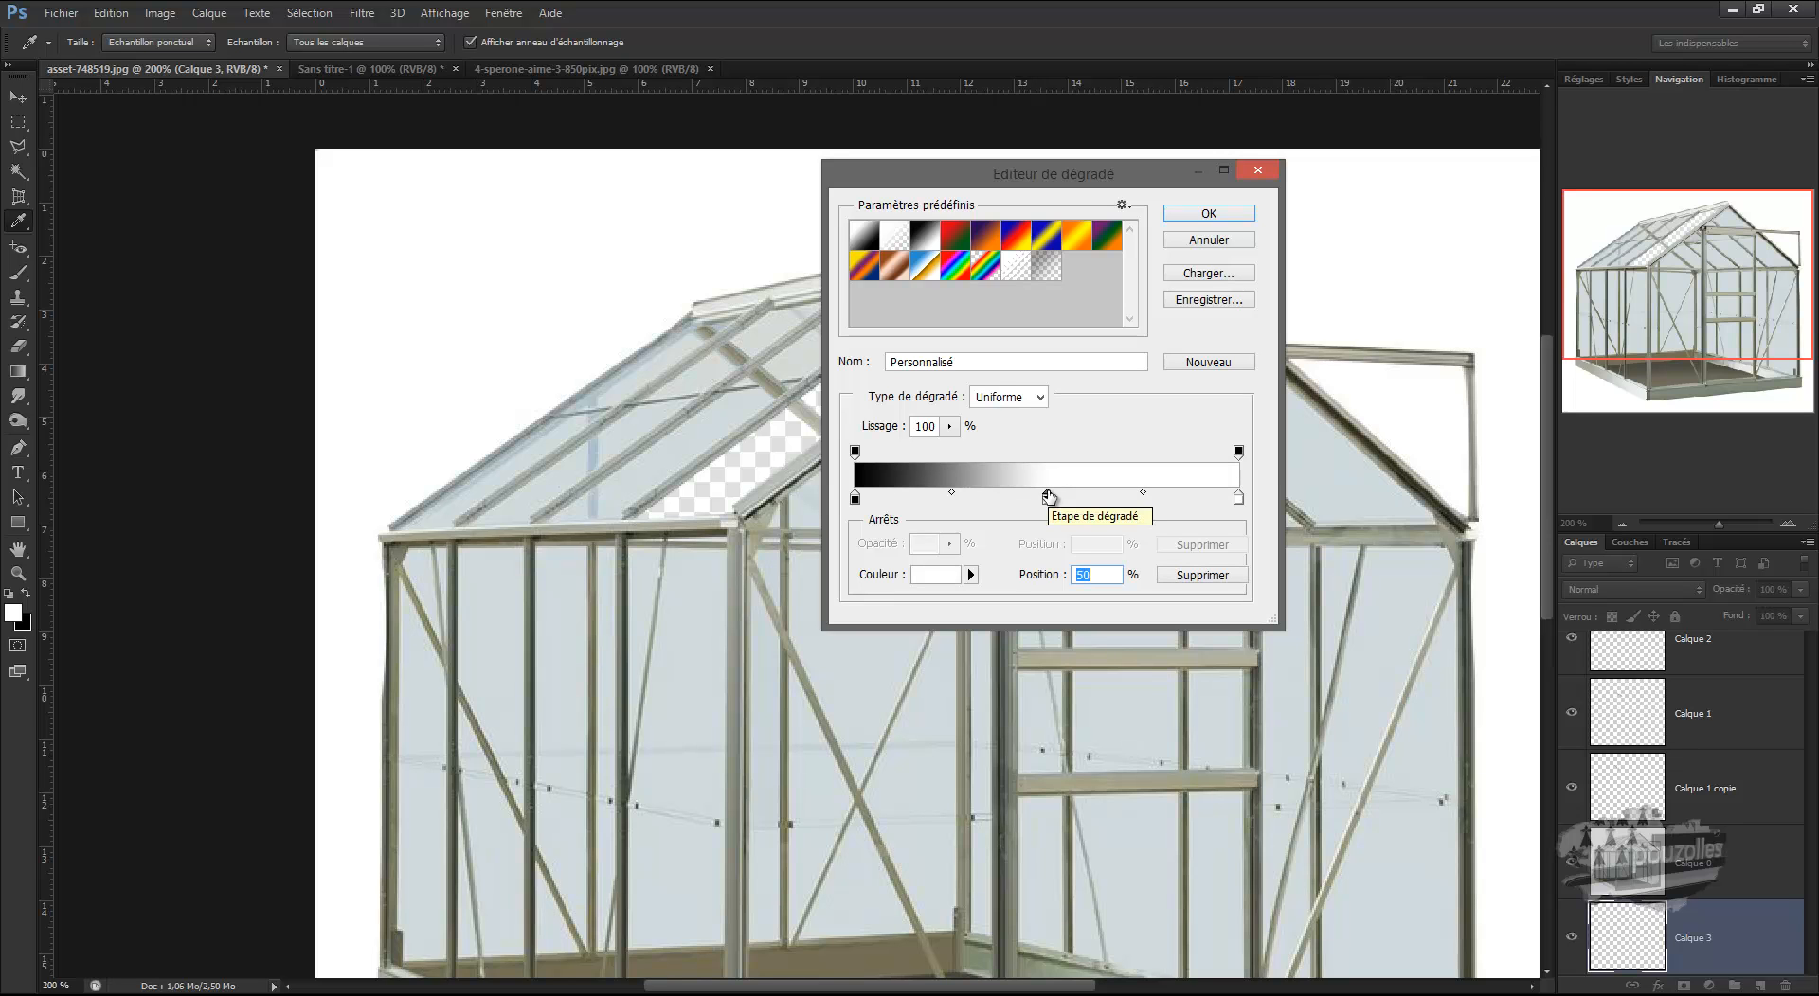
pyautogui.moveTo(1047, 496); pyautogui.dragTo(1142, 498)
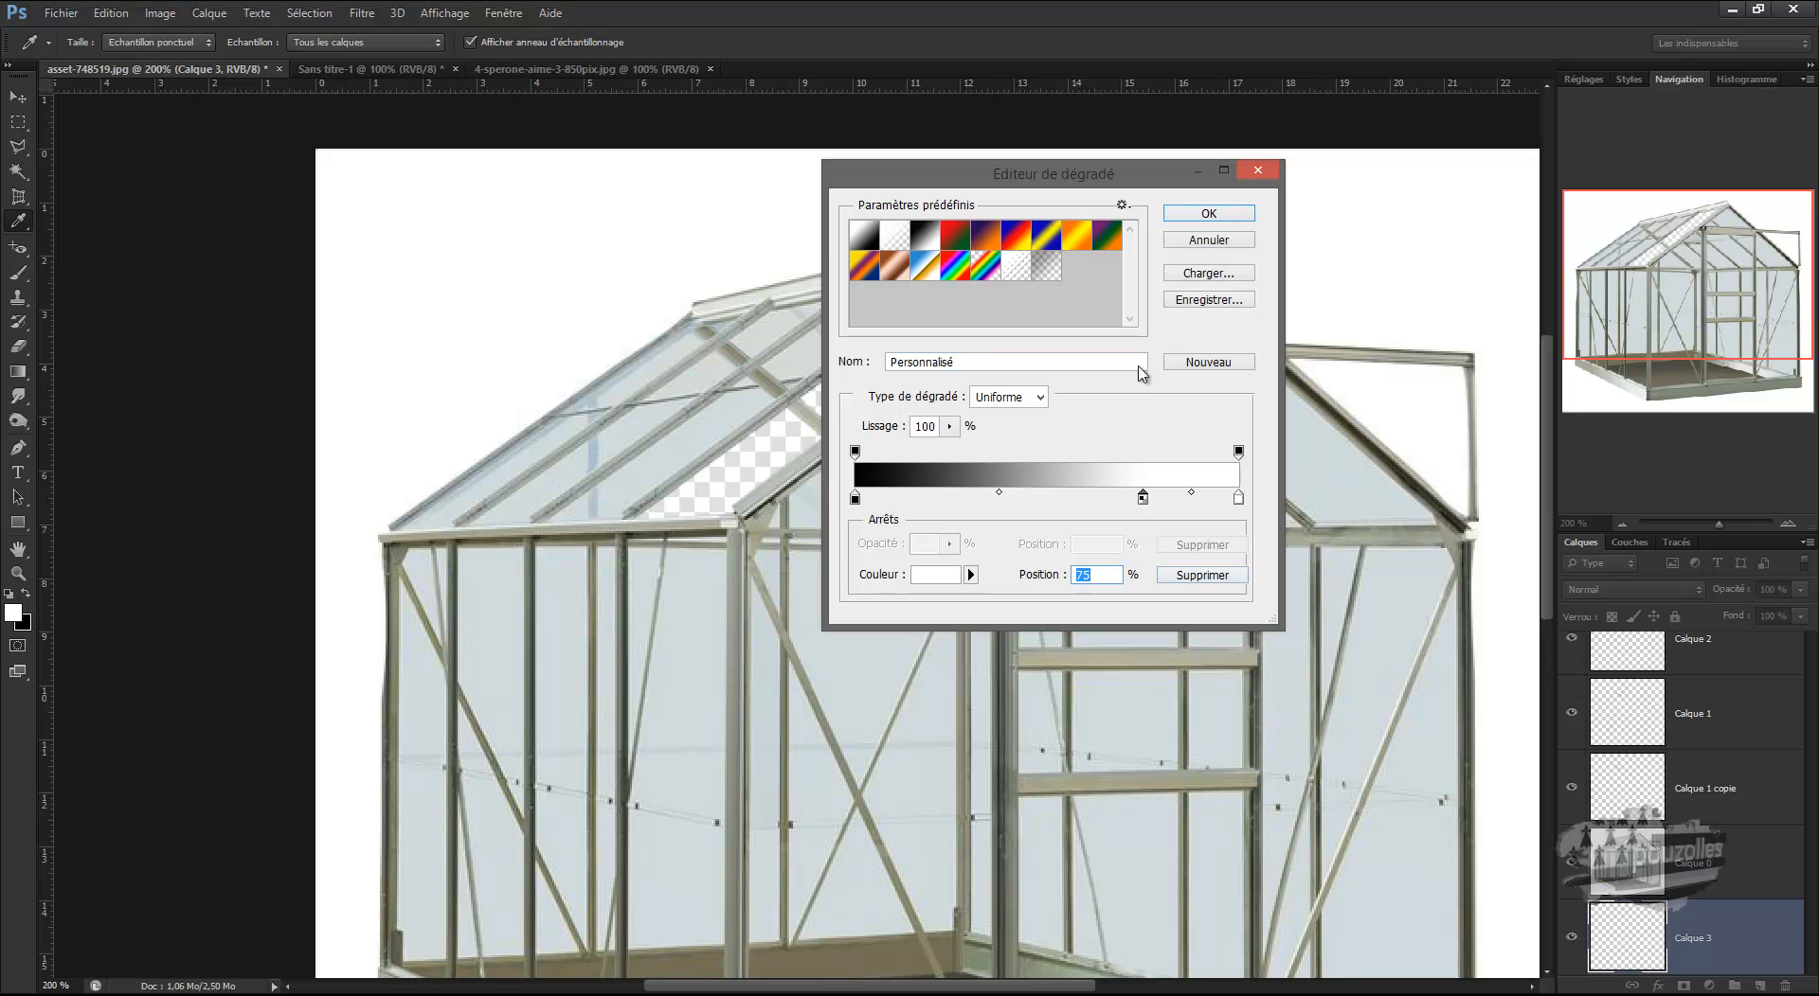
pyautogui.click(1210, 214)
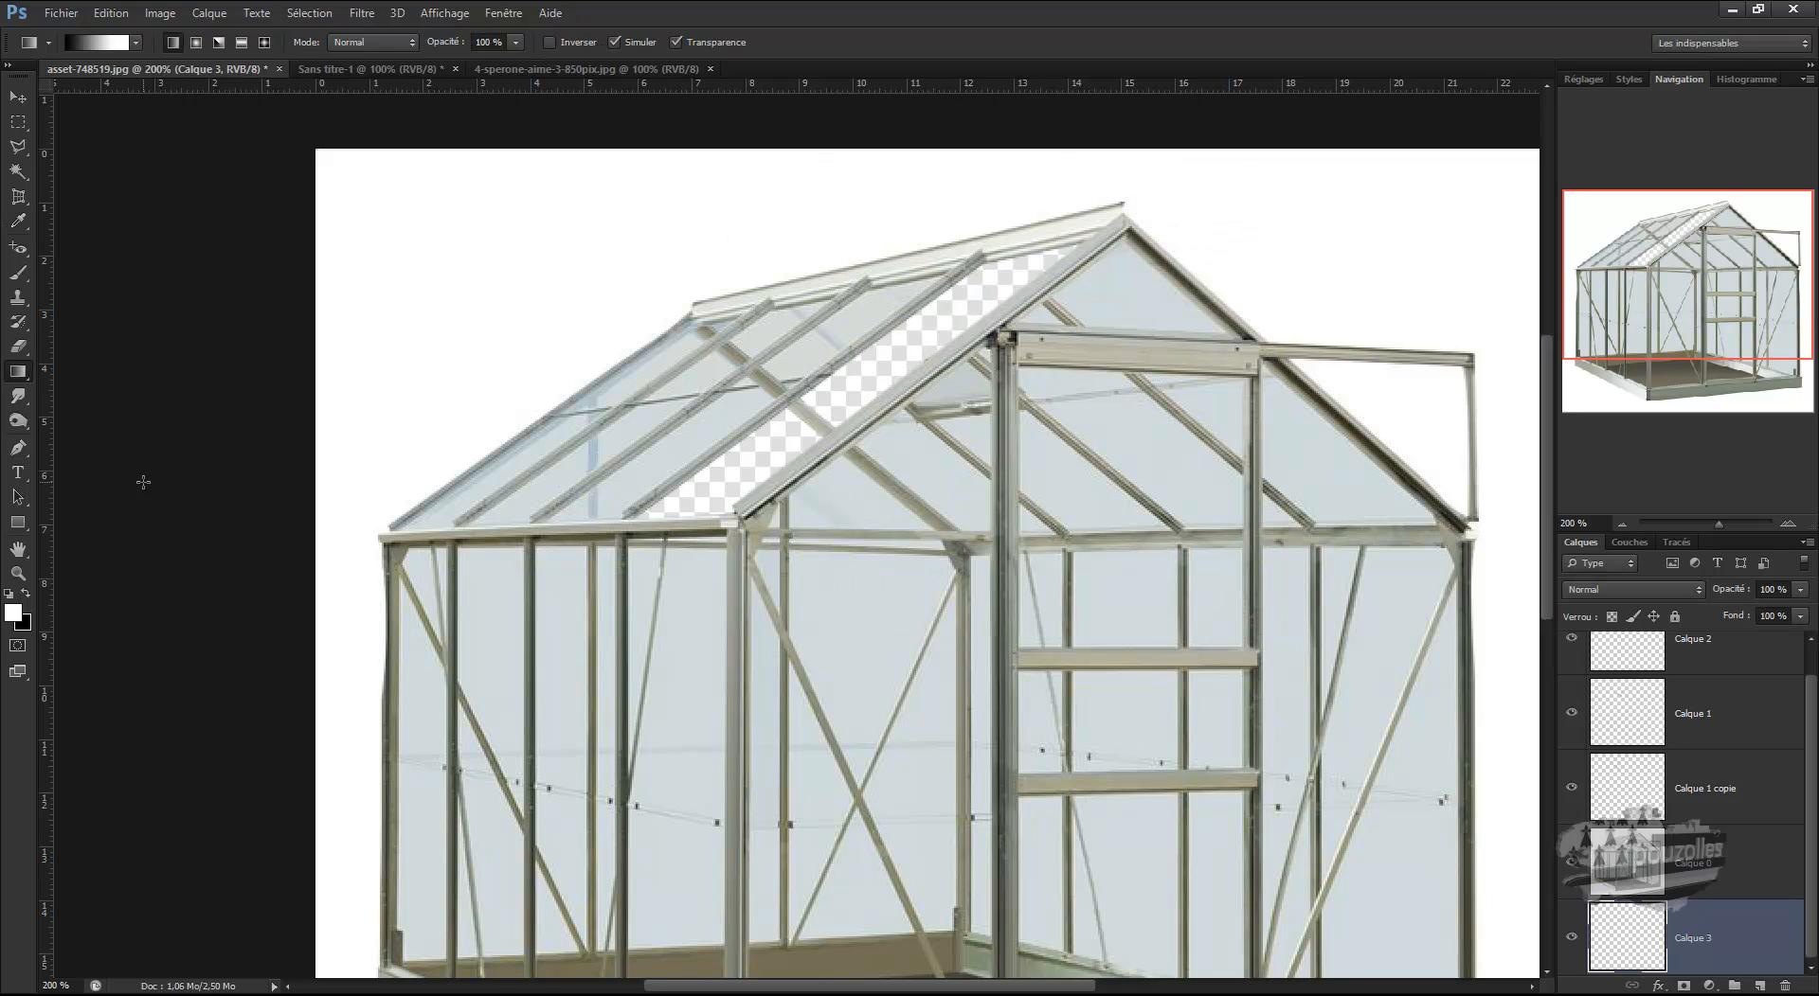
# Fill Calque 3 with the linear black-to-white gradient, running vertically from above the canvas to below it
pyautogui.click(18, 574)
pyautogui.keyDown('alt'); pyautogui.click(492, 525); pyautogui.keyUp('alt')
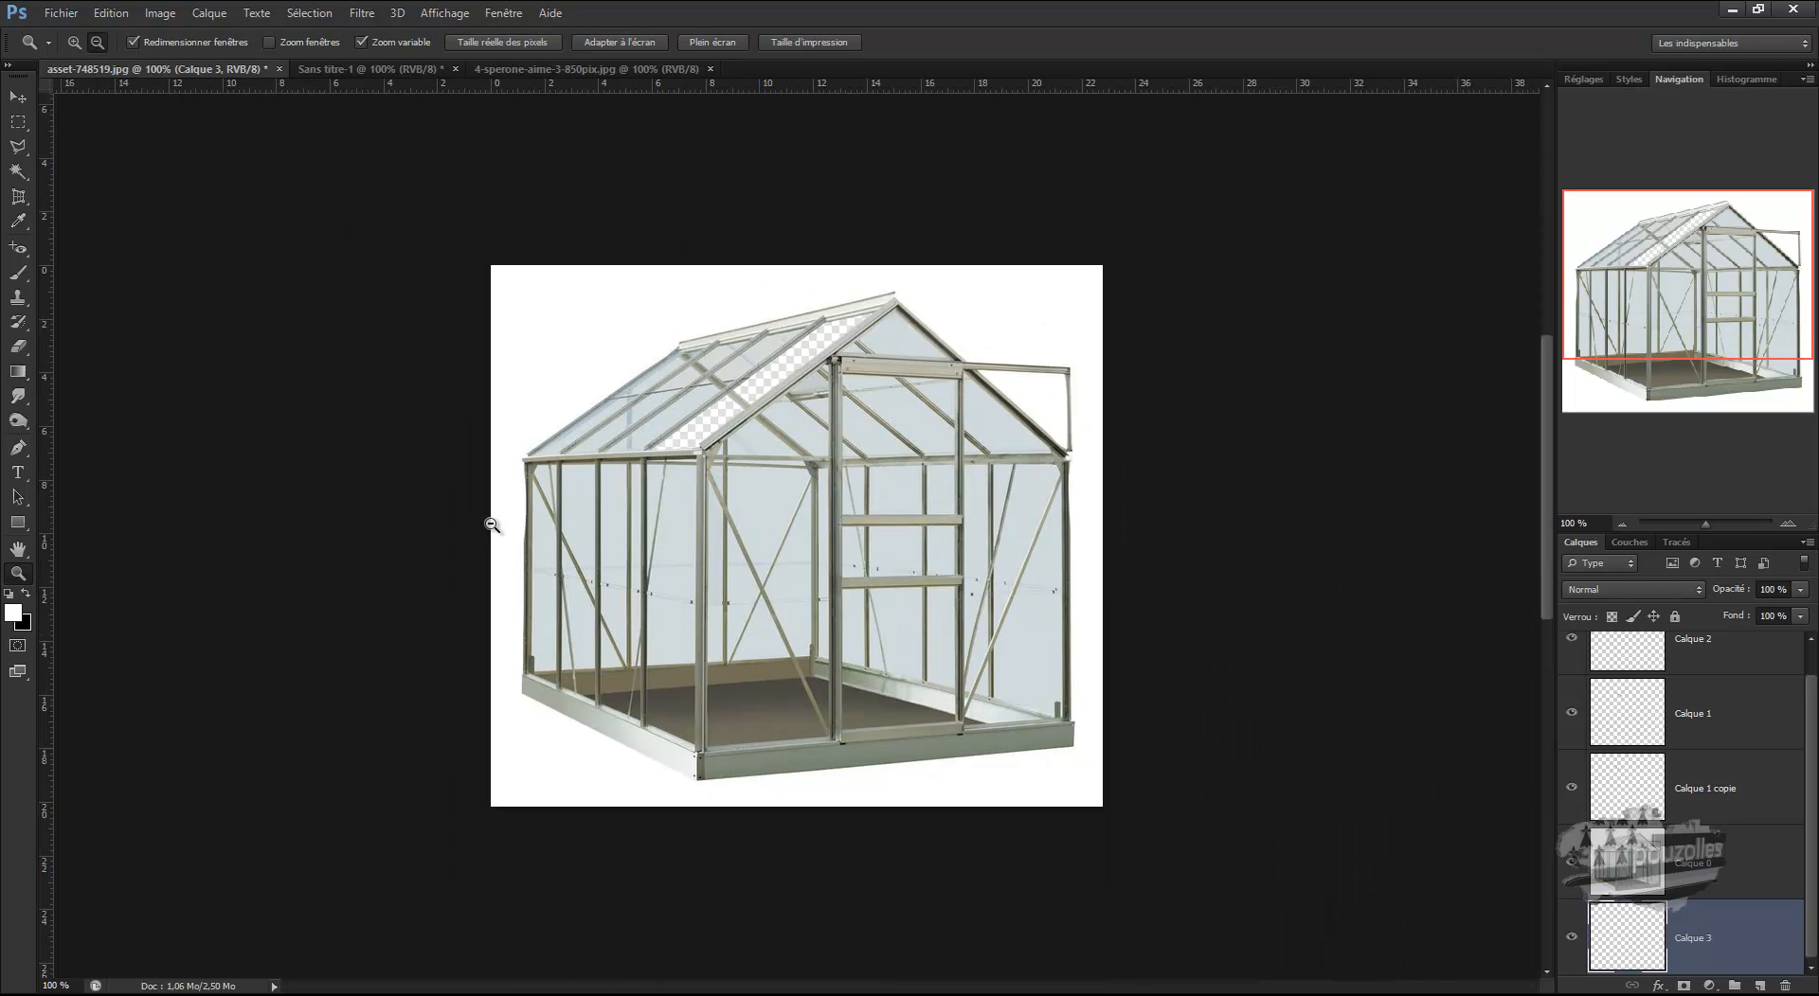
pyautogui.press('g')
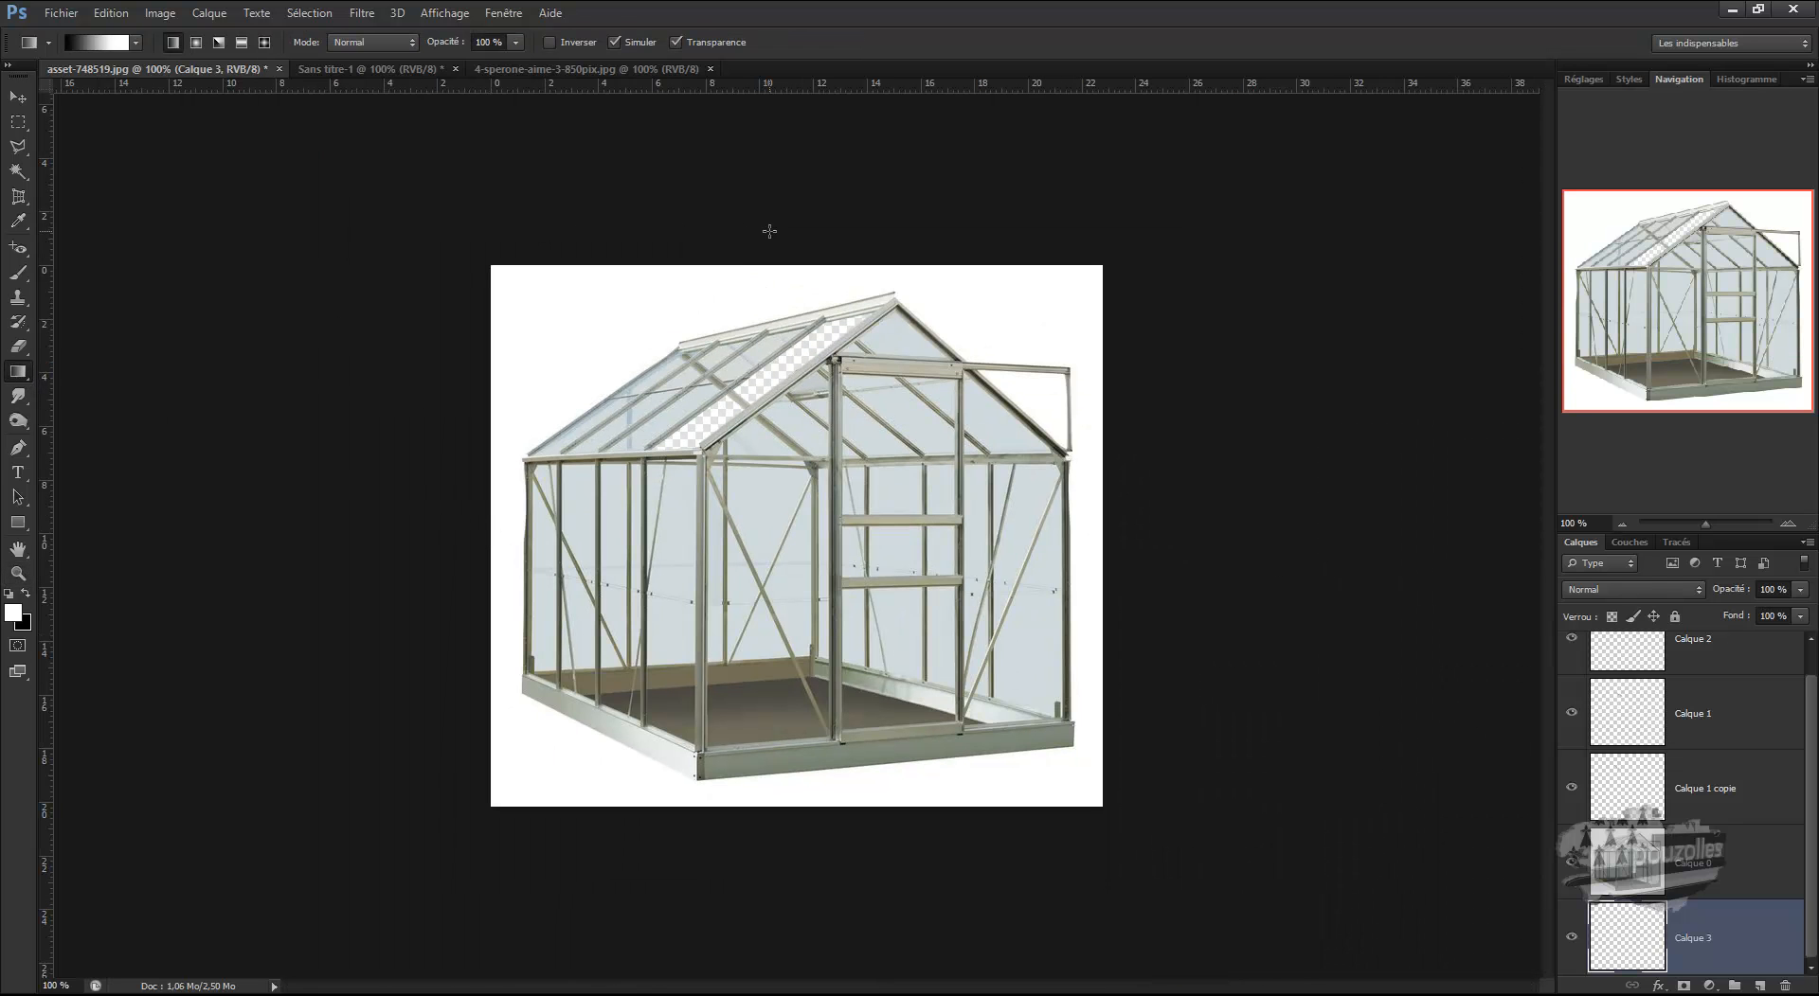
pyautogui.moveTo(795, 205); pyautogui.dragTo(798, 858)
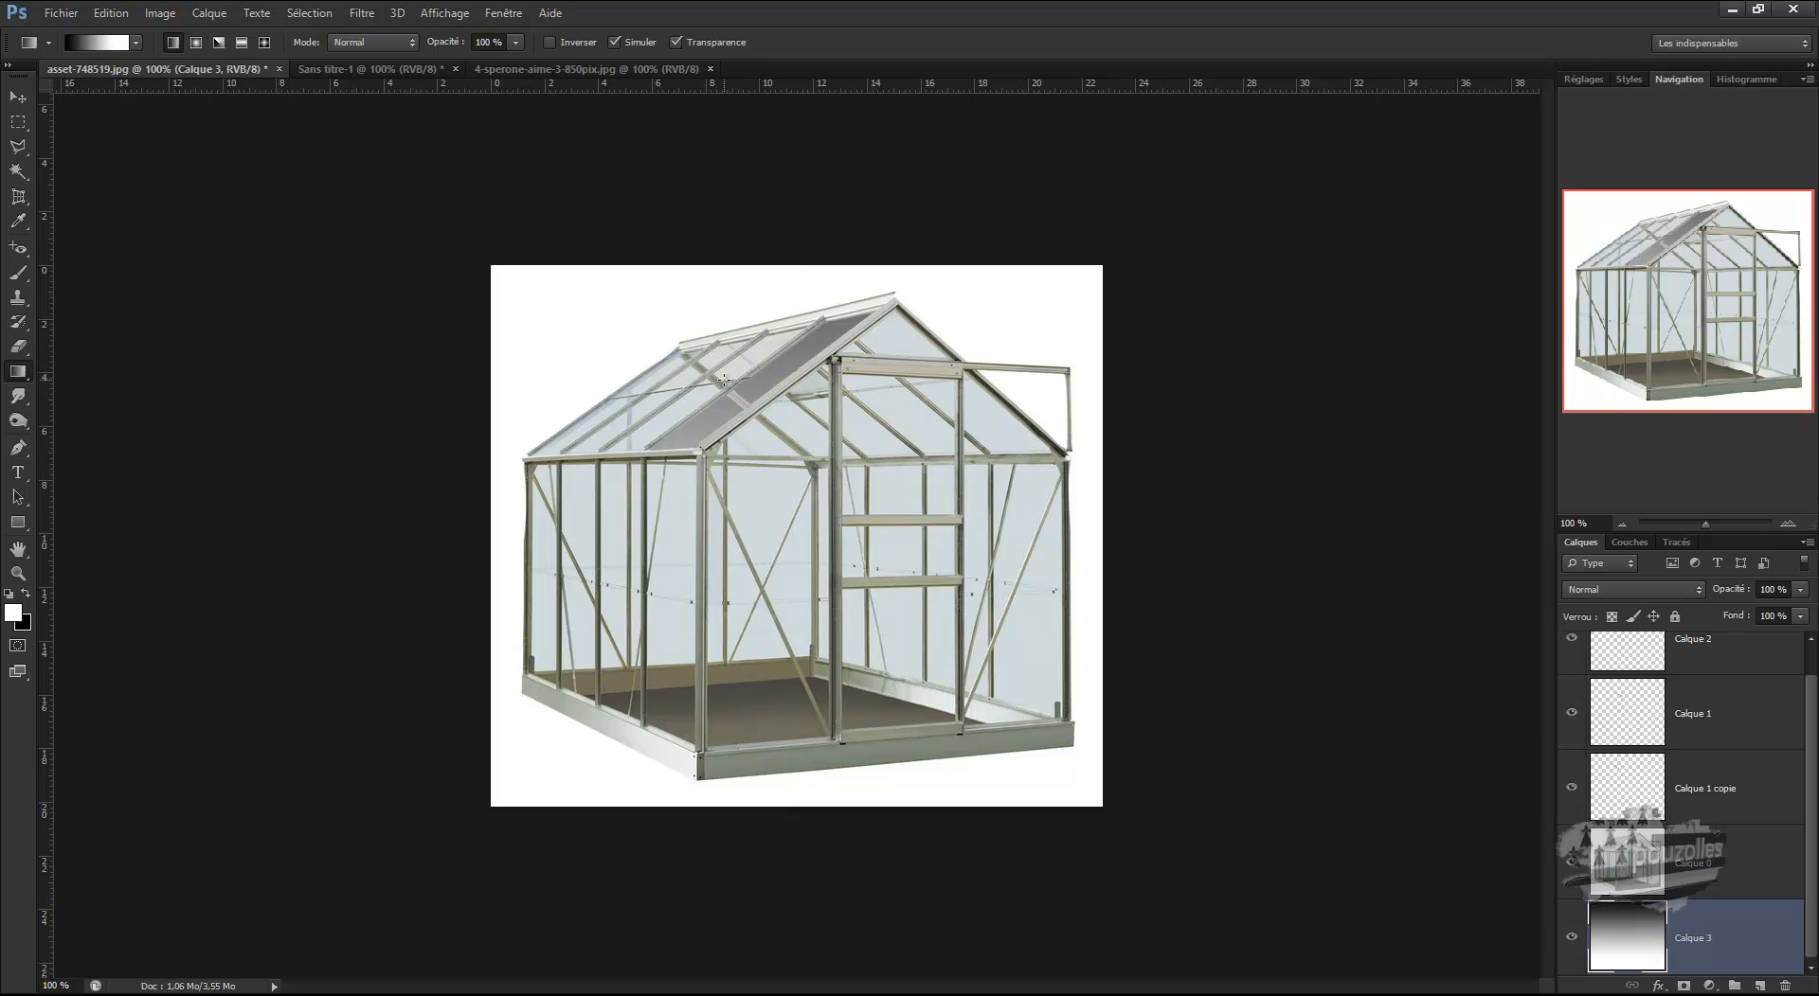
pyautogui.click(737, 391)
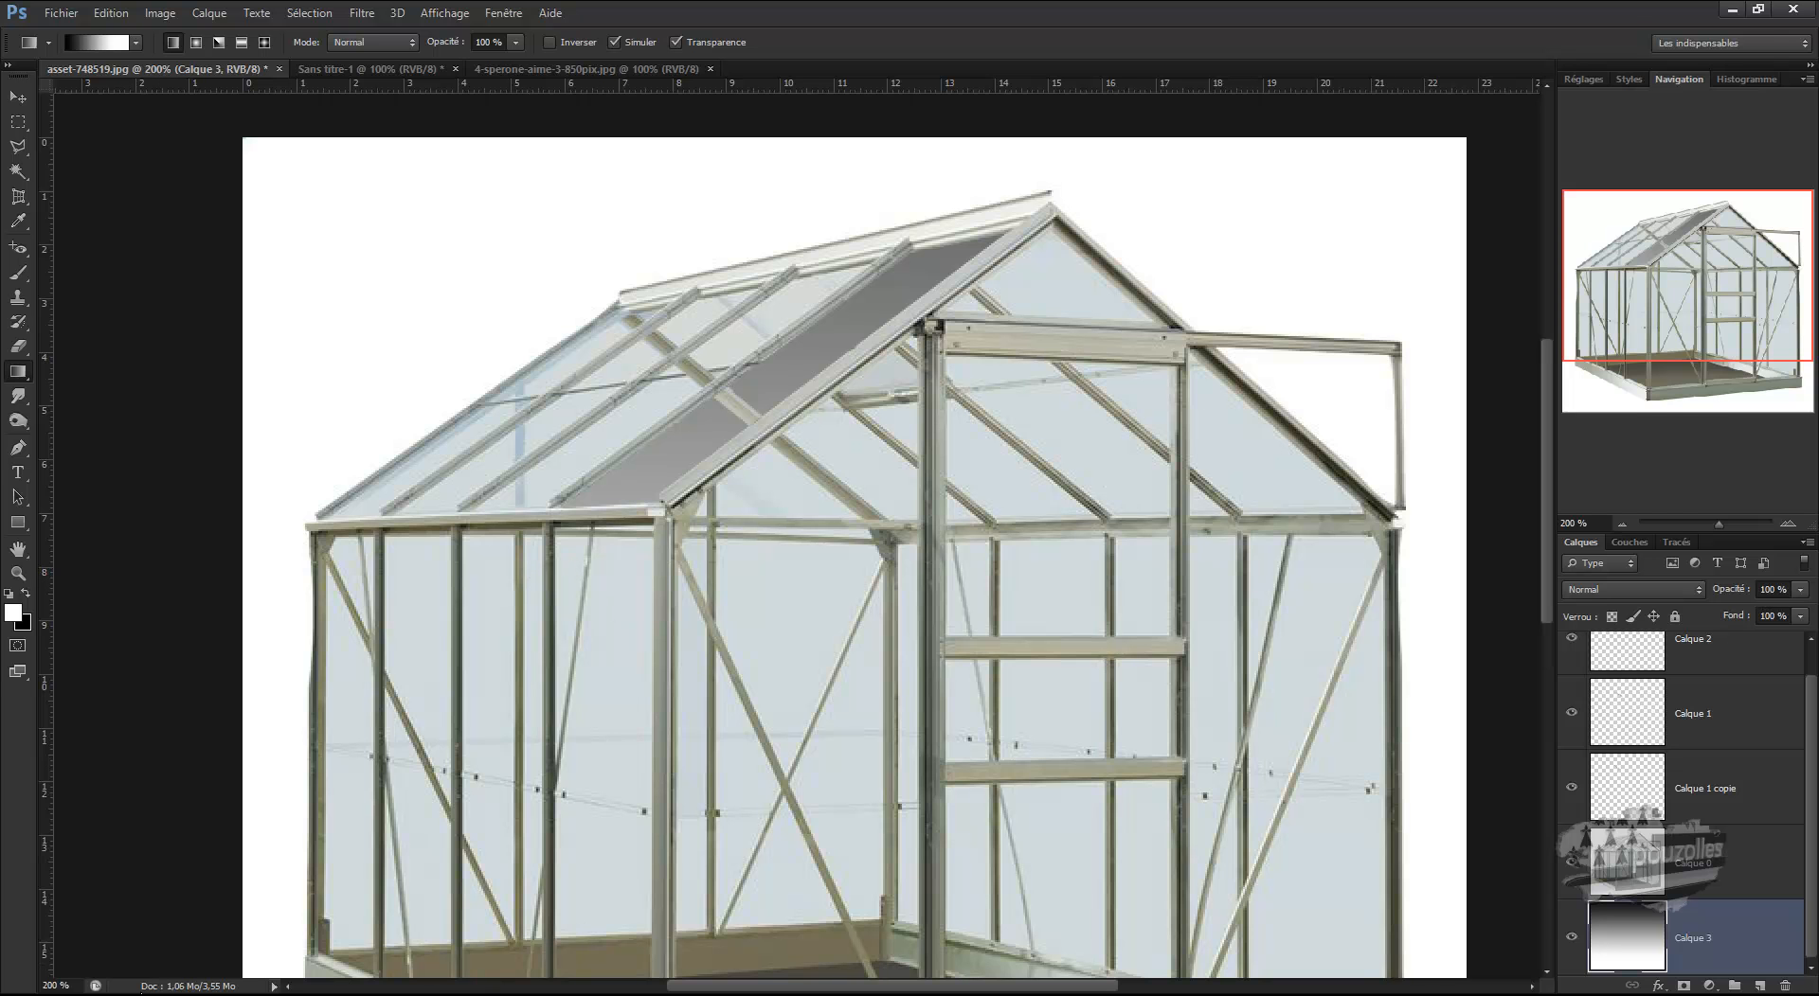
# Switch to Chrome and go back to the start of the YouTube page for the playmobil tutorial
pyautogui.hotkey('alt', 'Tab')
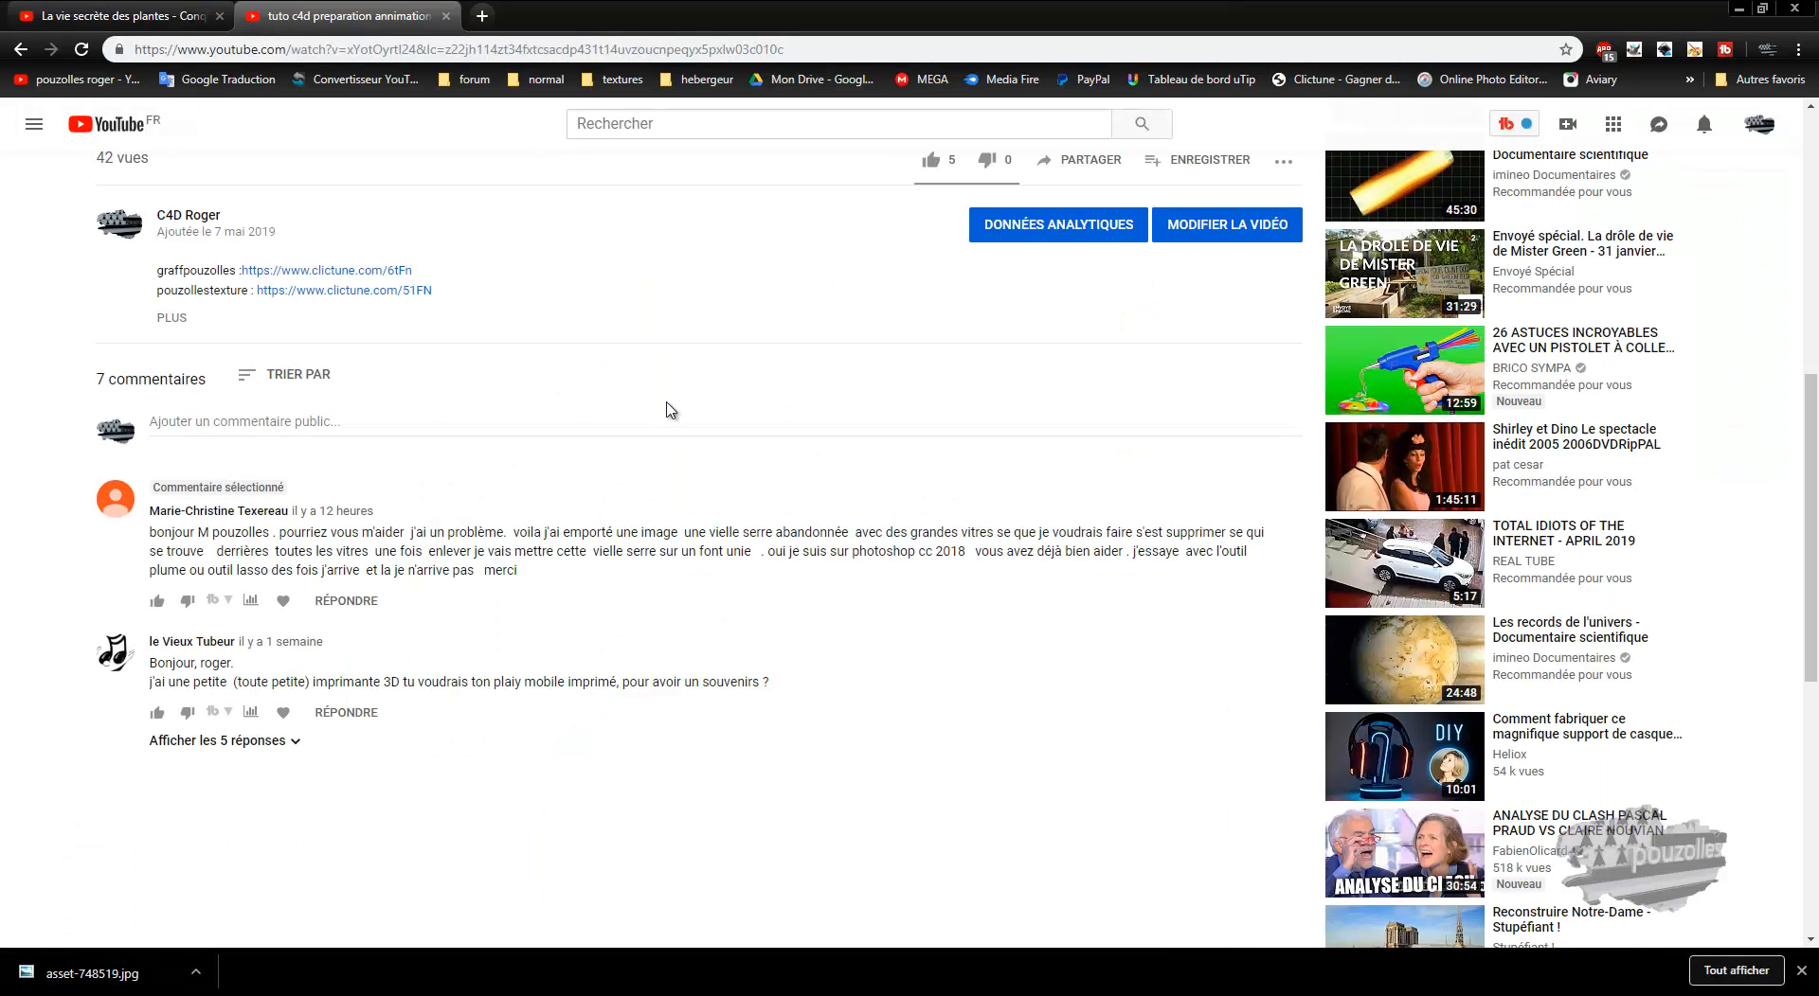
pyautogui.scroll(1, 667, 410)
pyautogui.scroll(7, 667, 410)
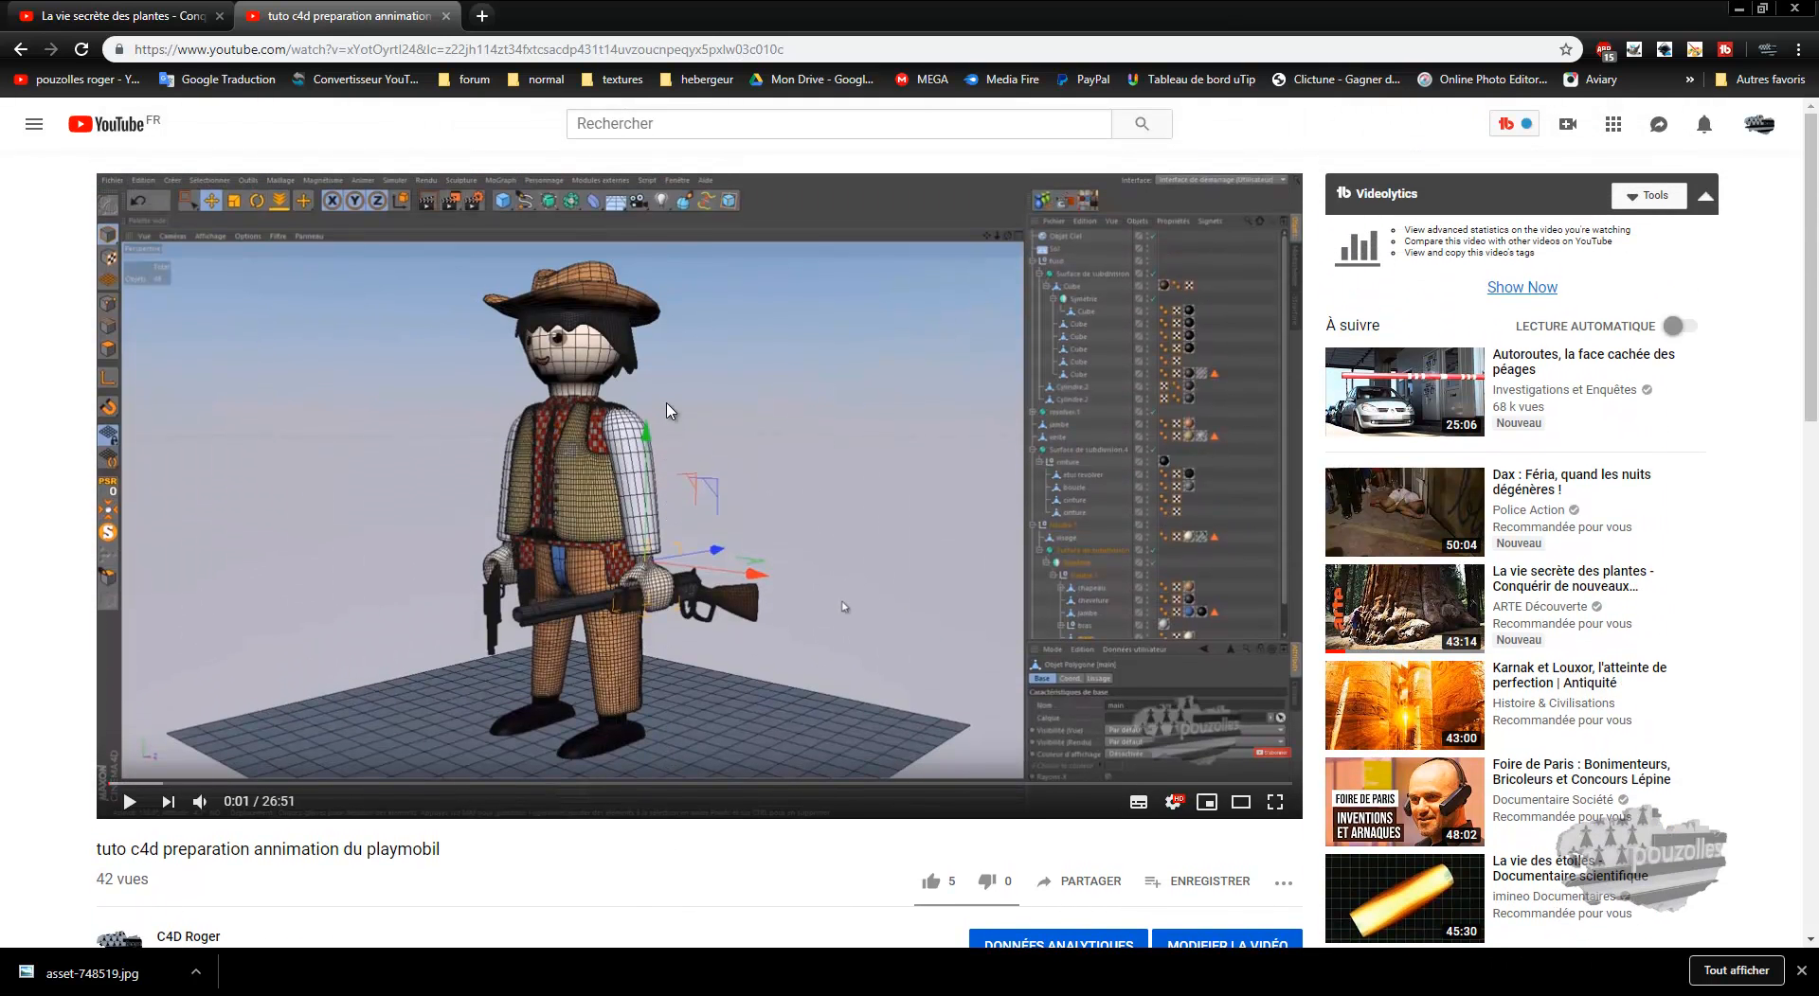